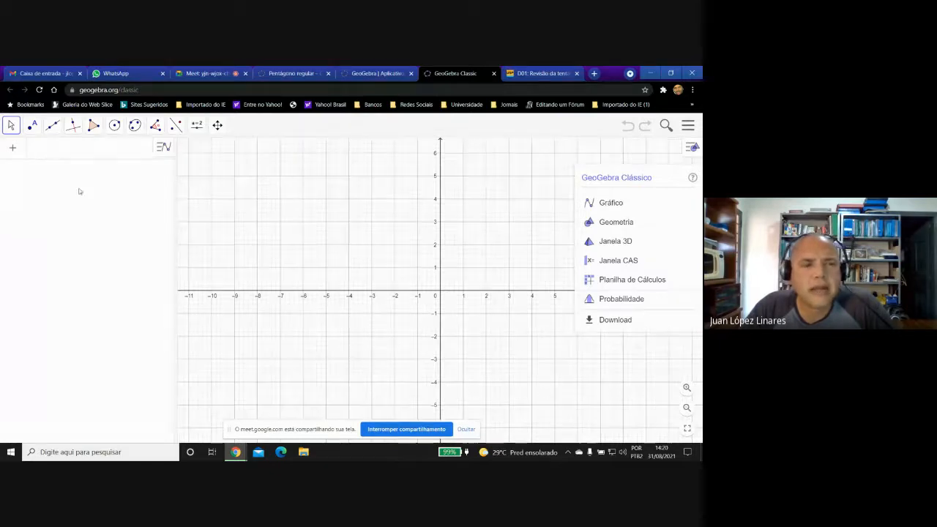
# Place a point at the origin, at the intersection of the x and y axes.
pyautogui.click(33, 126)
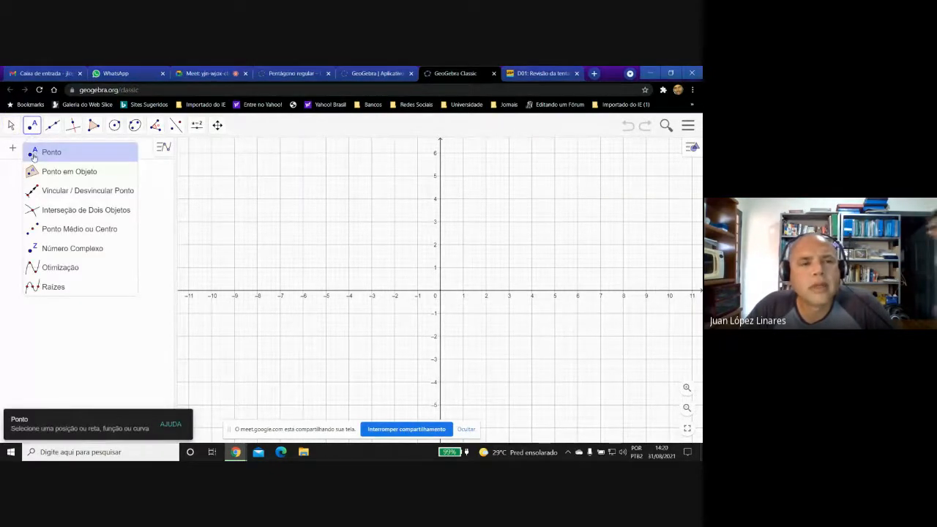
pyautogui.click(33, 156)
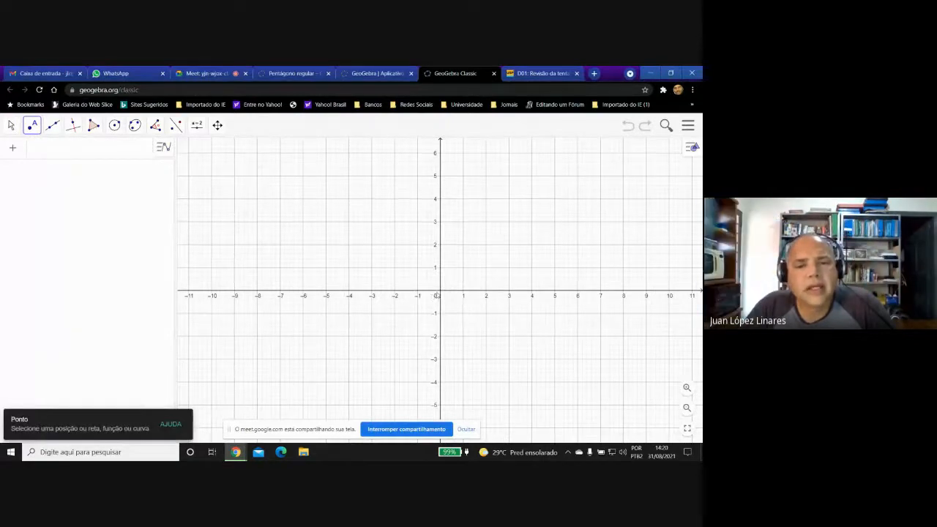
pyautogui.click(440, 293)
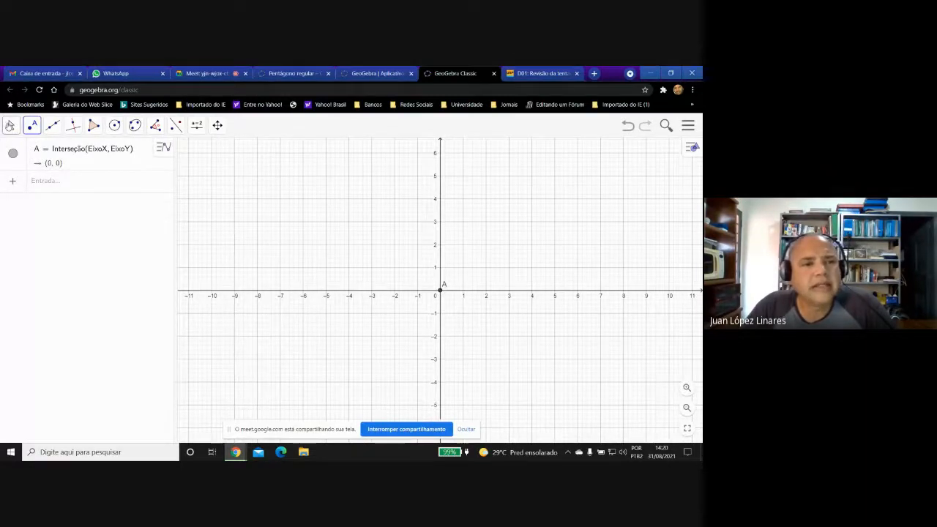
# Rename the point at the origin to O.
pyautogui.click(11, 126)
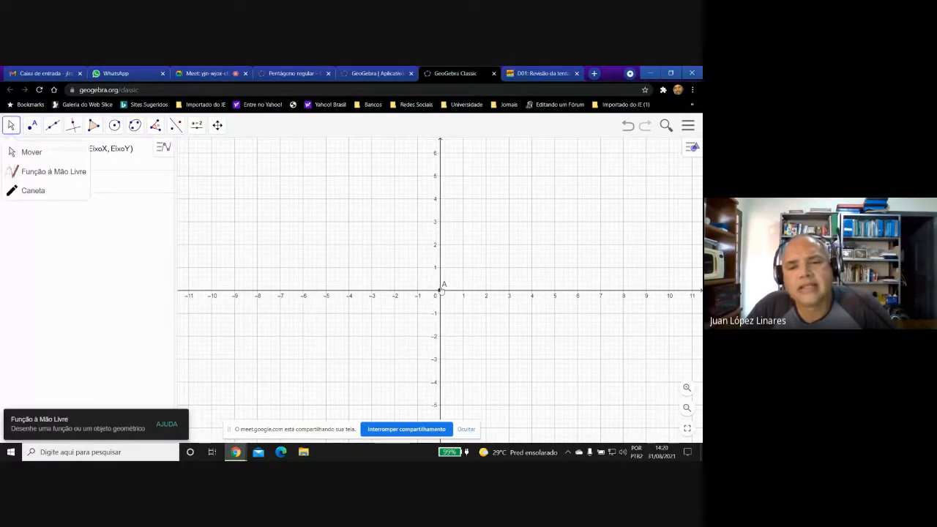
pyautogui.rightClick(440, 294)
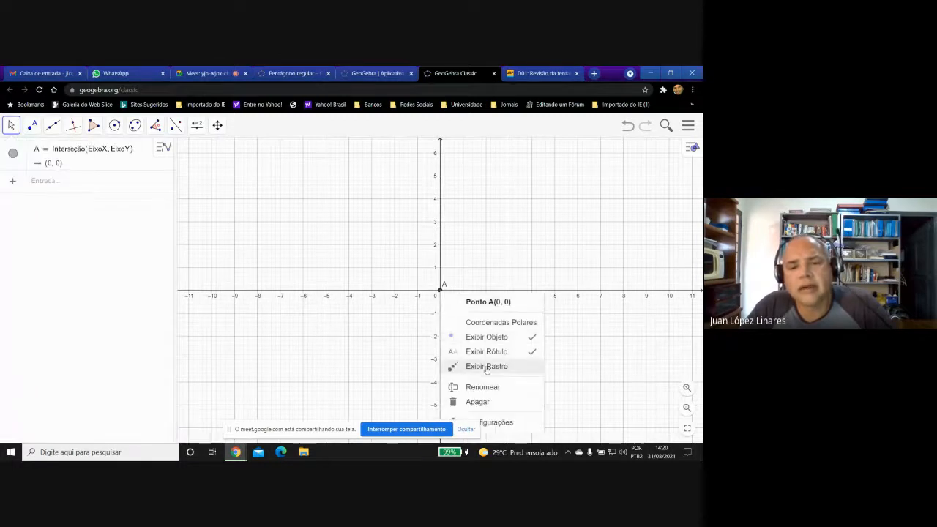
pyautogui.click(483, 387)
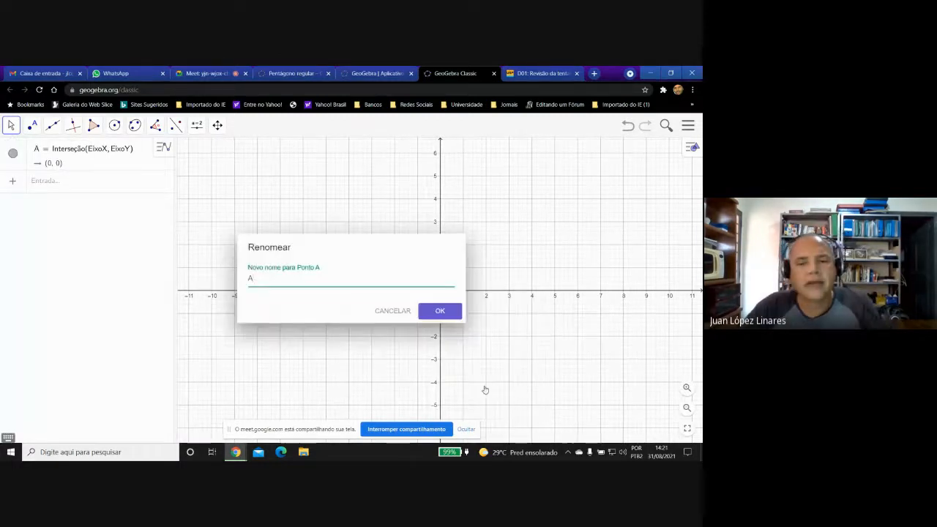
pyautogui.write('O')
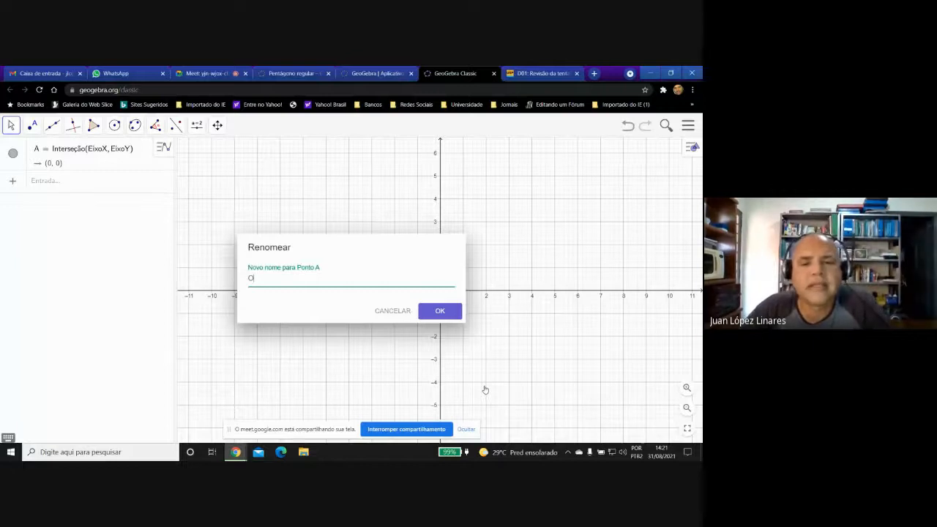
pyautogui.click(443, 313)
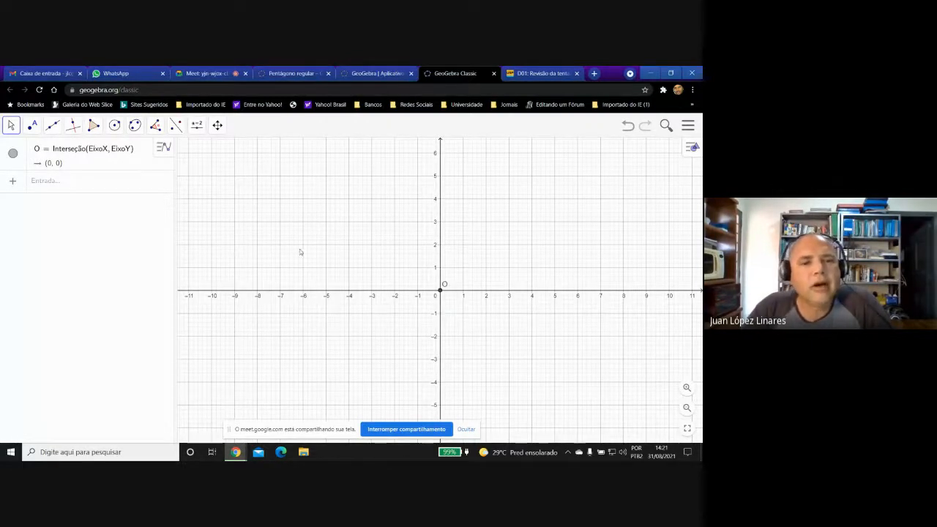
# Place a point bound to the x-axis at (5, 0) and move it along the axis to (6, 0).
pyautogui.click(33, 125)
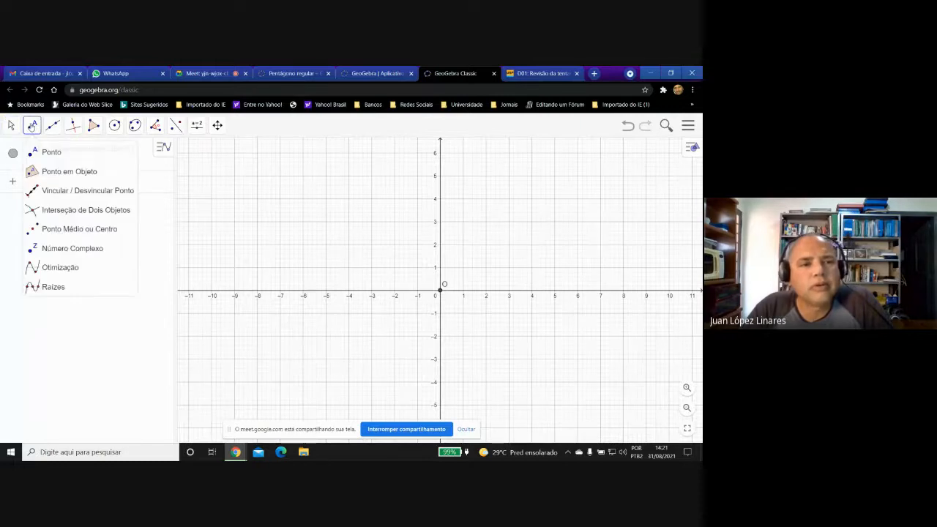
pyautogui.click(44, 171)
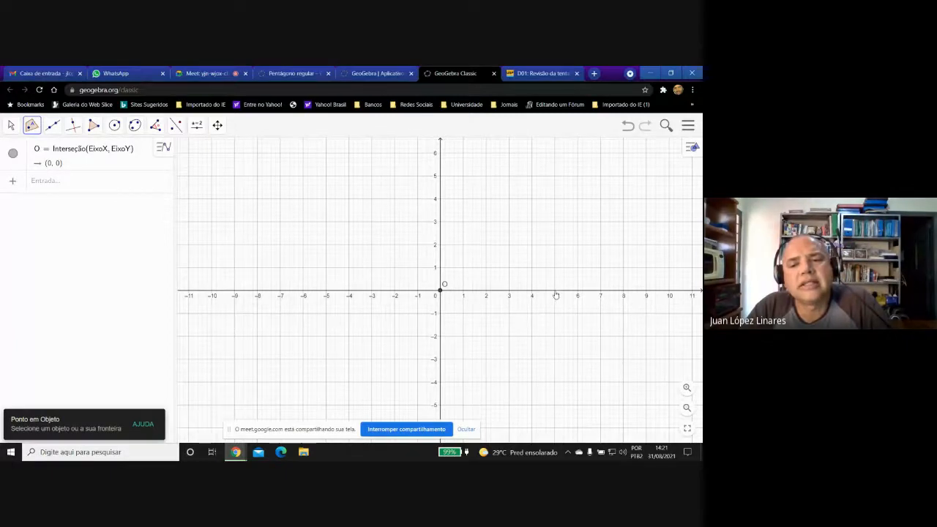
pyautogui.click(555, 291)
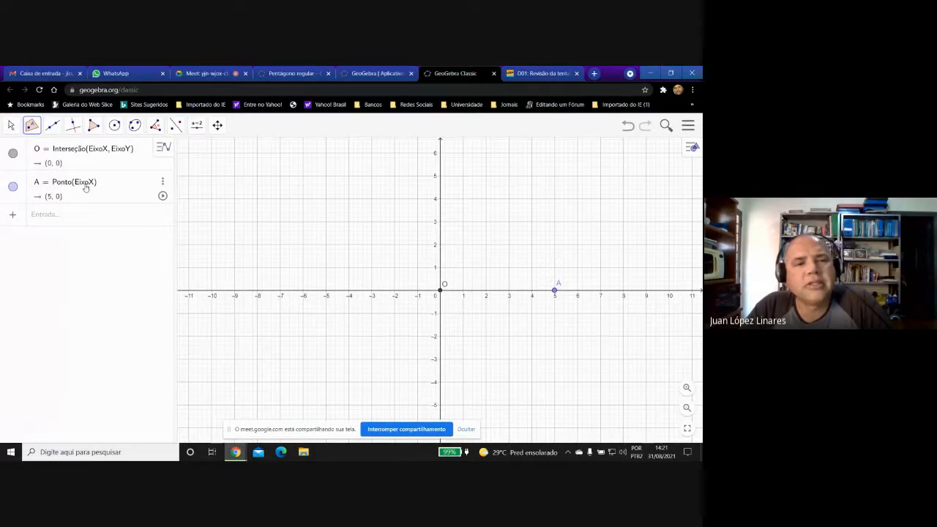
pyautogui.click(11, 125)
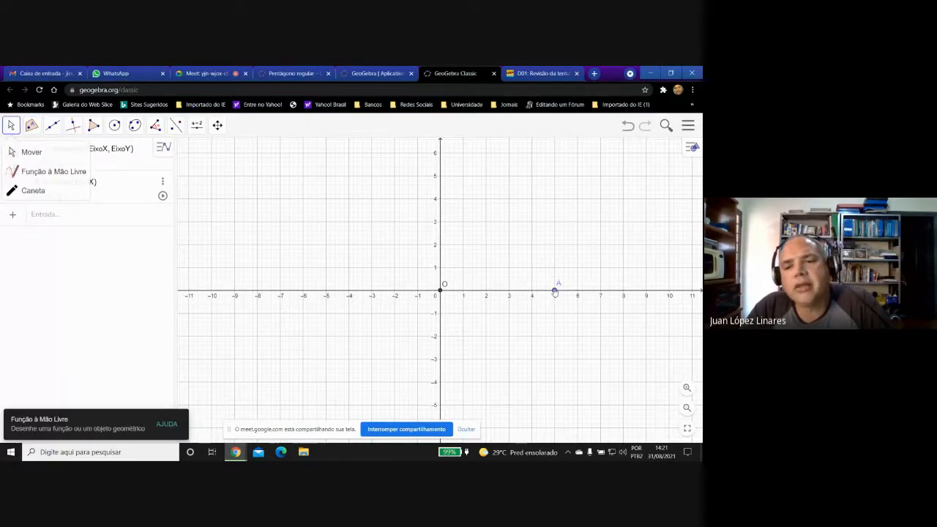
pyautogui.moveTo(555, 292); pyautogui.dragTo(578, 301)
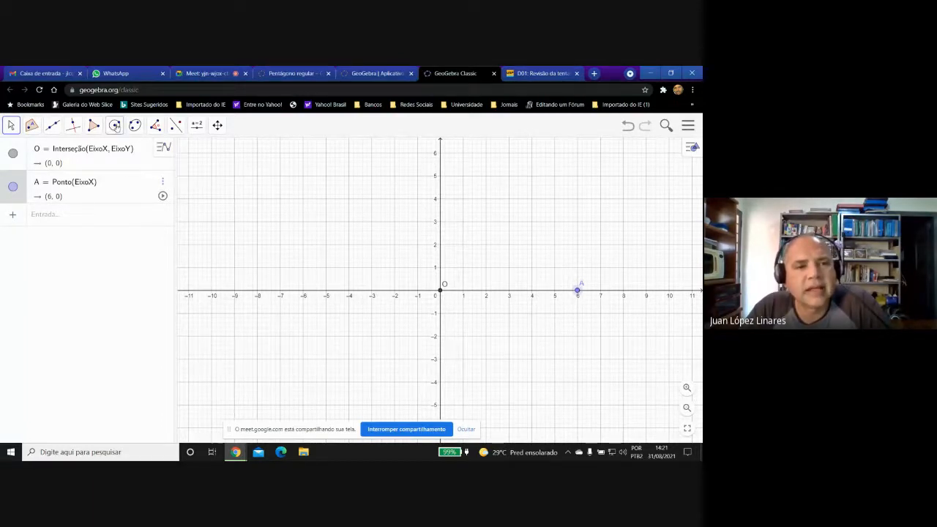
# Draw a circle centred at O through point A, and shrink it by moving A to about (5.38, 0).
pyautogui.click(115, 126)
pyautogui.click(134, 152)
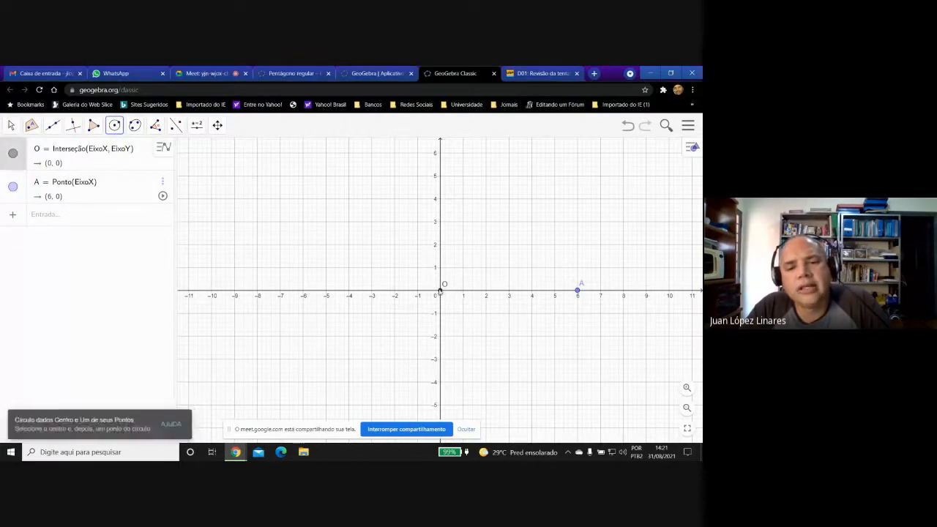
pyautogui.click(440, 292)
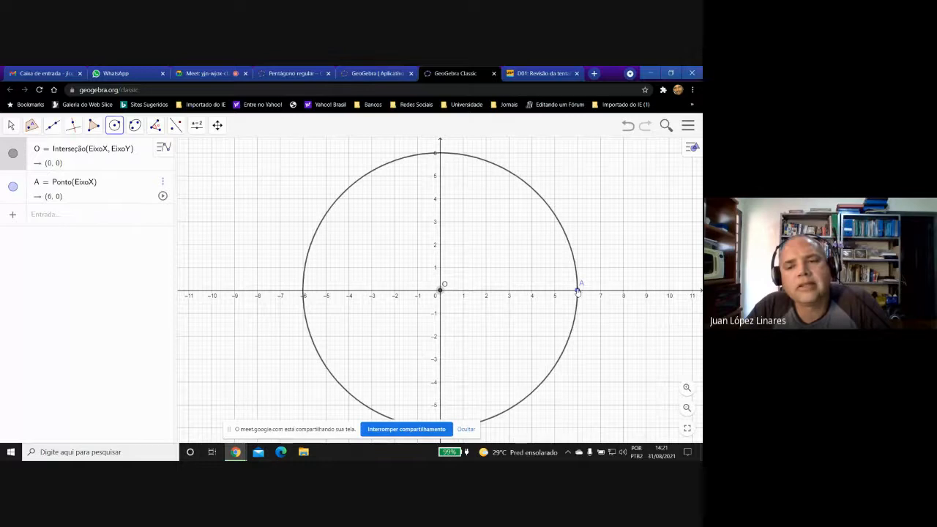
pyautogui.click(577, 291)
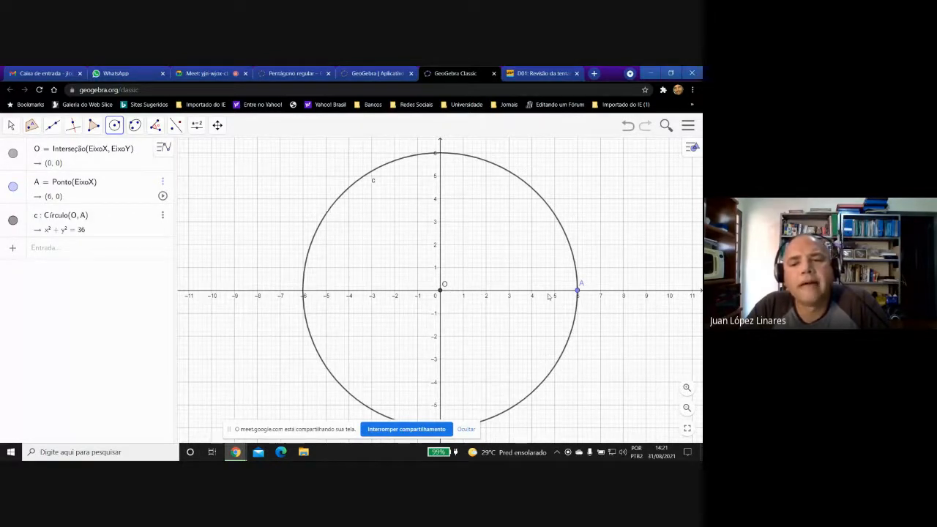
pyautogui.click(32, 125)
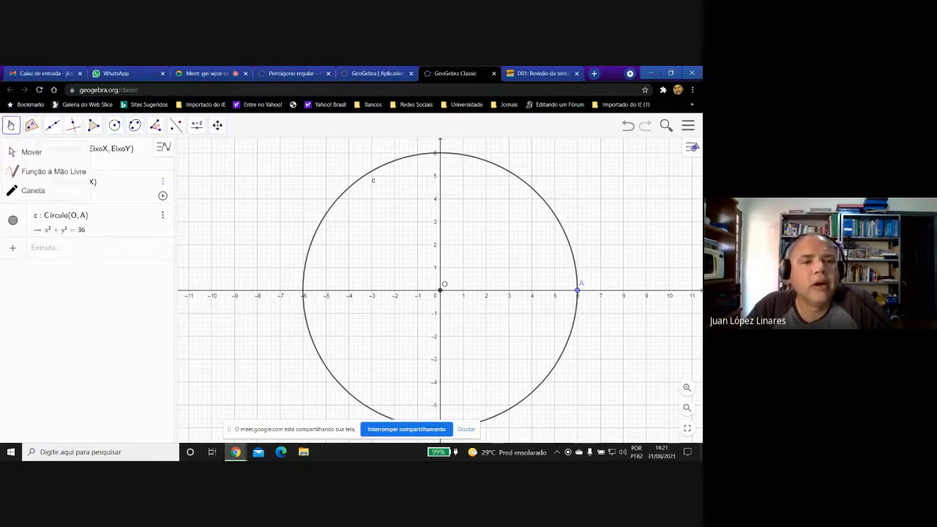
pyautogui.moveTo(578, 291)
pyautogui.mouseDown()
pyautogui.moveTo(519, 292)
pyautogui.moveTo(579, 291)
pyautogui.moveTo(538, 293)
pyautogui.moveTo(564, 296)
pyautogui.mouseUp()
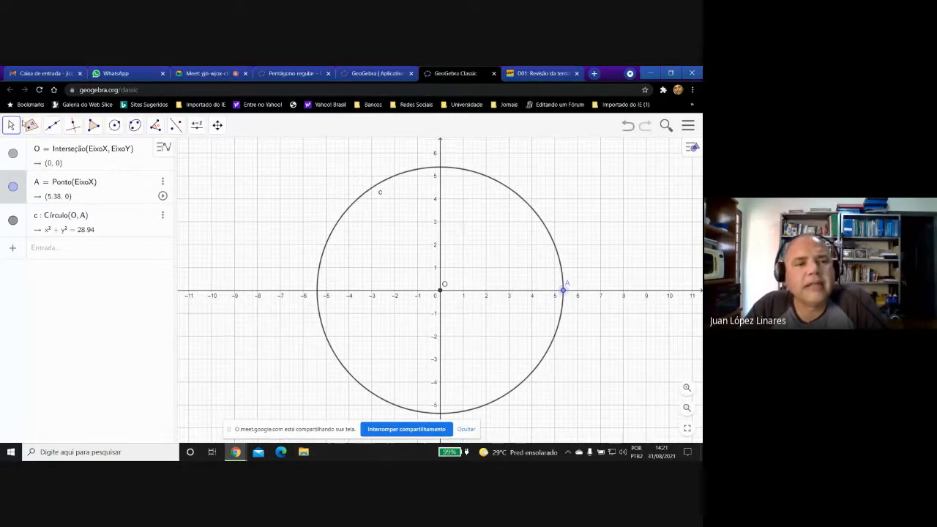
# Construct the midpoint between points O and A.
pyautogui.click(30, 125)
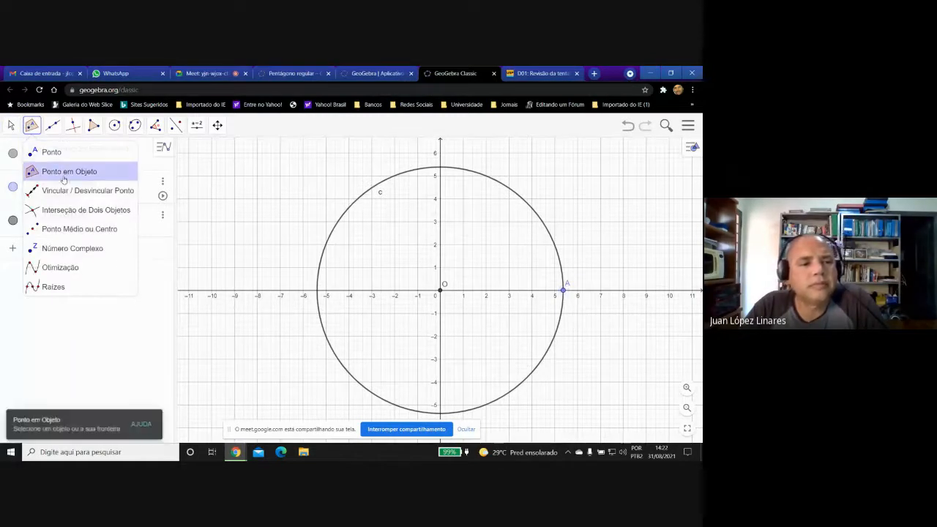
pyautogui.click(66, 229)
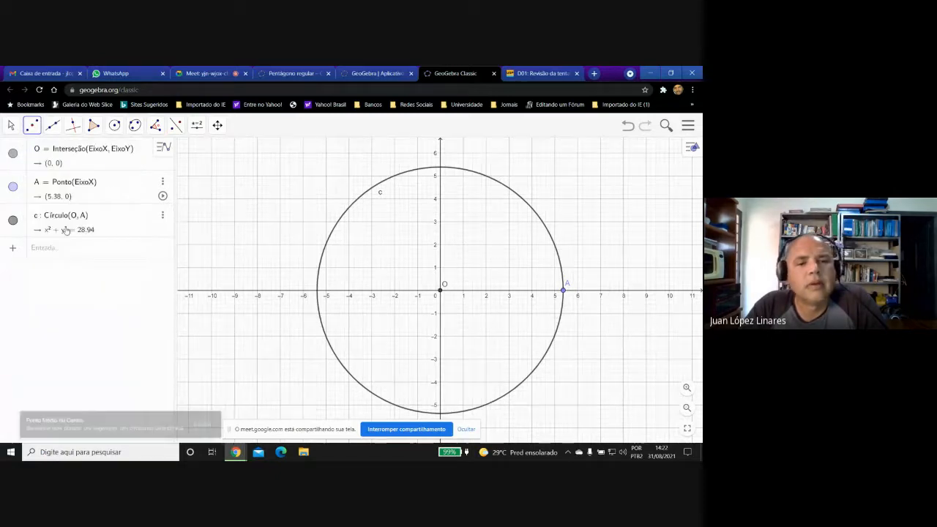
pyautogui.click(439, 292)
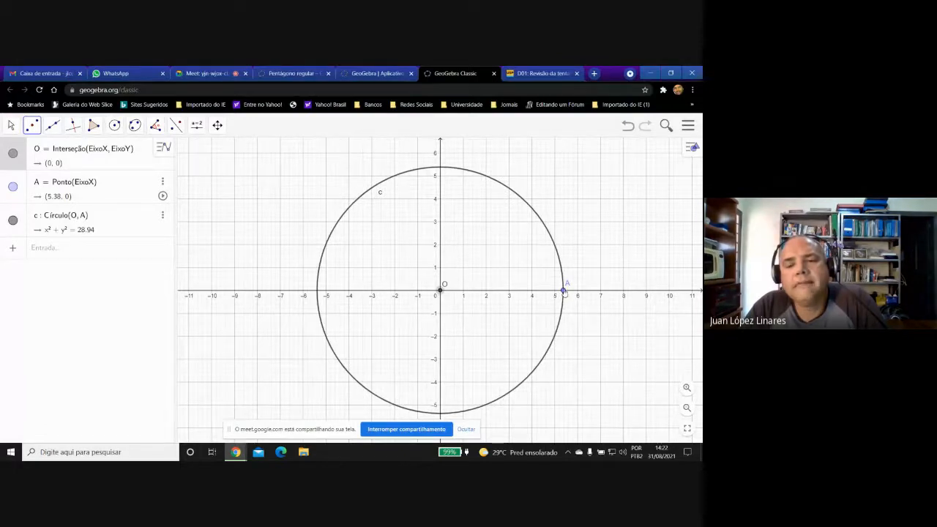
pyautogui.click(564, 291)
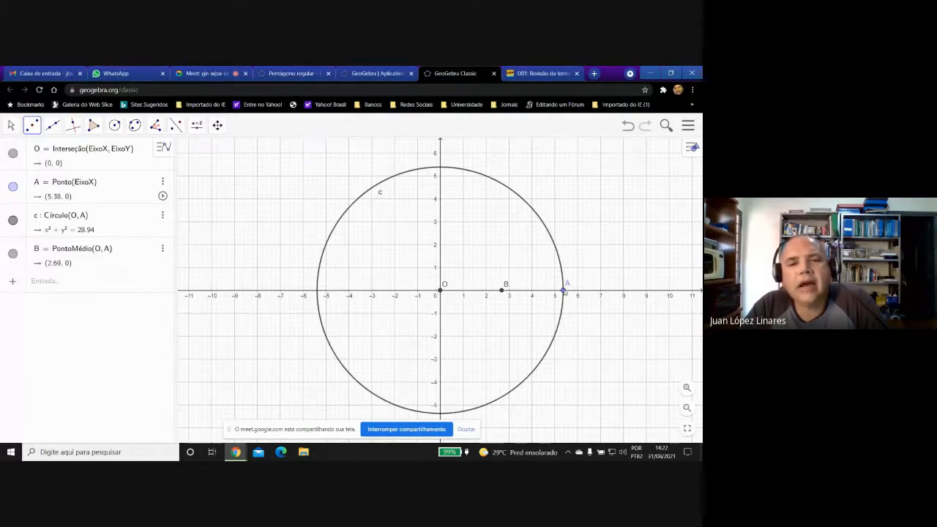
pyautogui.click(11, 125)
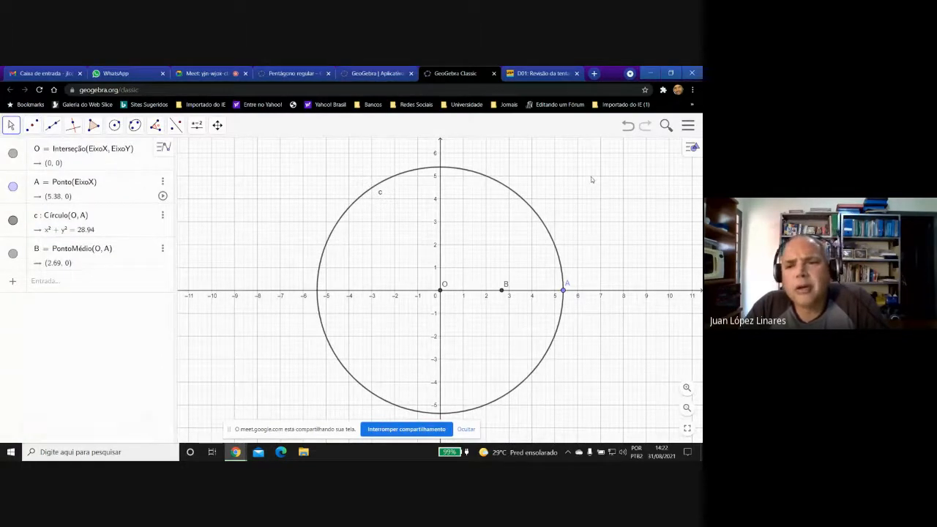
# Hide the coordinate axes and the grid in the graphics view.
pyautogui.click(689, 149)
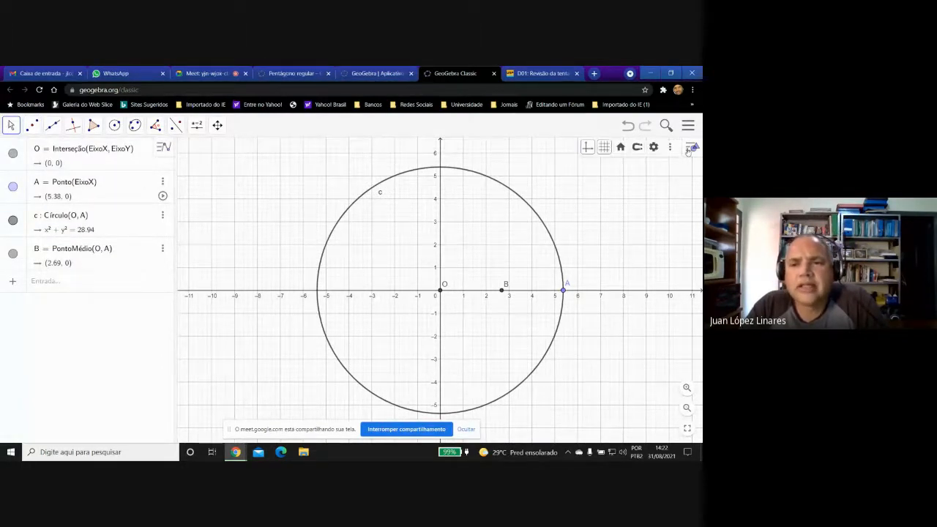
pyautogui.click(587, 149)
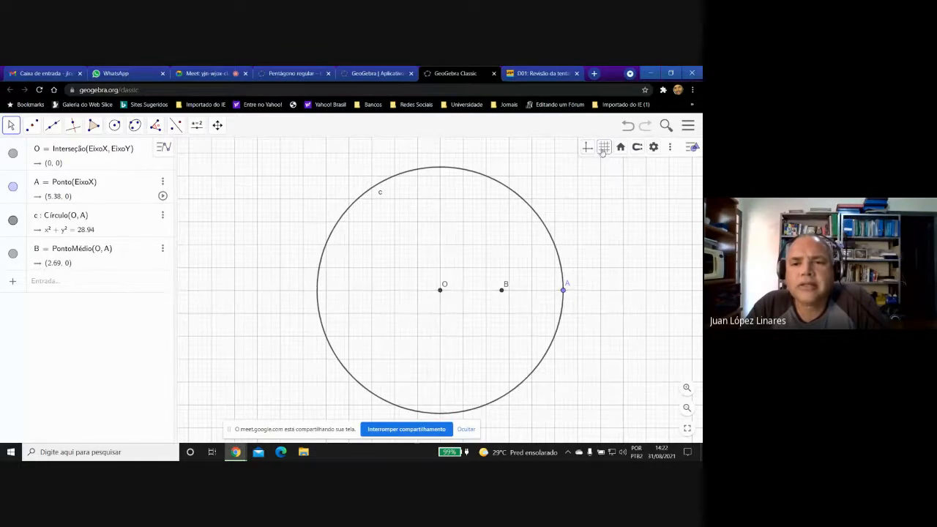
pyautogui.click(603, 147)
pyautogui.click(606, 166)
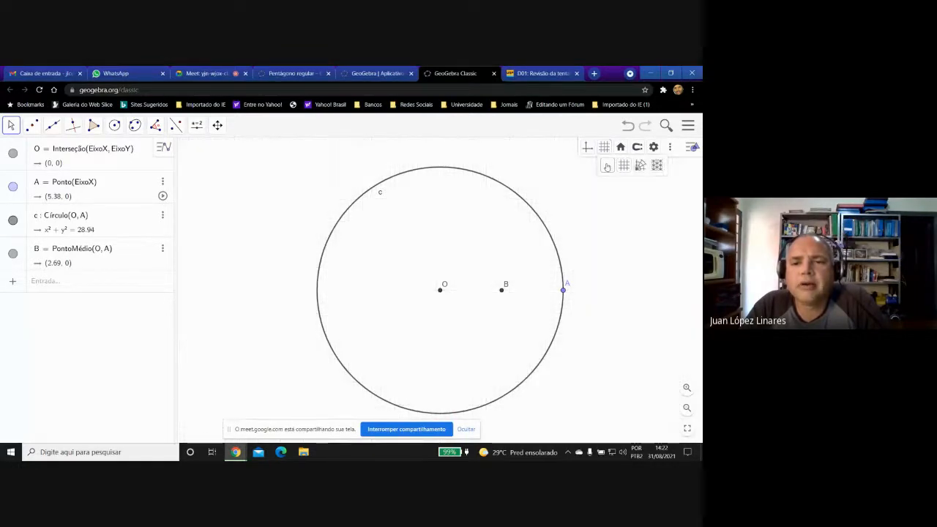
pyautogui.click(221, 324)
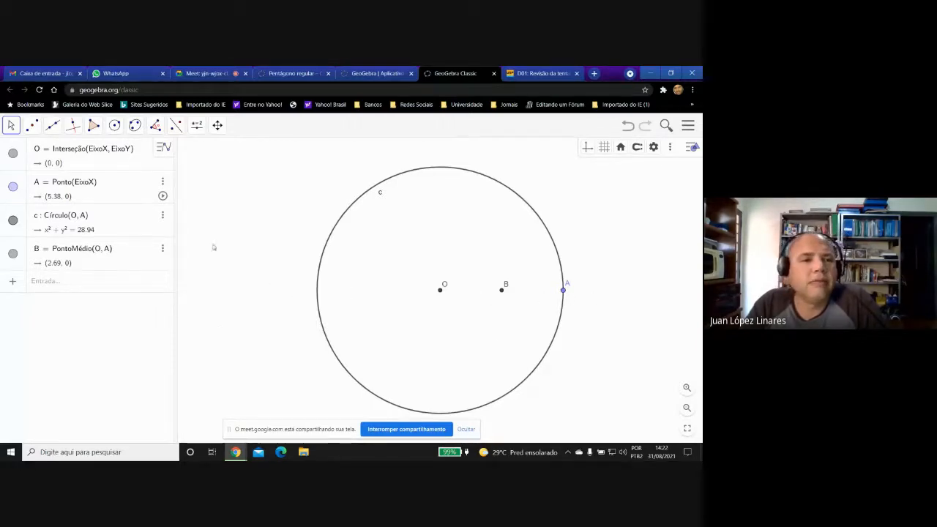
# Draw a straight line through points O and A.
pyautogui.click(53, 129)
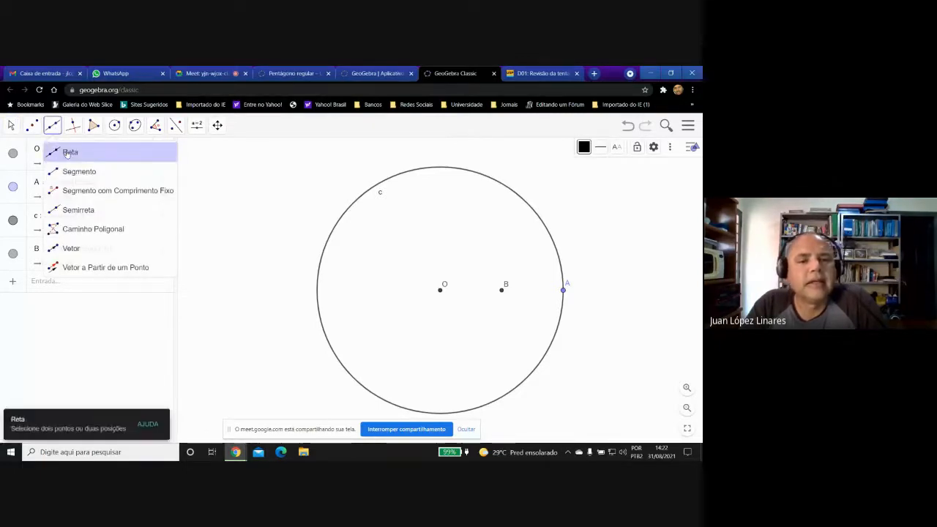
pyautogui.click(66, 152)
pyautogui.click(440, 290)
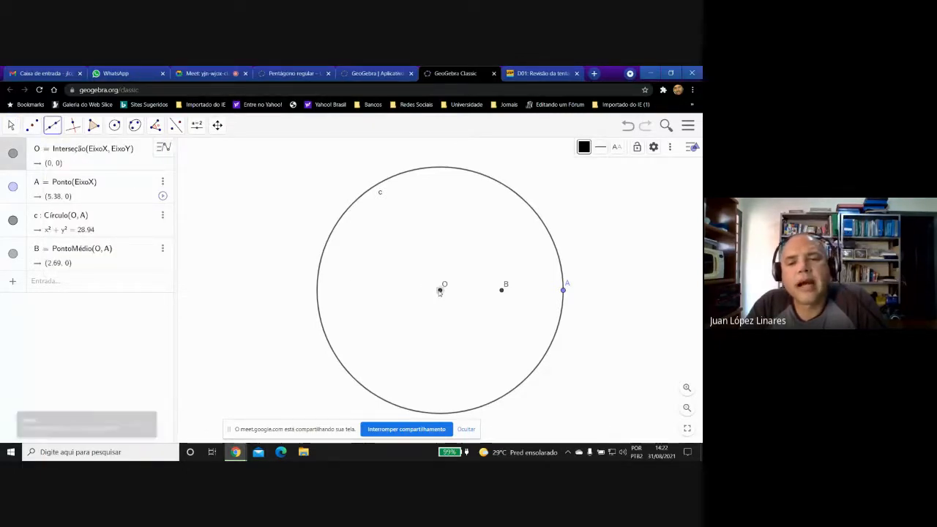
pyautogui.click(562, 291)
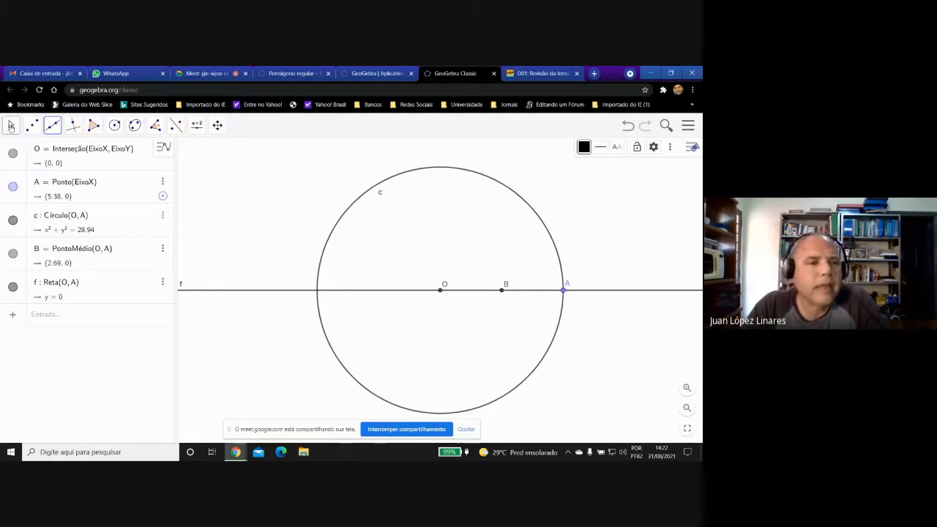
pyautogui.click(11, 126)
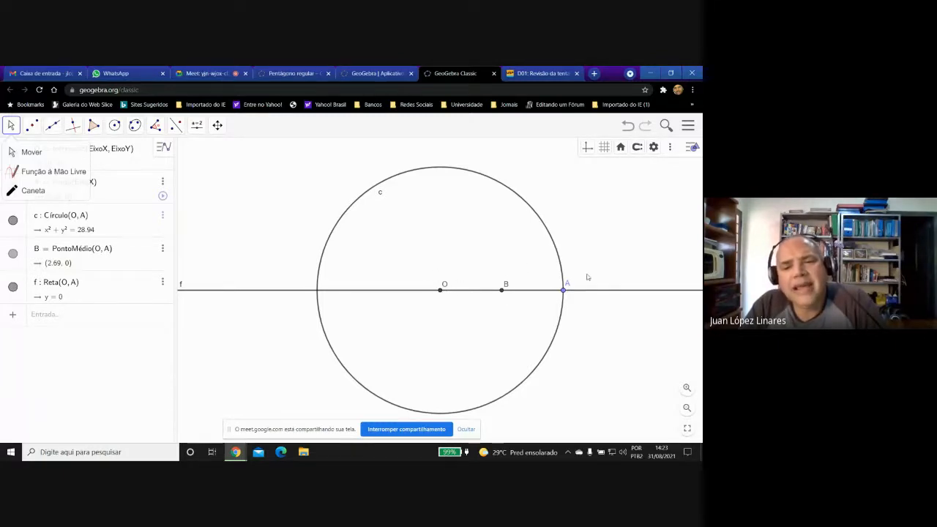
# Set the global font size to 20 pt.
pyautogui.click(654, 147)
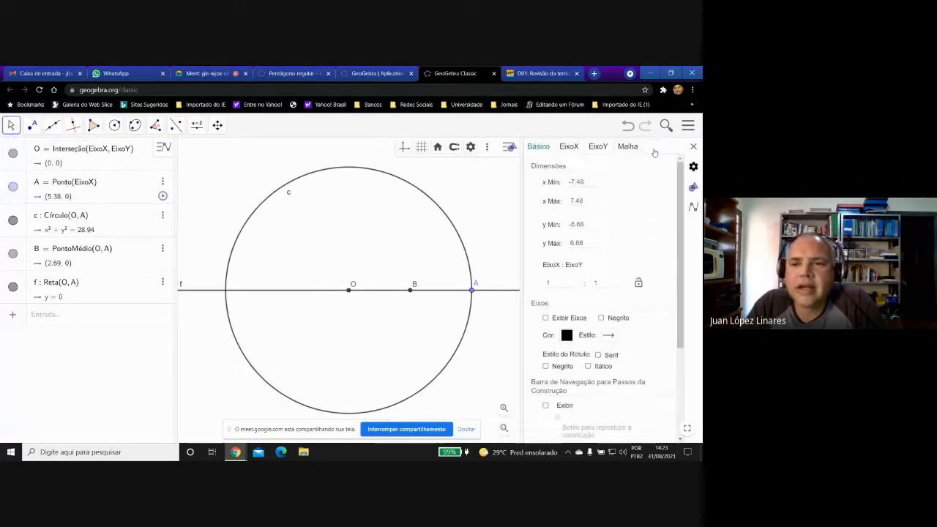
pyautogui.click(692, 170)
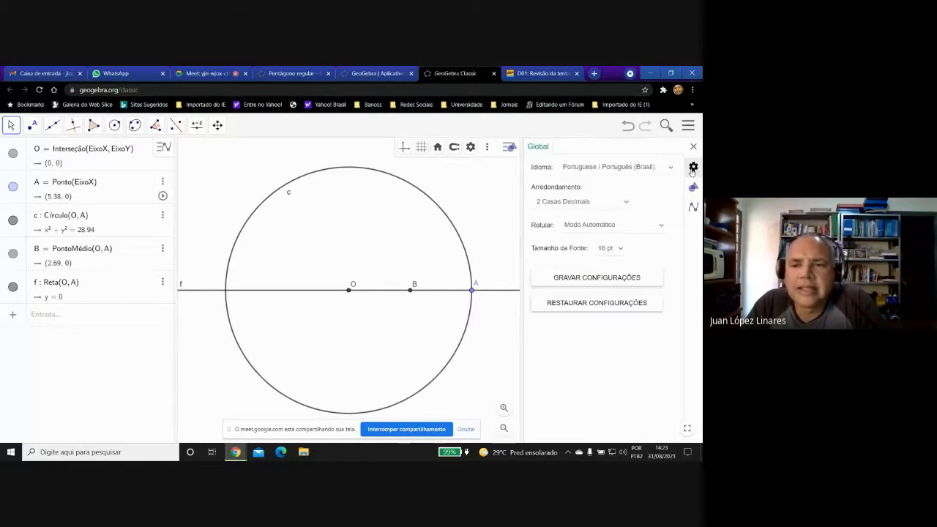
pyautogui.click(620, 249)
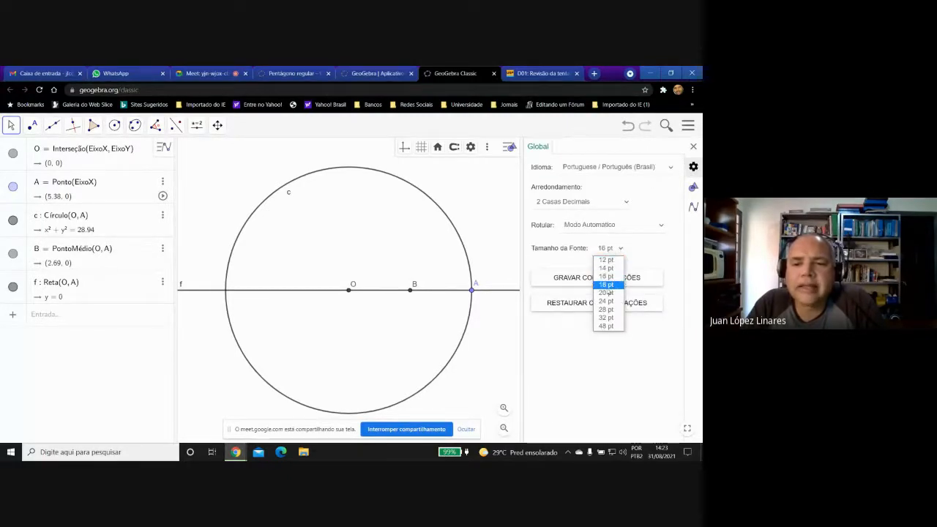
pyautogui.click(606, 292)
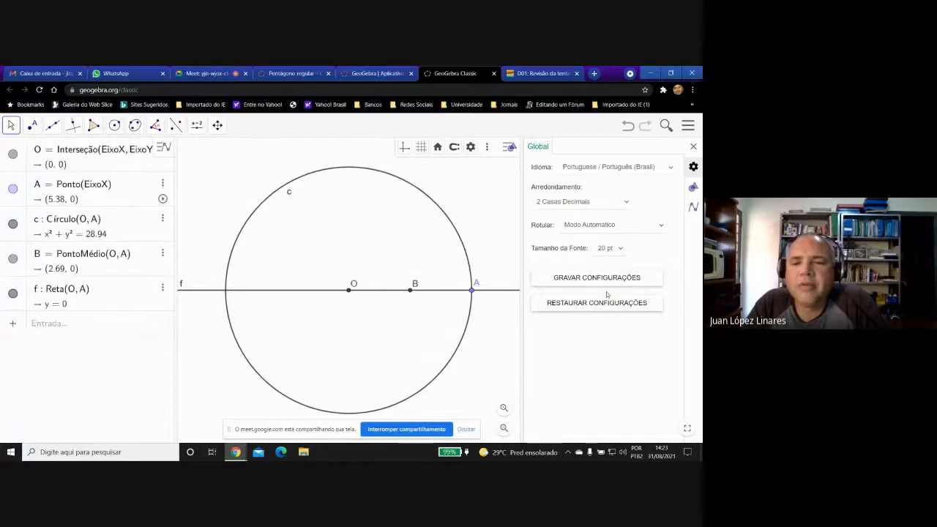
# Set the global font size to 24 pt and close the settings.
pyautogui.click(621, 250)
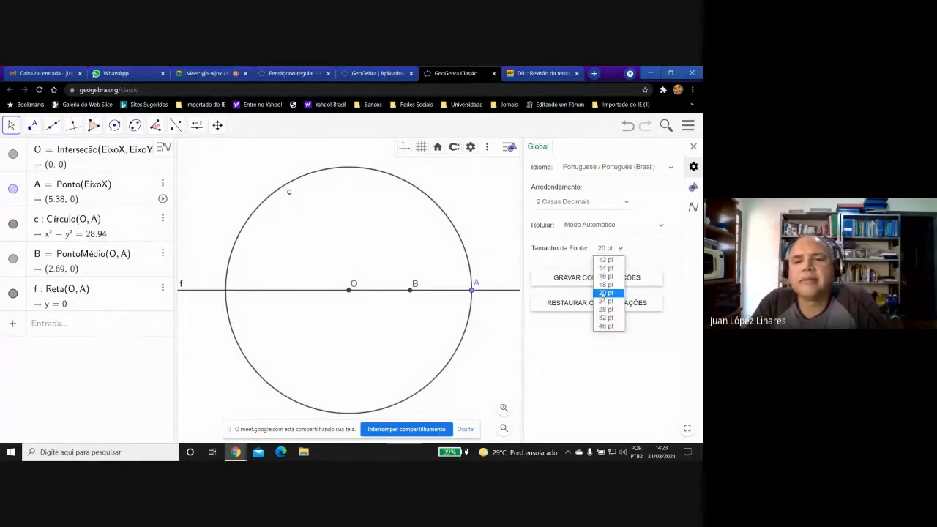
pyautogui.click(604, 301)
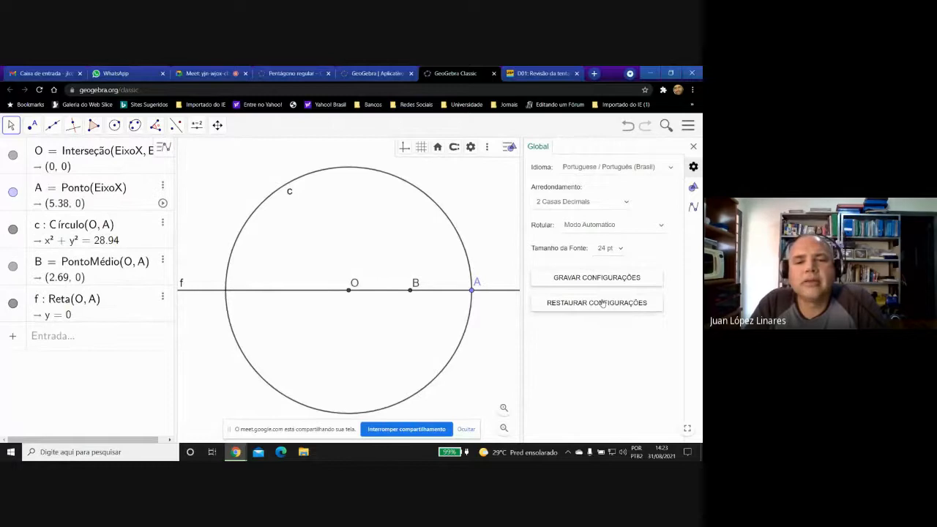
pyautogui.click(693, 147)
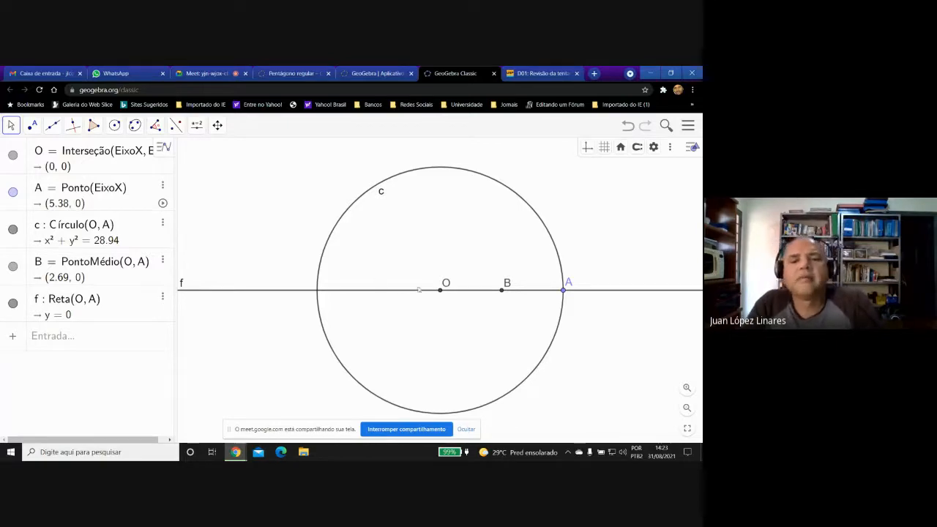
# Move the labels of points O, B and A below the horizontal line.
pyautogui.moveTo(447, 284); pyautogui.dragTo(440, 303)
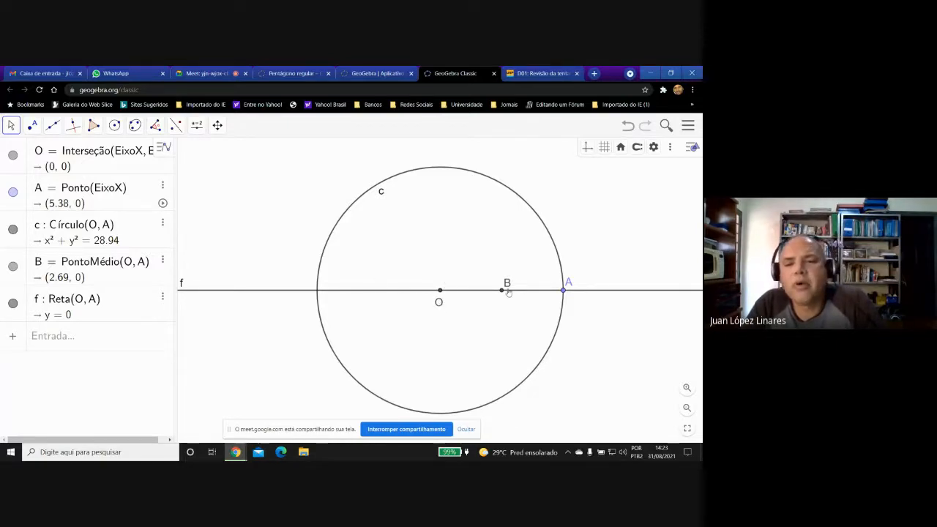
pyautogui.moveTo(508, 284); pyautogui.dragTo(502, 301)
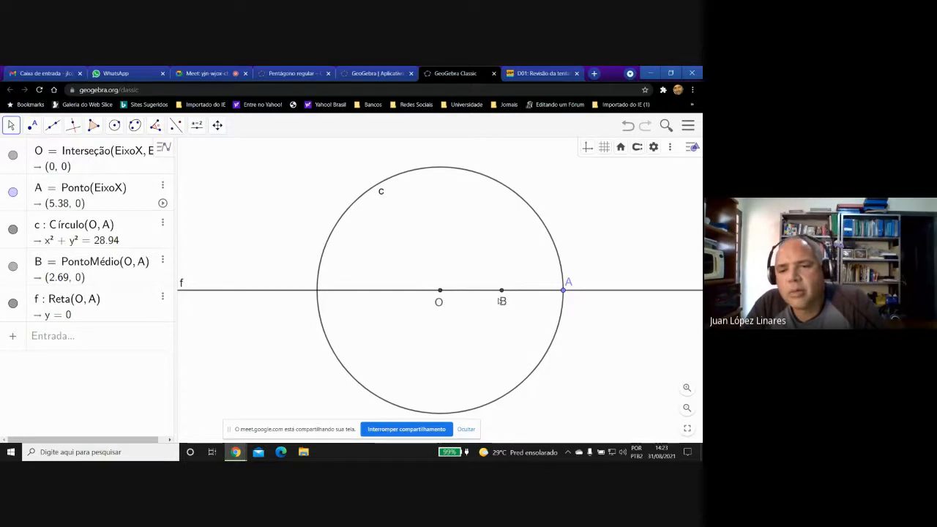
pyautogui.moveTo(569, 285); pyautogui.dragTo(570, 301)
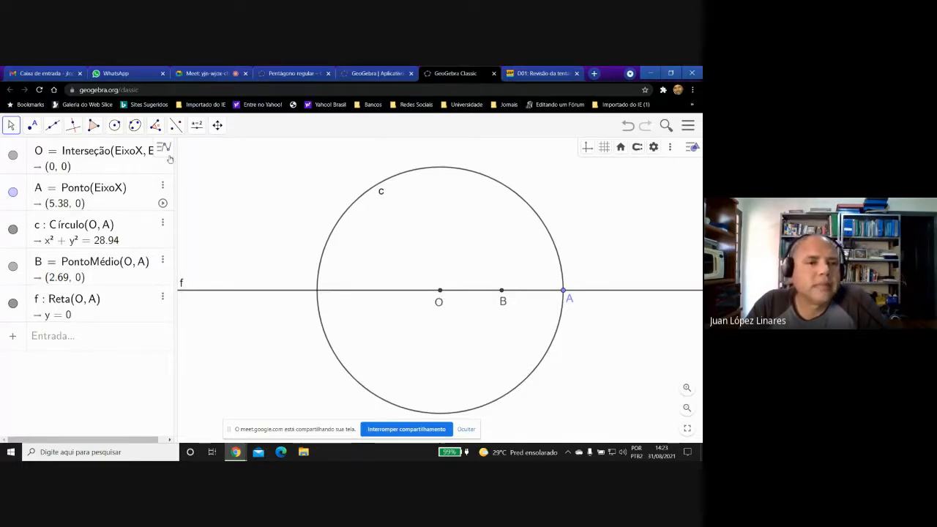
# Construct the line through point O perpendicular to line f.
pyautogui.click(73, 126)
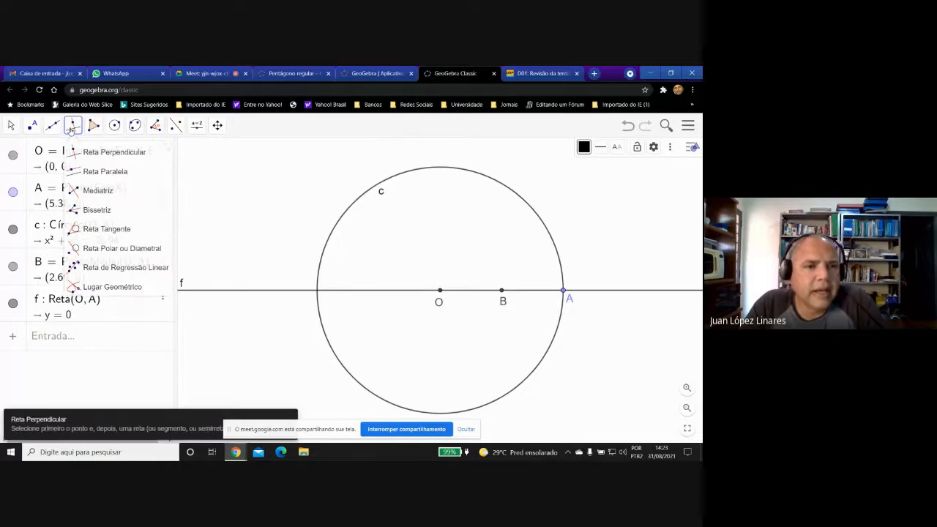
pyautogui.click(91, 153)
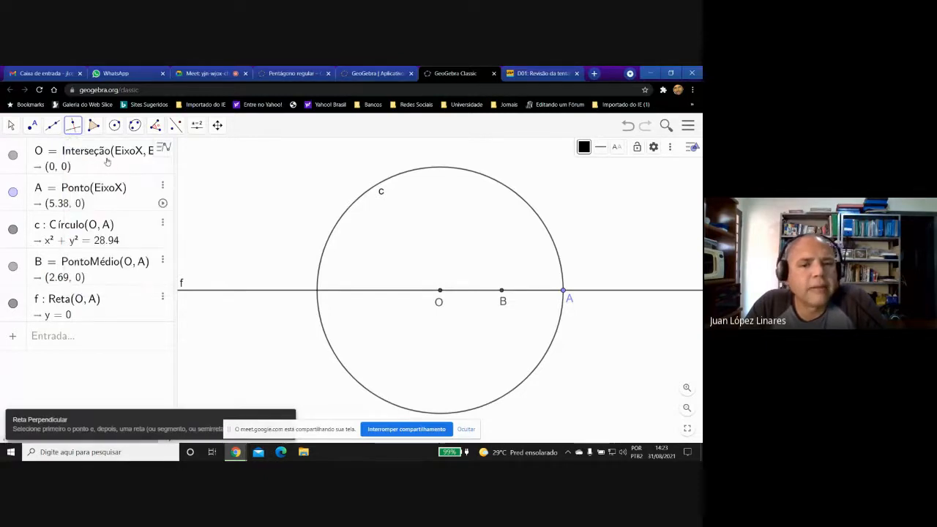
pyautogui.click(440, 291)
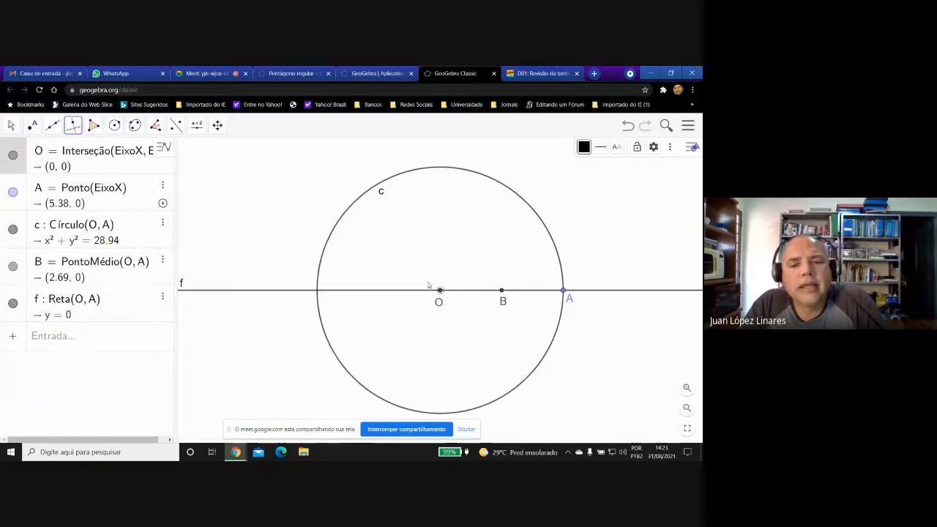
pyautogui.click(407, 292)
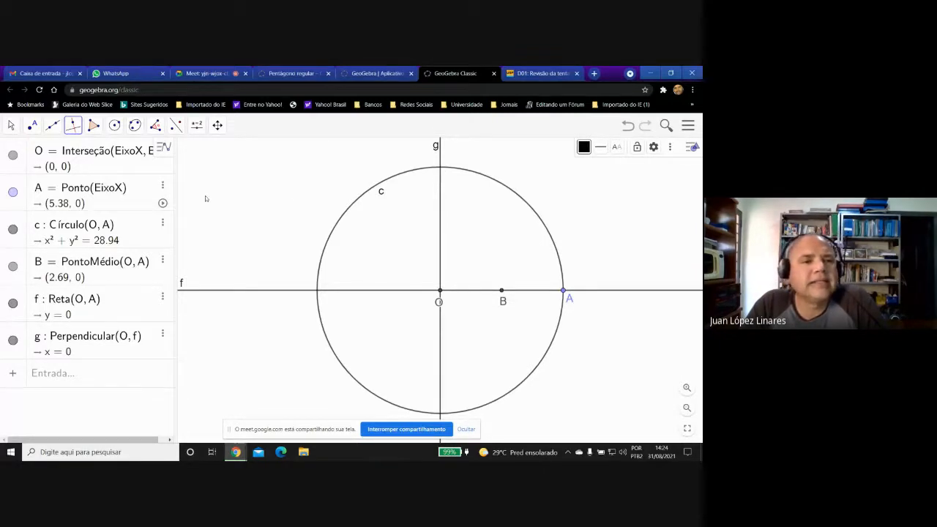
# Mark the upper intersection point of circle c and the vertical line g.
pyautogui.click(32, 126)
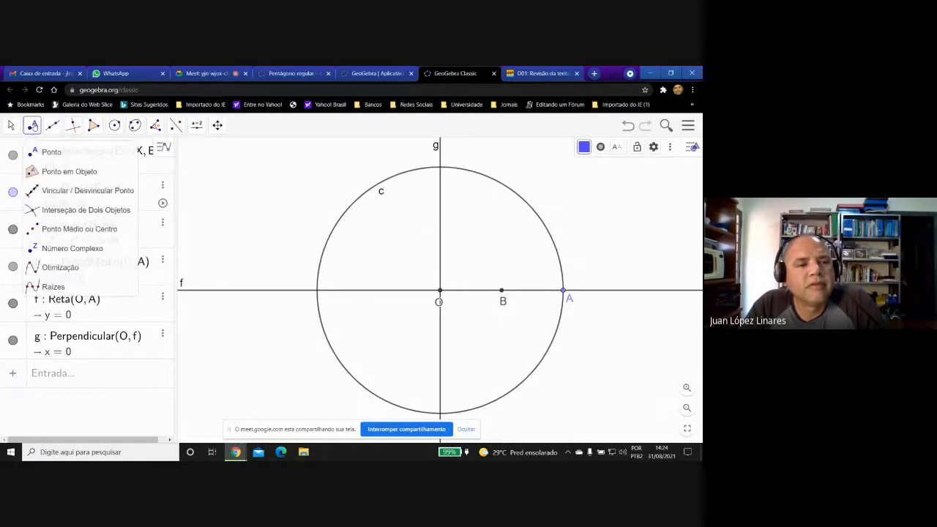
pyautogui.click(57, 210)
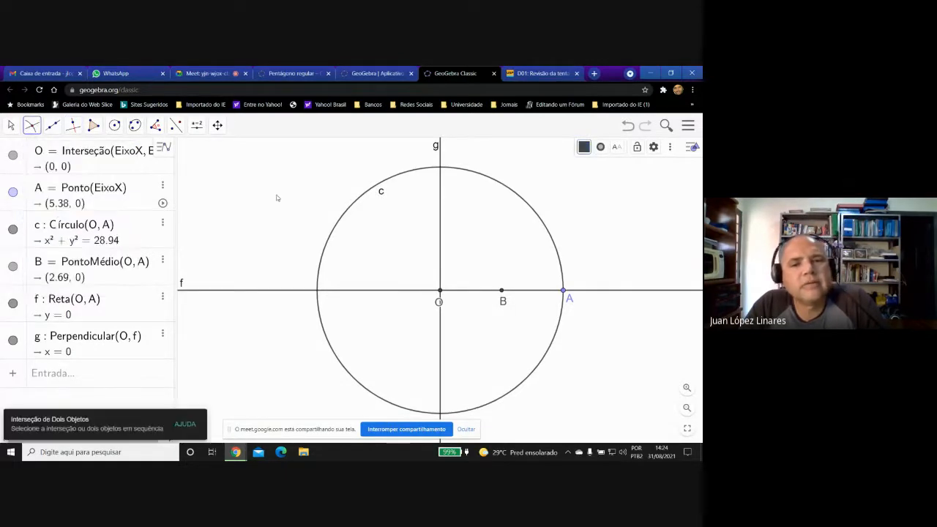
pyautogui.click(440, 169)
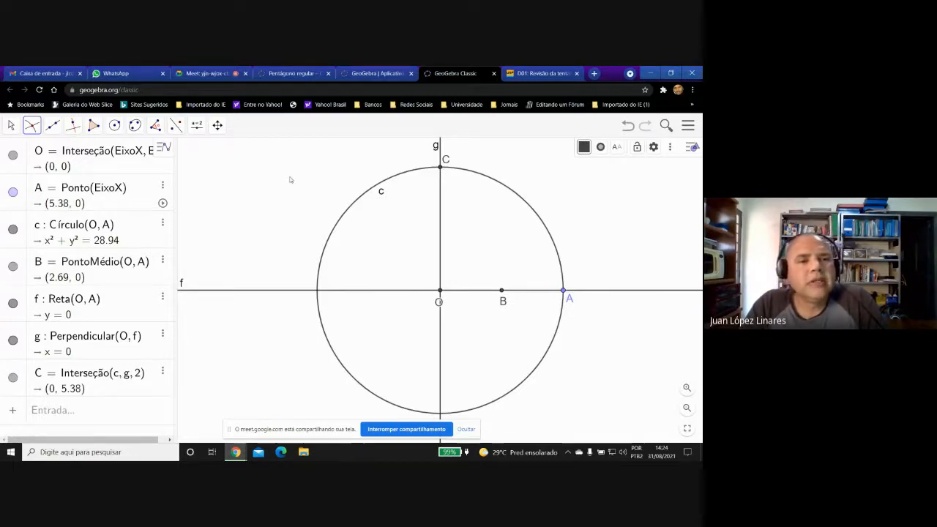
# Draw a circle centred at point B that passes through point C.
pyautogui.click(114, 125)
pyautogui.click(122, 151)
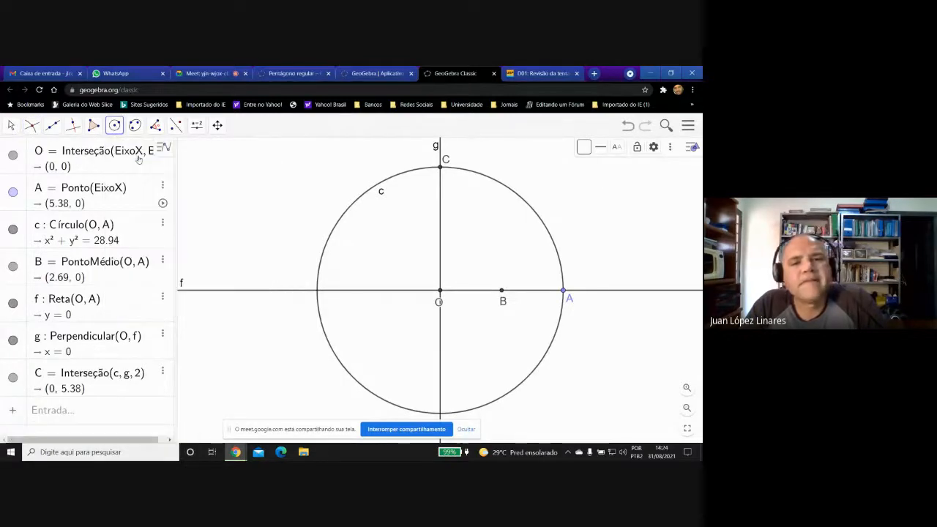
pyautogui.click(501, 291)
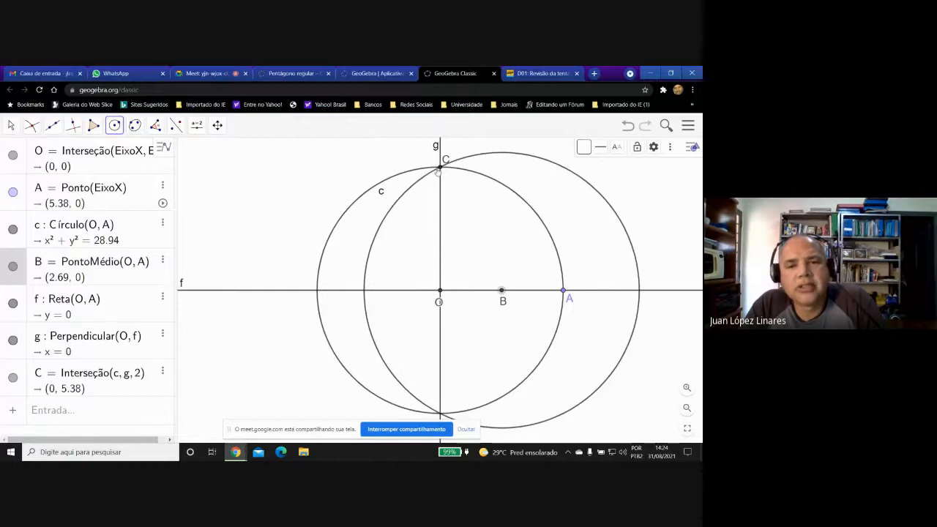
pyautogui.click(440, 168)
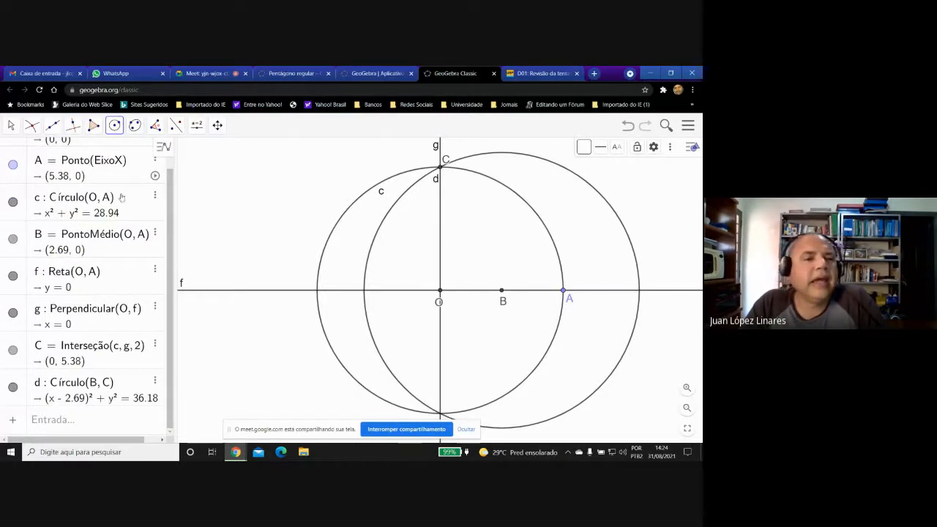
# Mark the intersection of circle d and line f to the left of O, and move its label below the line.
pyautogui.click(32, 126)
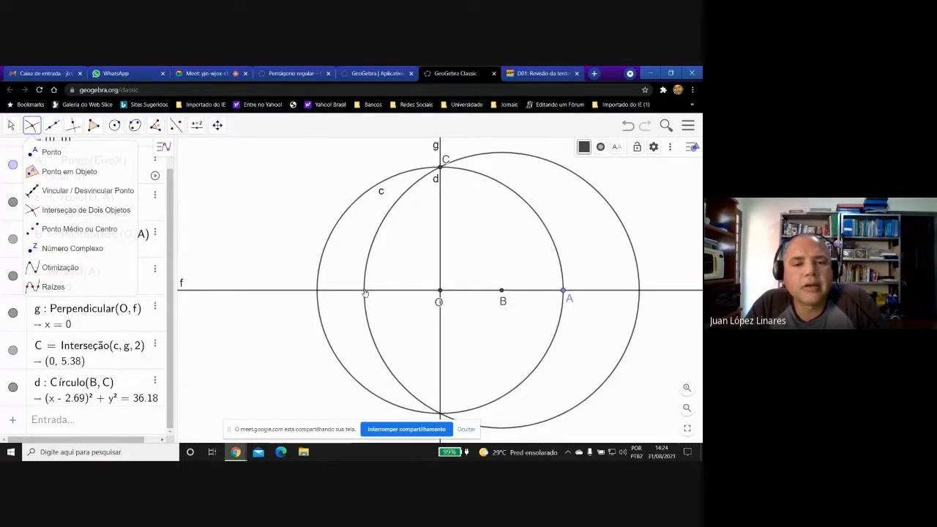
pyautogui.click(365, 292)
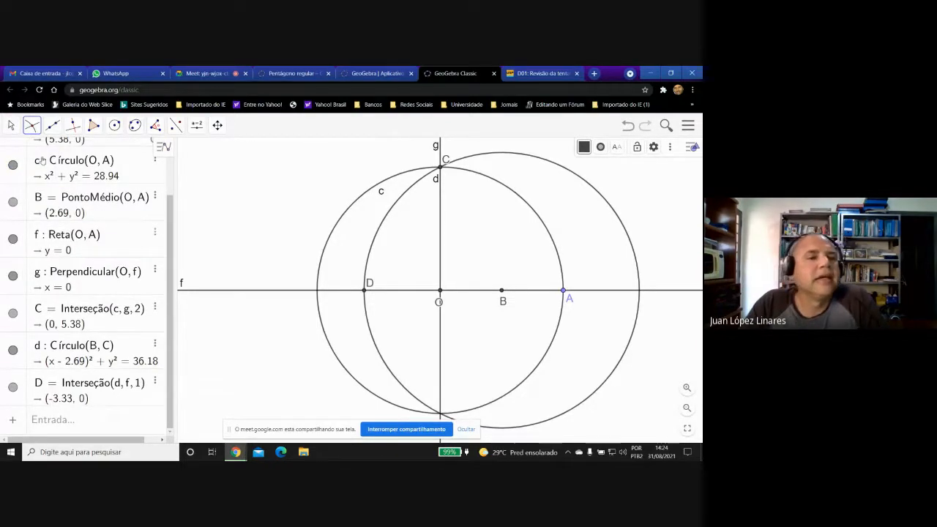
pyautogui.click(12, 125)
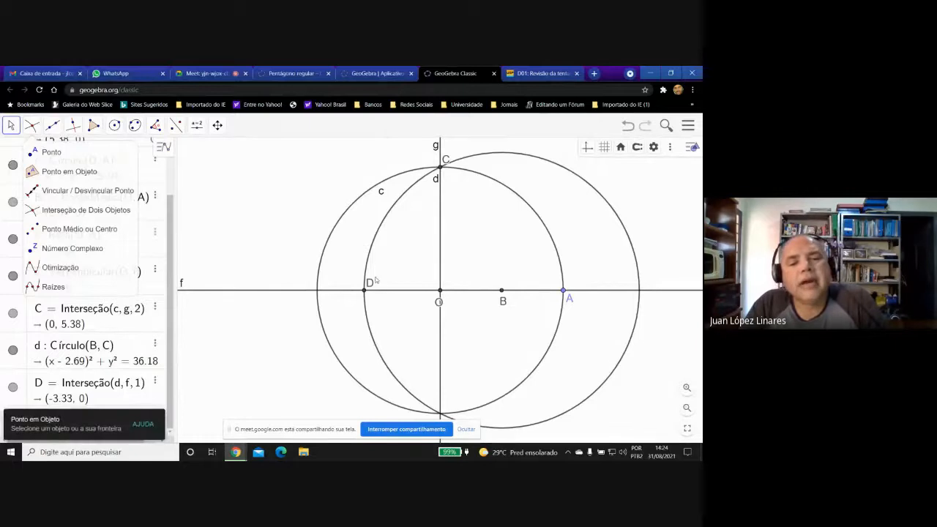
pyautogui.moveTo(370, 284); pyautogui.dragTo(351, 308)
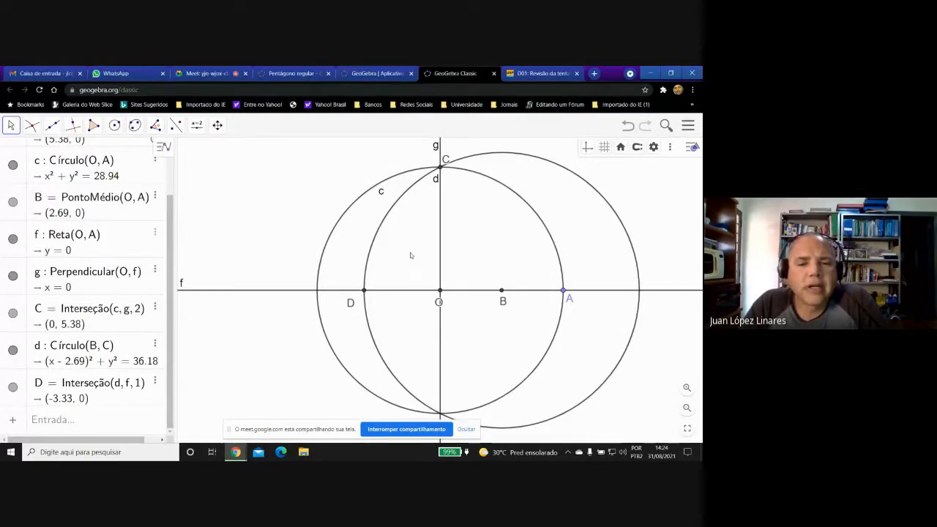
# Place a point on the arc of circle c between C and A, at about (3.69, 3.91).
pyautogui.moveTo(410, 254); pyautogui.dragTo(374, 254)
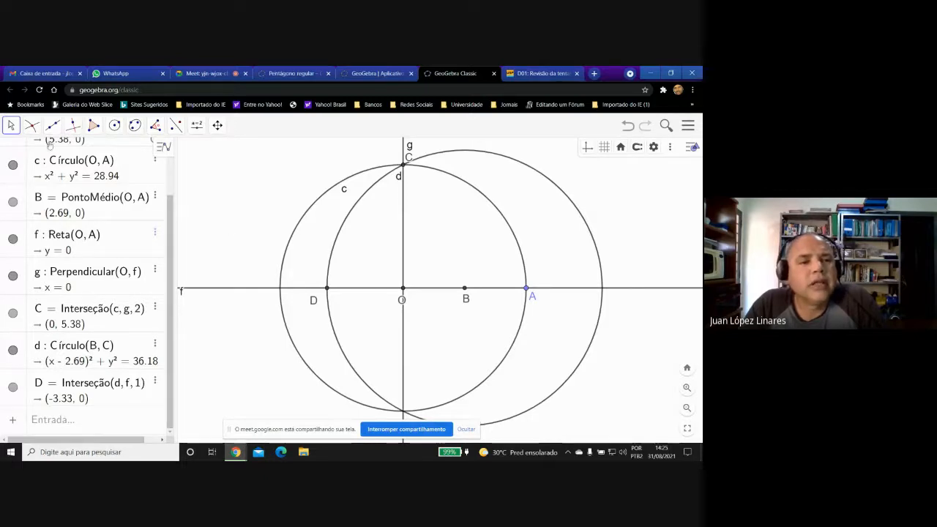
pyautogui.click(32, 126)
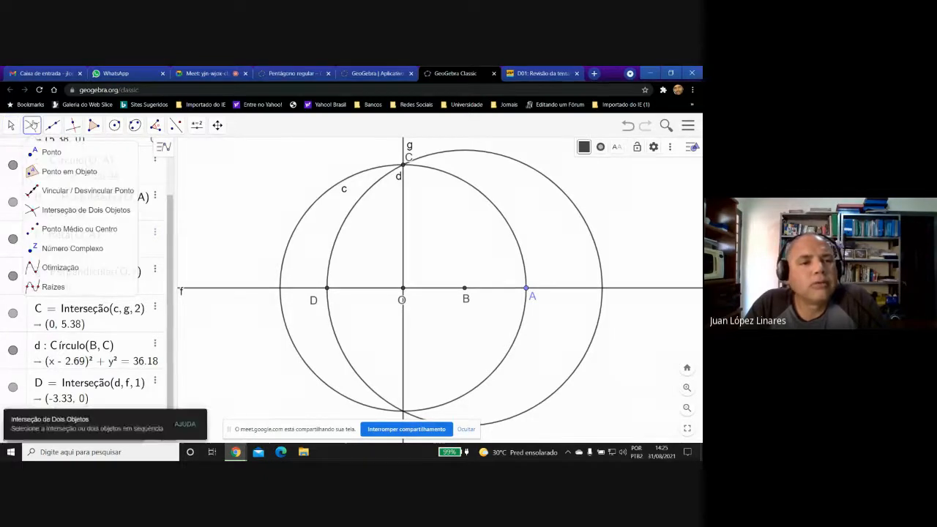
pyautogui.click(35, 173)
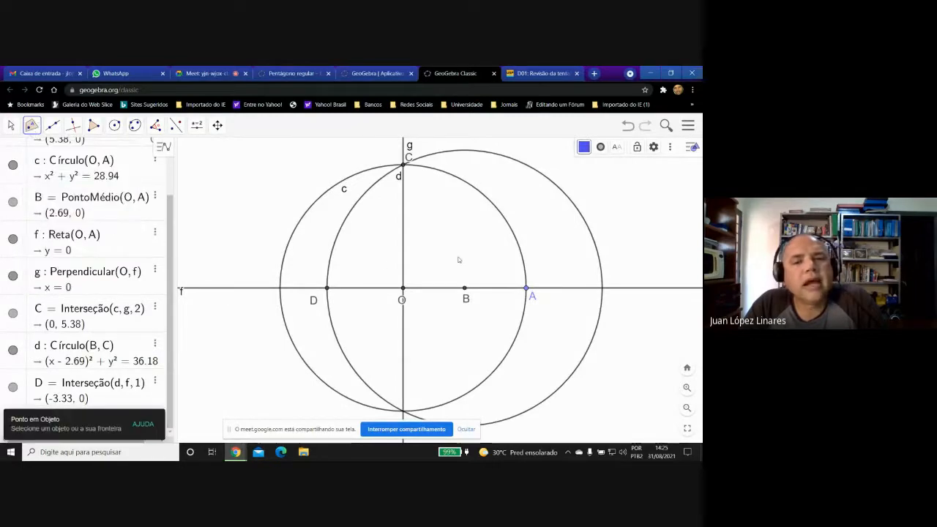
pyautogui.click(487, 199)
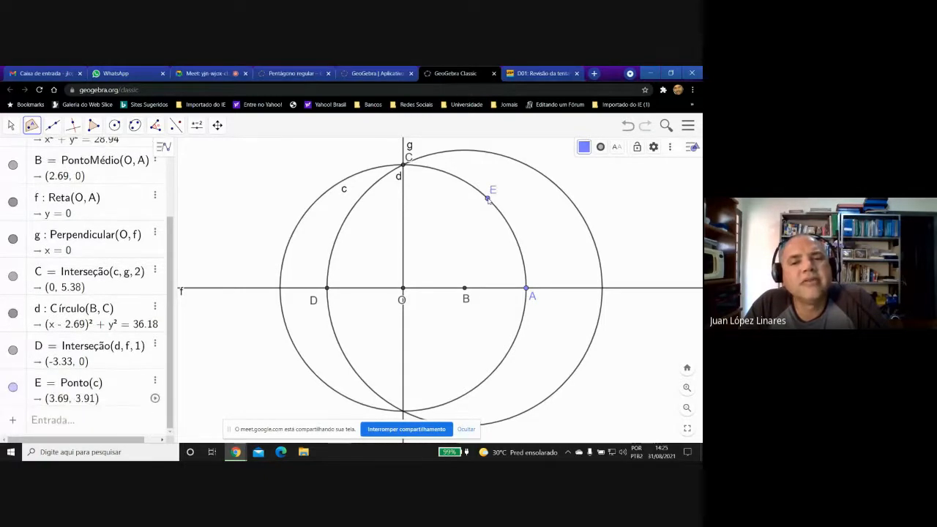
# Slide point E along circle c towards C, to about (2.87, 4.55).
pyautogui.click(11, 125)
pyautogui.click(52, 125)
pyautogui.click(79, 172)
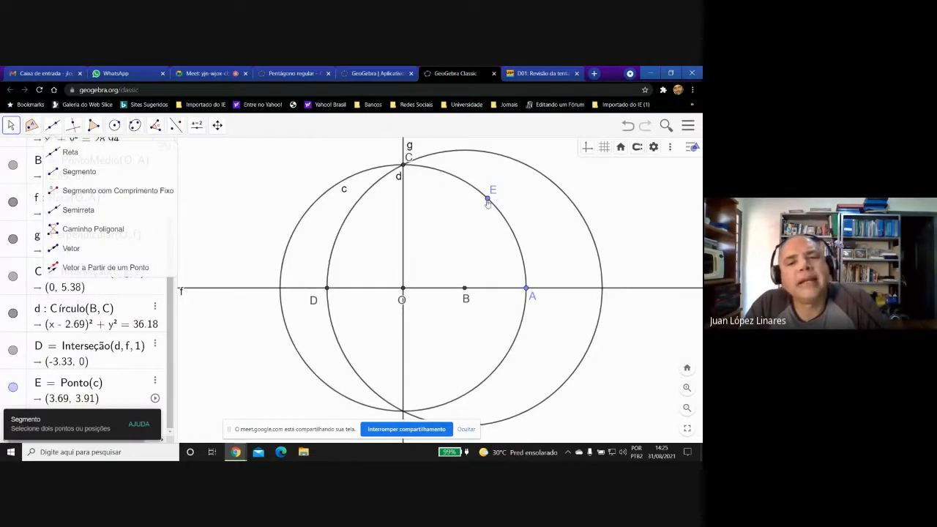
pyautogui.moveTo(487, 203); pyautogui.dragTo(460, 204)
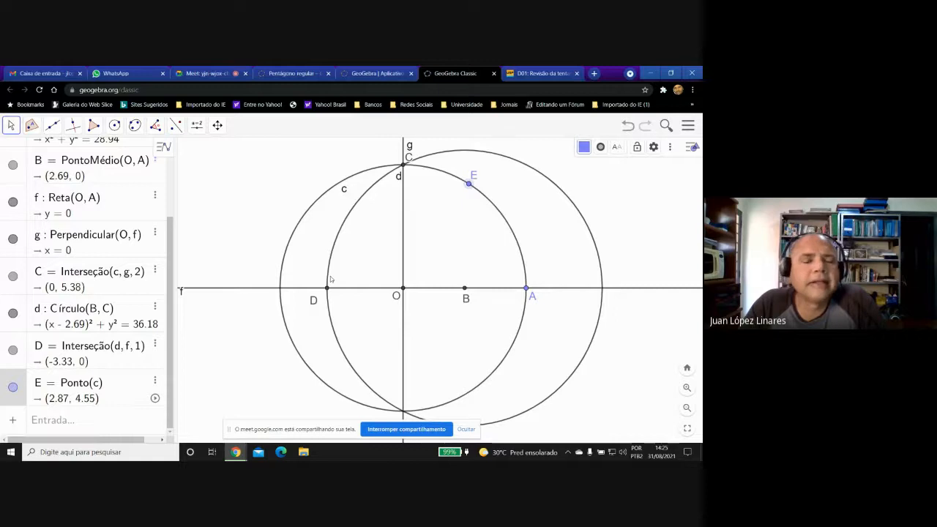
# Use the Compass tool to draw a circle centred at E with radius equal to the distance from D to C.
pyautogui.click(115, 126)
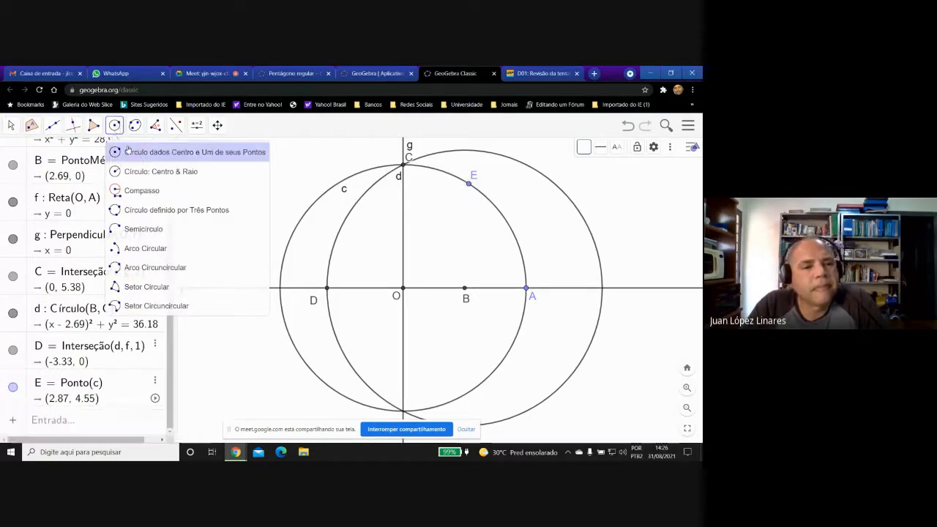
pyautogui.click(142, 191)
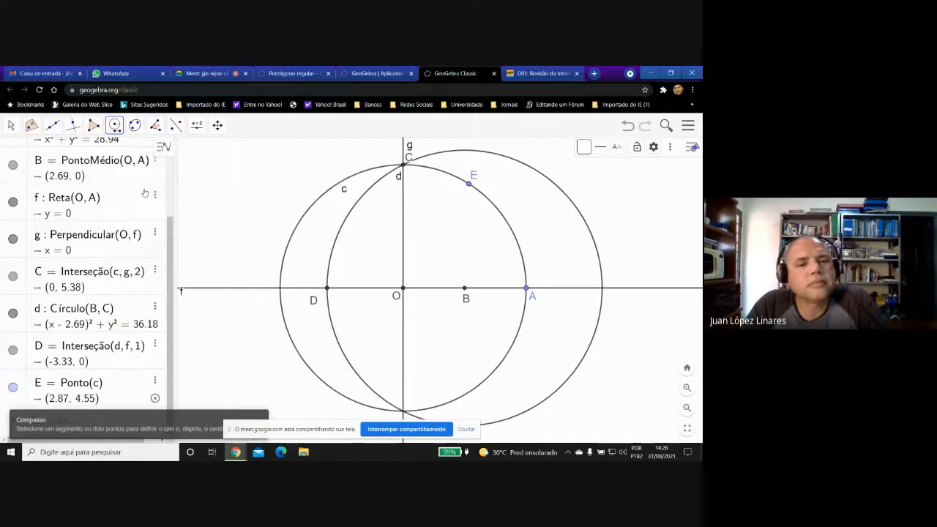
pyautogui.click(327, 288)
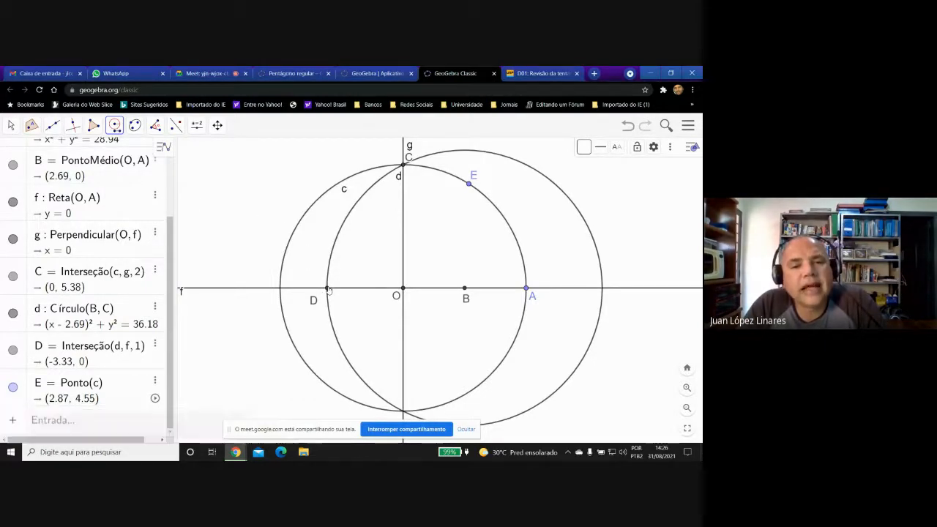
pyautogui.click(403, 165)
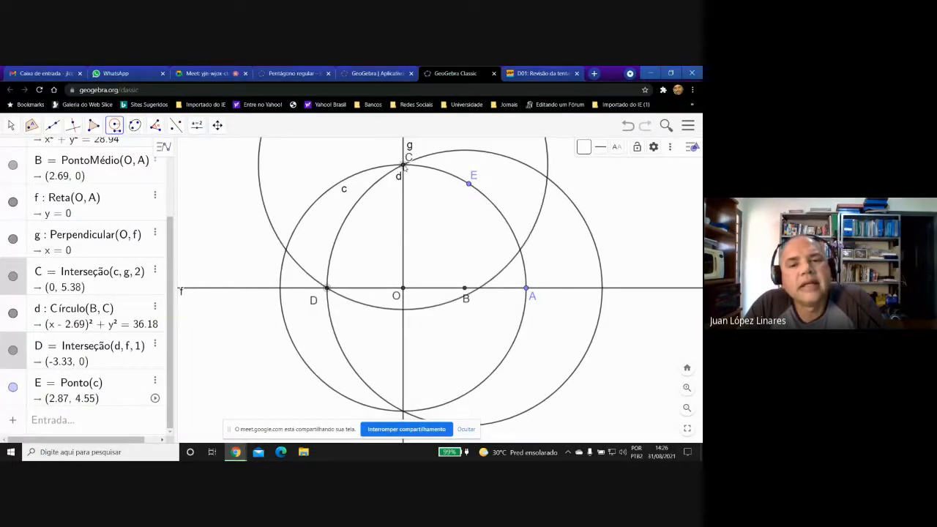
pyautogui.click(468, 185)
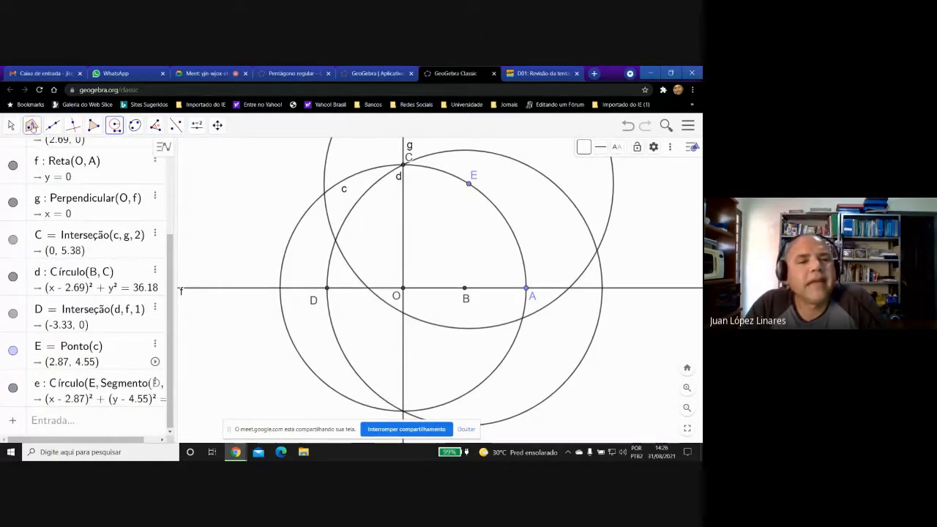
# Mark both intersection points of circle c and the compass circle centred at E.
pyautogui.click(31, 126)
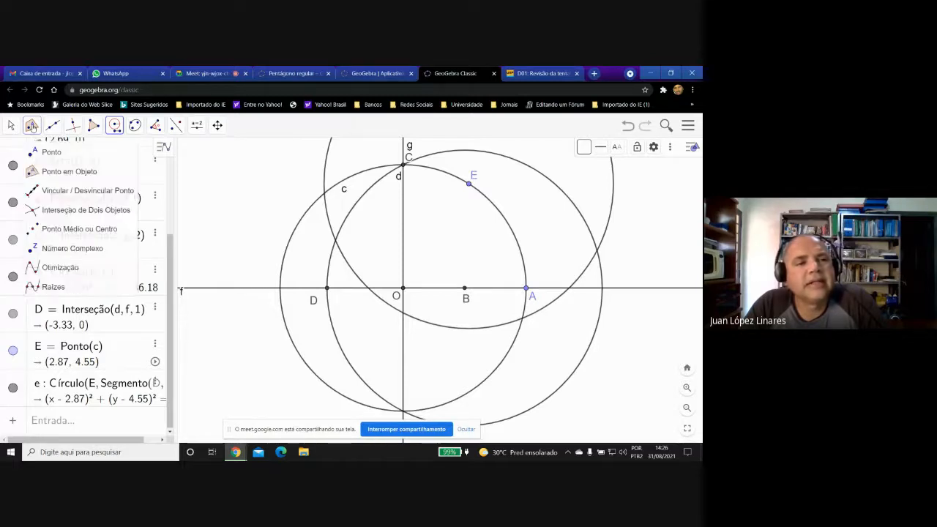
pyautogui.click(73, 210)
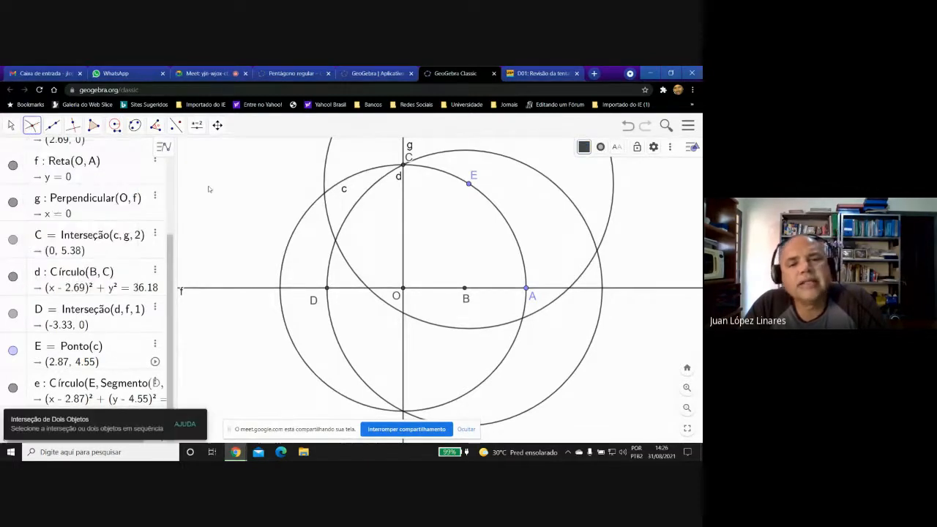
pyautogui.click(324, 193)
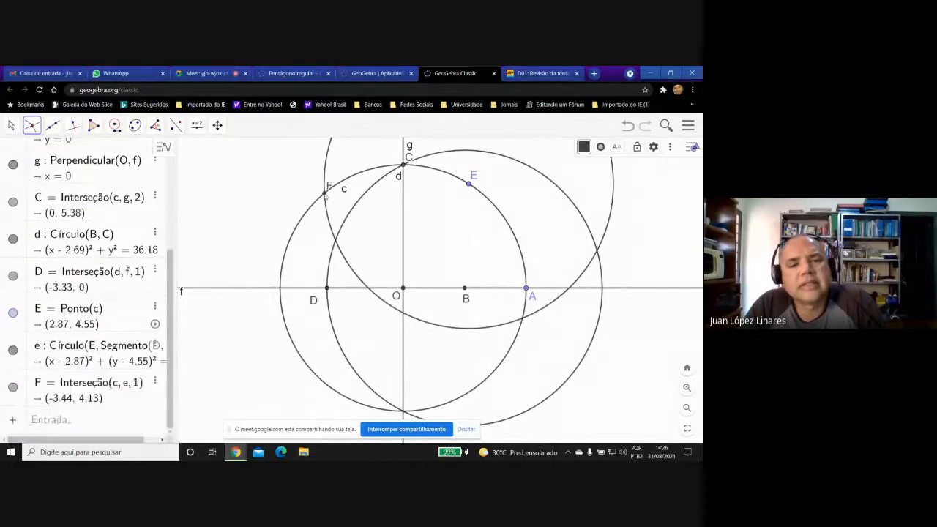
pyautogui.click(523, 319)
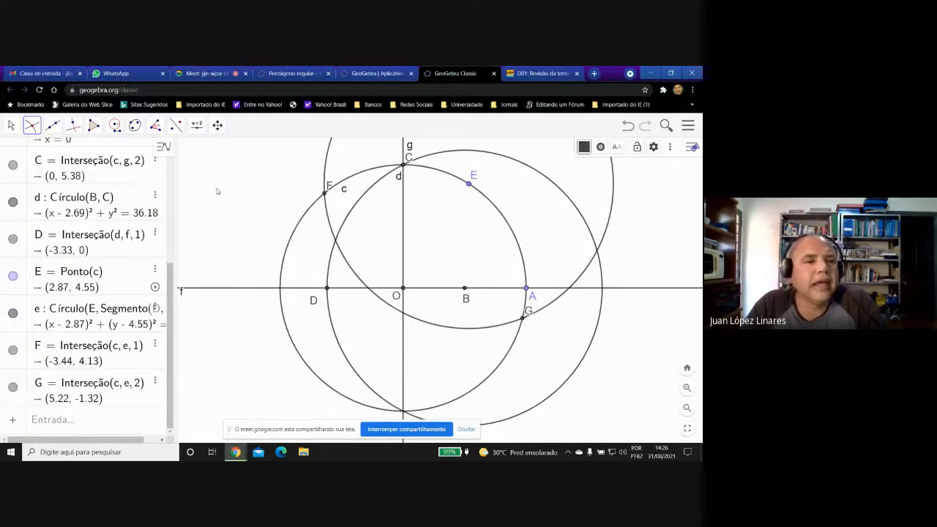
# Draw segments from F to E and from E to G with the Segment tool.
pyautogui.click(52, 125)
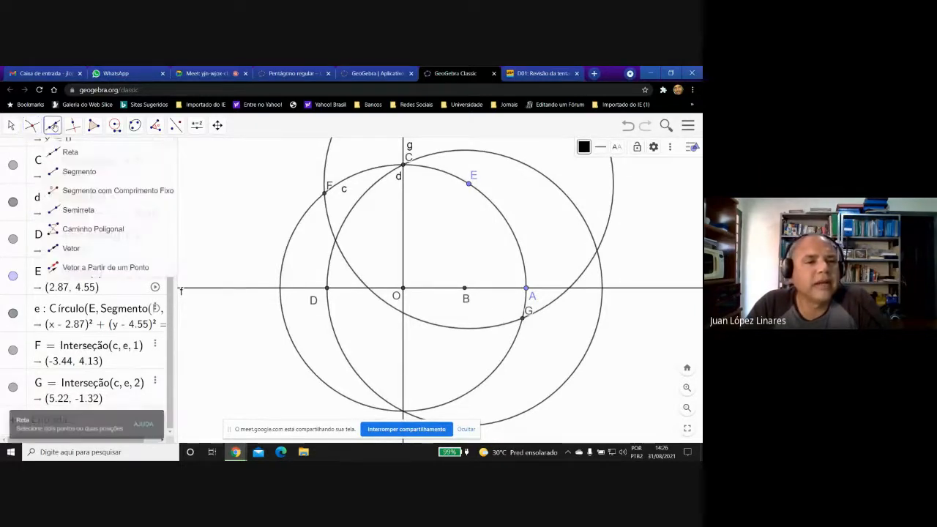
pyautogui.click(77, 171)
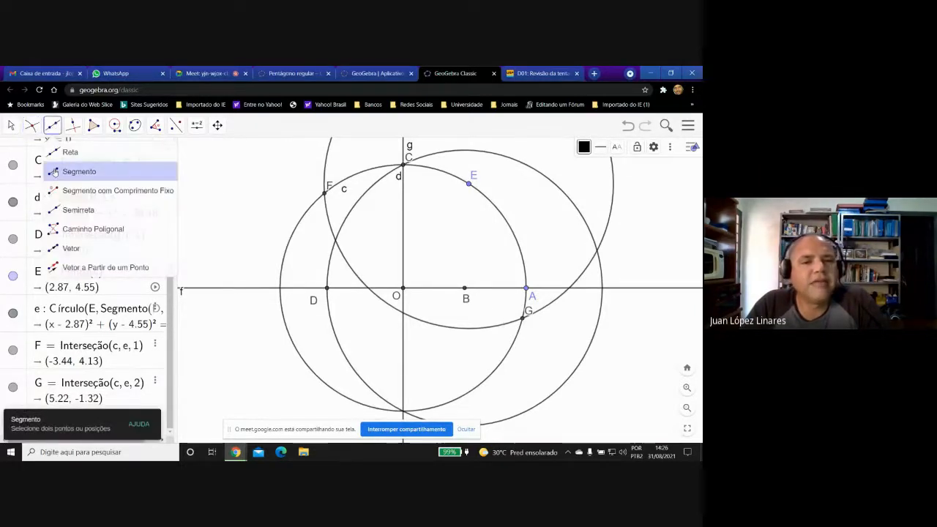
pyautogui.click(325, 191)
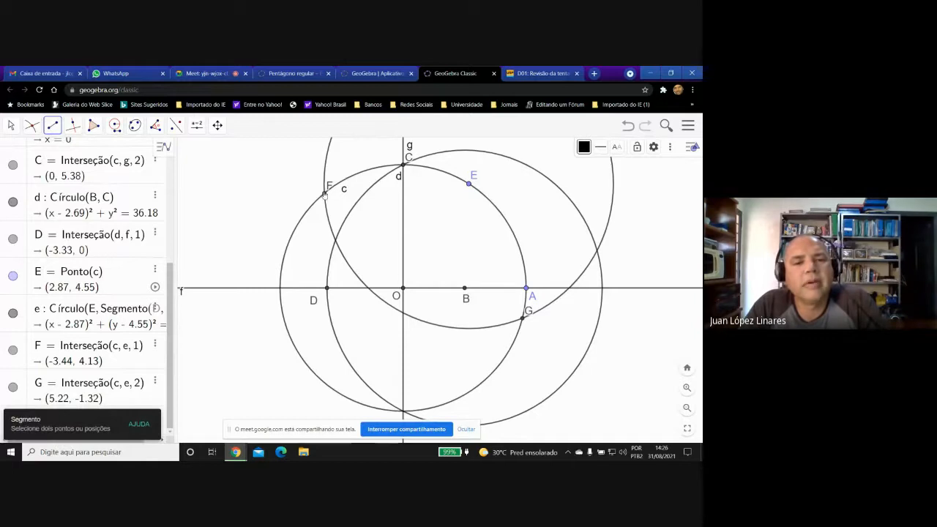
pyautogui.click(469, 185)
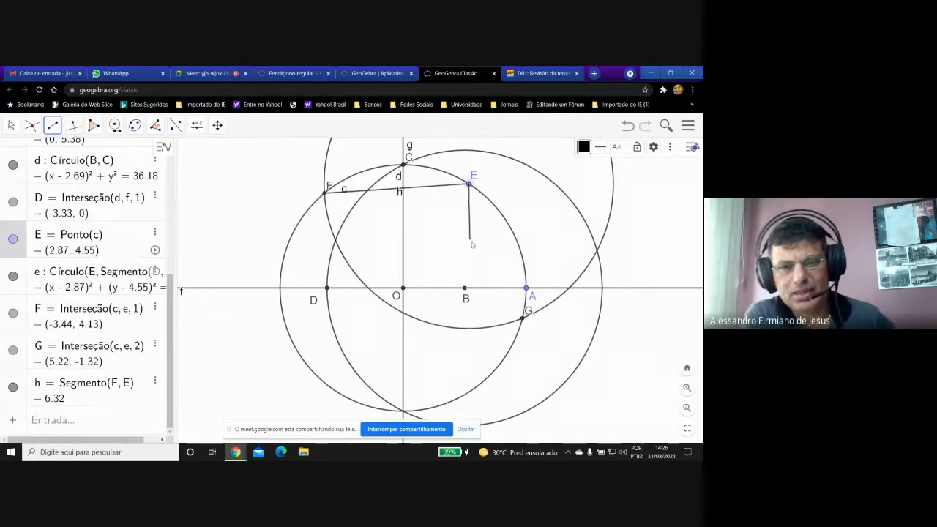
pyautogui.click(524, 319)
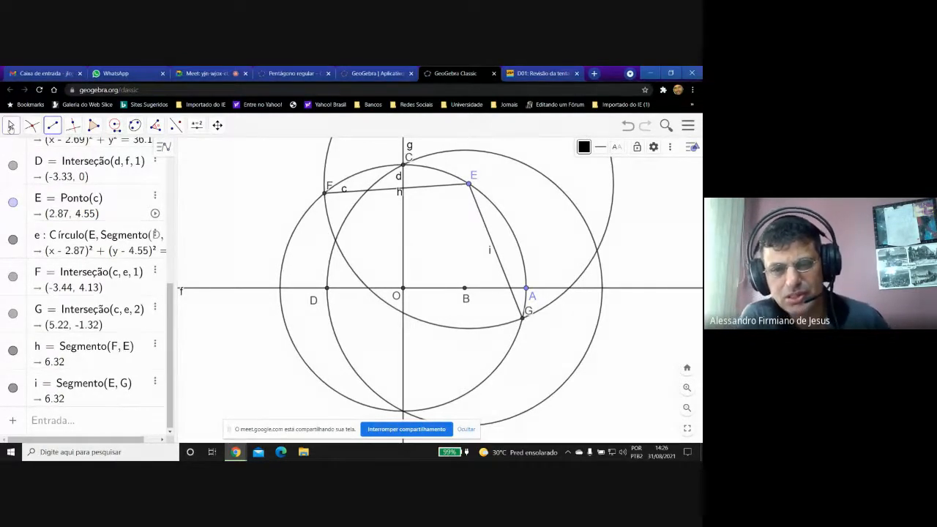
# Colour segment FE red (#FF0000) and give it a single-tick decoration.
pyautogui.click(11, 126)
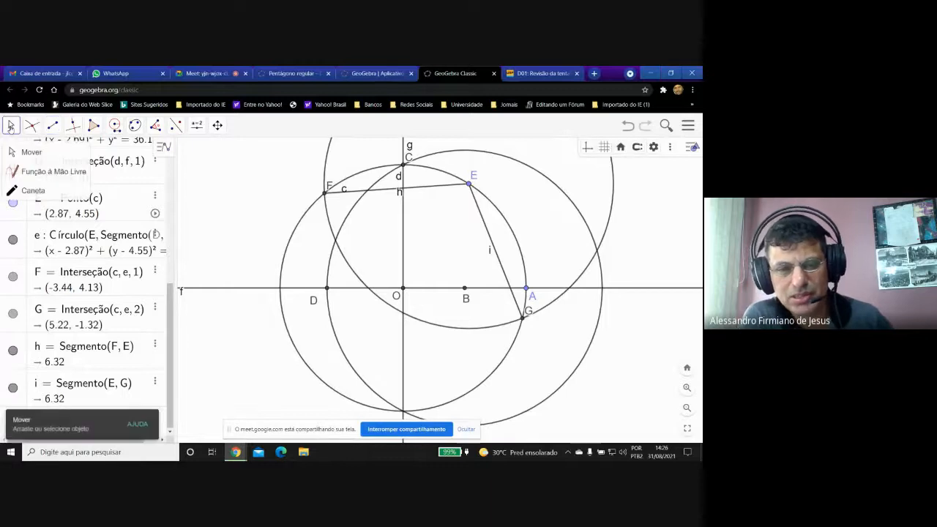
pyautogui.rightClick(445, 190)
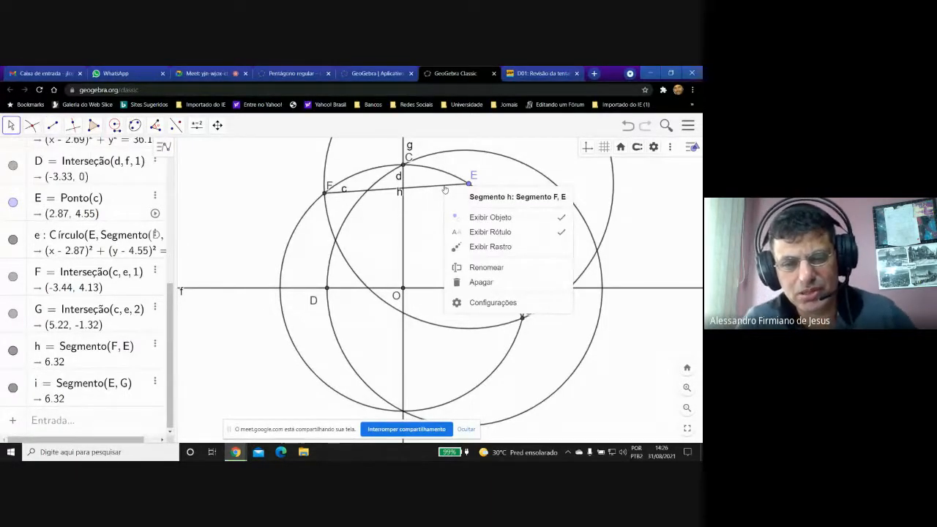
pyautogui.click(492, 304)
pyautogui.click(571, 147)
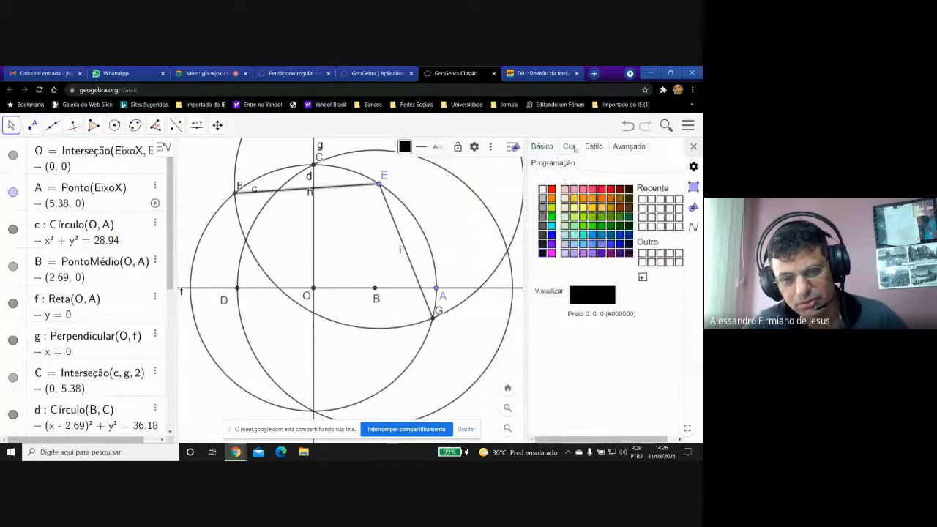
pyautogui.click(551, 190)
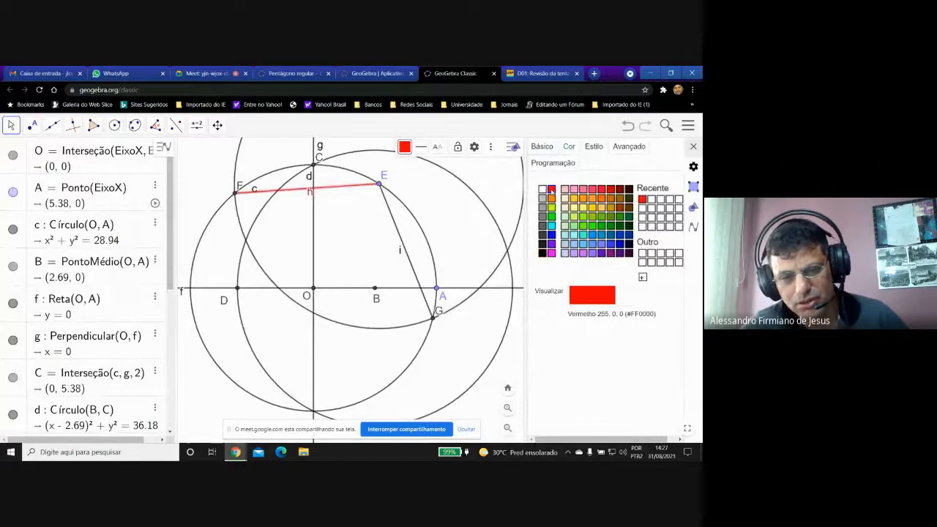
pyautogui.click(593, 147)
pyautogui.click(580, 288)
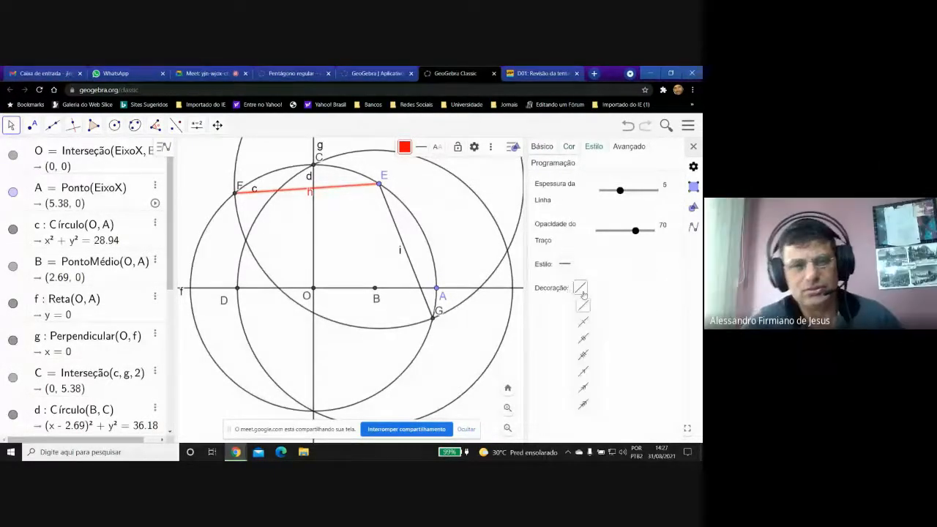
pyautogui.click(583, 322)
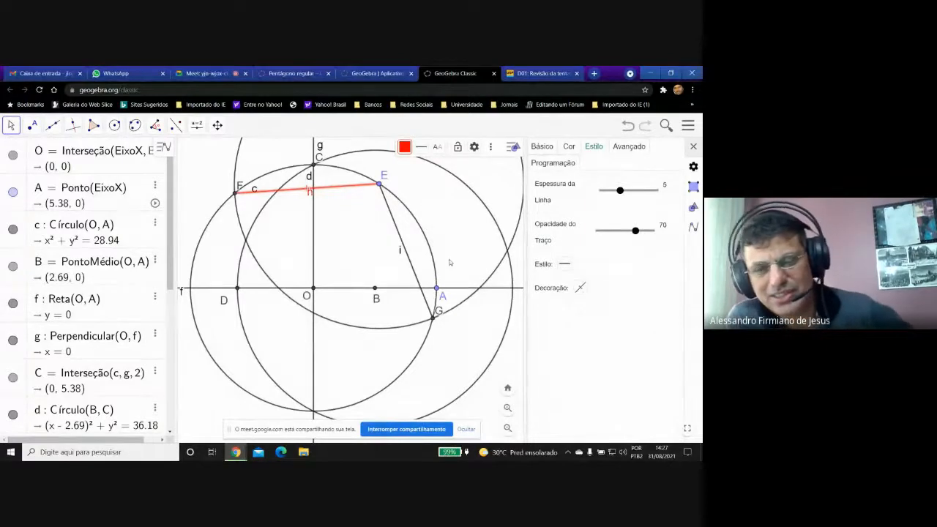
# Colour segment EG red (#FF0000), give it a single-tick decoration, and close the object settings.
pyautogui.click(401, 241)
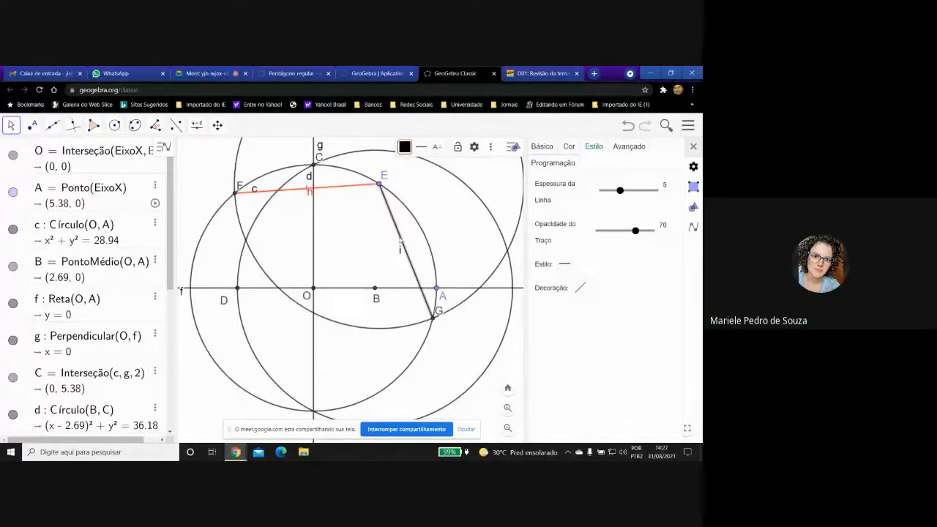
pyautogui.click(569, 146)
pyautogui.click(552, 189)
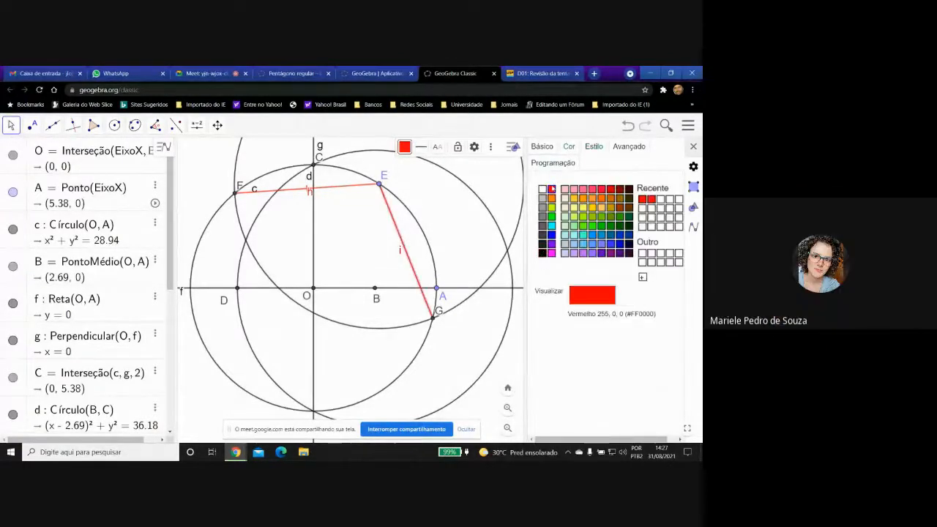
pyautogui.click(593, 146)
pyautogui.click(579, 288)
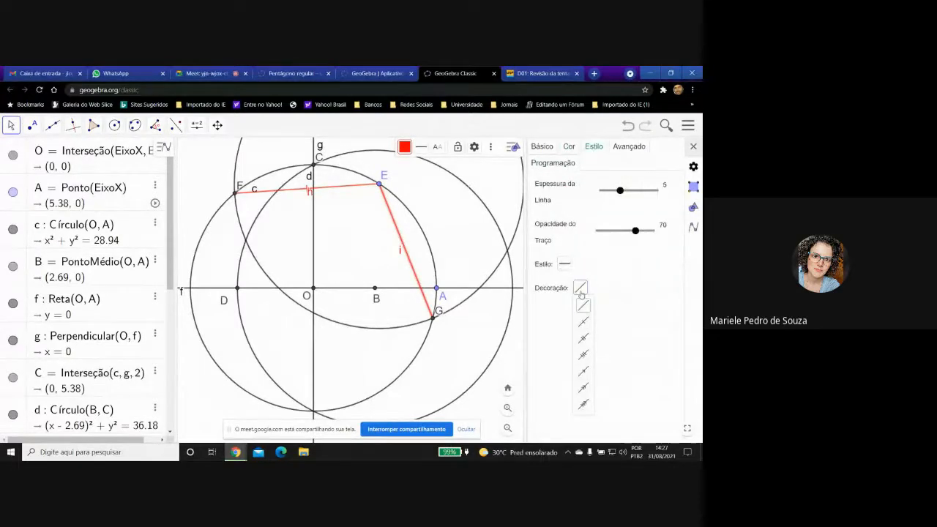
pyautogui.click(583, 322)
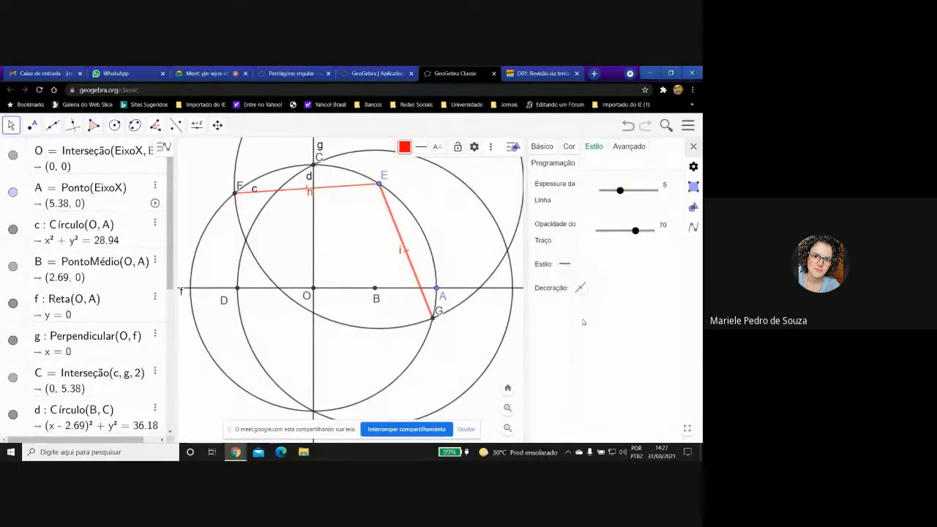
pyautogui.click(694, 147)
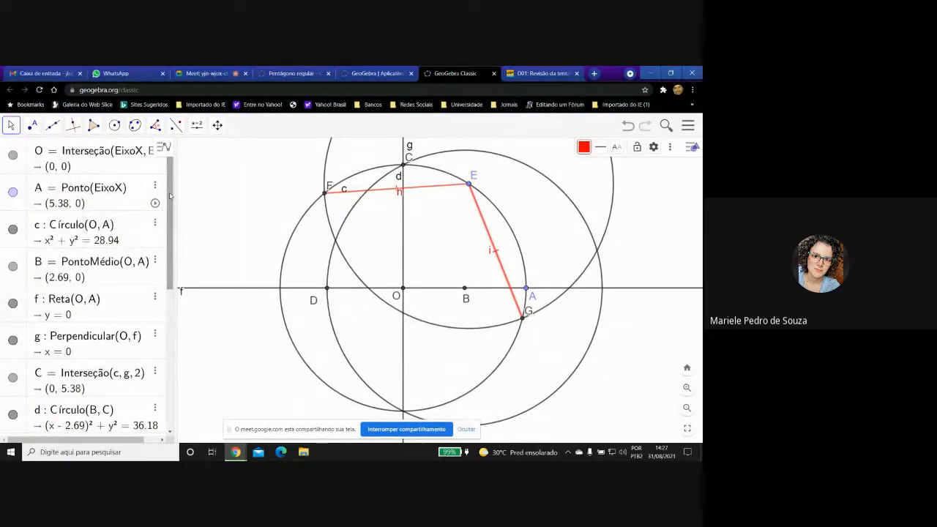
# Hide the labels of both red segments, h and i, together and clear the selection.
pyautogui.moveTo(169, 195); pyautogui.dragTo(182, 344)
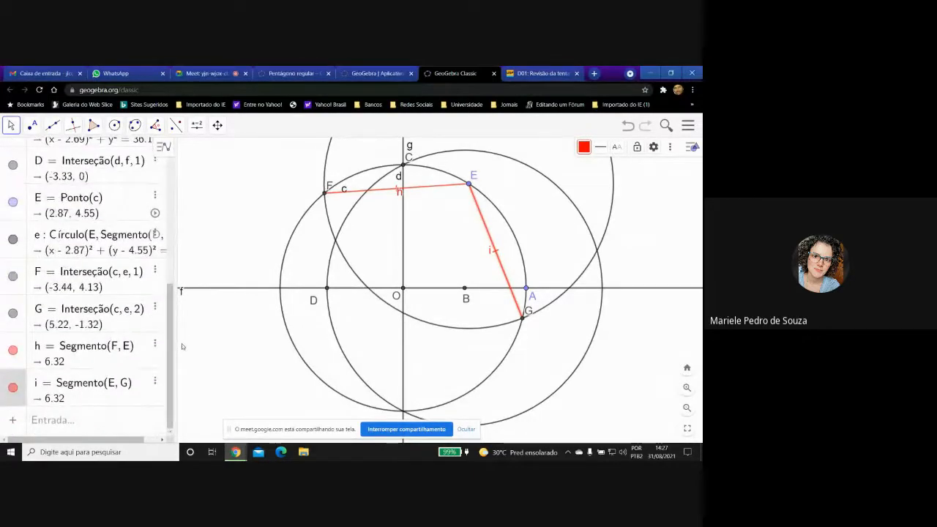
pyautogui.rightClick(20, 342)
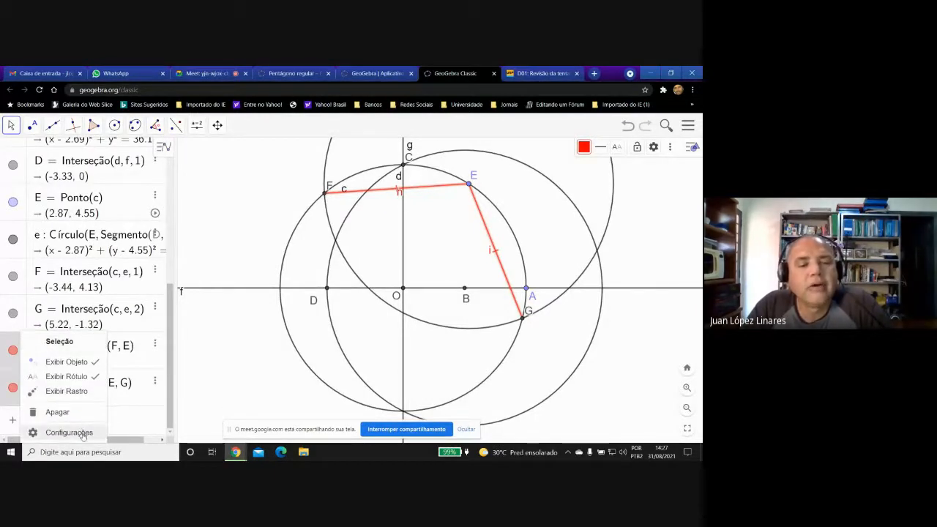
pyautogui.click(73, 376)
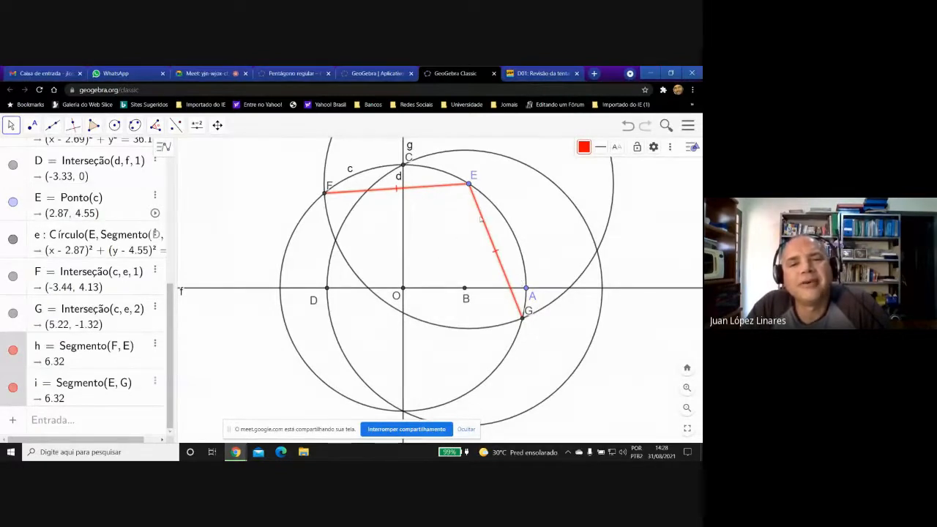
pyautogui.click(244, 216)
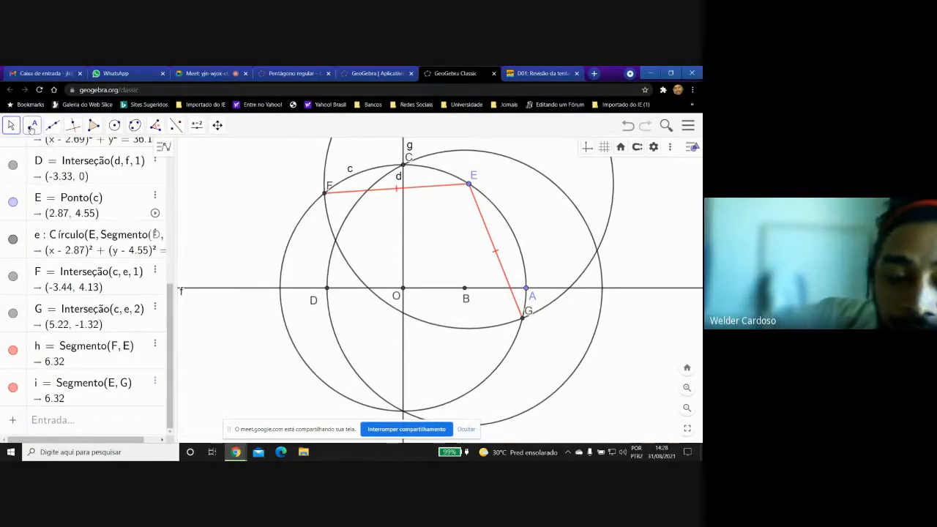
# Create a point in the region of circle c with the command PontoEm(c).
pyautogui.click(98, 423)
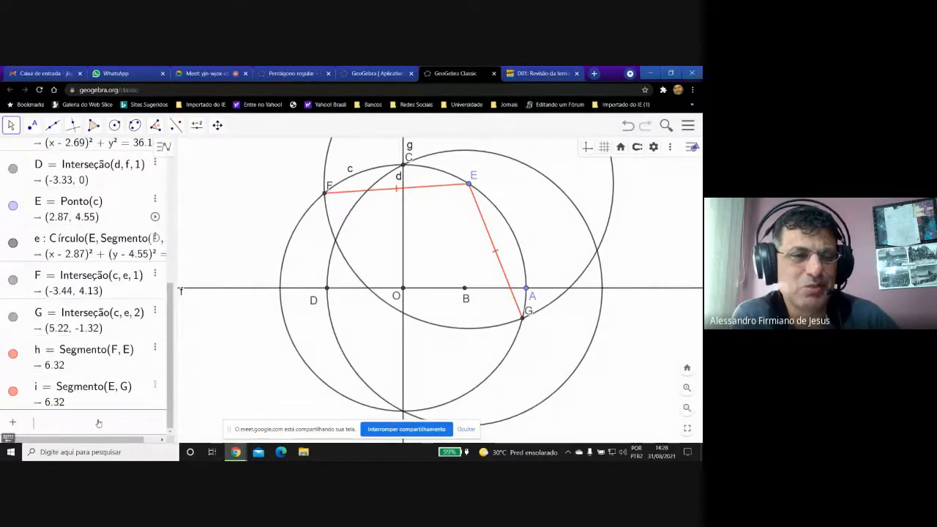
pyautogui.write('Pon')
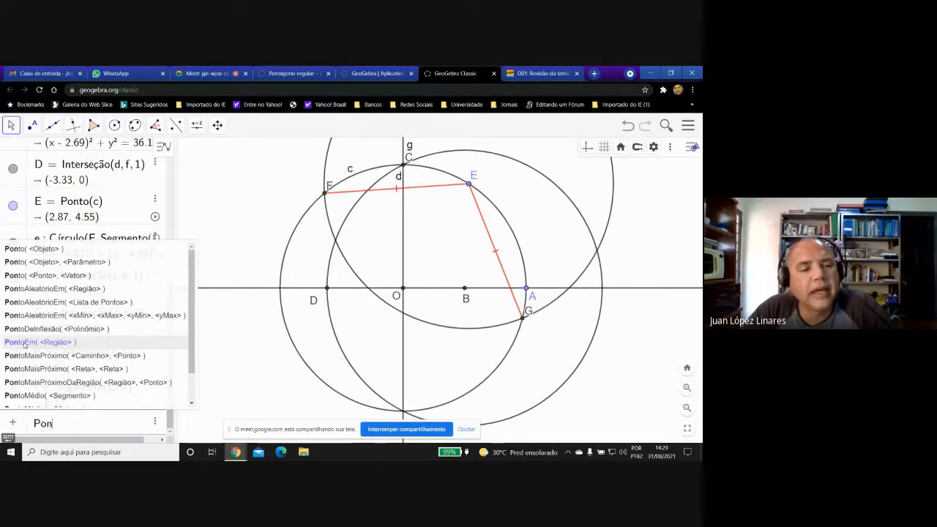
pyautogui.click(24, 342)
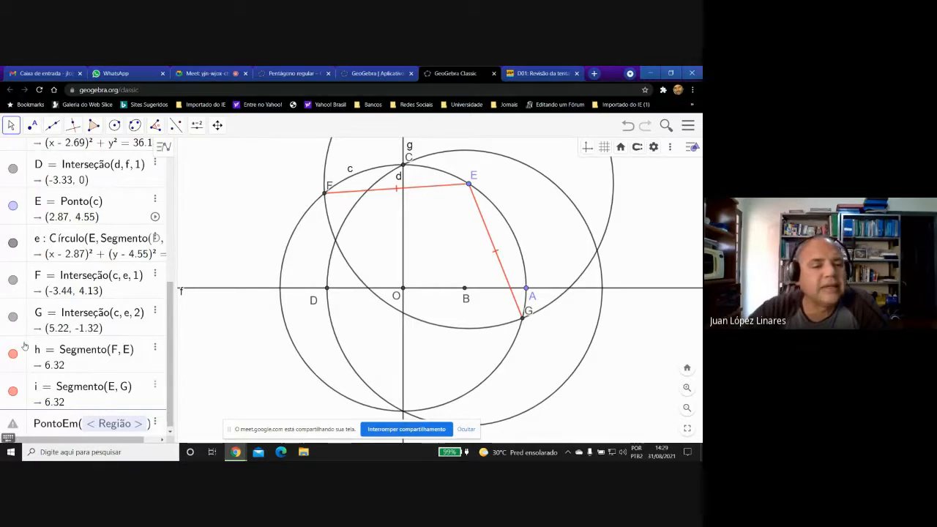
pyautogui.write('d')
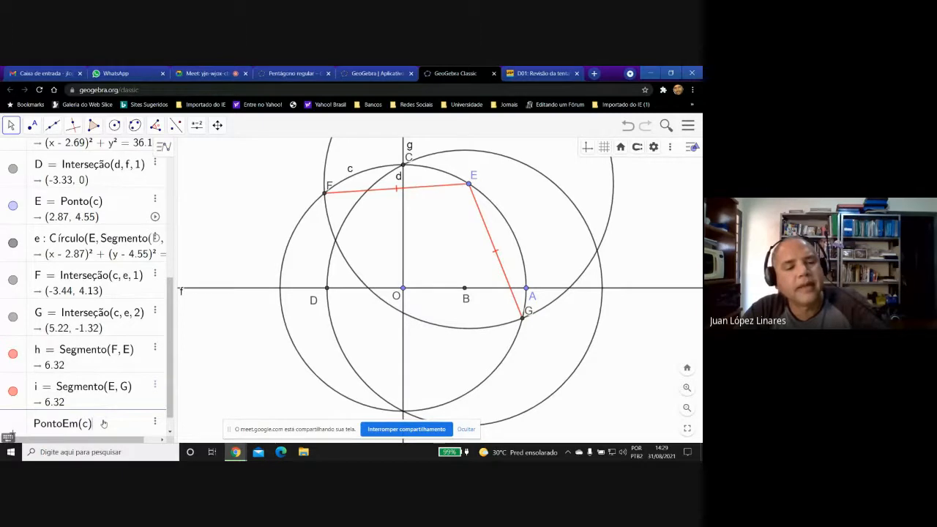
pyautogui.press('Return')
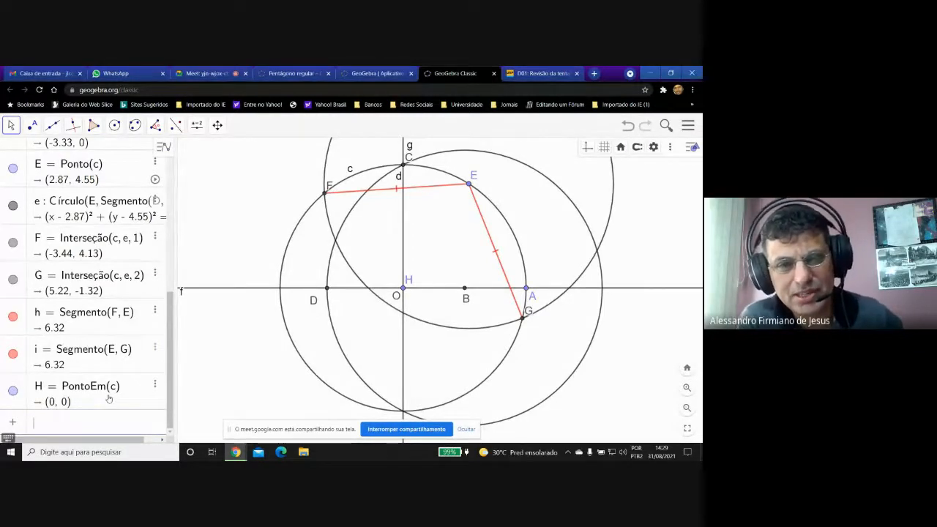
# Move point H around inside circle c, leaving it at about (0.78, 1.3).
pyautogui.click(114, 390)
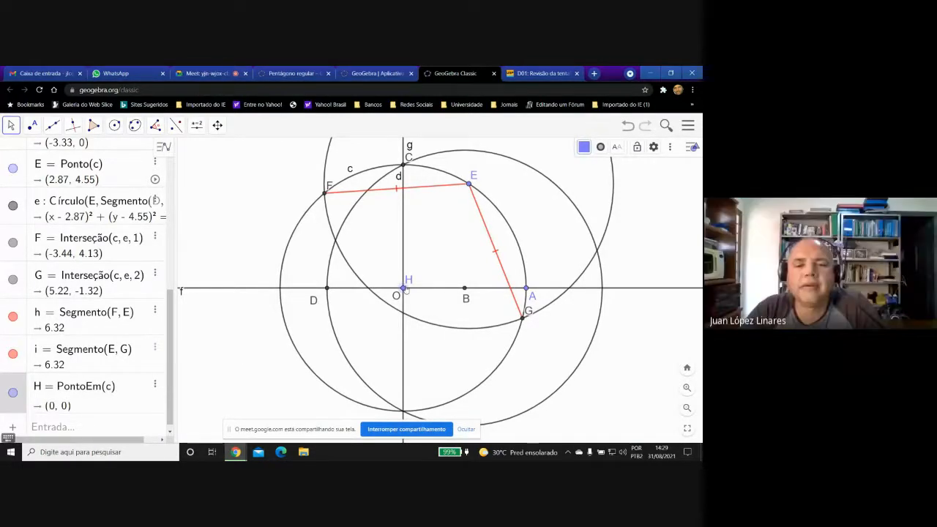
pyautogui.moveTo(403, 288); pyautogui.dragTo(462, 250)
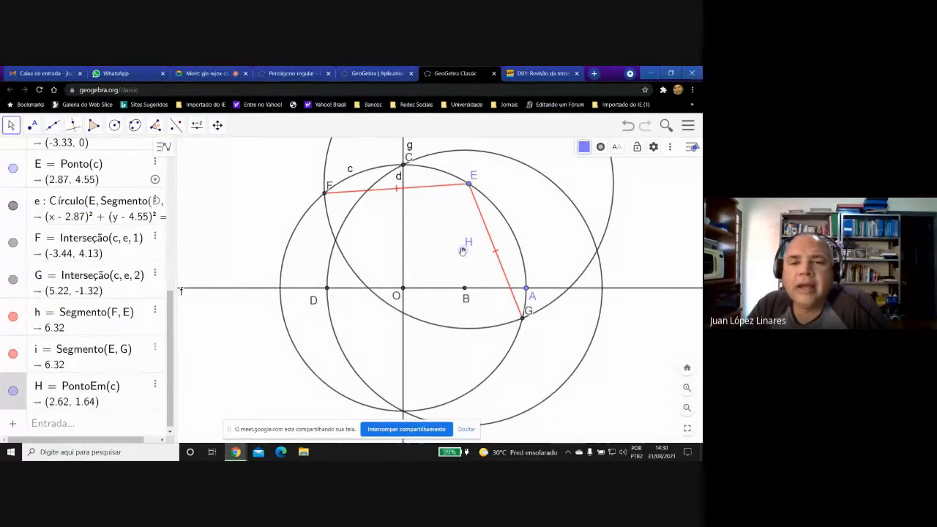
pyautogui.moveTo(462, 251); pyautogui.dragTo(421, 261)
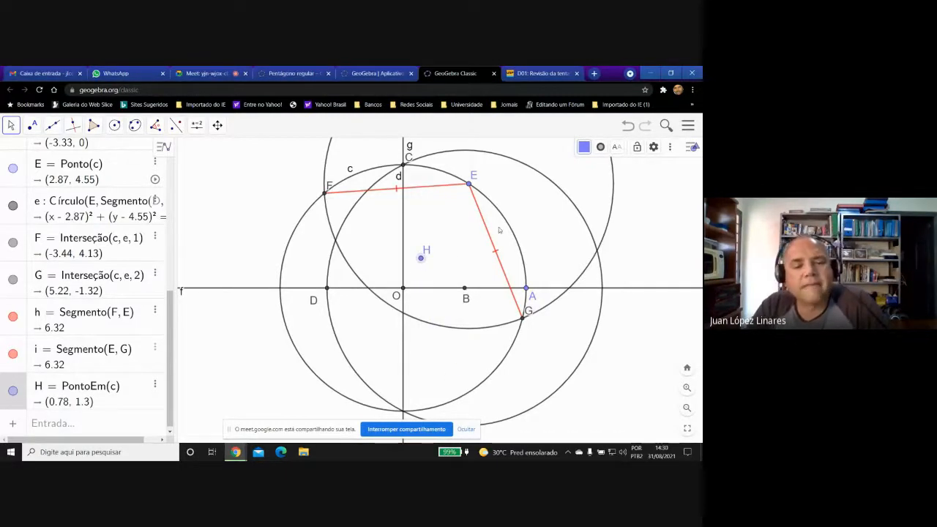
# Create a point bound to the circumference of circle c with the command Ponto(c).
pyautogui.click(96, 423)
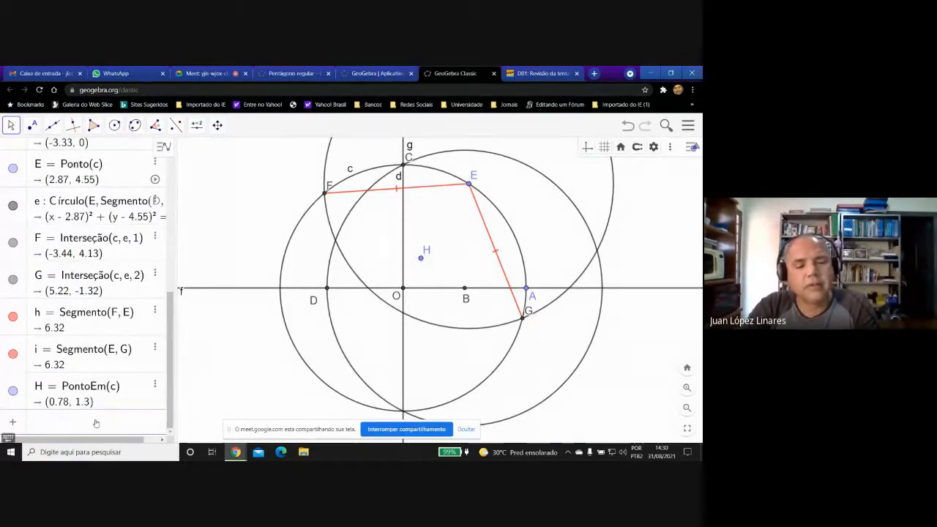
pyautogui.write('P')
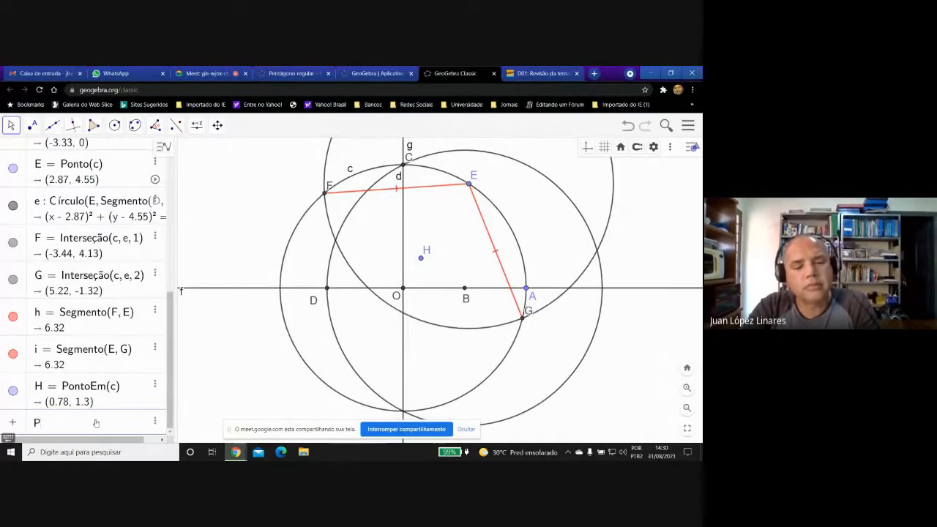
pyautogui.write('onto')
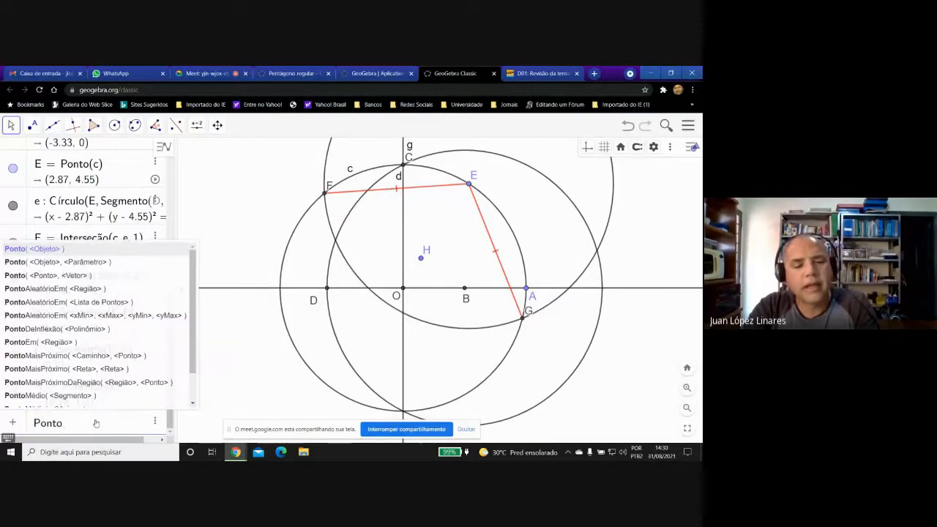
pyautogui.write('(c')
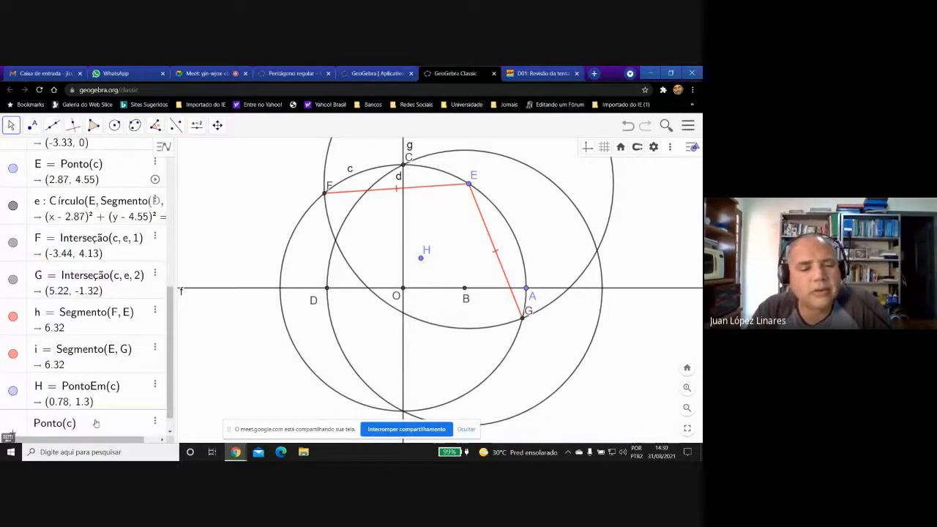
pyautogui.press('Return')
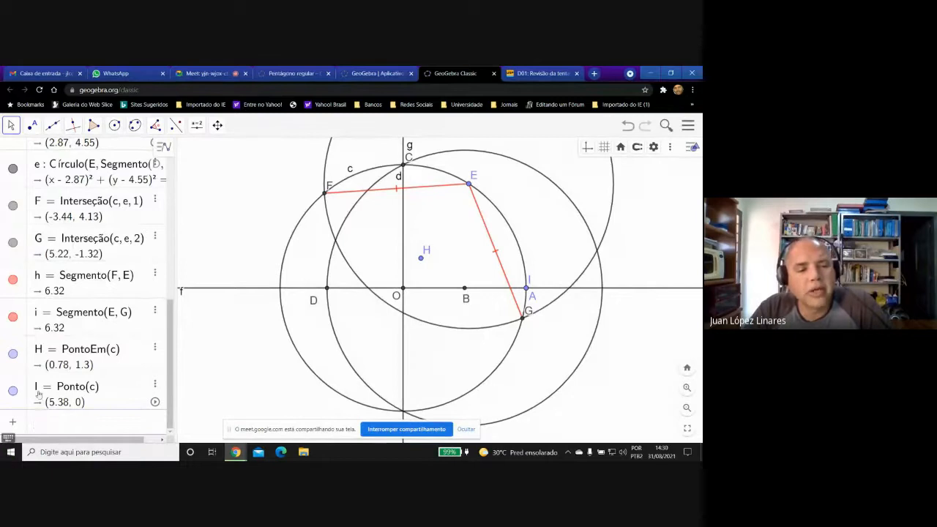
# Slide point I along circle c to about (4.51, 2.94), between A and E.
pyautogui.scroll(1, 320, 408)
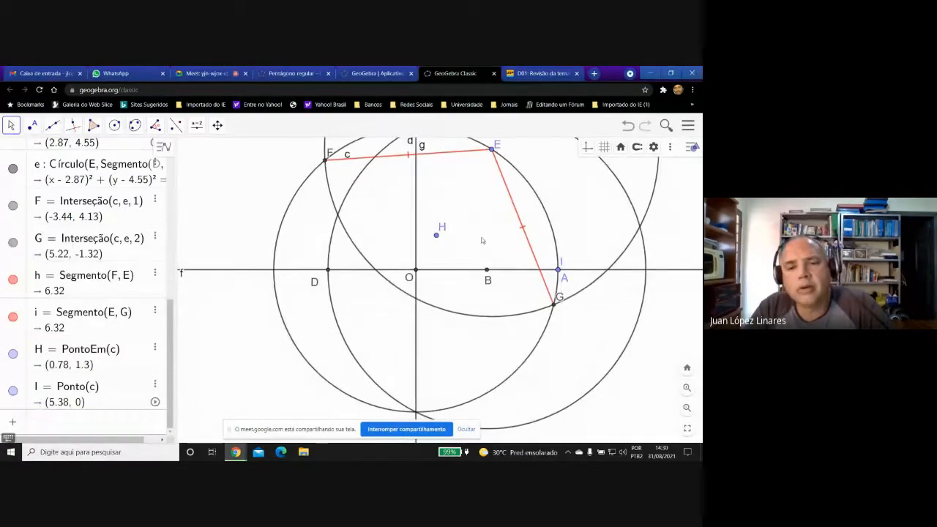
pyautogui.moveTo(486, 234); pyautogui.dragTo(436, 257)
pyautogui.moveTo(508, 293); pyautogui.dragTo(490, 232)
pyautogui.moveTo(483, 223)
pyautogui.mouseDown()
pyautogui.moveTo(497, 257)
pyautogui.moveTo(485, 214)
pyautogui.mouseUp()
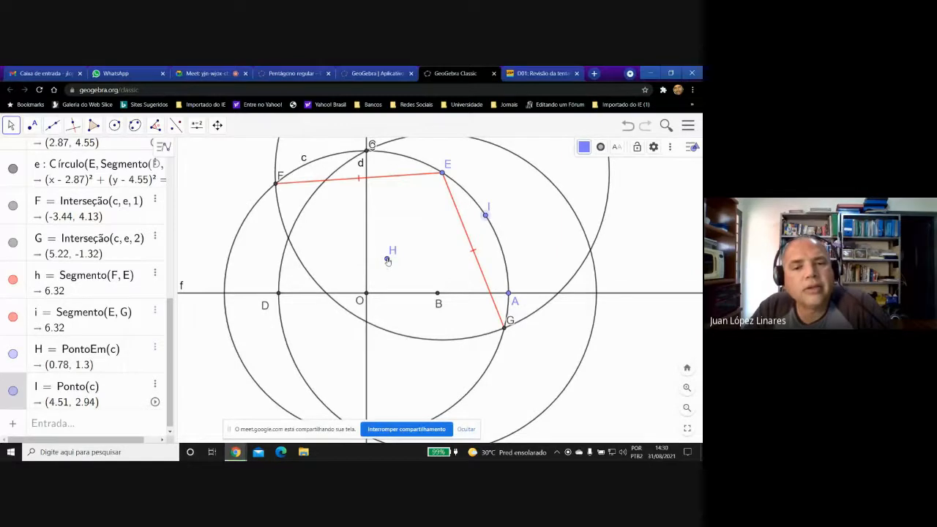
# Move point H inside circle c to about (1.87, 0.68) and slide point I along the circumference to about (-5, 2).
pyautogui.moveTo(388, 261); pyautogui.dragTo(416, 277)
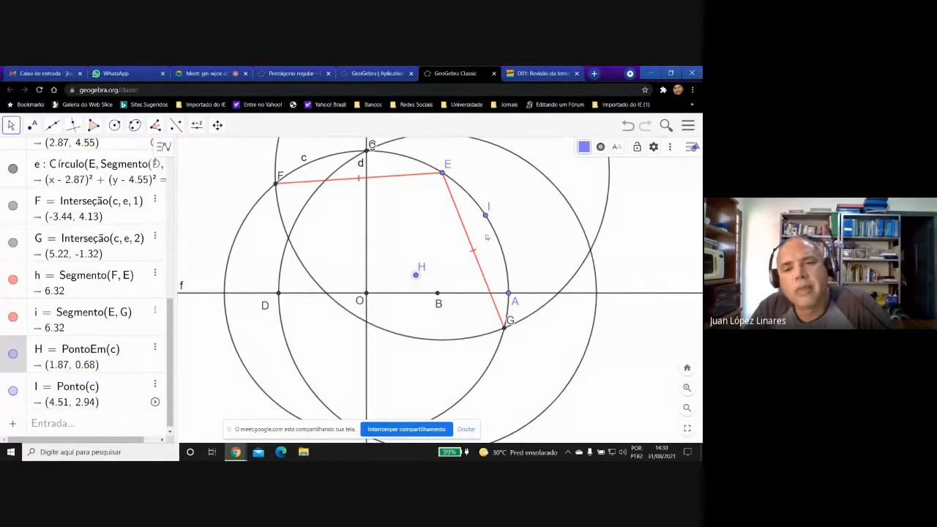
pyautogui.moveTo(485, 218); pyautogui.dragTo(236, 243)
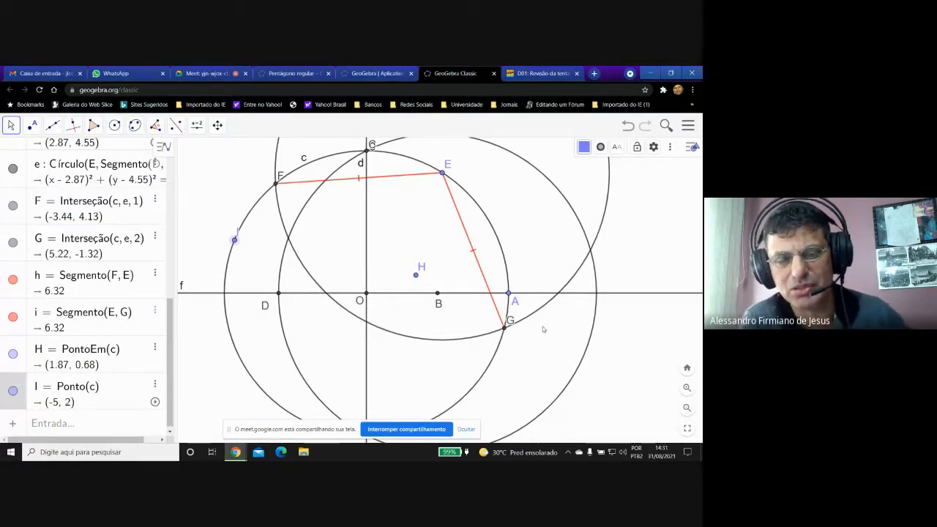
# Reposition the labels of points G and I so they sit clear of the curves, outside circle c.
pyautogui.moveTo(510, 323); pyautogui.dragTo(513, 338)
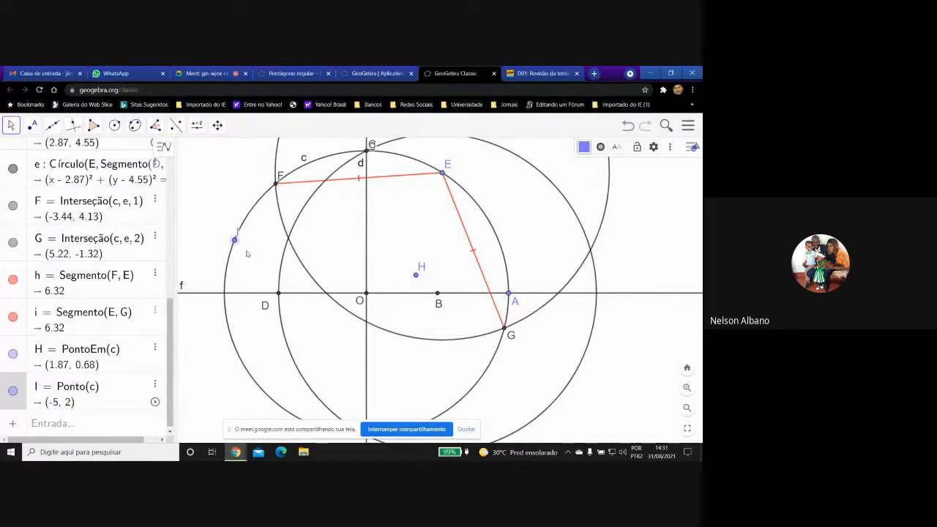
pyautogui.moveTo(237, 232); pyautogui.dragTo(227, 233)
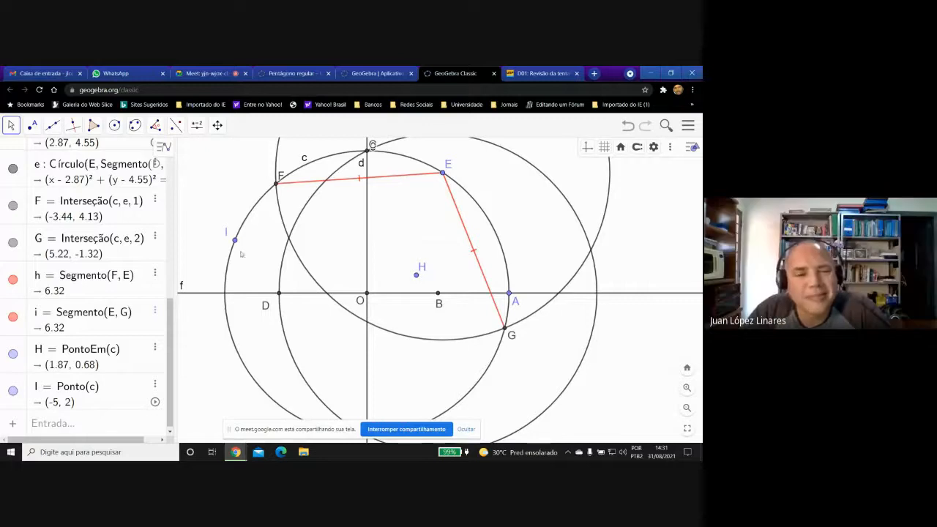
# Delete the demonstration points H = PontoEm(c) and I = Ponto(c) from the construction.
pyautogui.click(156, 350)
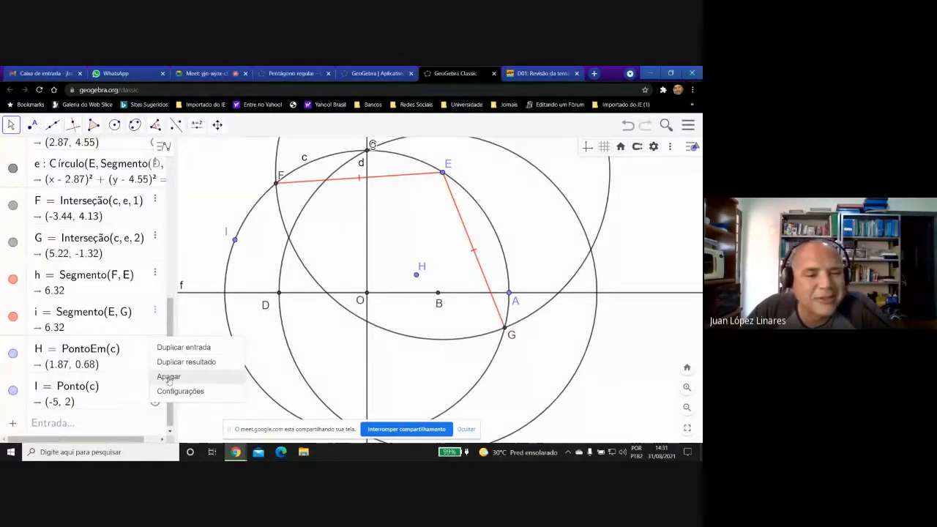
pyautogui.click(169, 378)
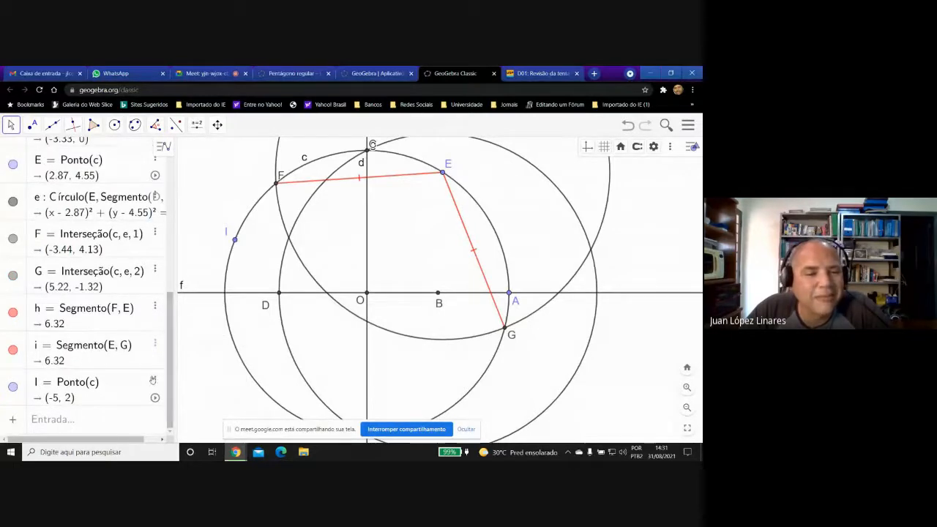
pyautogui.click(155, 383)
pyautogui.click(172, 407)
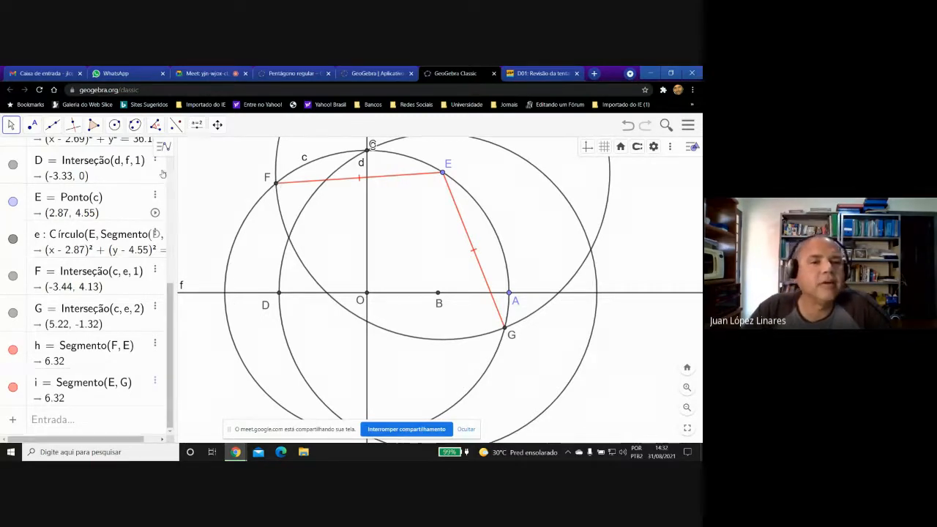
# Draw two circles through E, one centred at F and the other centred at G.
pyautogui.click(115, 125)
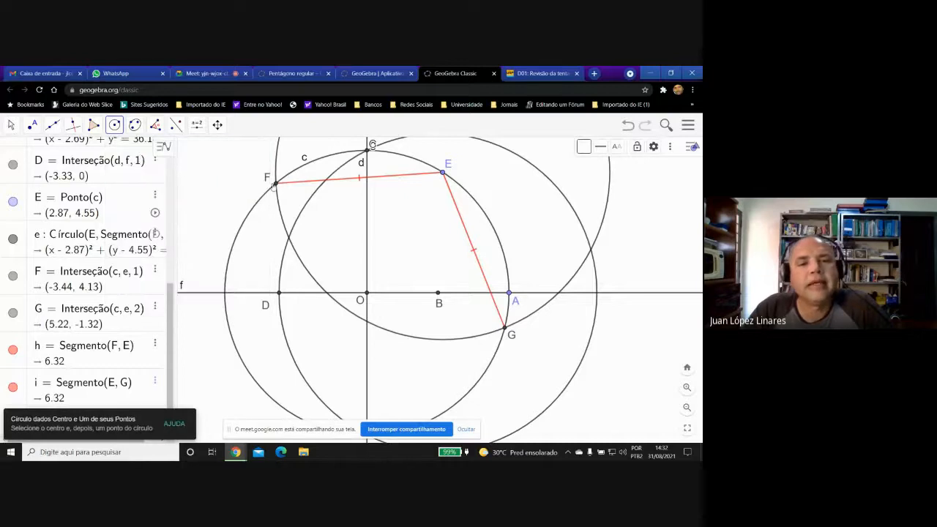
pyautogui.click(275, 183)
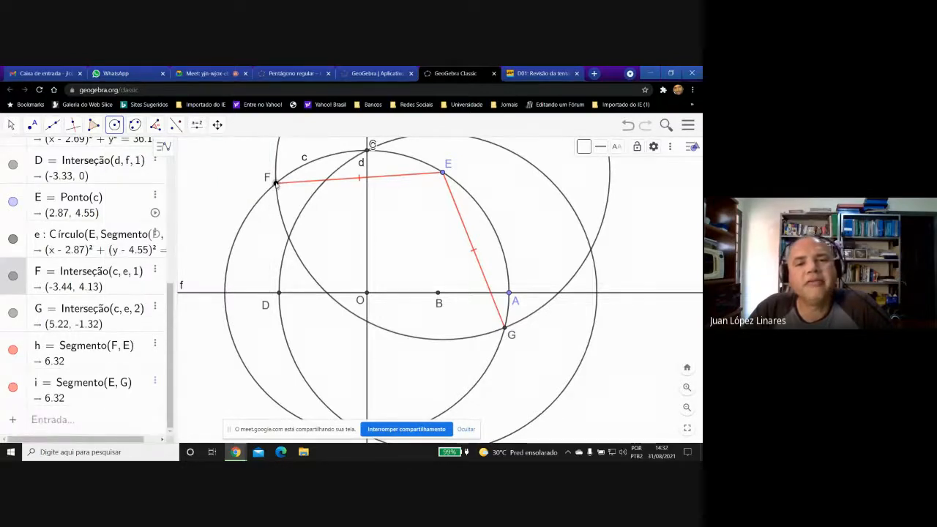
pyautogui.click(443, 174)
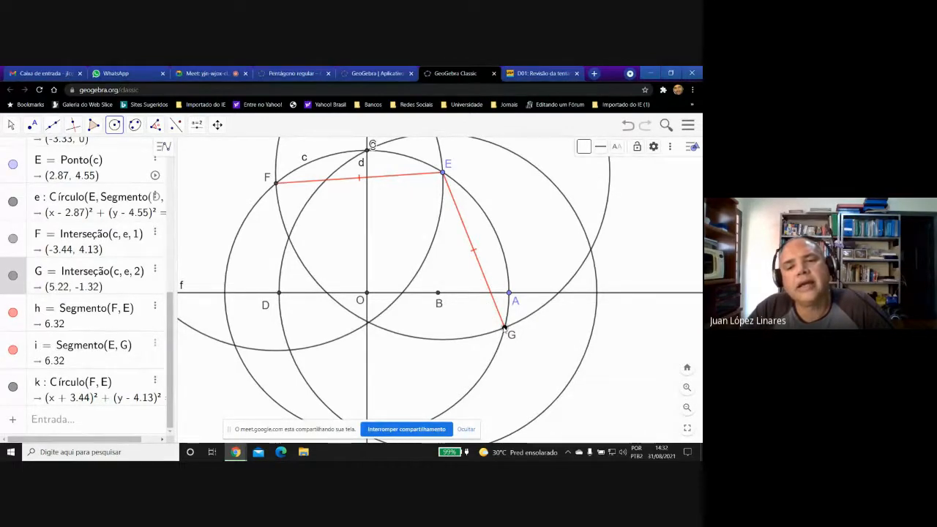
pyautogui.click(503, 327)
pyautogui.click(444, 175)
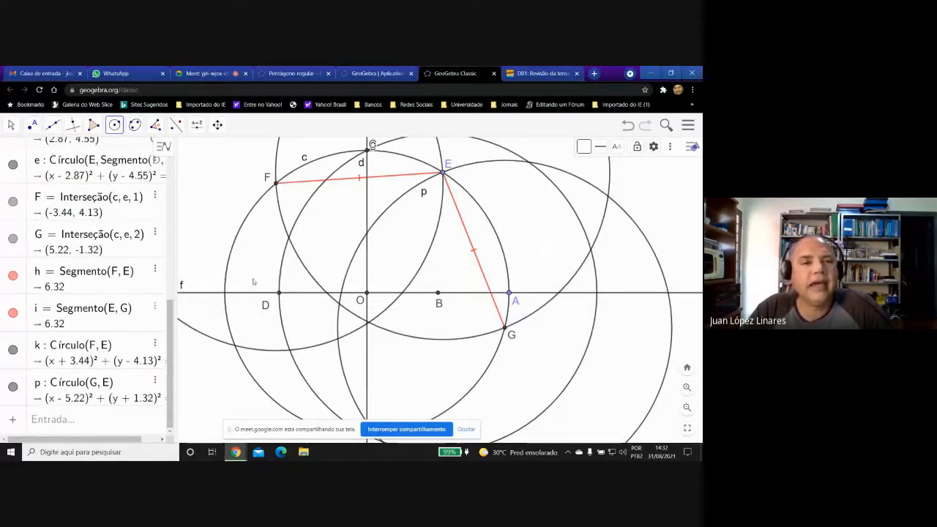
# Mark the intersections other than E of circle c with the circles centred at F and G.
pyautogui.click(32, 124)
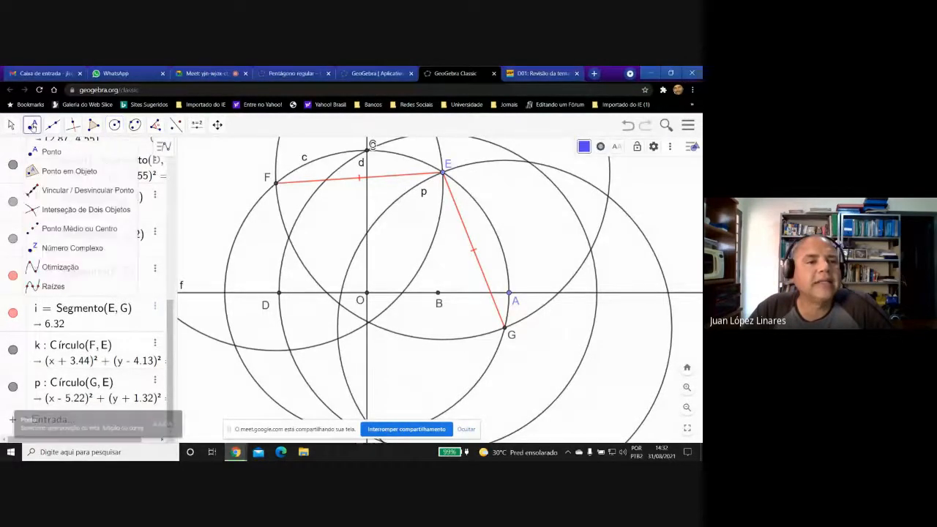
pyautogui.click(33, 210)
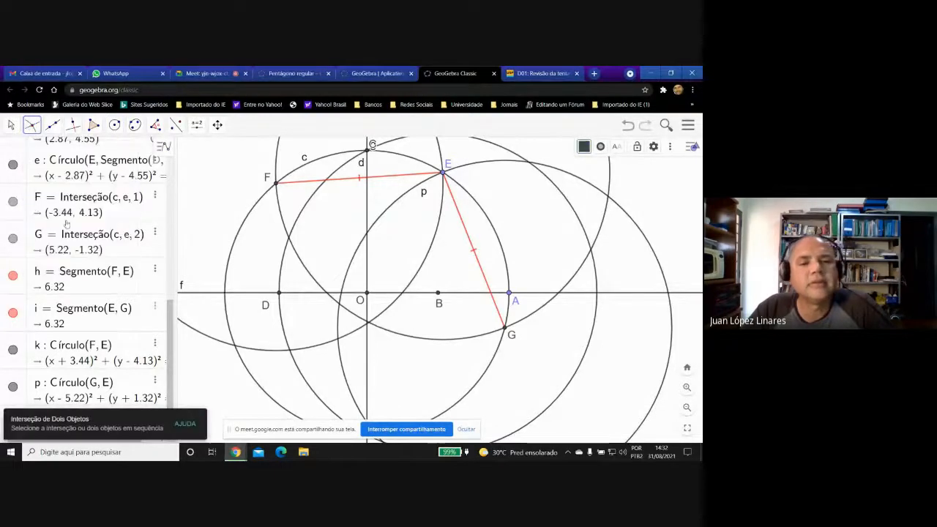
pyautogui.click(235, 349)
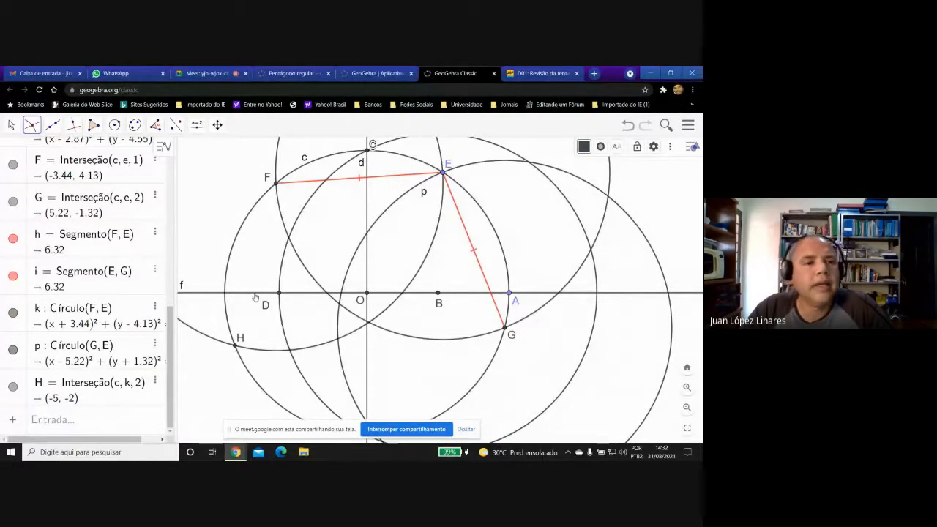
pyautogui.click(11, 125)
pyautogui.moveTo(257, 259); pyautogui.dragTo(255, 219)
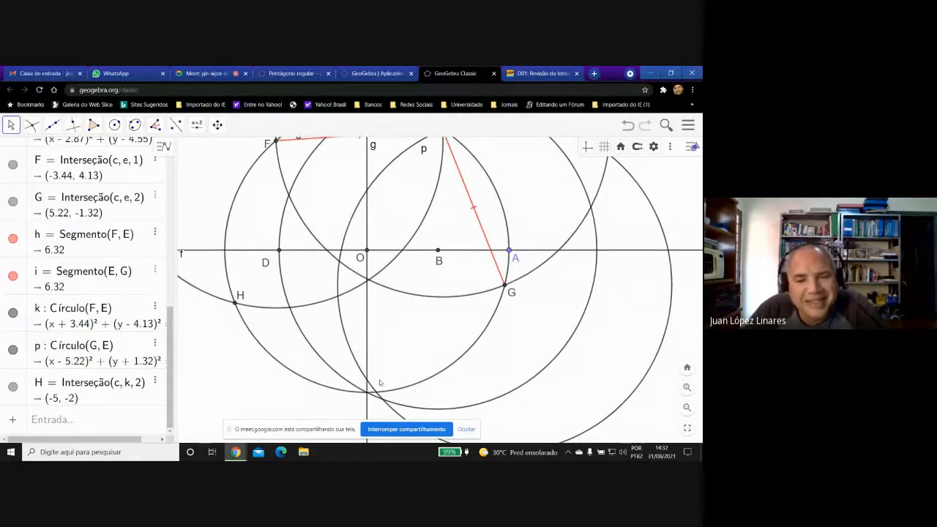
pyautogui.click(31, 125)
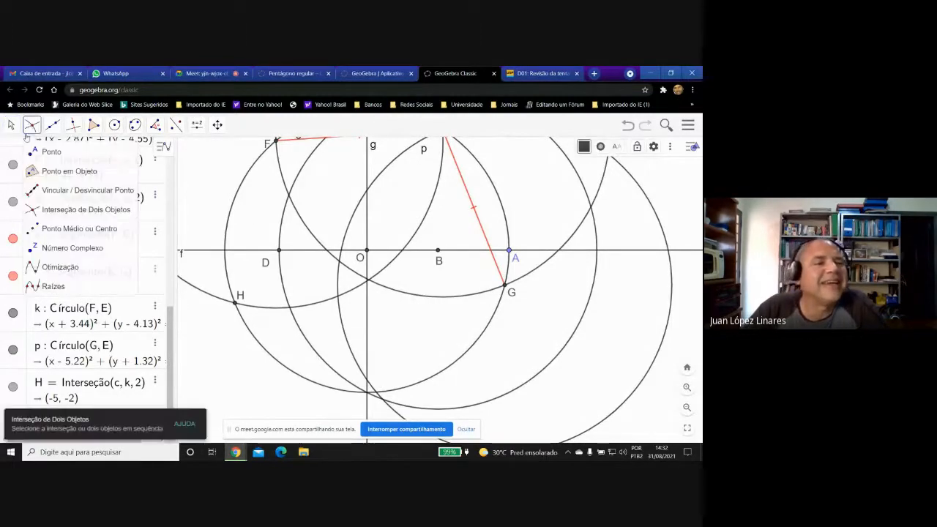
pyautogui.click(33, 210)
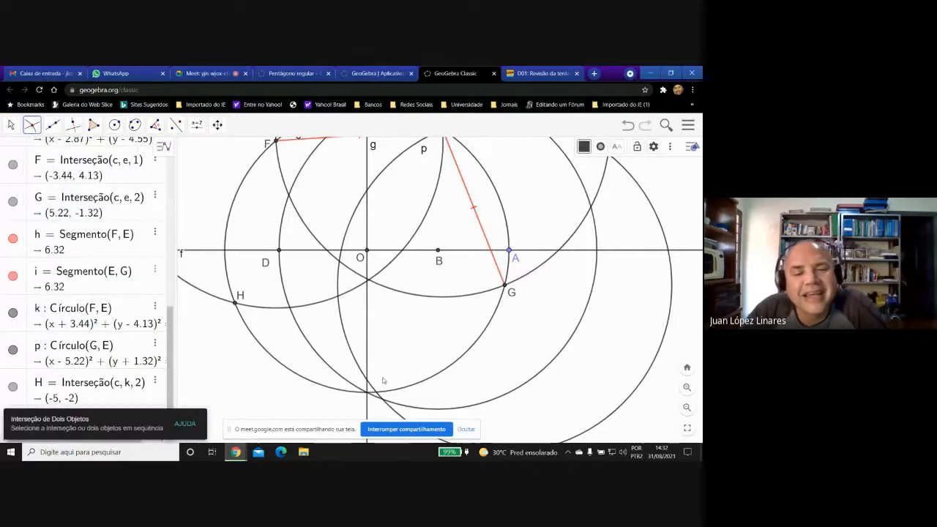
pyautogui.click(376, 394)
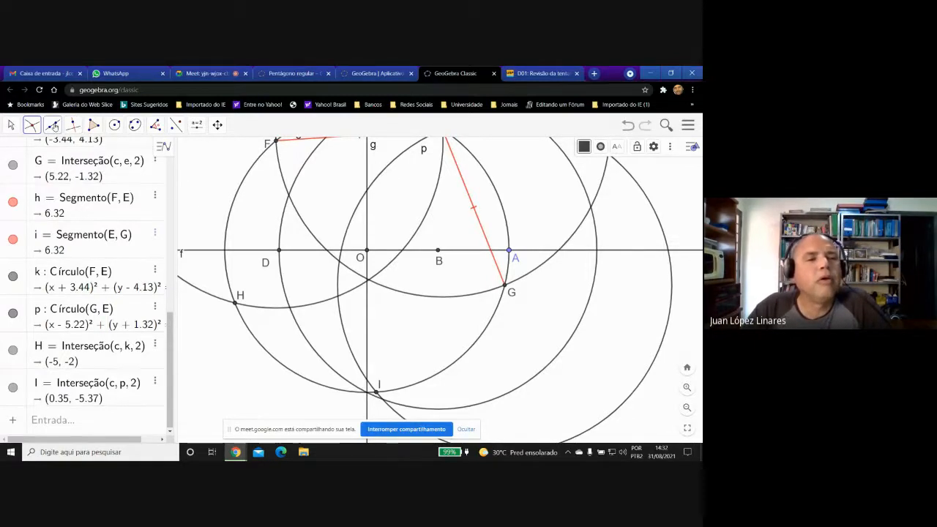
# Draw segments FH, HI and IG to complete the sides of the pentagon.
pyautogui.click(53, 125)
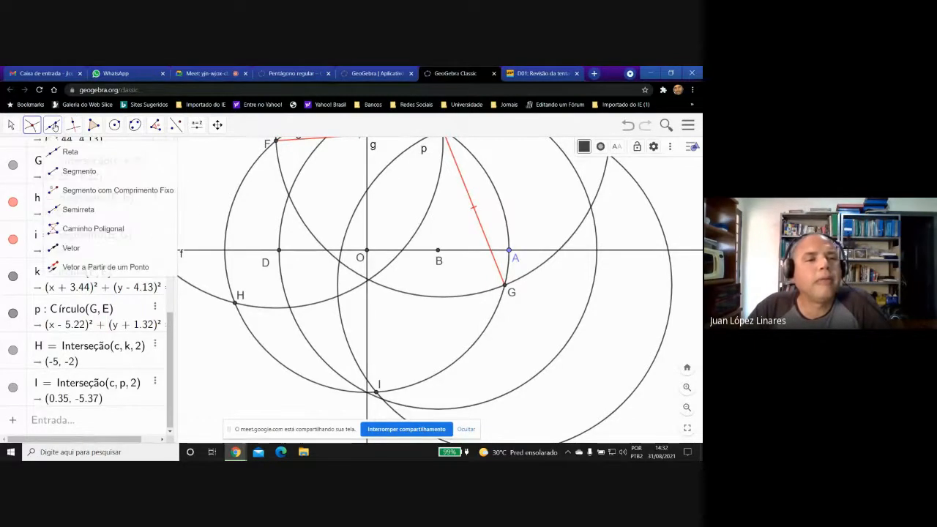
pyautogui.click(53, 172)
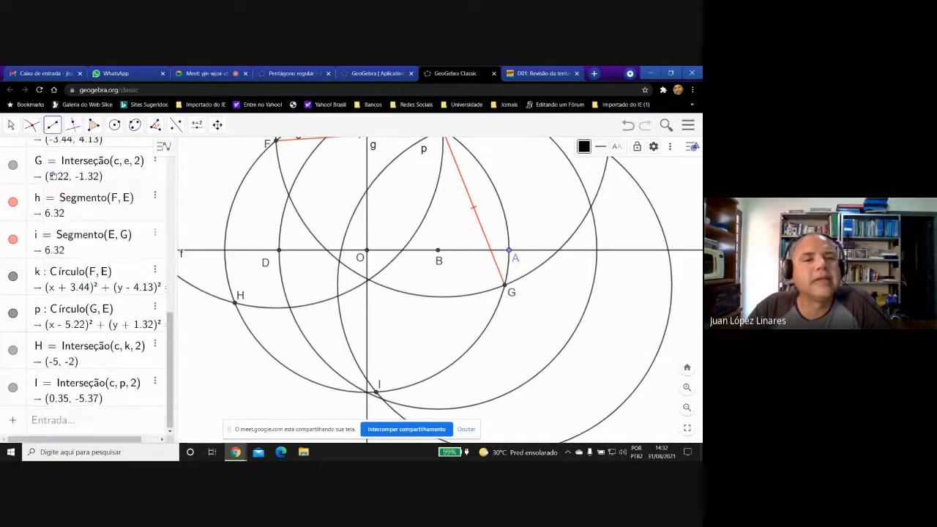
pyautogui.click(276, 141)
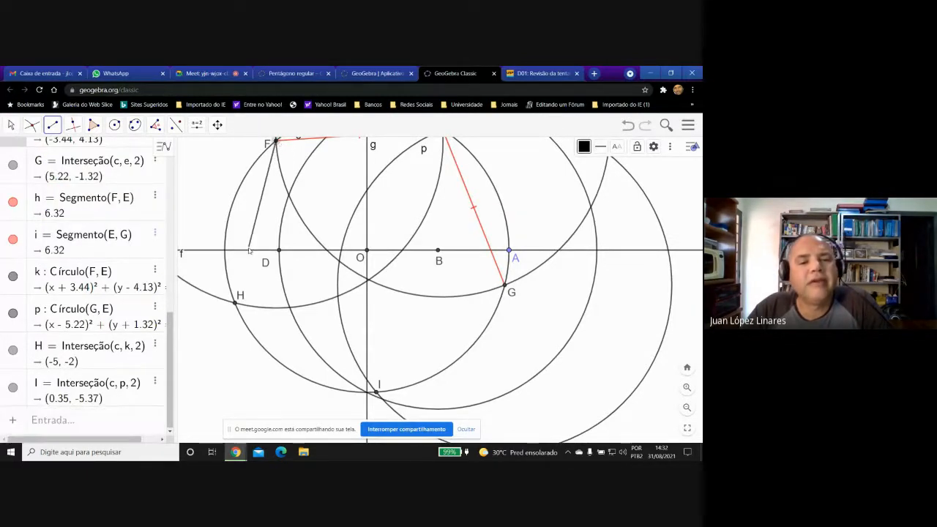
pyautogui.click(236, 300)
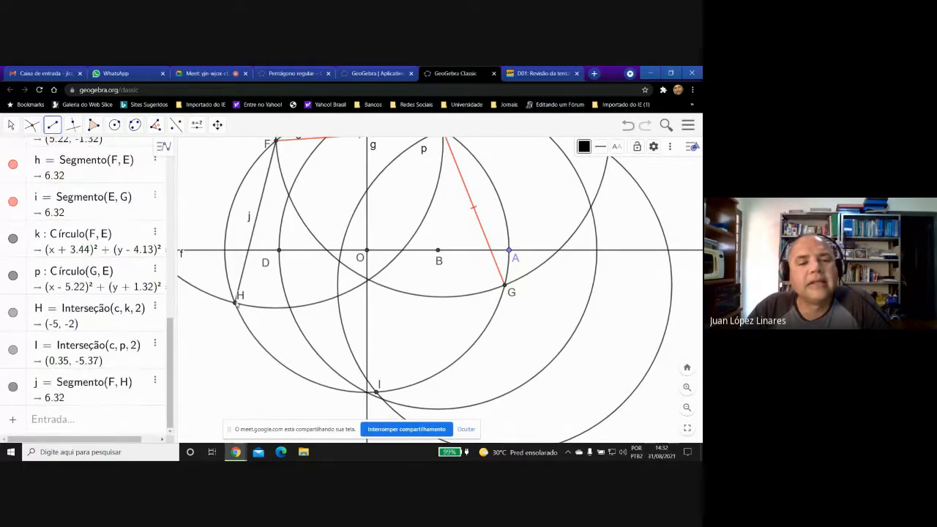
pyautogui.click(236, 301)
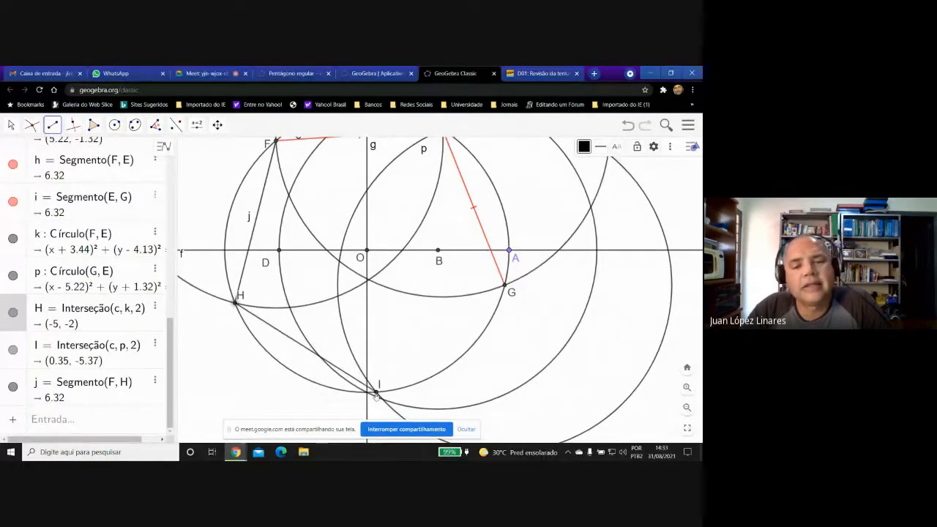
pyautogui.click(376, 393)
pyautogui.click(376, 393)
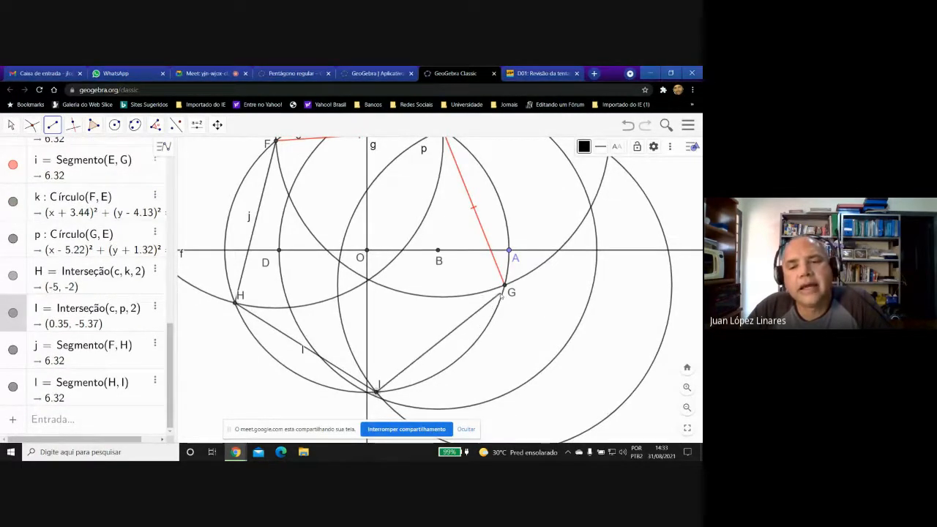
pyautogui.click(503, 290)
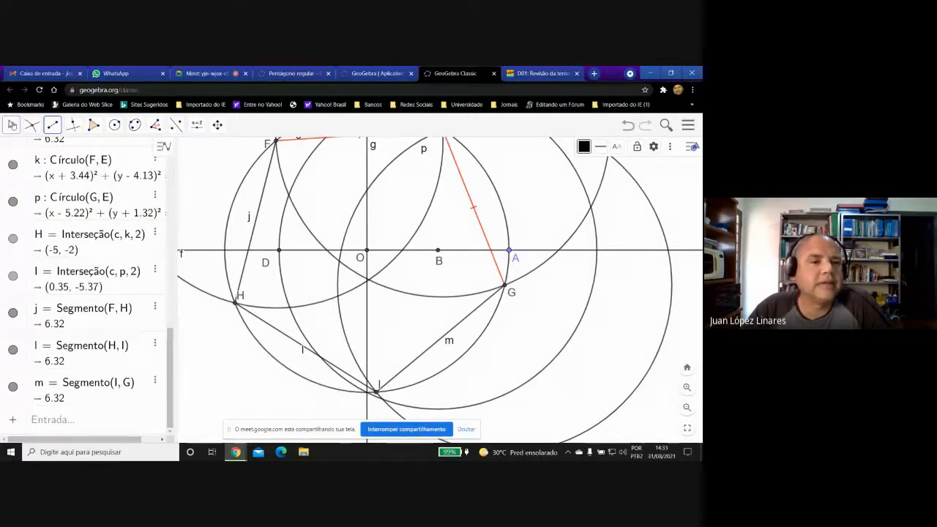
# Hide the labels of segments FH, HI and IG, and move the labels of points H and I outside circle c.
pyautogui.click(12, 124)
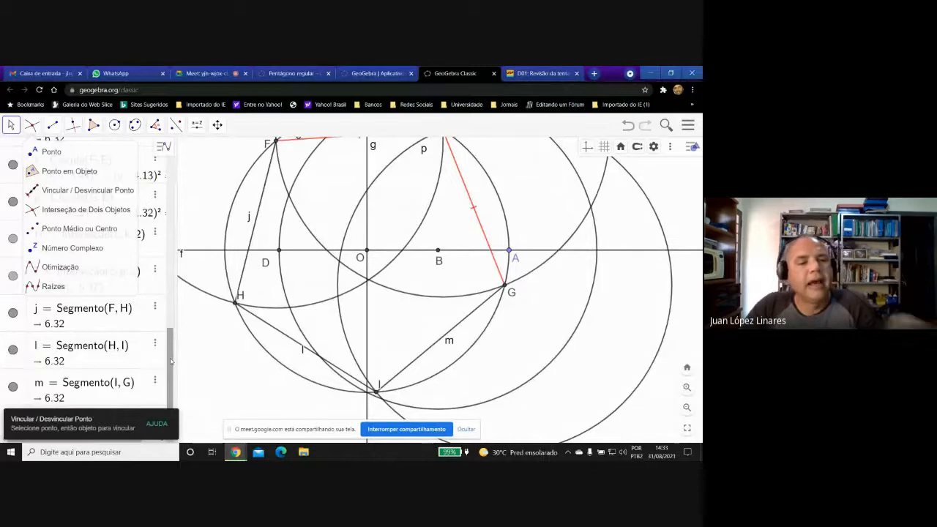
pyautogui.click(18, 307)
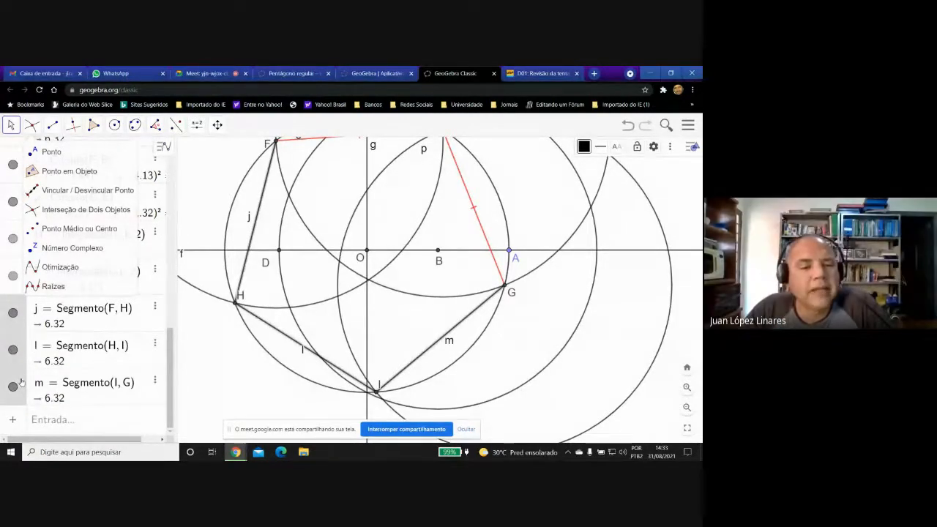
pyautogui.rightClick(22, 304)
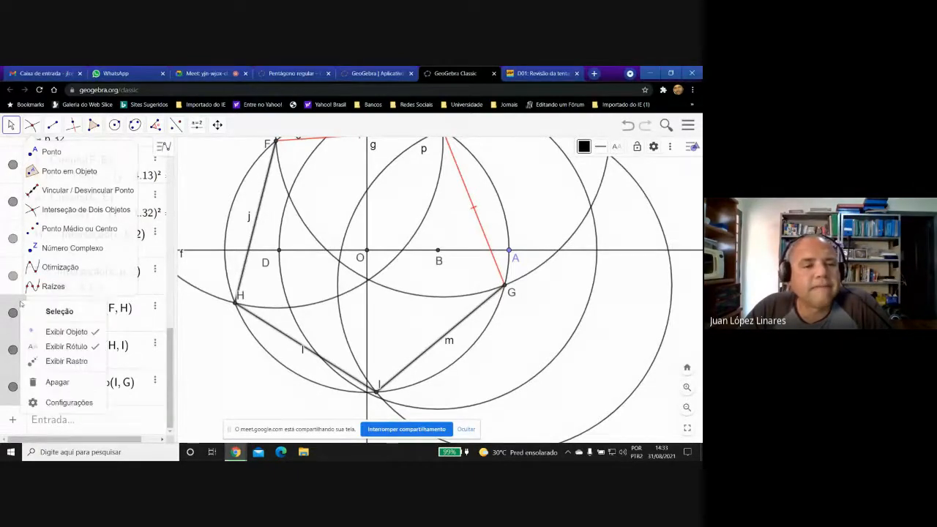
pyautogui.click(66, 346)
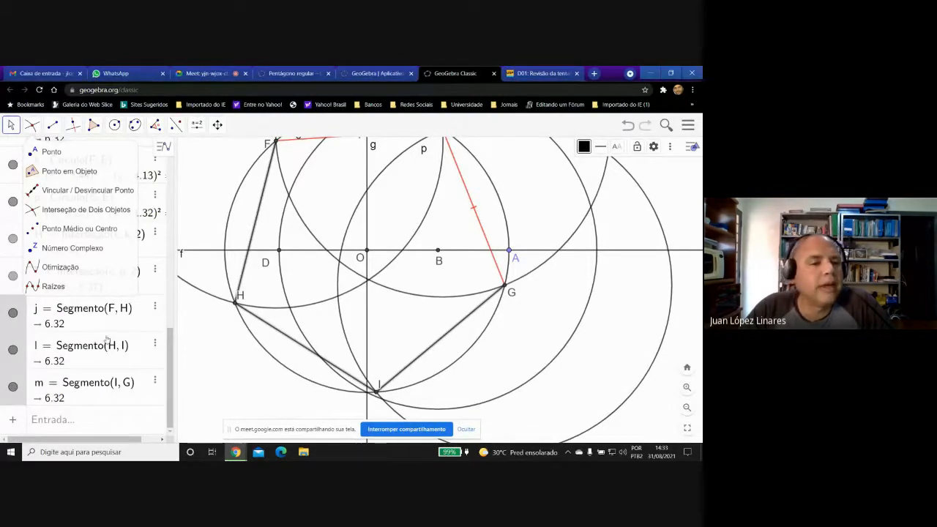
pyautogui.click(19, 305)
pyautogui.click(236, 376)
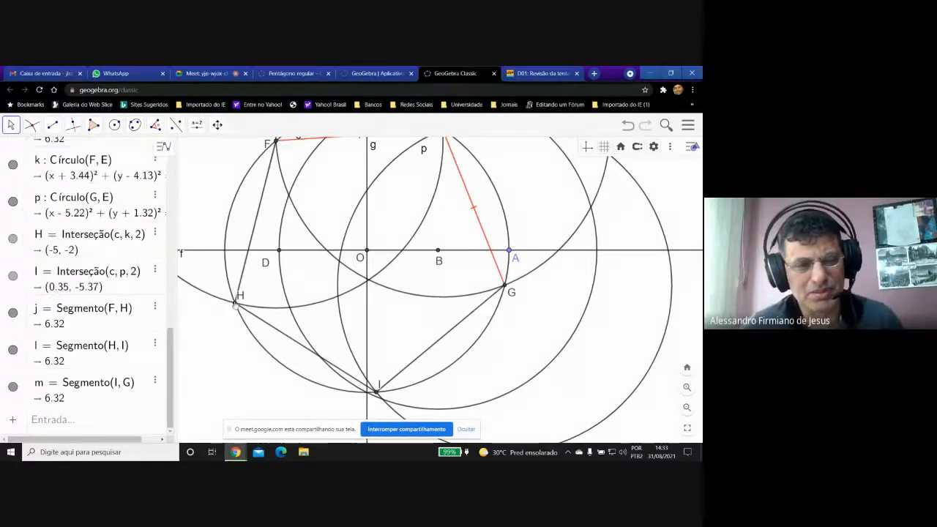
pyautogui.moveTo(238, 297); pyautogui.dragTo(223, 314)
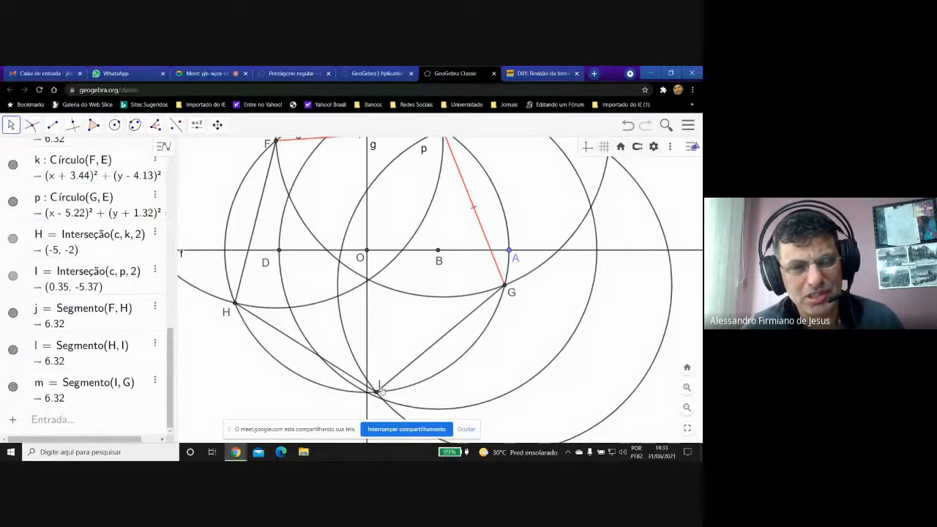
# Colour segments FH, HI and IG red (#FF0000) together.
pyautogui.rightClick(439, 345)
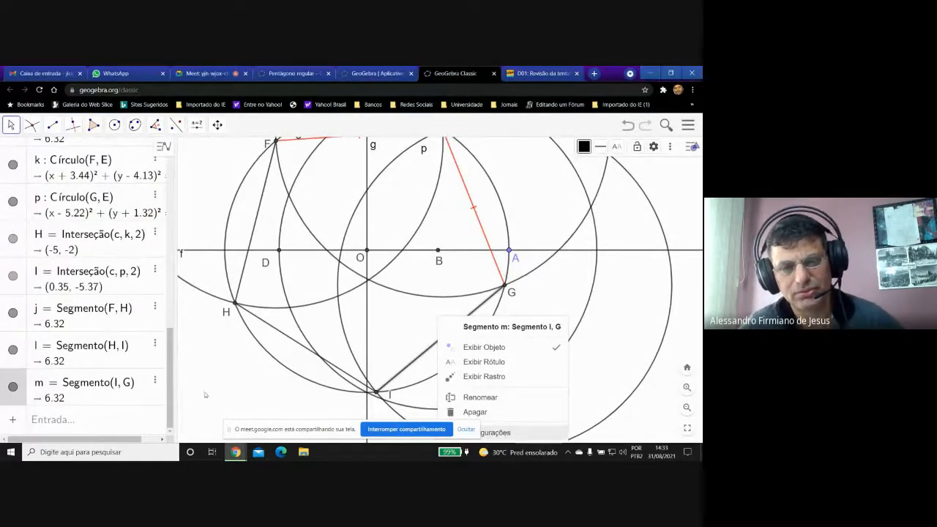
pyautogui.click(23, 305)
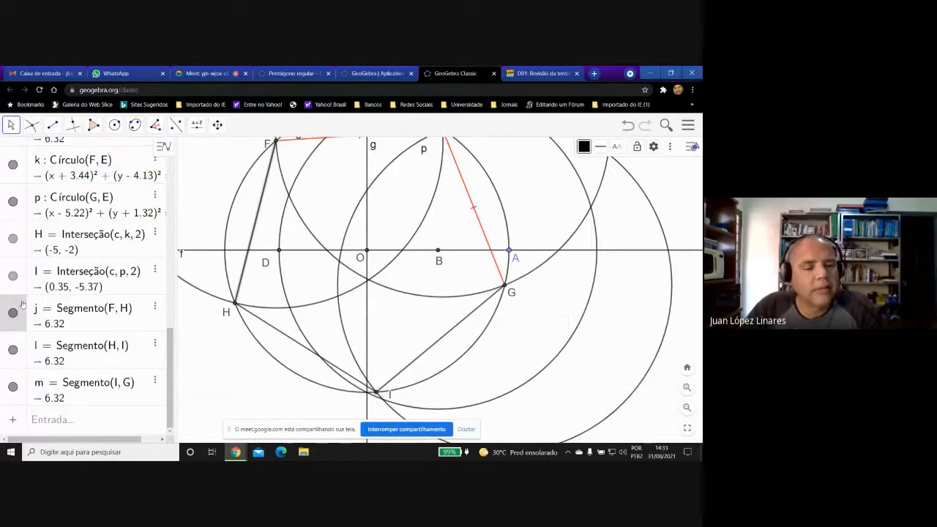
pyautogui.rightClick(23, 378)
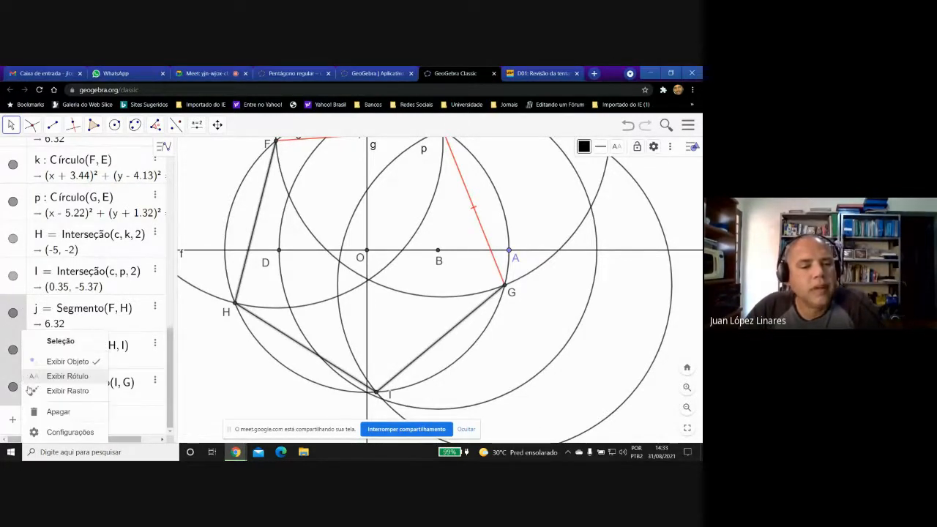
pyautogui.click(62, 432)
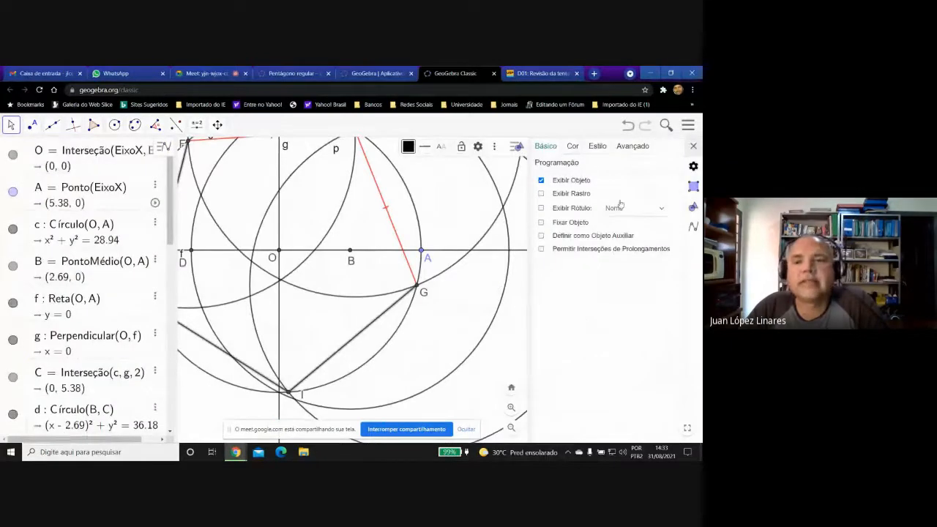
pyautogui.click(572, 145)
pyautogui.click(555, 188)
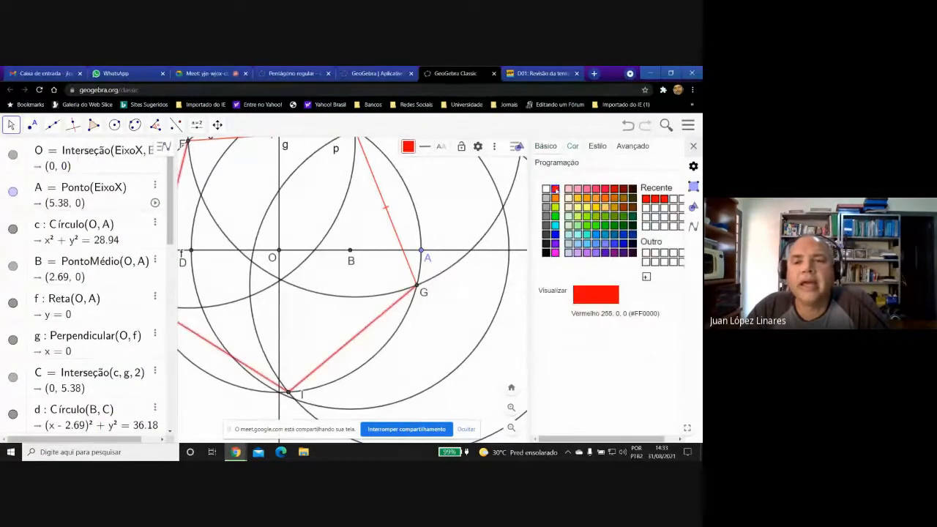
# Add a single tick-mark decoration to segments FH, HI and IG, and close their settings.
pyautogui.click(598, 146)
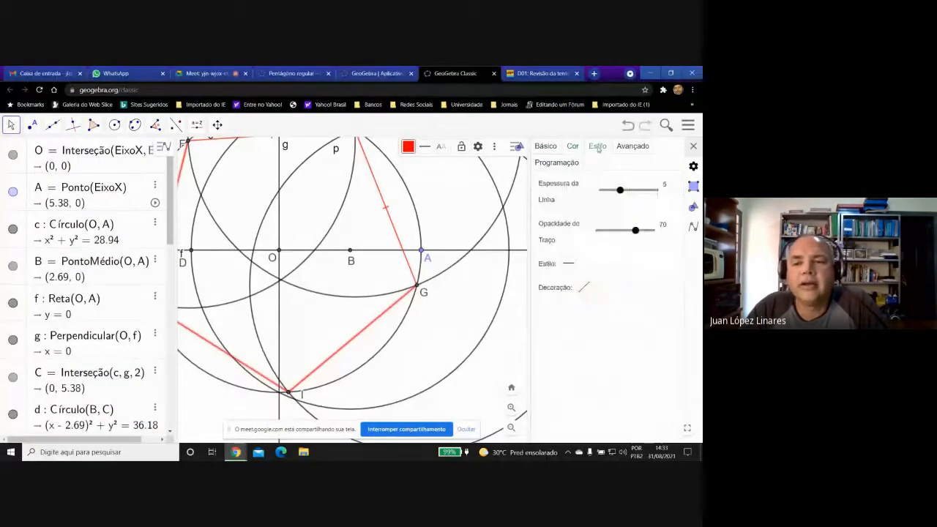
pyautogui.click(585, 287)
pyautogui.click(590, 322)
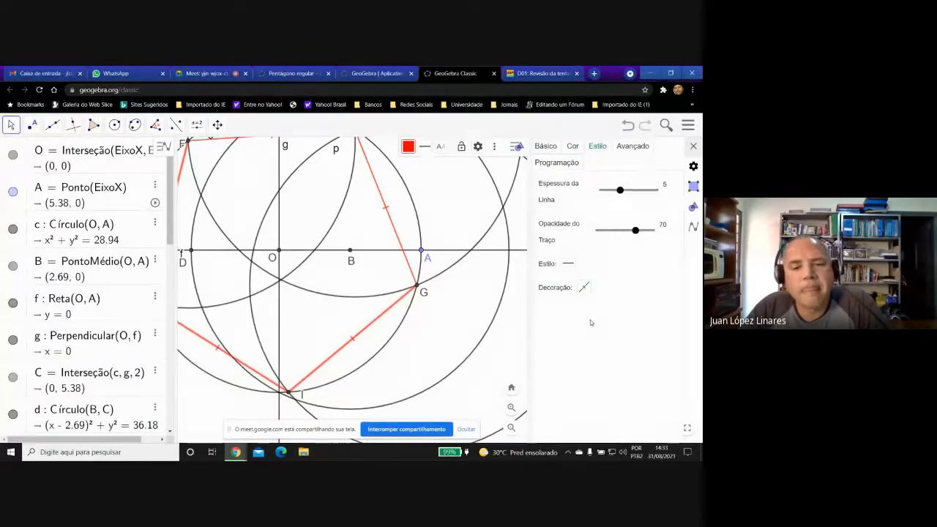
pyautogui.click(693, 146)
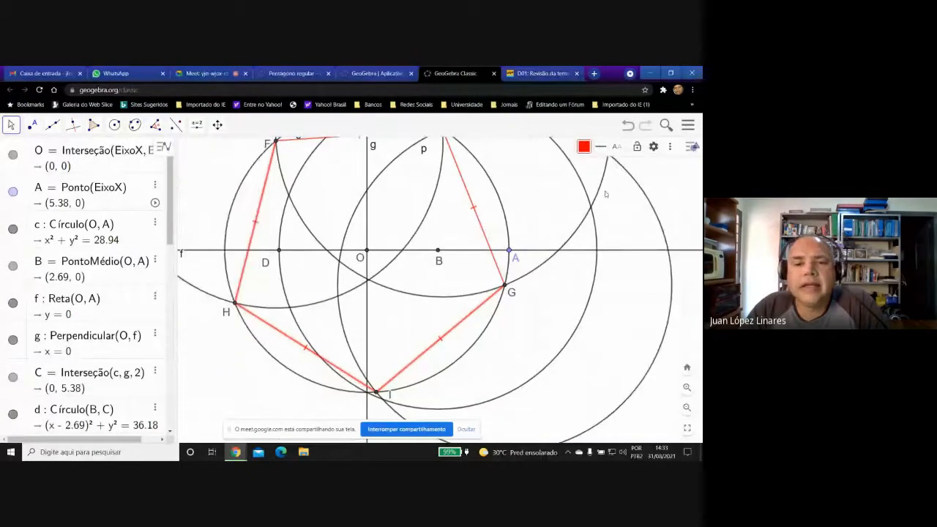
pyautogui.click(396, 221)
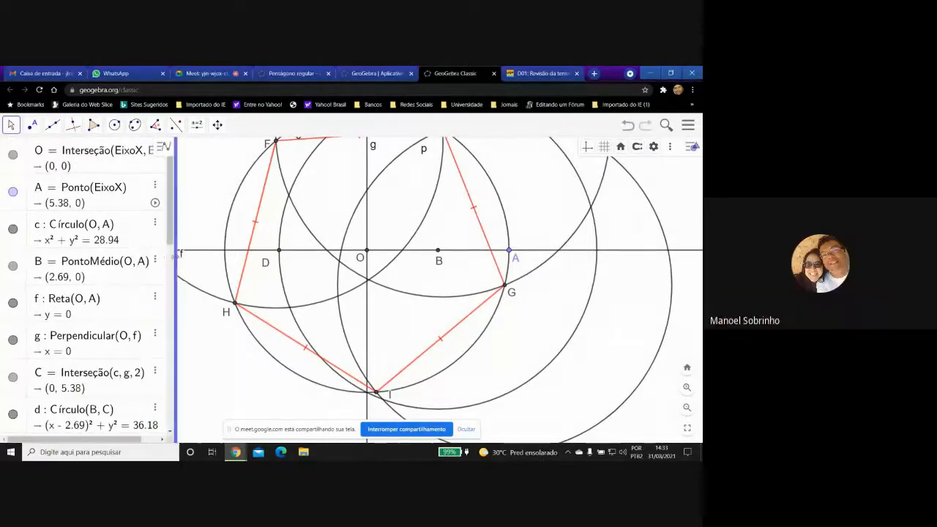
# Collapse the algebra view and hide circle d, centred at B.
pyautogui.moveTo(176, 255); pyautogui.dragTo(35, 242)
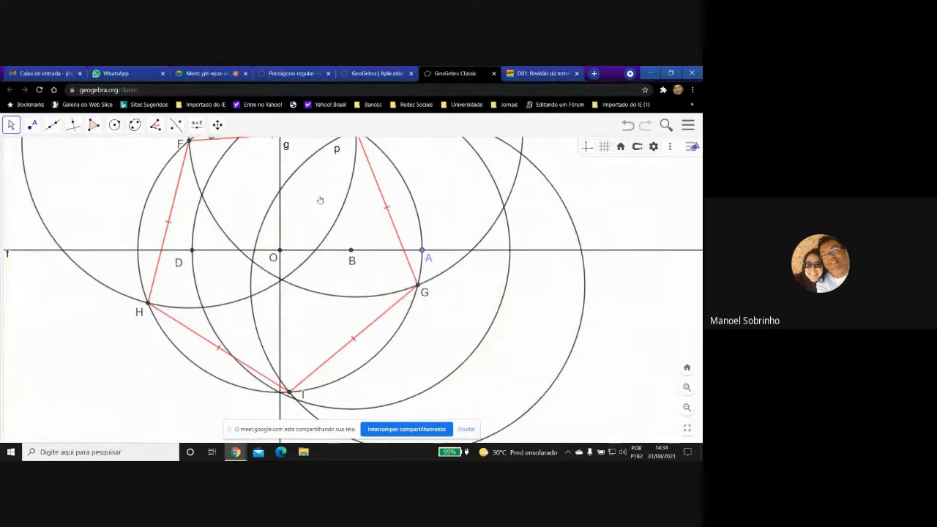
pyautogui.moveTo(320, 199); pyautogui.dragTo(384, 214)
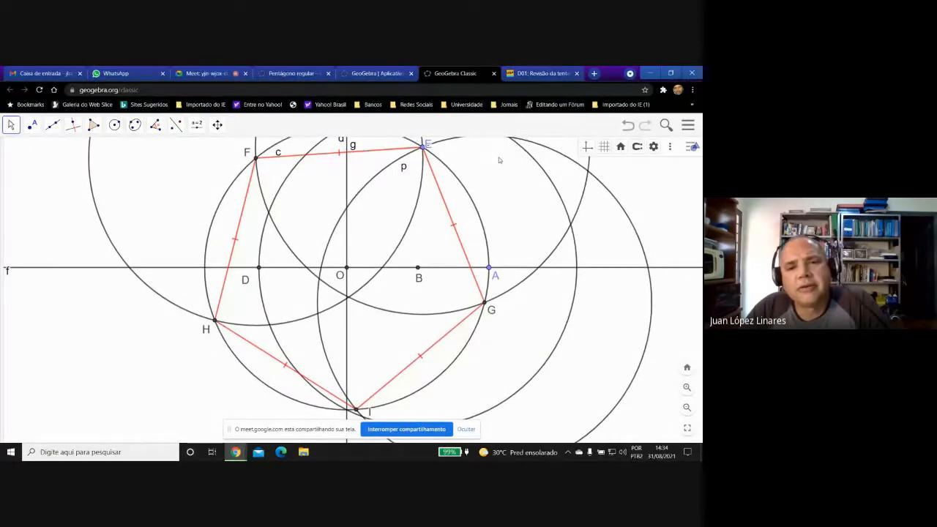
pyautogui.rightClick(533, 161)
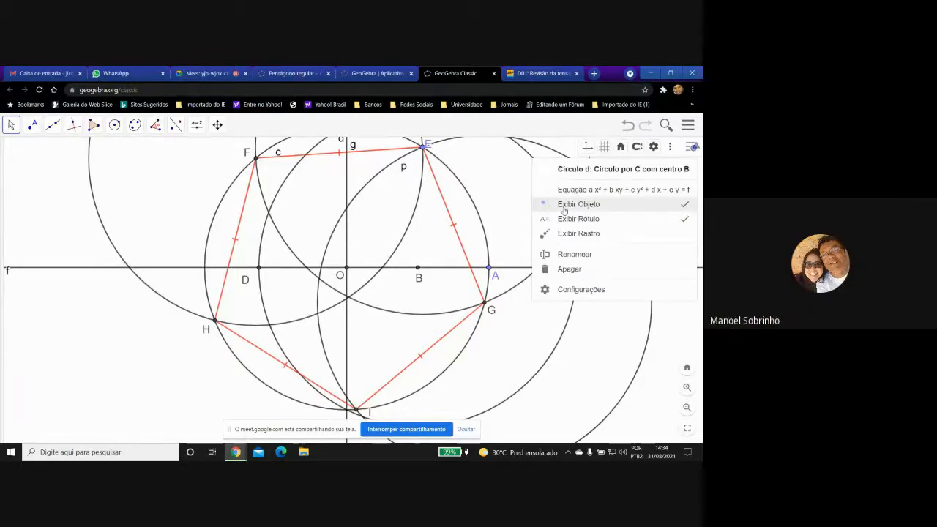
pyautogui.click(564, 211)
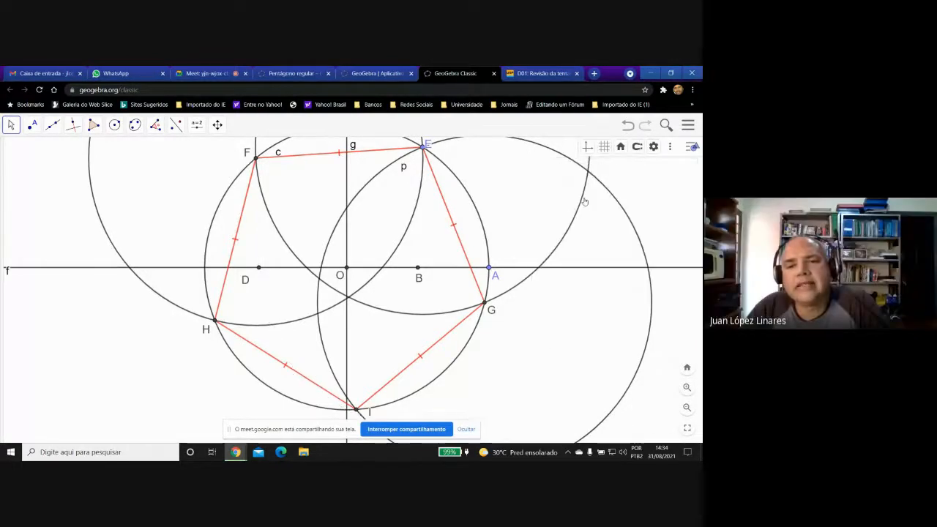
# Hide the auxiliary circles centred at E, G and F, leaving circle c displayed.
pyautogui.rightClick(582, 207)
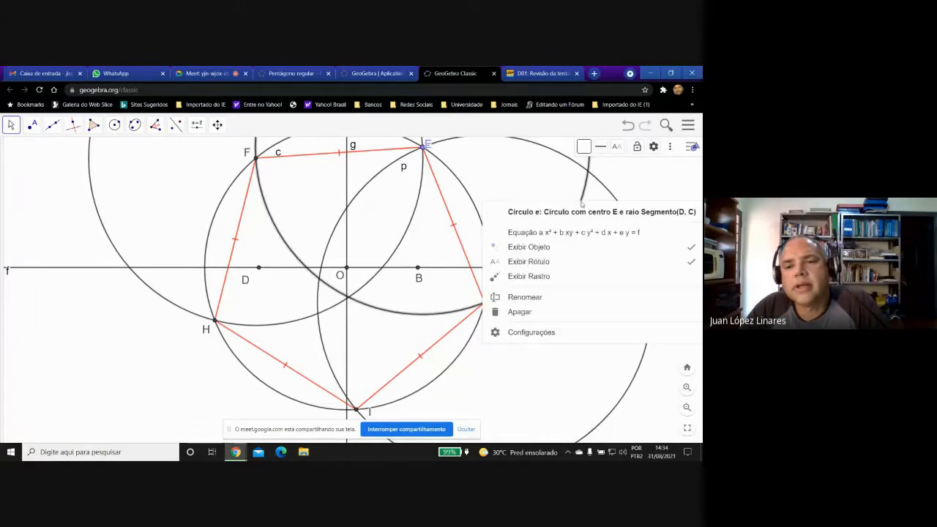
pyautogui.click(539, 261)
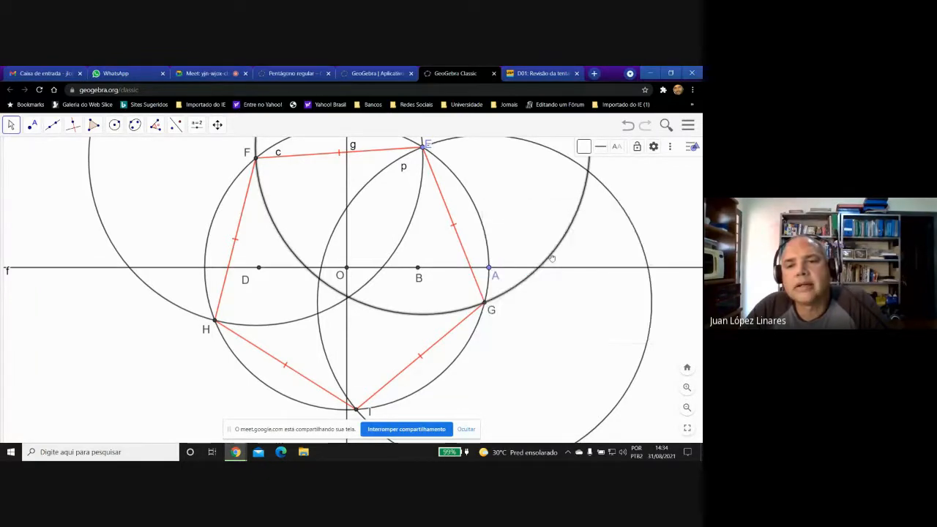
pyautogui.rightClick(564, 242)
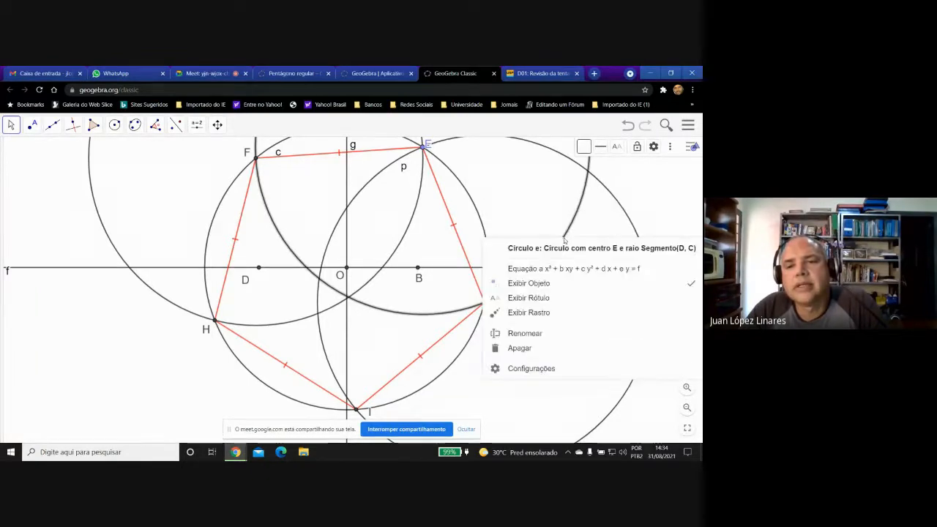
pyautogui.click(534, 282)
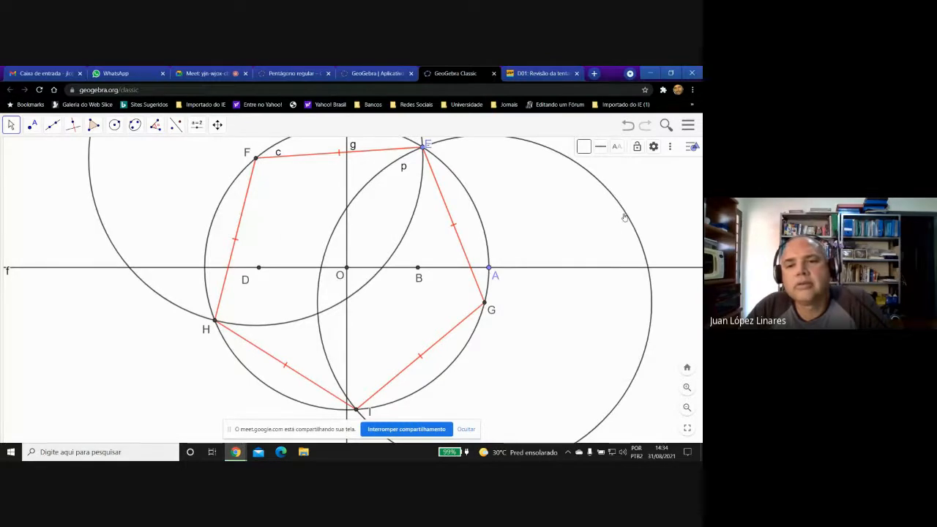
pyautogui.rightClick(624, 217)
pyautogui.click(562, 258)
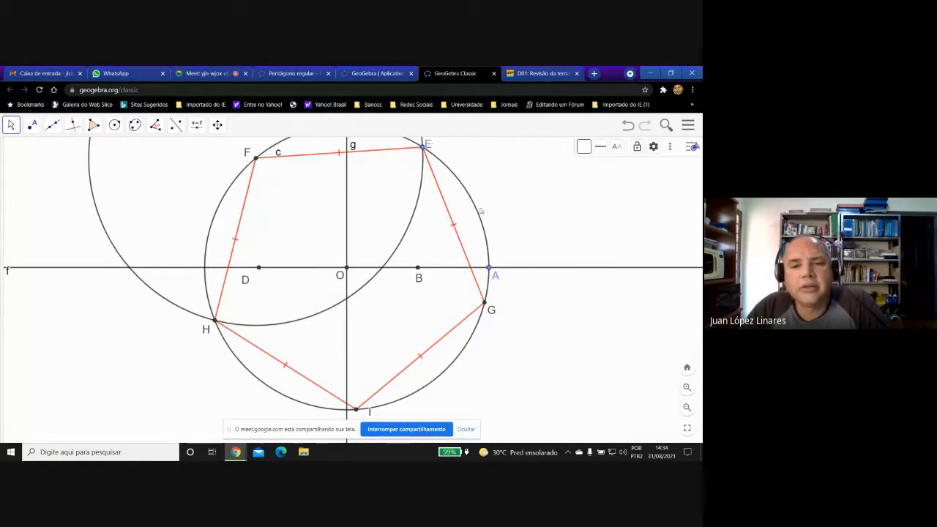
pyautogui.rightClick(419, 203)
pyautogui.click(451, 249)
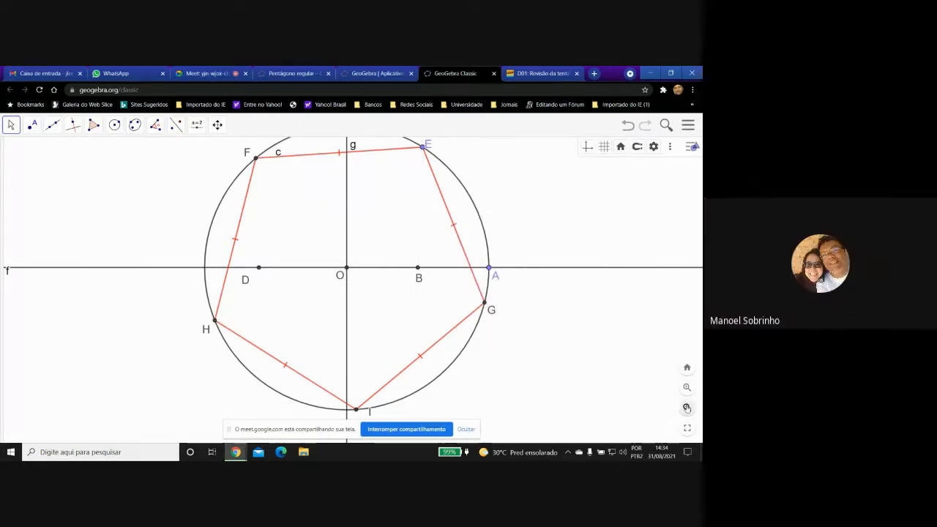
# Enlarge circle c and its pentagon by moving point A farther from O along line f.
pyautogui.click(687, 407)
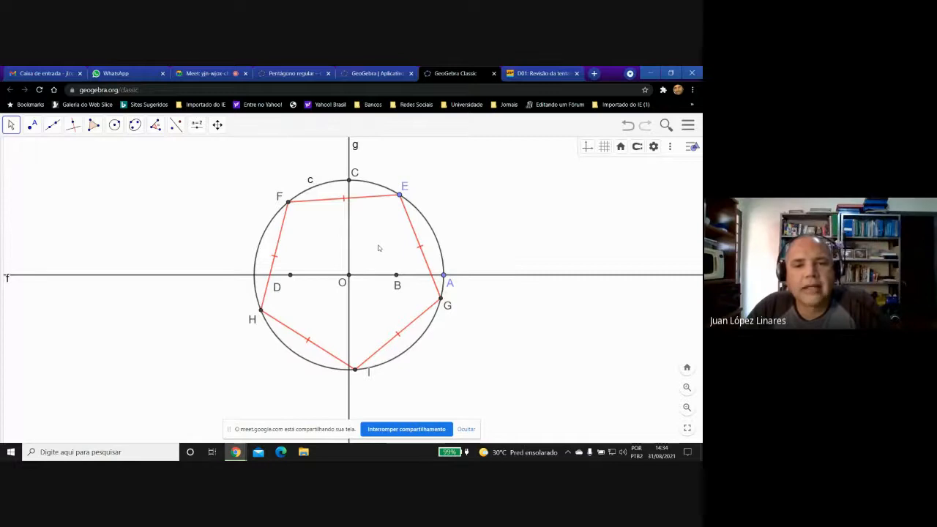
pyautogui.scroll(-3, 379, 248)
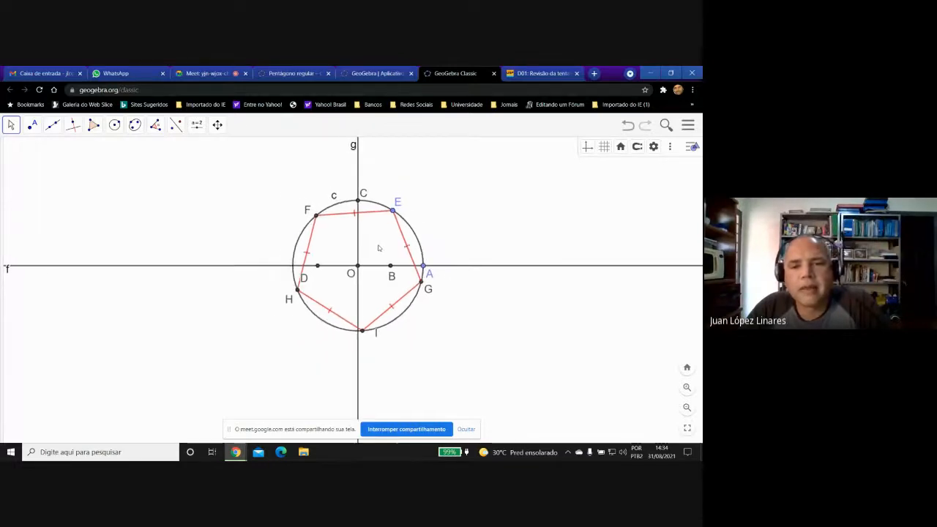
pyautogui.click(686, 386)
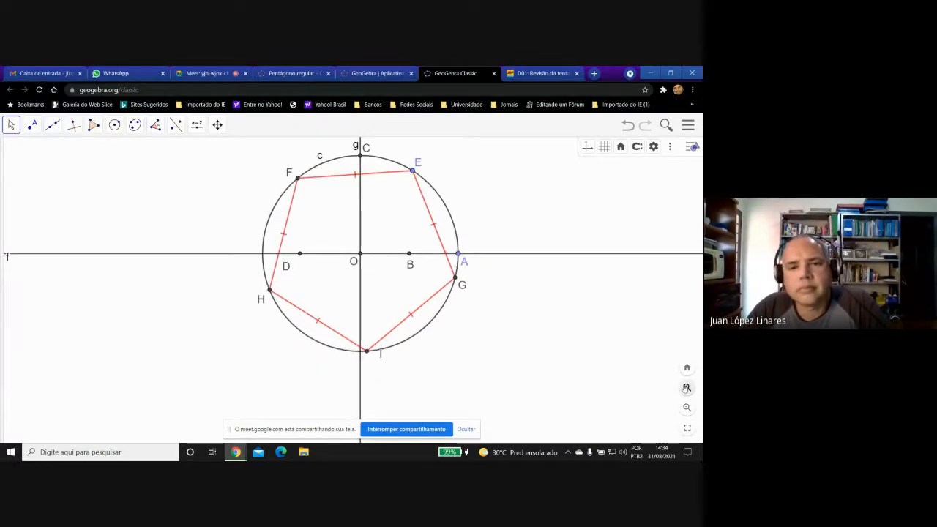
pyautogui.moveTo(459, 255); pyautogui.dragTo(493, 256)
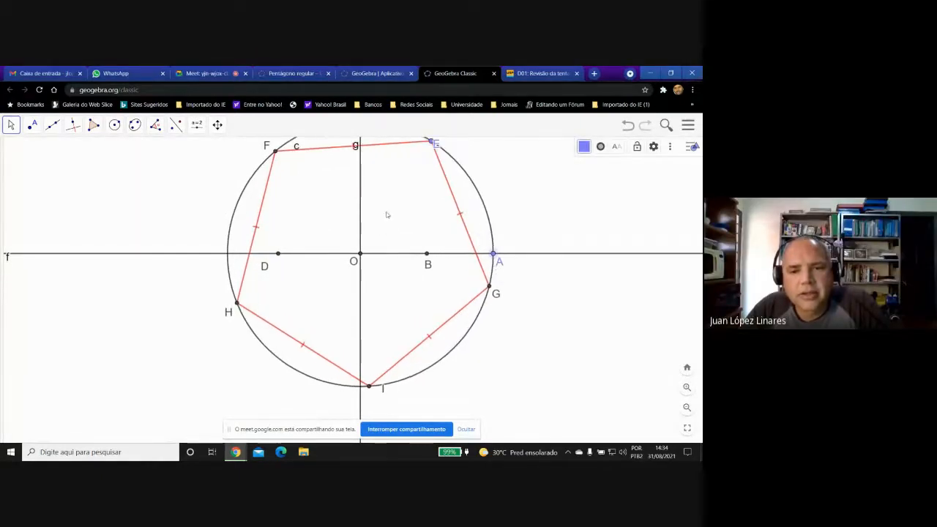
pyautogui.moveTo(387, 214); pyautogui.dragTo(388, 239)
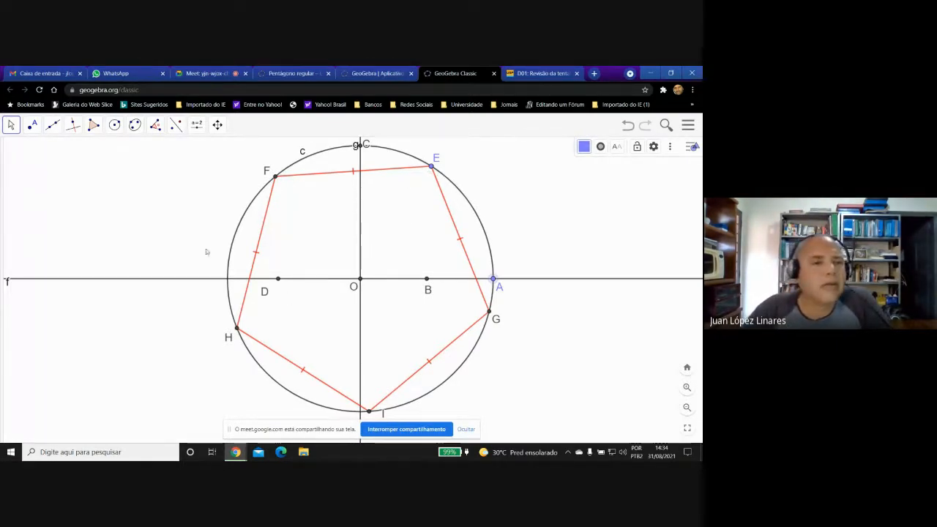
# Draw the pentagon's diagonals from H as segments HE and HG.
pyautogui.click(54, 126)
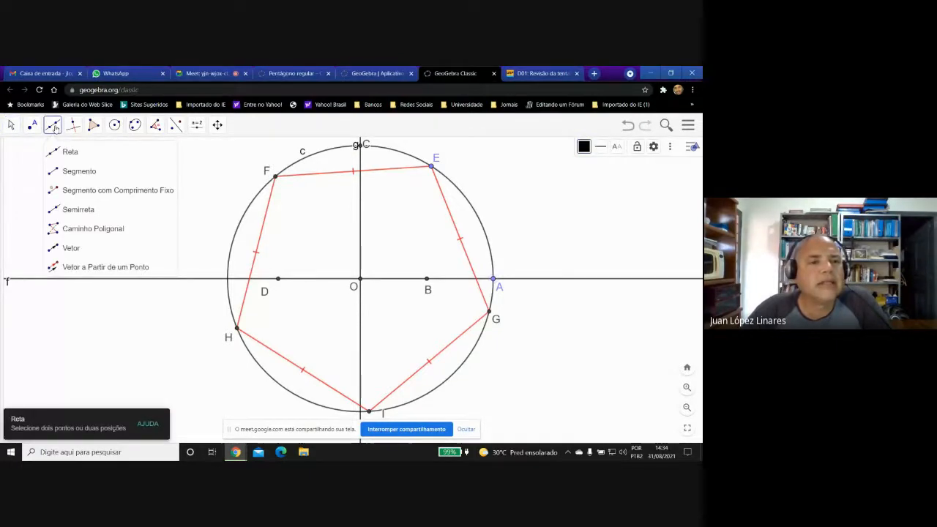
pyautogui.click(50, 172)
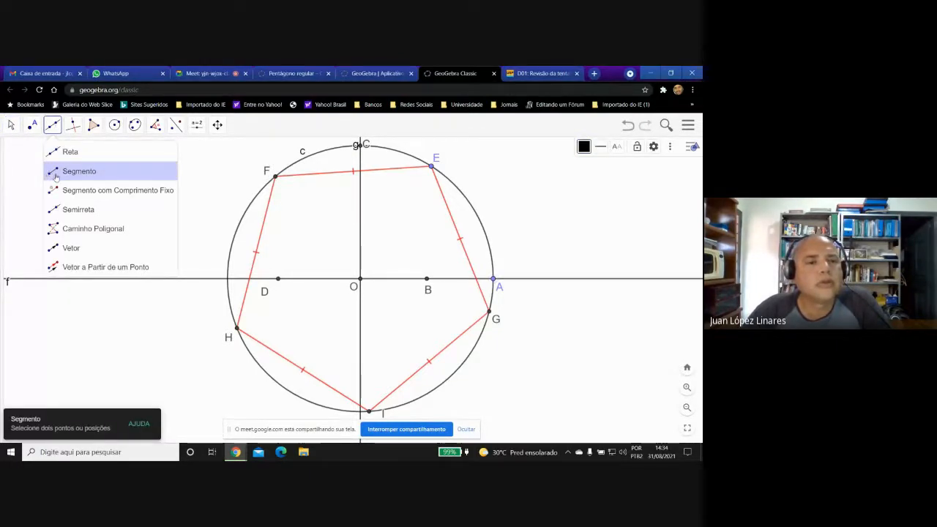
pyautogui.click(50, 174)
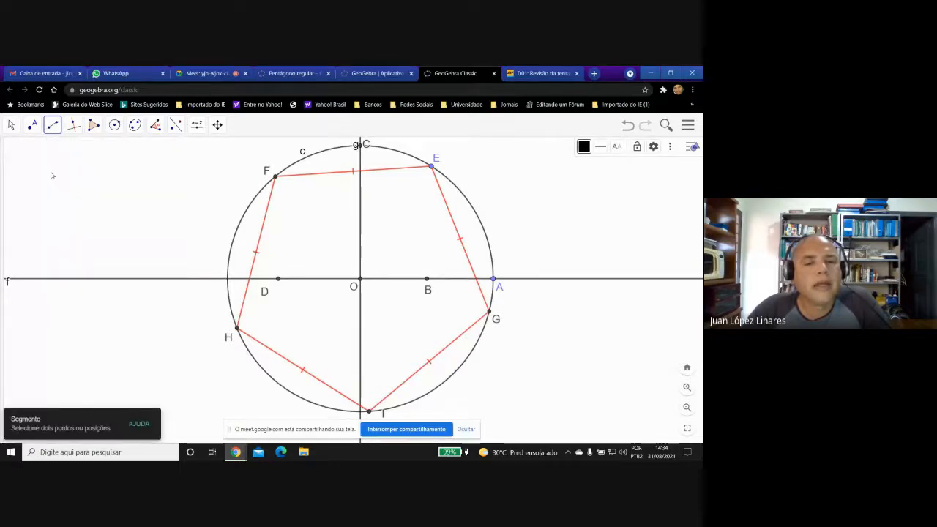
pyautogui.click(237, 329)
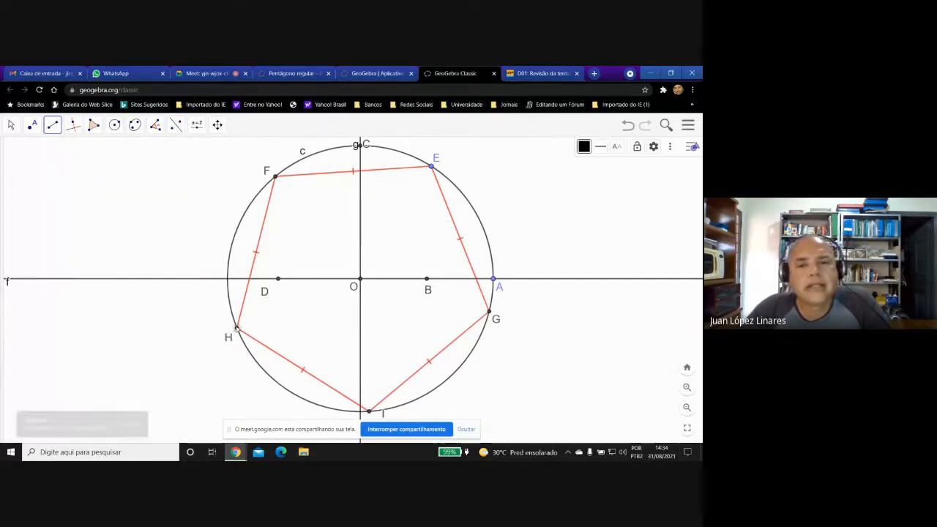
pyautogui.click(431, 168)
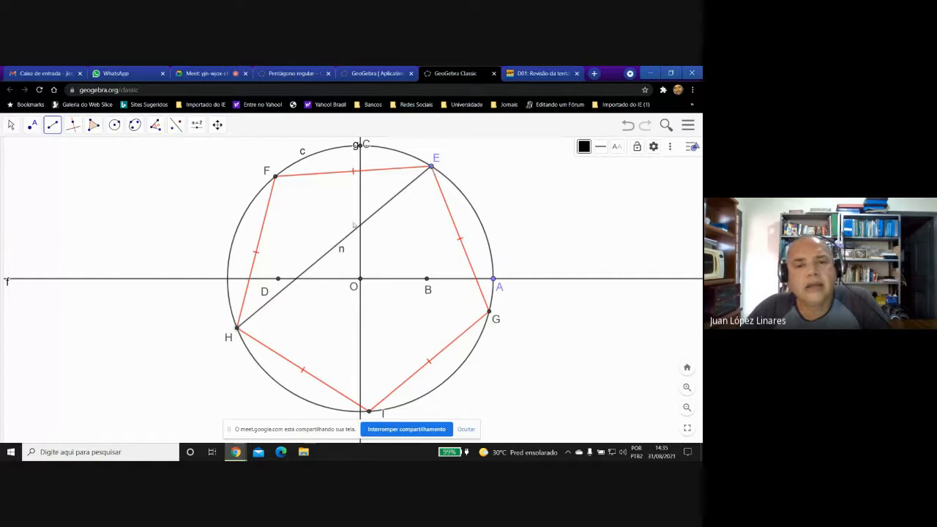
pyautogui.click(238, 329)
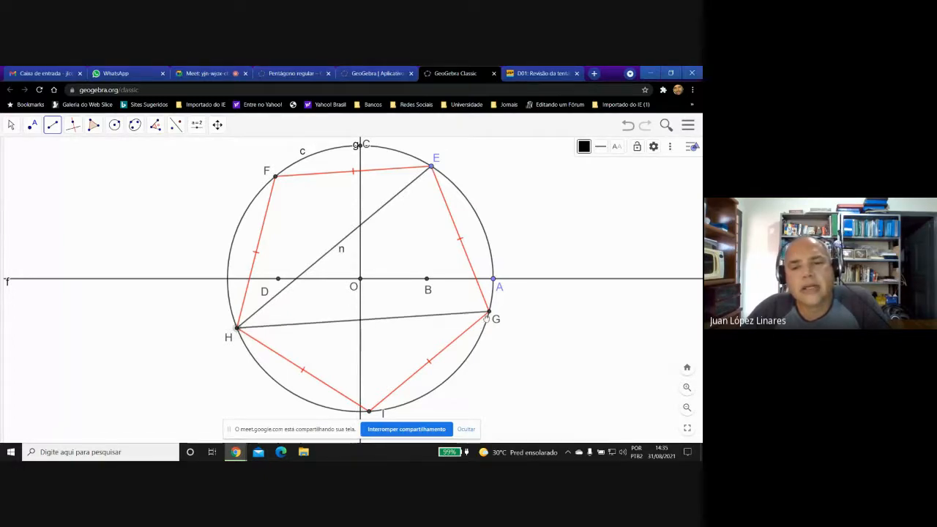
pyautogui.click(489, 312)
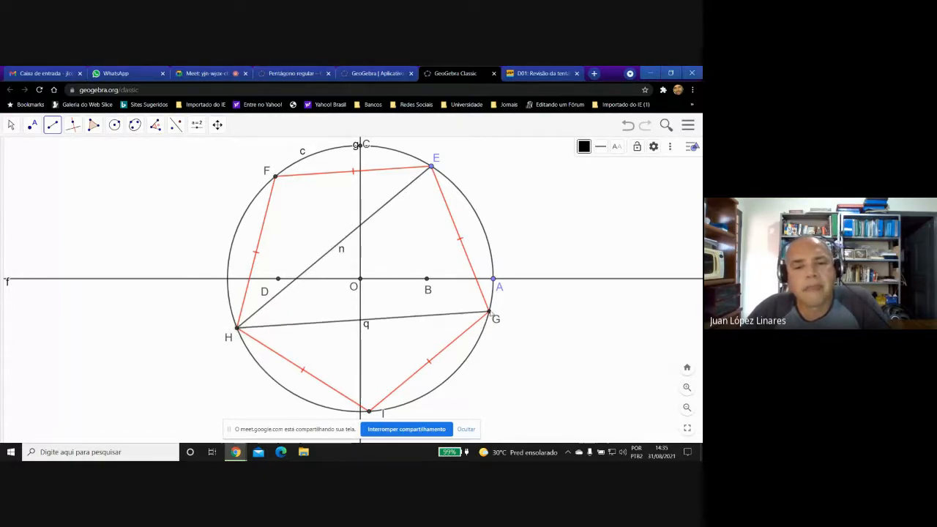
# Draw the remaining pentagon diagonals as segments IE, IF and FG to complete the inner star.
pyautogui.click(368, 411)
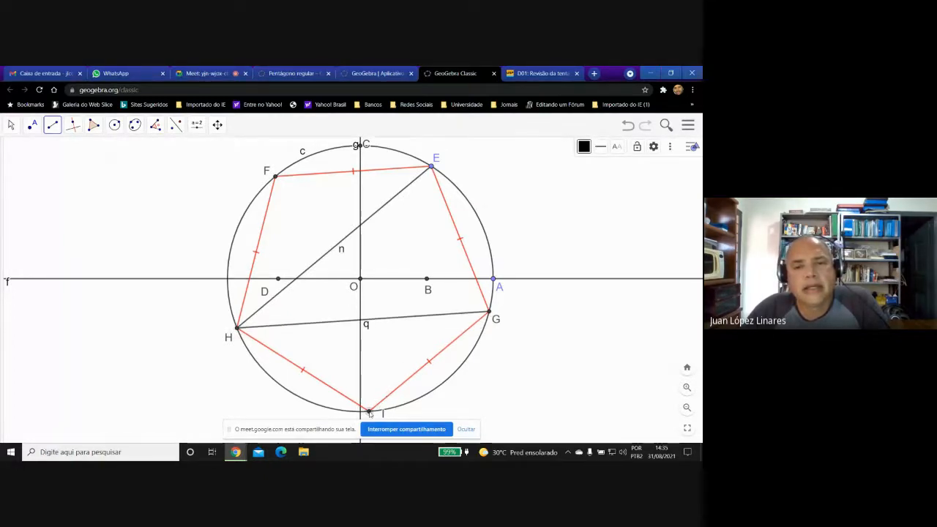
pyautogui.click(431, 167)
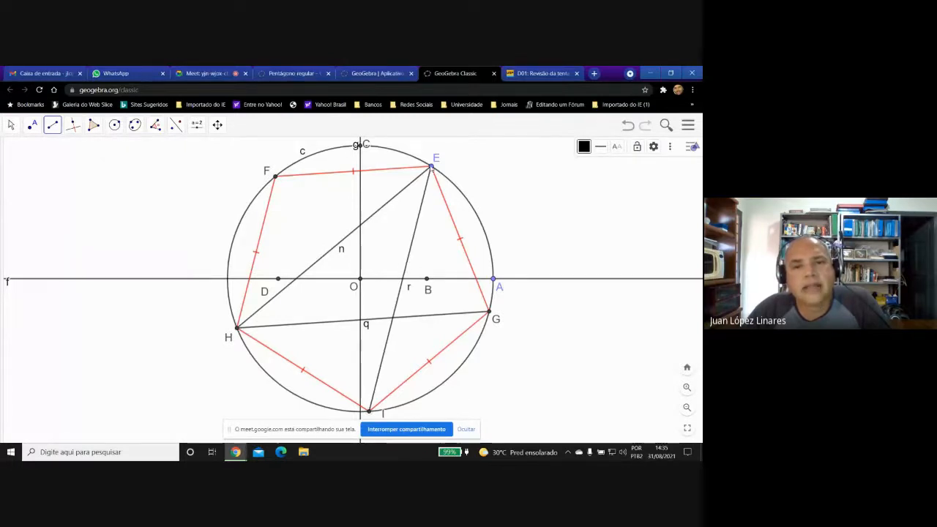
pyautogui.click(369, 411)
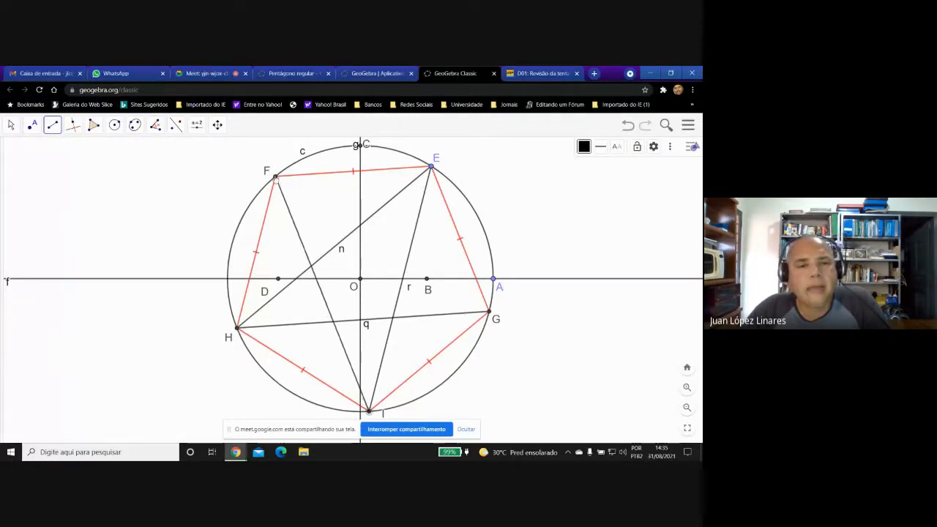
pyautogui.click(275, 176)
pyautogui.click(275, 176)
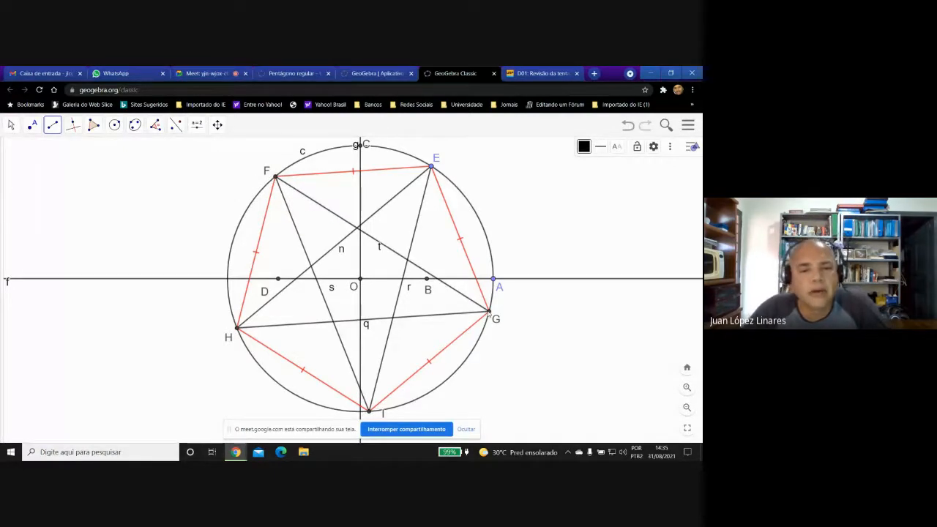
# Select the five diagonal segments n, q, r, s and t together and hide their labels.
pyautogui.click(11, 126)
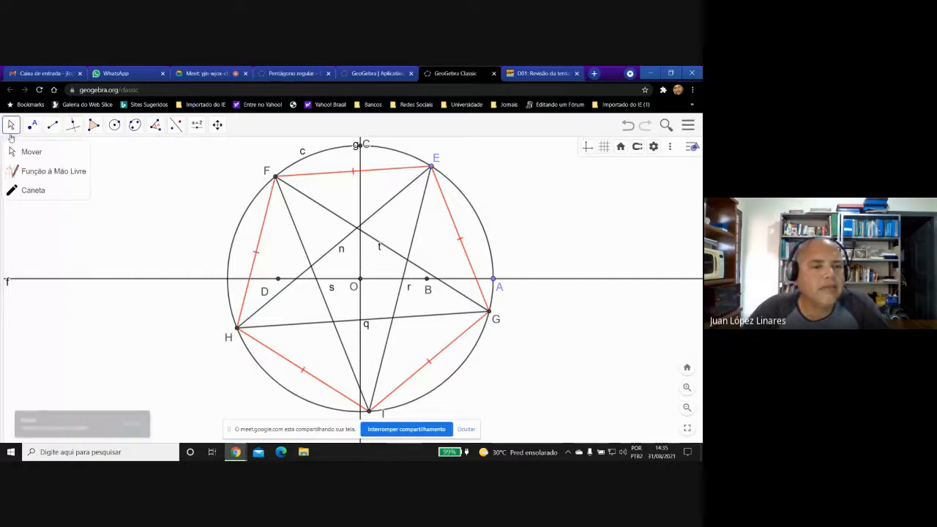
pyautogui.moveTo(3, 245)
pyautogui.mouseDown()
pyautogui.moveTo(73, 249)
pyautogui.moveTo(139, 271)
pyautogui.moveTo(150, 285)
pyautogui.mouseUp()
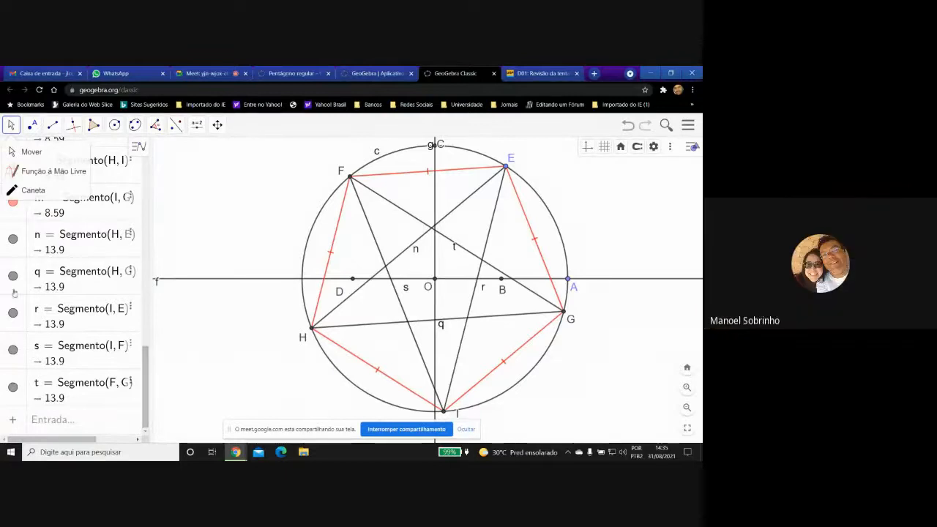
pyautogui.click(16, 233)
pyautogui.keyDown('shift'); pyautogui.click(20, 383); pyautogui.keyUp('shift')
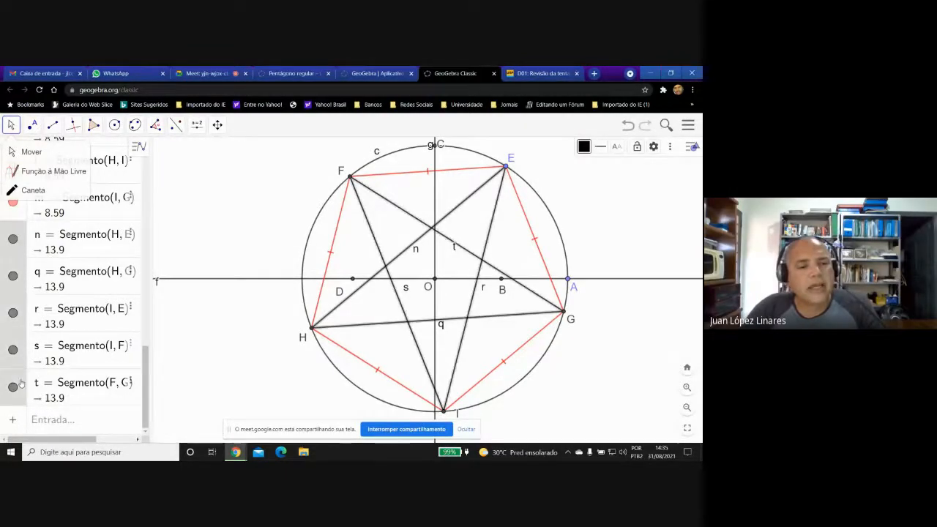
pyautogui.rightClick(21, 383)
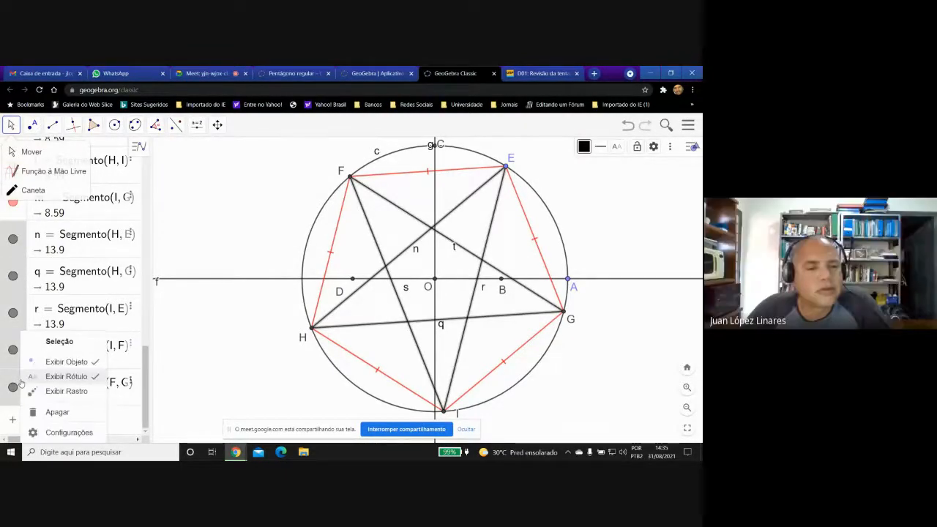
pyautogui.click(58, 377)
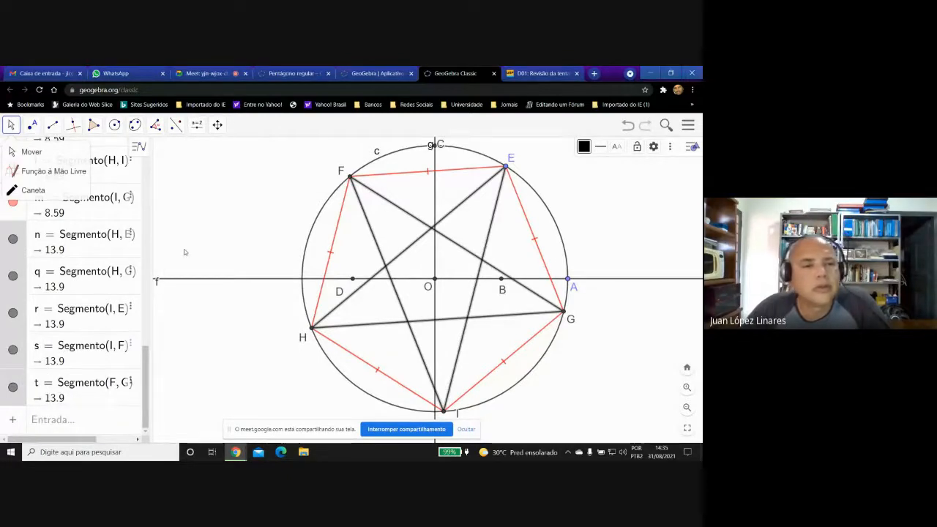
# Change the colour of the five selected diagonals to blue (#0000FF).
pyautogui.rightClick(23, 233)
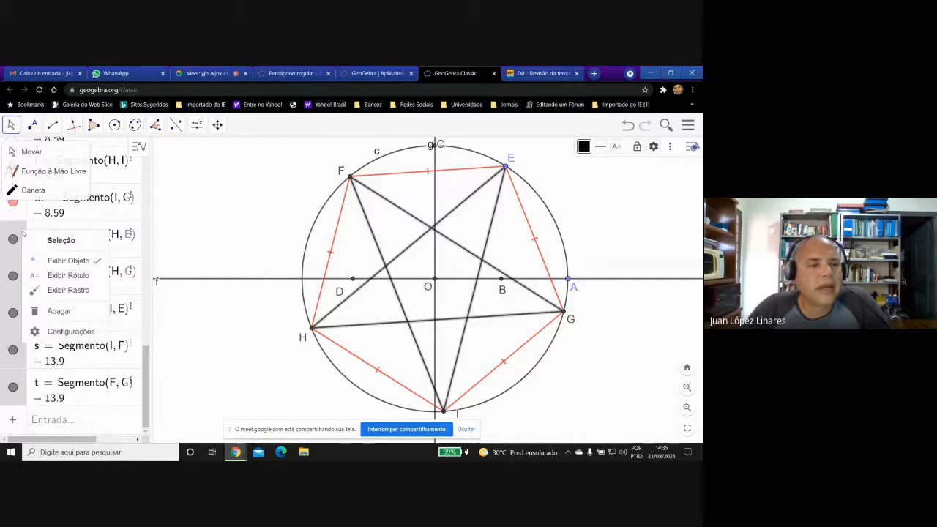
pyautogui.click(66, 329)
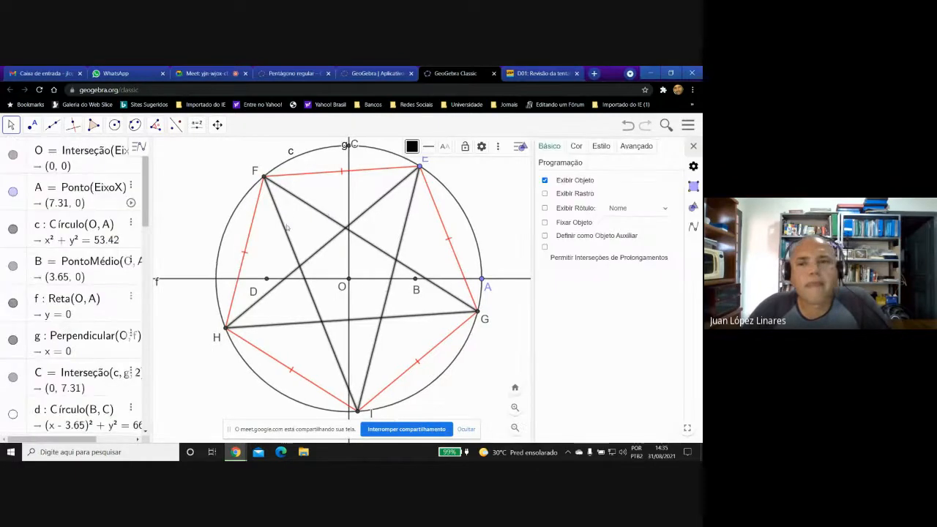
pyautogui.click(576, 147)
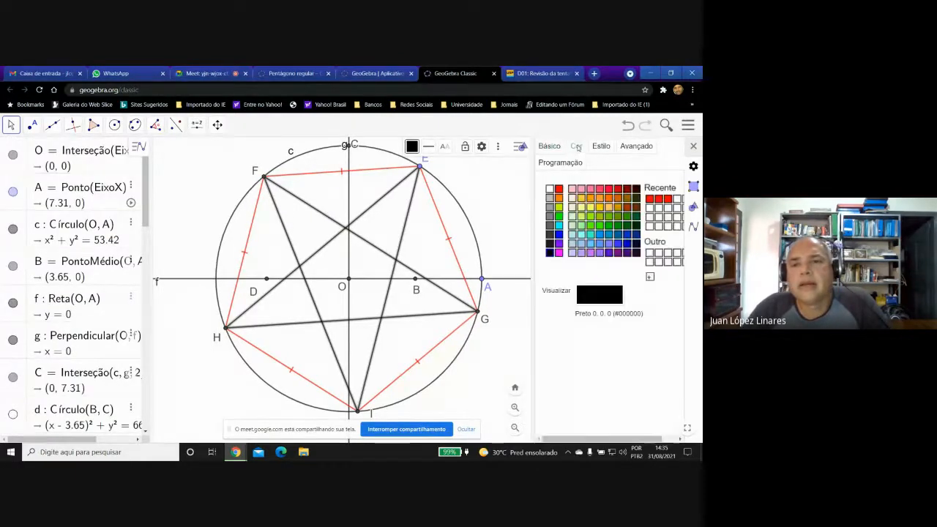
pyautogui.click(559, 235)
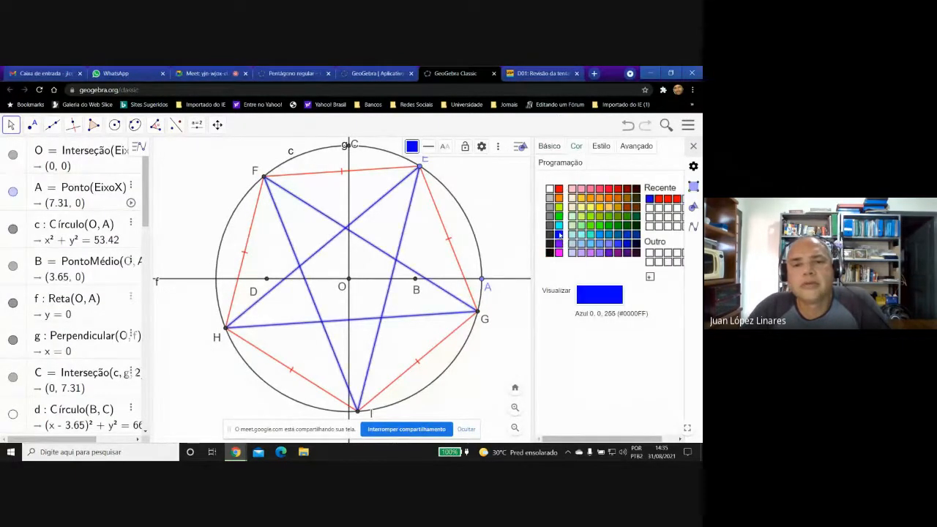
# Mark the five diagonals as equal with the double-tick decoration, close their settings and deselect them.
pyautogui.click(601, 147)
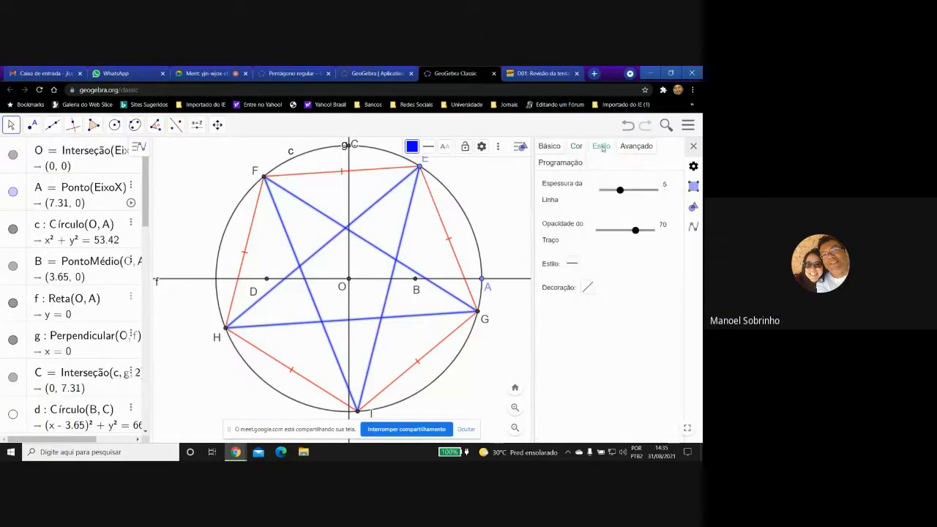
pyautogui.click(587, 288)
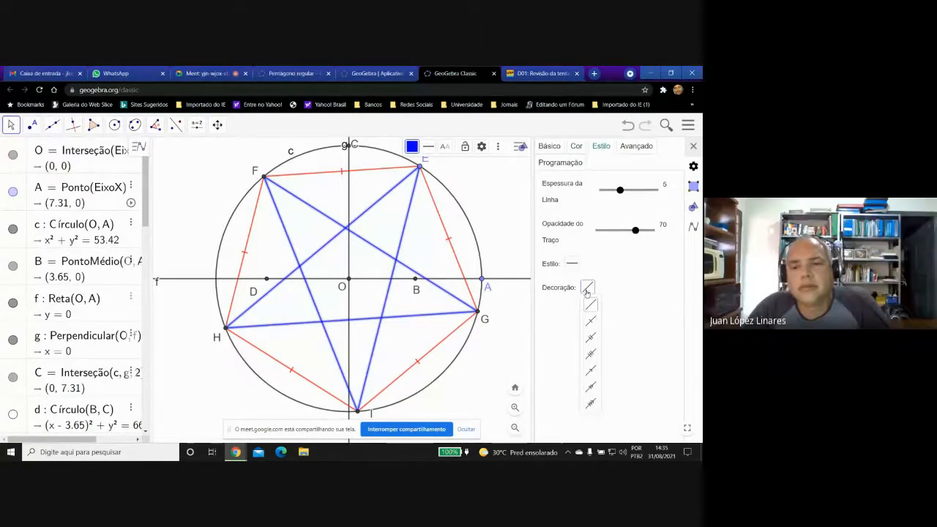
pyautogui.click(590, 338)
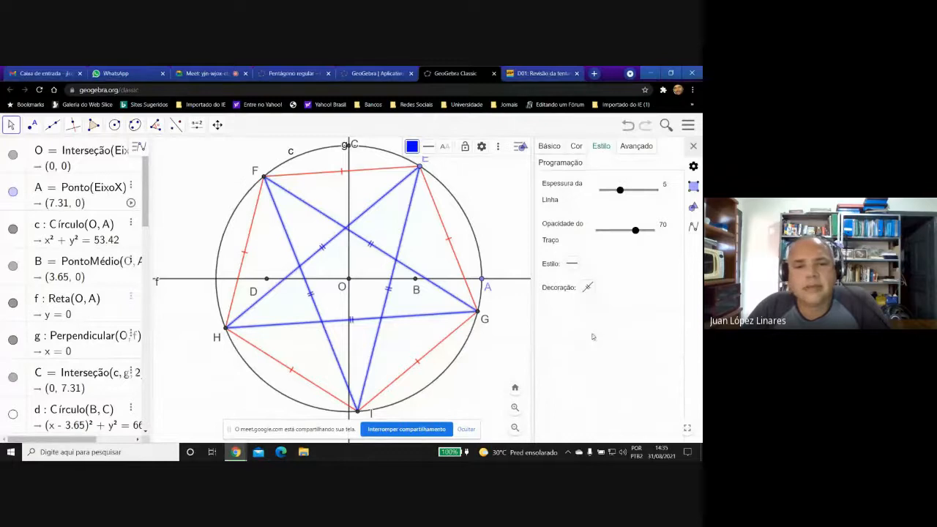
pyautogui.click(693, 146)
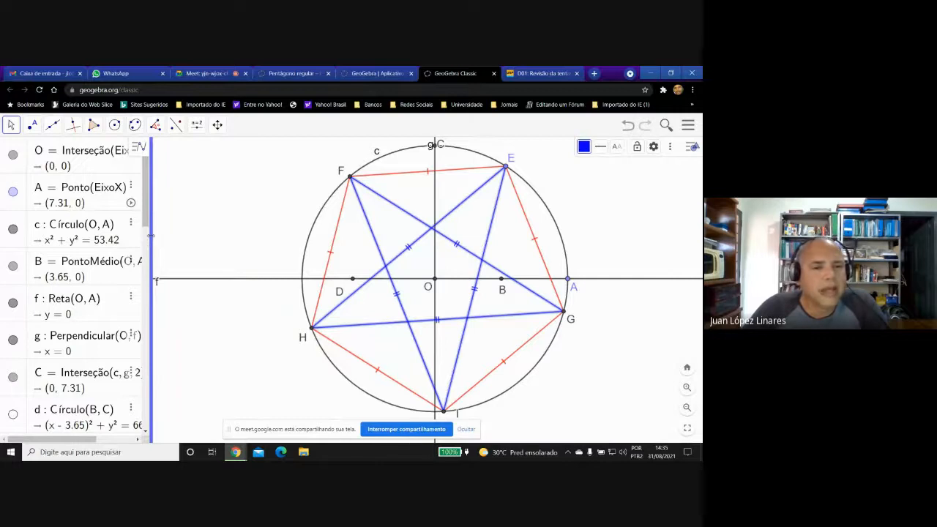
pyautogui.click(183, 219)
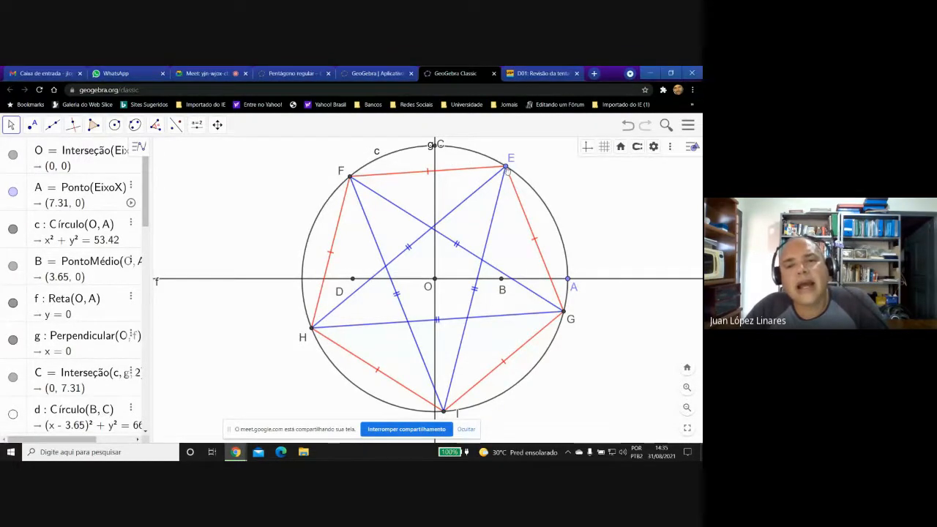
# Move point E along circle c, animate it so the pentagon and star rotate, and pause the animation.
pyautogui.moveTo(506, 170); pyautogui.dragTo(531, 161)
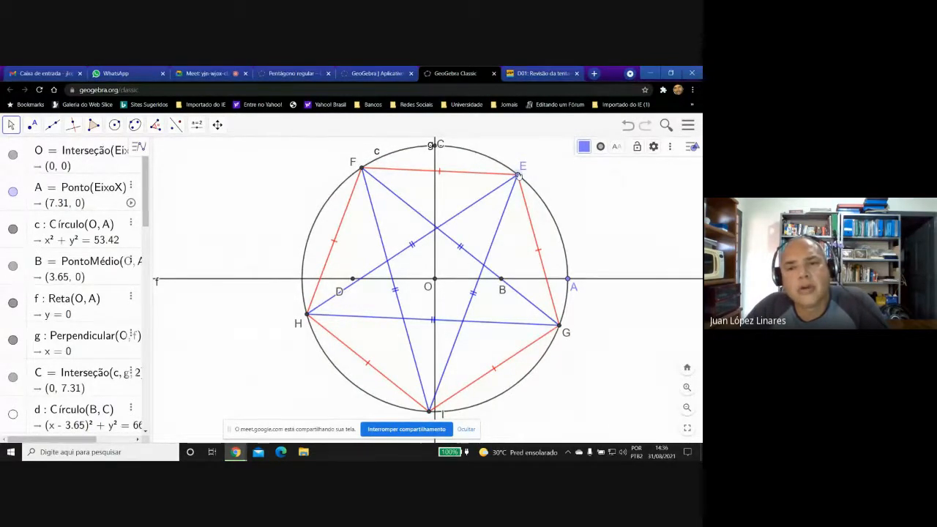
pyautogui.rightClick(518, 176)
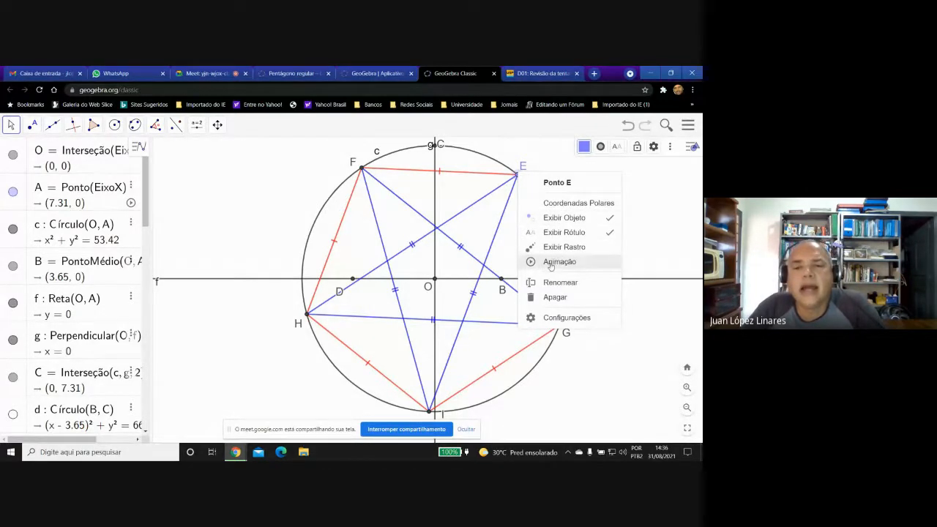
pyautogui.click(551, 262)
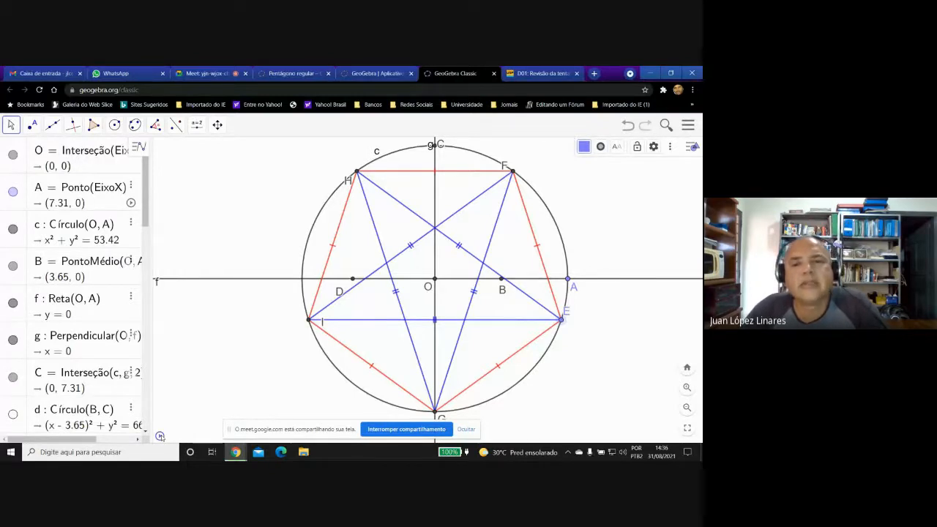
pyautogui.click(161, 437)
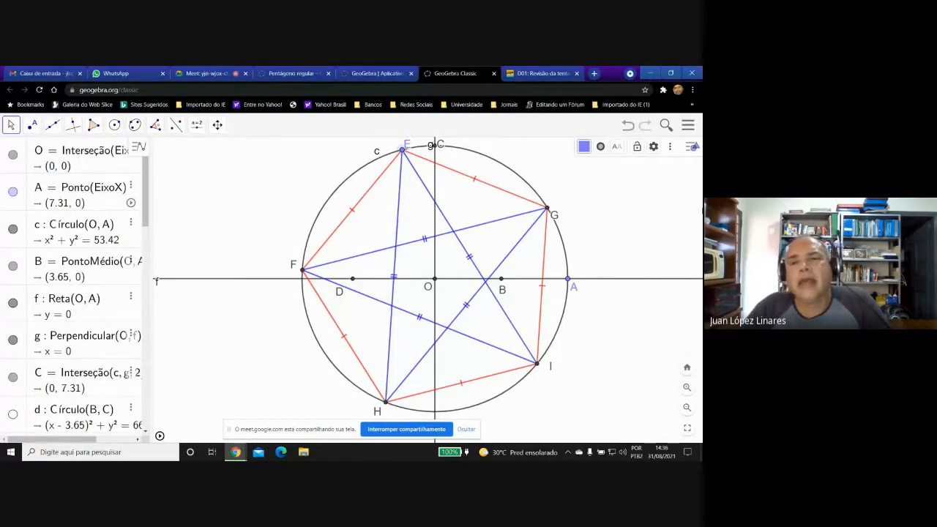
# Share the construction, saving it under the title "Construção ao vivo de estrela", and copy its link.
pyautogui.click(688, 126)
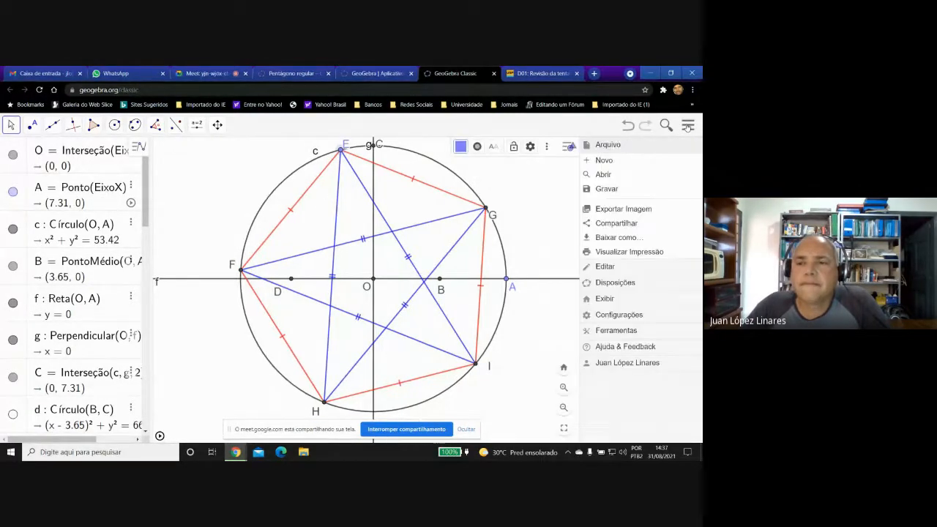
pyautogui.click(604, 224)
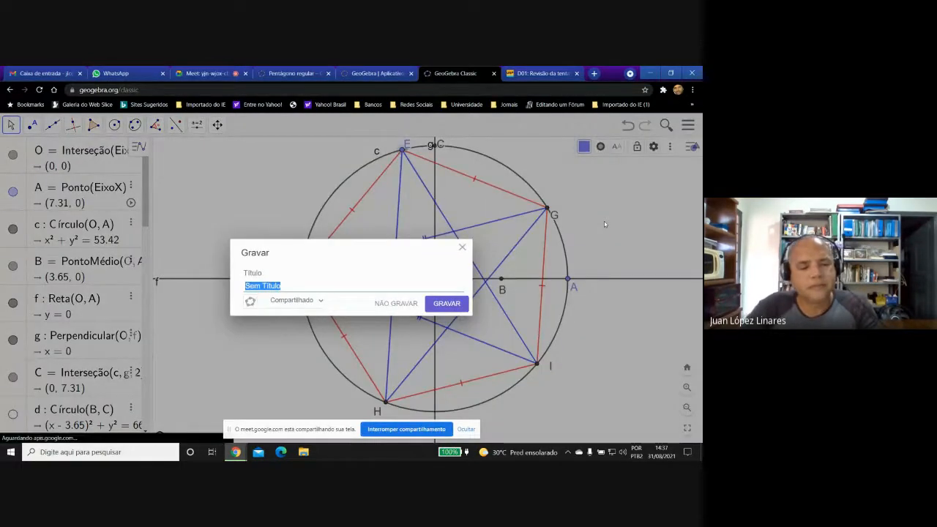
pyautogui.write('C')
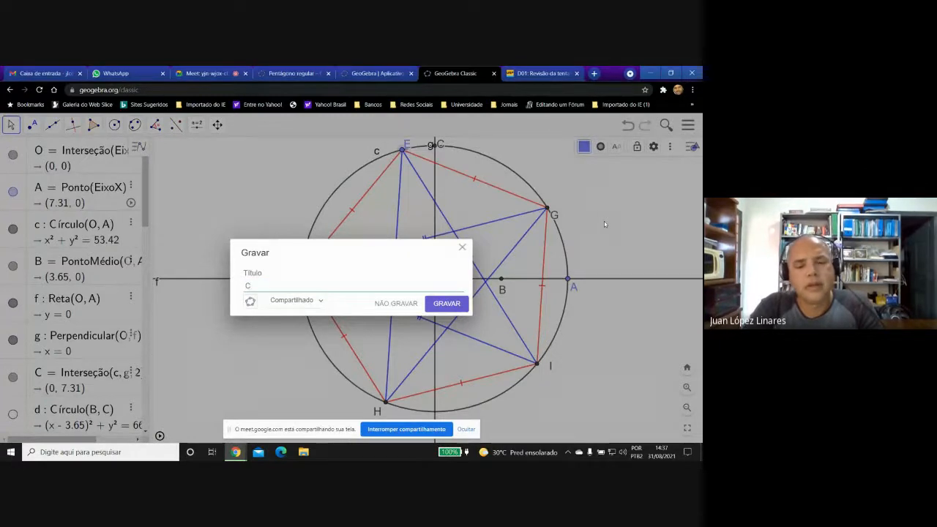
pyautogui.write('onstr')
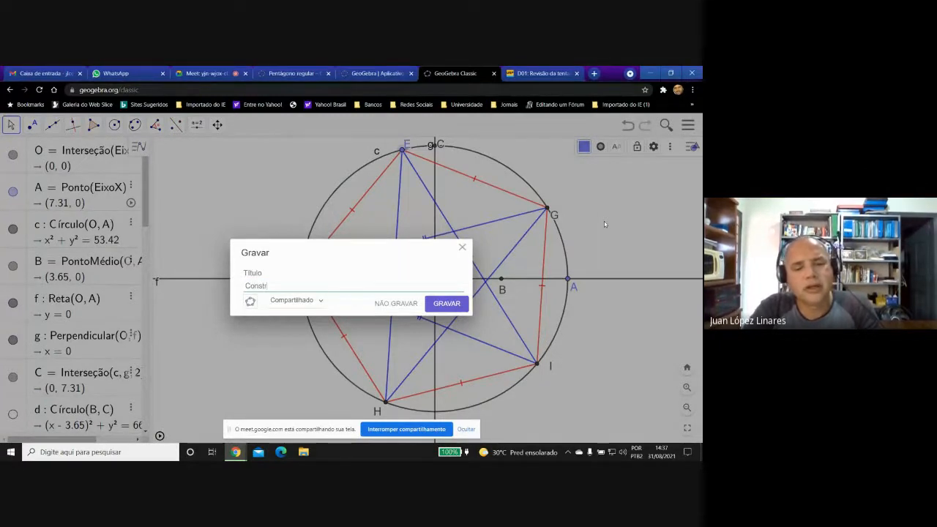
pyautogui.write('uç')
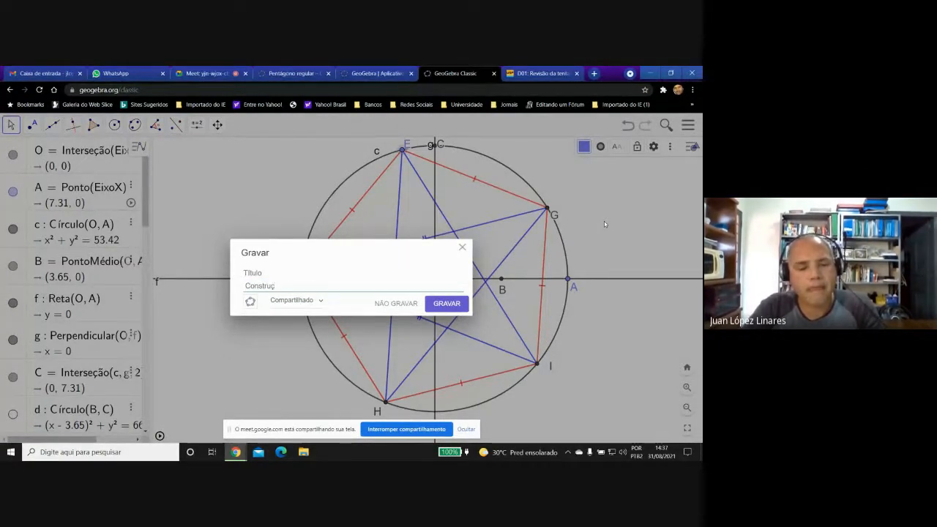
pyautogui.write('ão a')
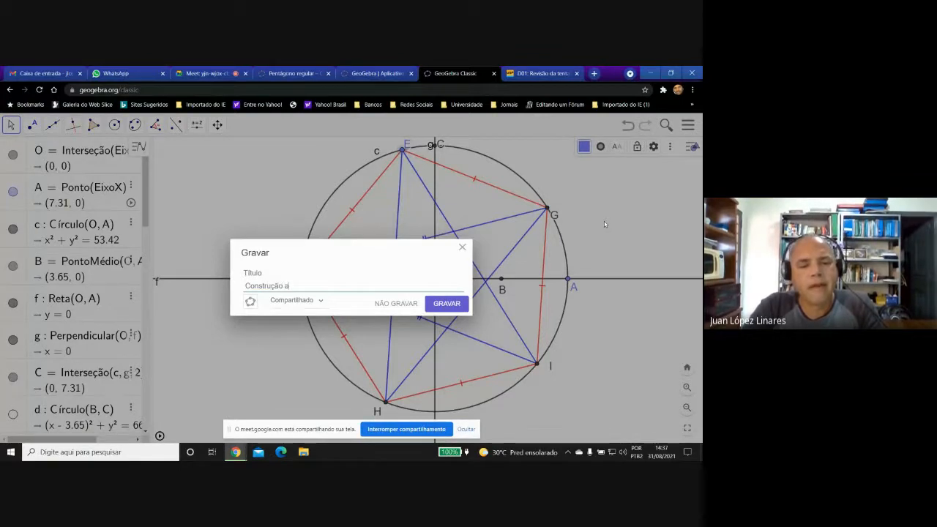
pyautogui.write('o vivo')
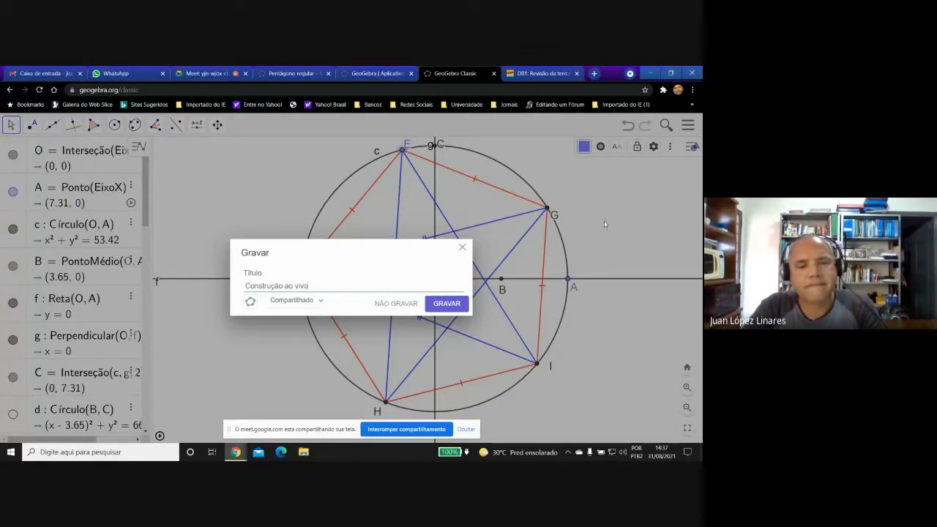
pyautogui.write(' de est')
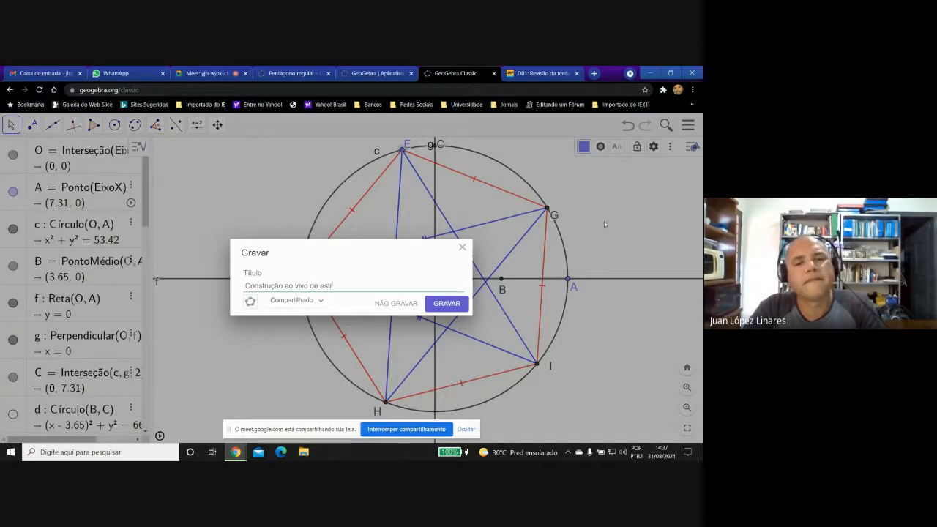
pyautogui.write('rela')
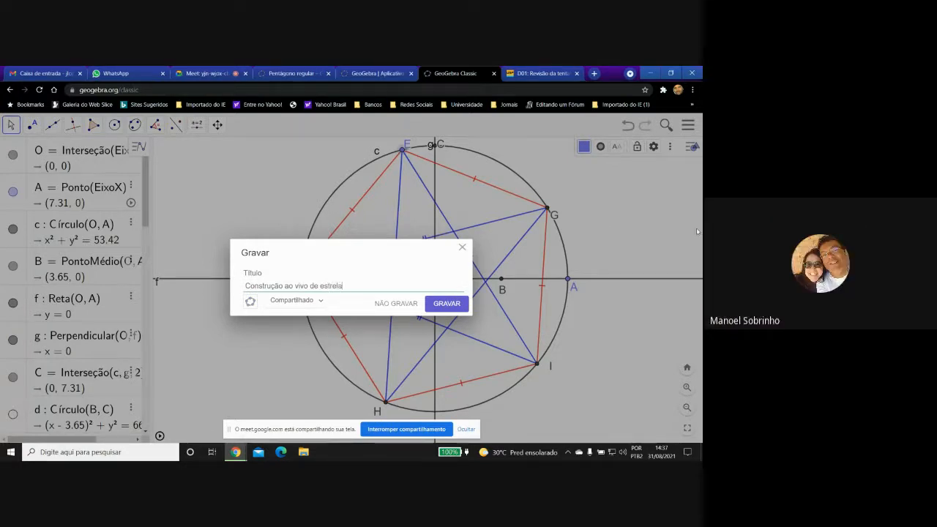
pyautogui.click(449, 304)
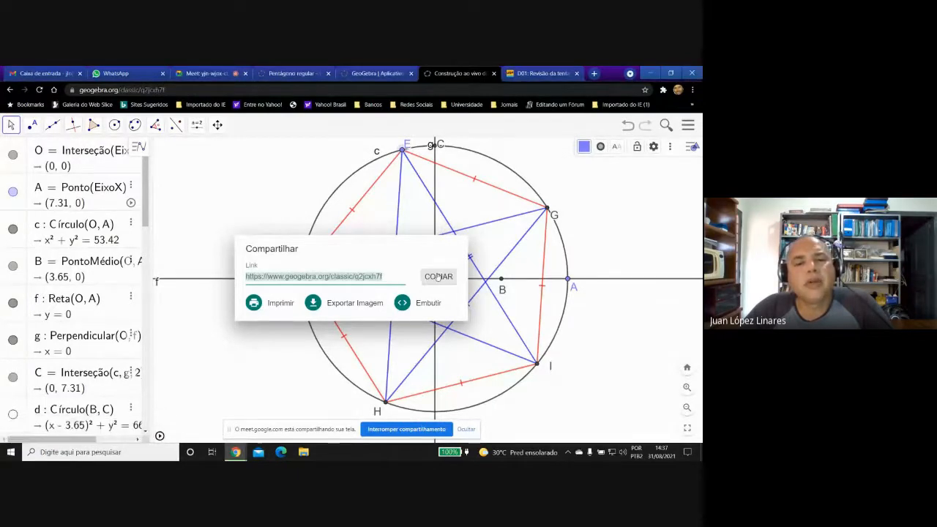
pyautogui.click(436, 277)
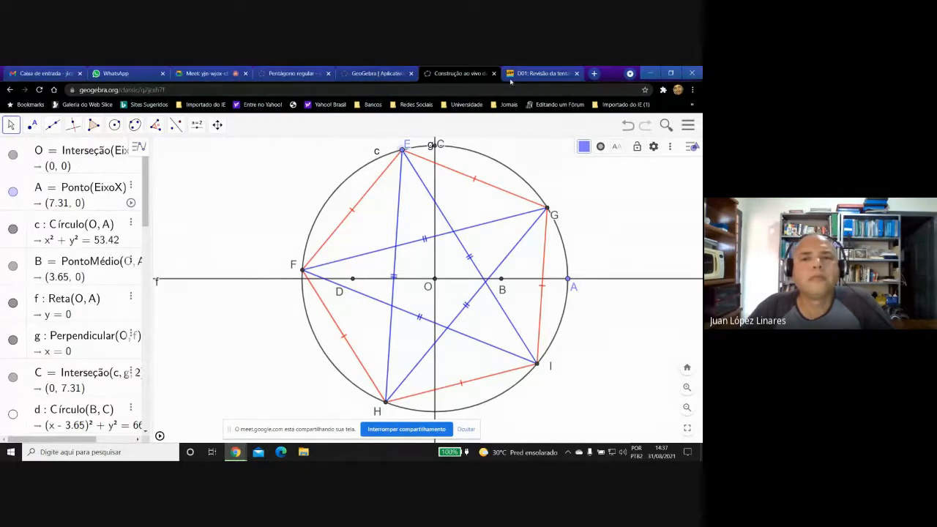
# Switch to the course site and open the forum "Postar problemas e outros comentários" in topic T02: Construções geométricas básicas.
pyautogui.click(532, 74)
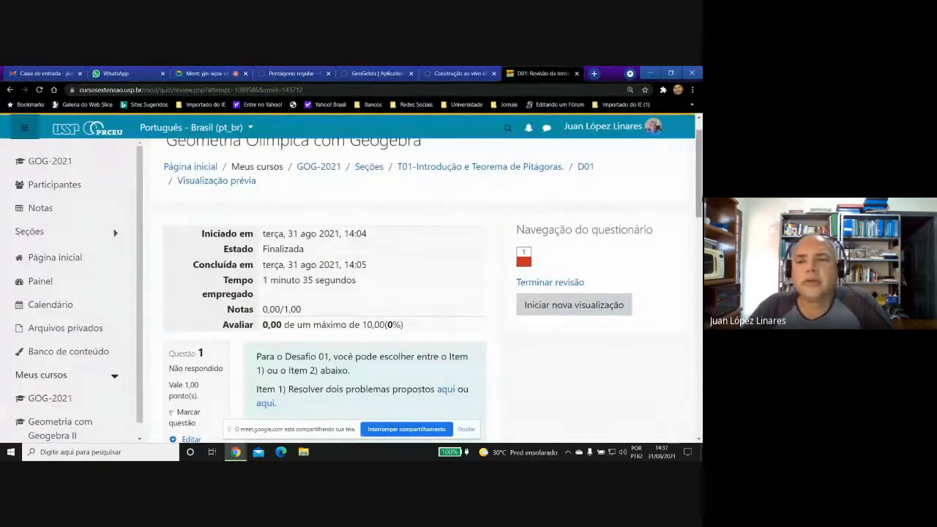
pyautogui.scroll(1, 523, 175)
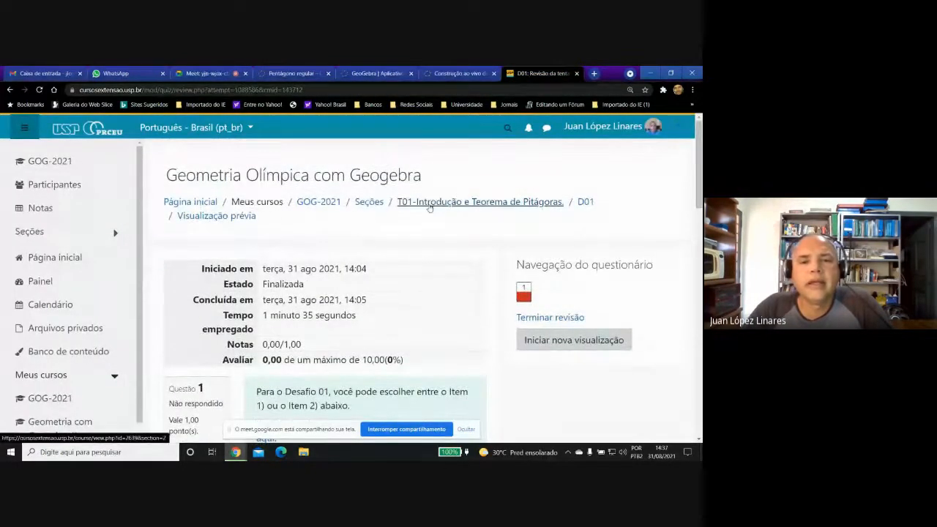
pyautogui.click(429, 205)
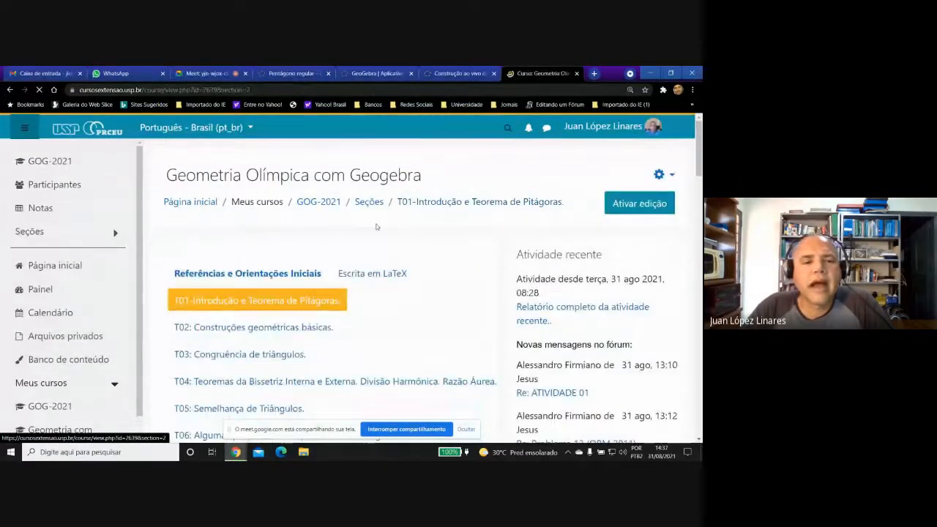
pyautogui.click(303, 327)
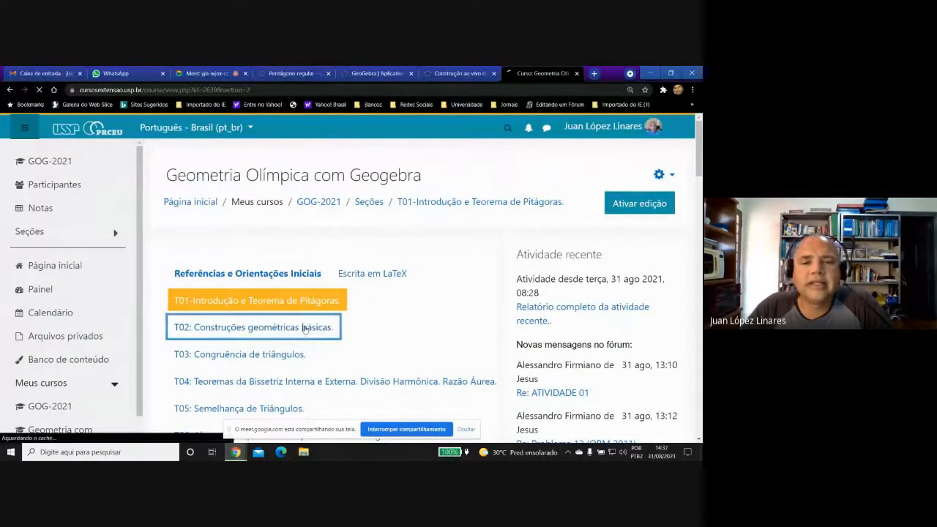
pyautogui.scroll(-10, 680, 254)
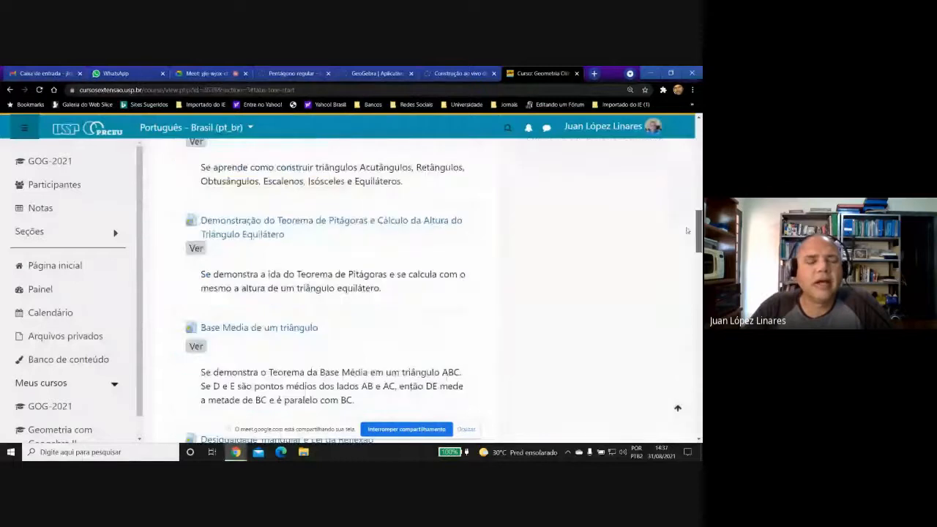
pyautogui.scroll(-15, 680, 254)
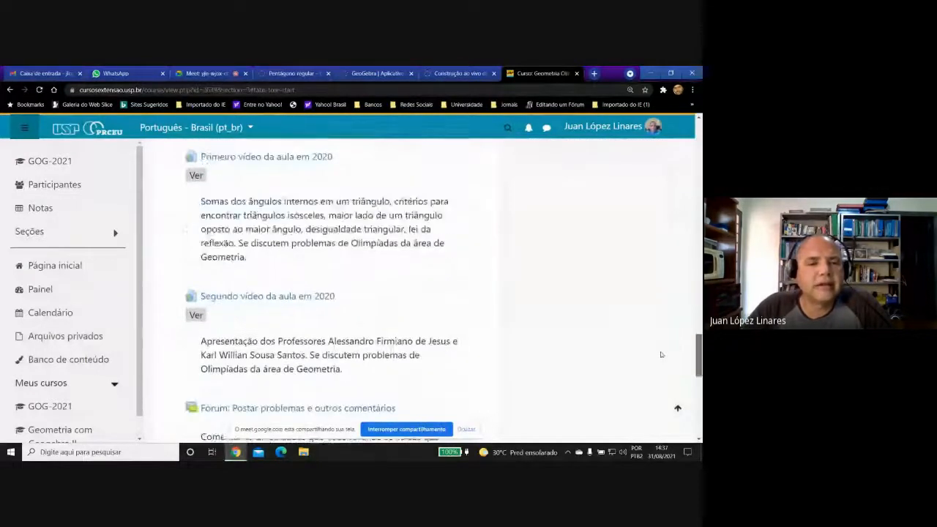
pyautogui.scroll(-2, 659, 372)
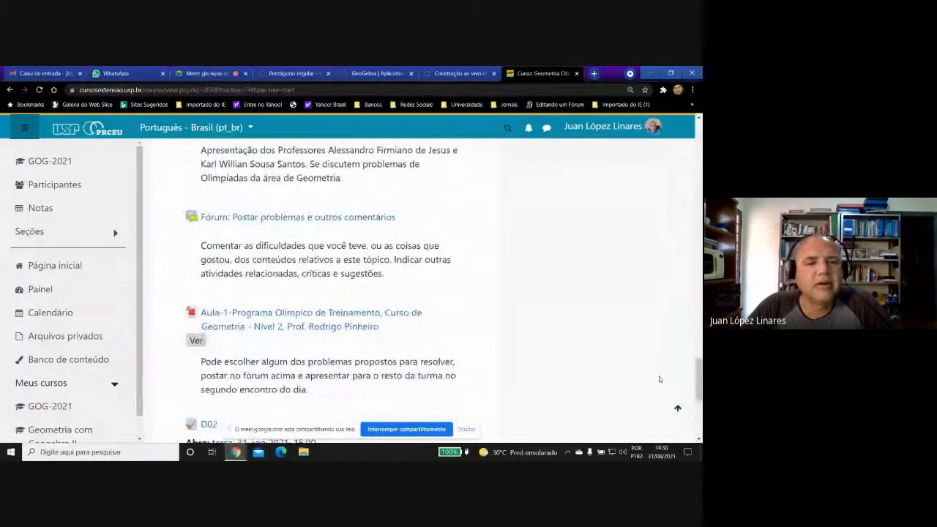
pyautogui.click(335, 218)
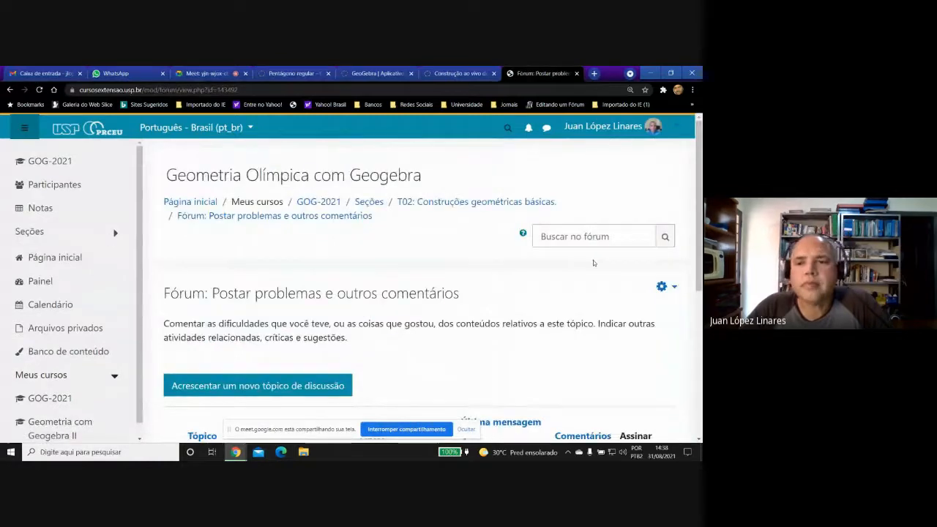
# Start a new discussion topic in the forum and paste the copied GeoGebra construction link as its message.
pyautogui.moveTo(699, 161); pyautogui.dragTo(697, 249)
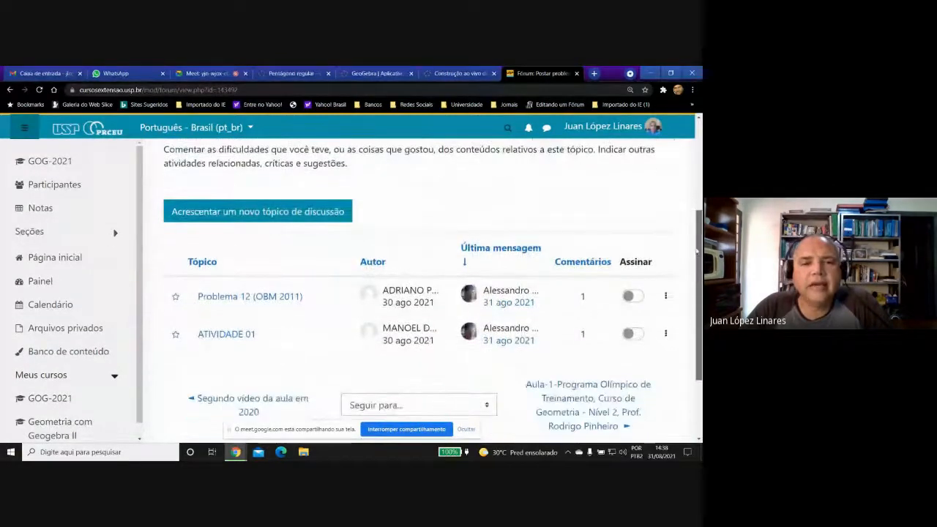
pyautogui.click(221, 212)
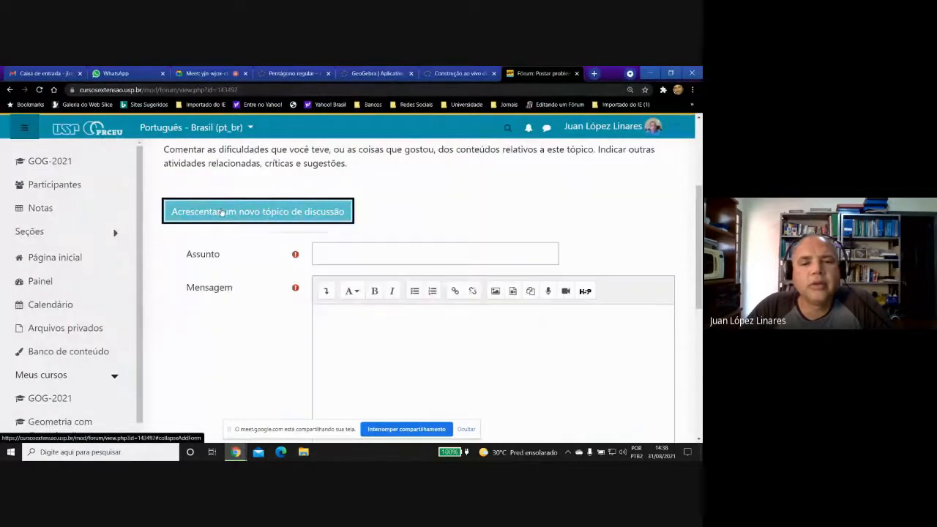
pyautogui.click(372, 333)
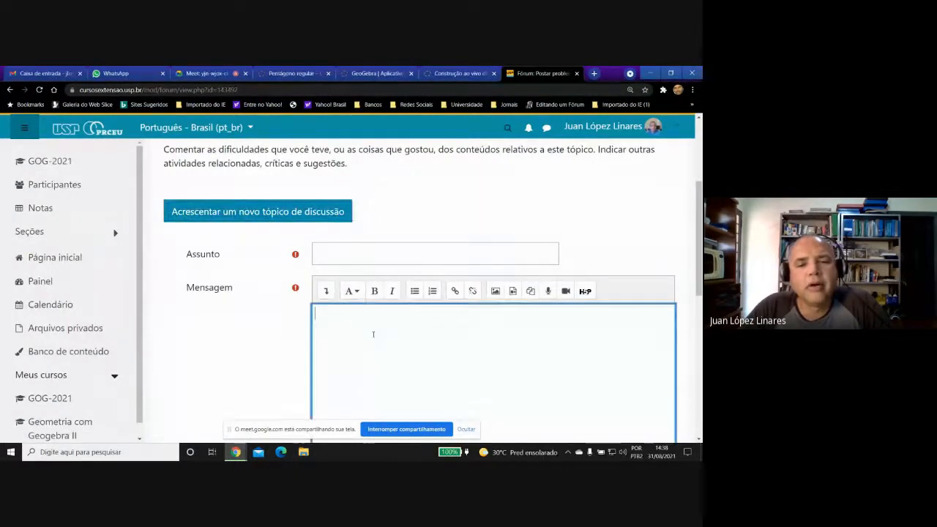
pyautogui.rightClick(373, 337)
pyautogui.click(396, 262)
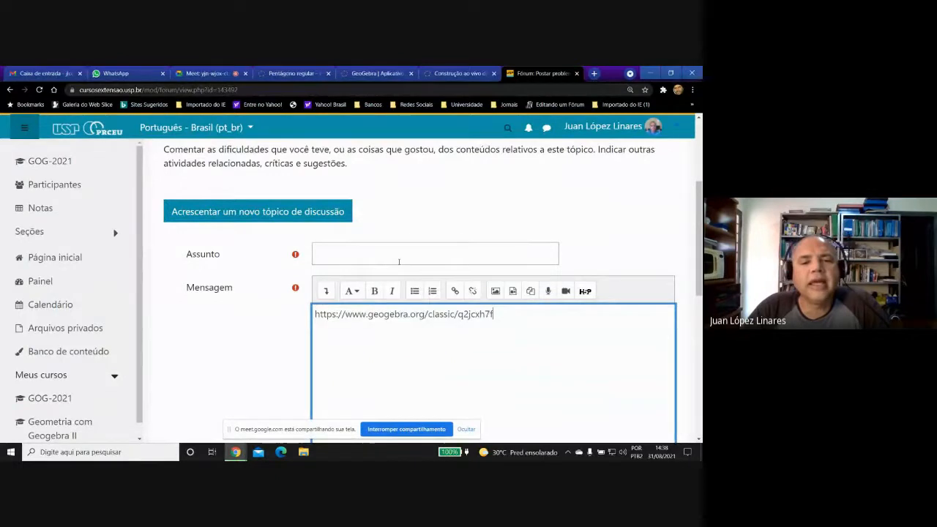
# Enter the subject "Estrela de cinco pontas ao vivo", post the message to the forum and check the topic list.
pyautogui.click(380, 258)
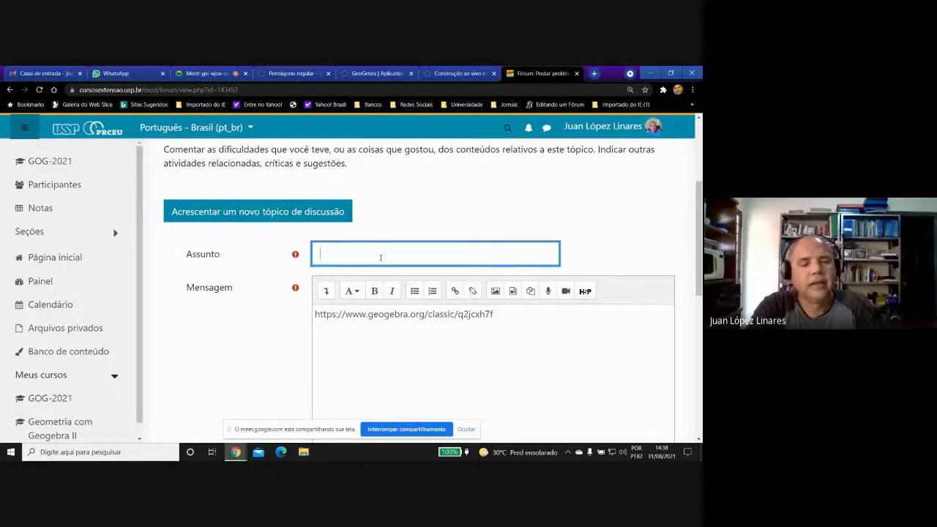
pyautogui.write('Estr')
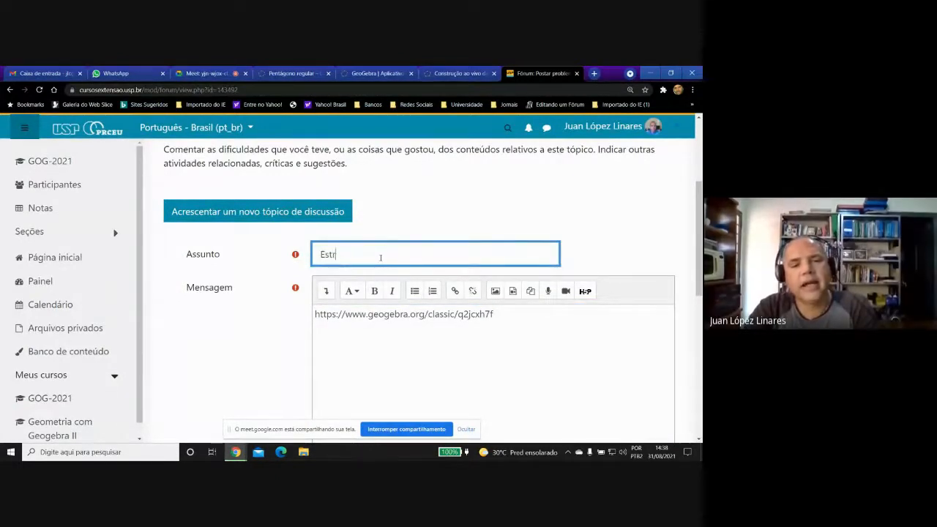
pyautogui.write('ela de ')
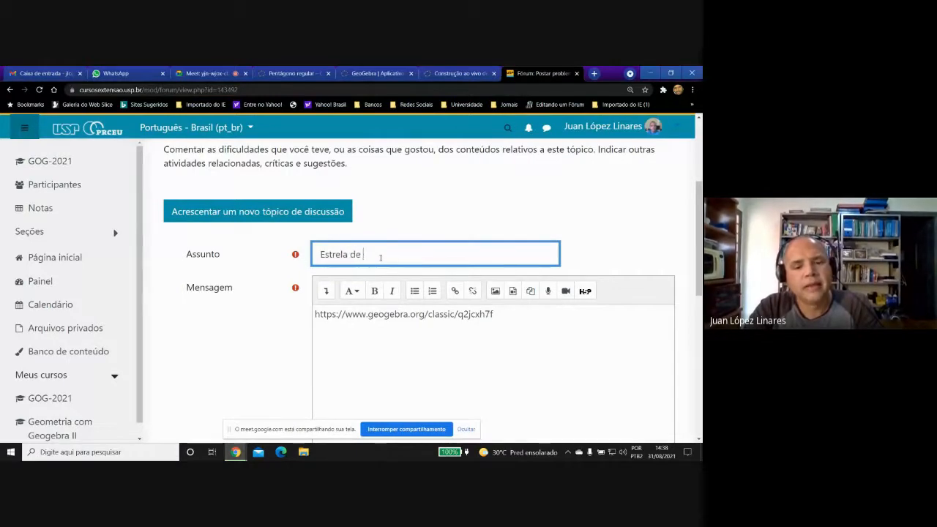
pyautogui.write('cincp')
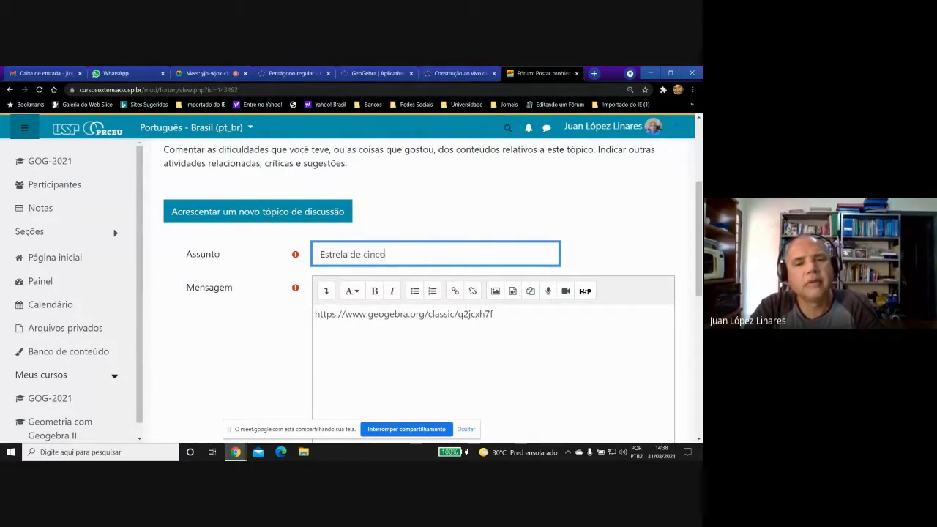
pyautogui.write(' pont')
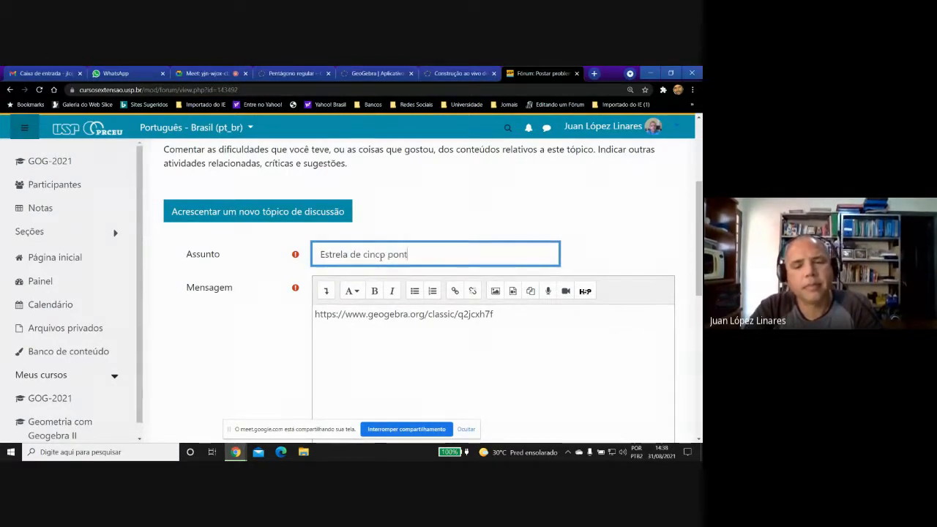
pyautogui.write('as ao')
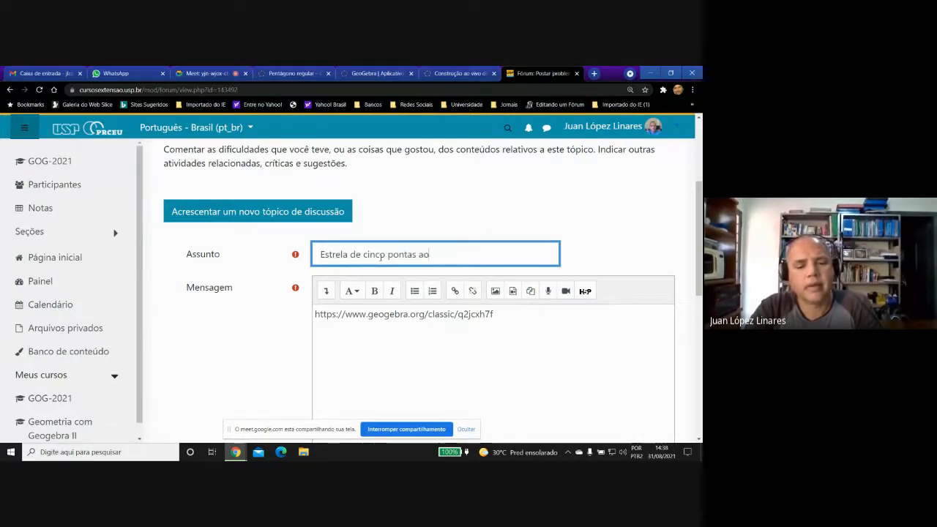
pyautogui.write(' vivo')
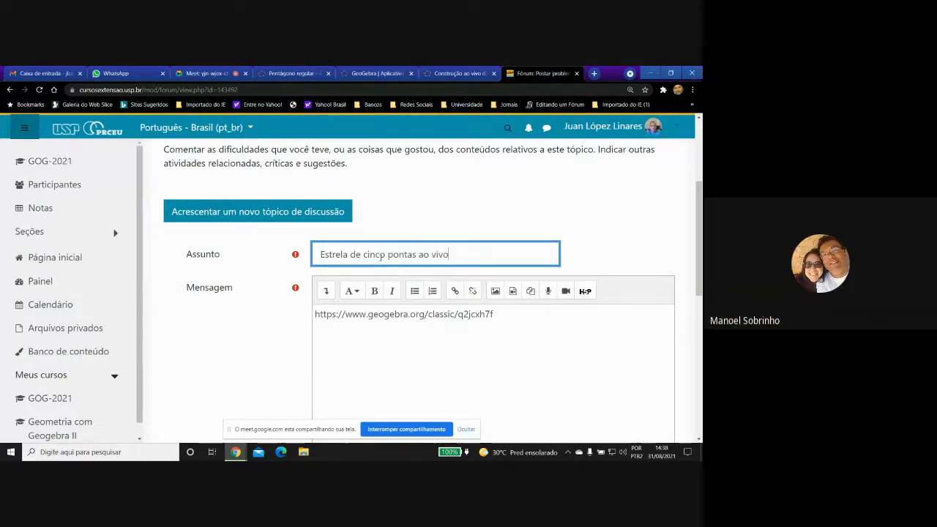
pyautogui.scroll(-2, 406, 327)
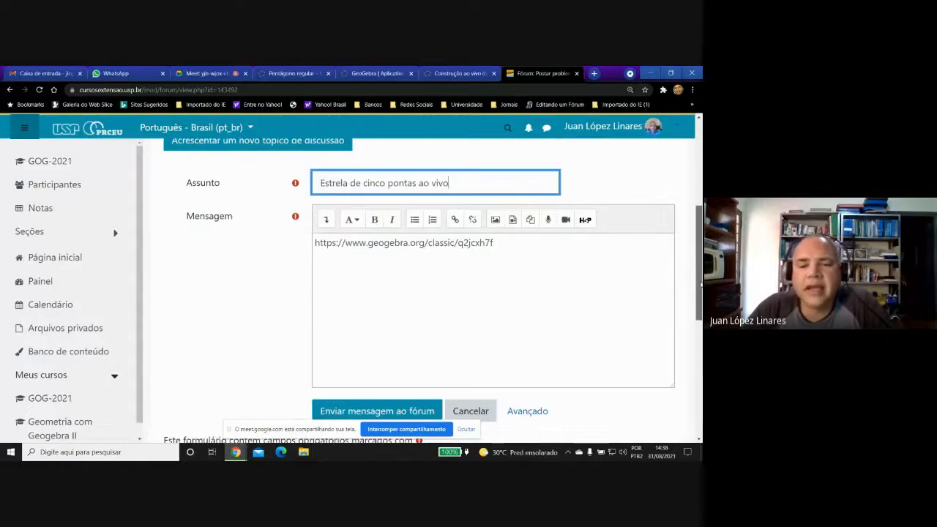
pyautogui.click(369, 373)
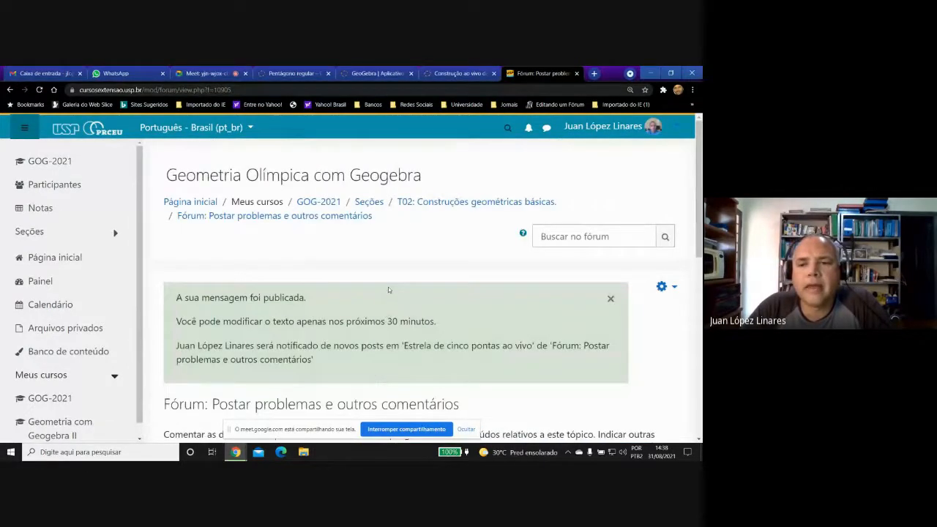
pyautogui.scroll(-1, 700, 198)
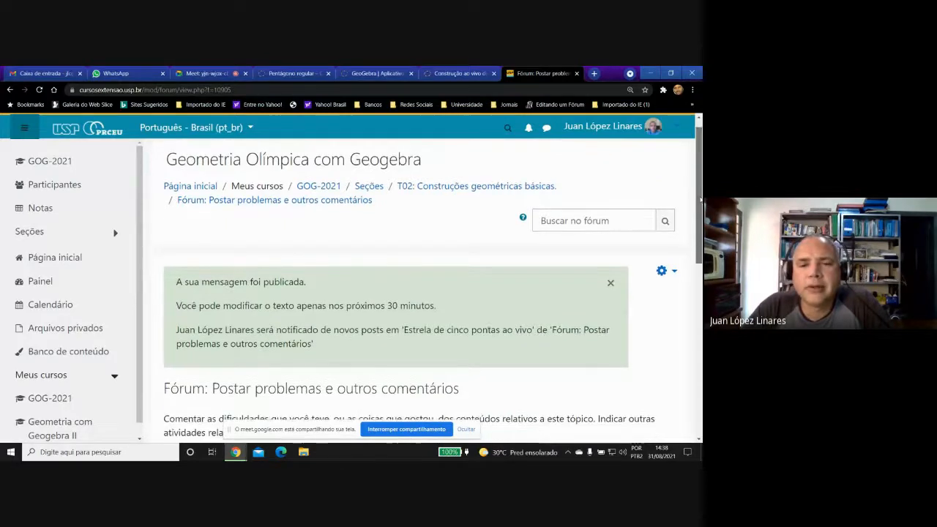
pyautogui.moveTo(700, 198); pyautogui.dragTo(694, 312)
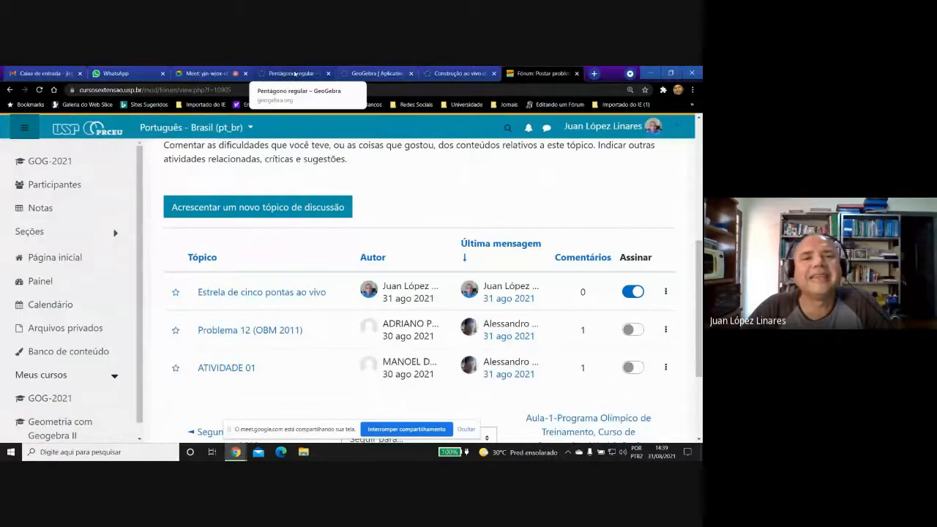
# Switch to the GeoGebra page "Pentágono regular" and copy its web address.
pyautogui.click(293, 74)
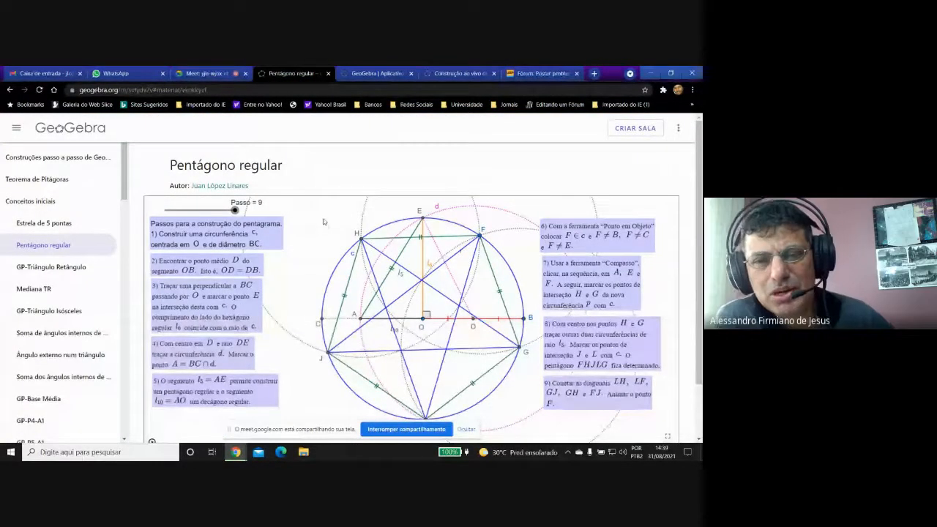
pyautogui.click(168, 90)
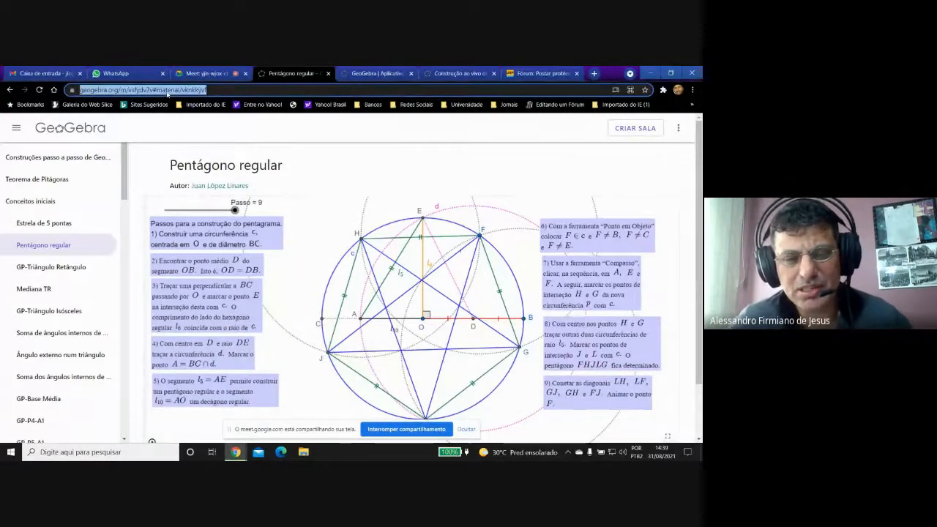
pyautogui.rightClick(168, 93)
pyautogui.click(192, 156)
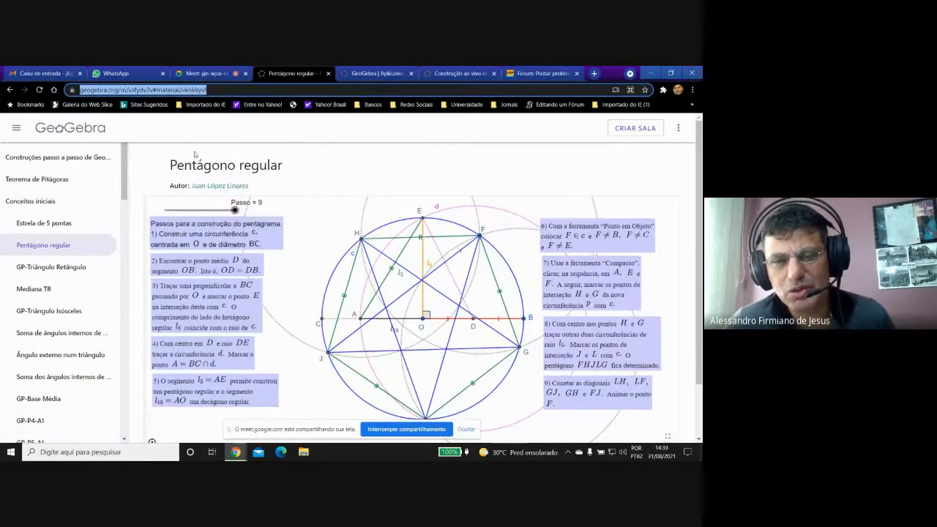
pyautogui.click(218, 74)
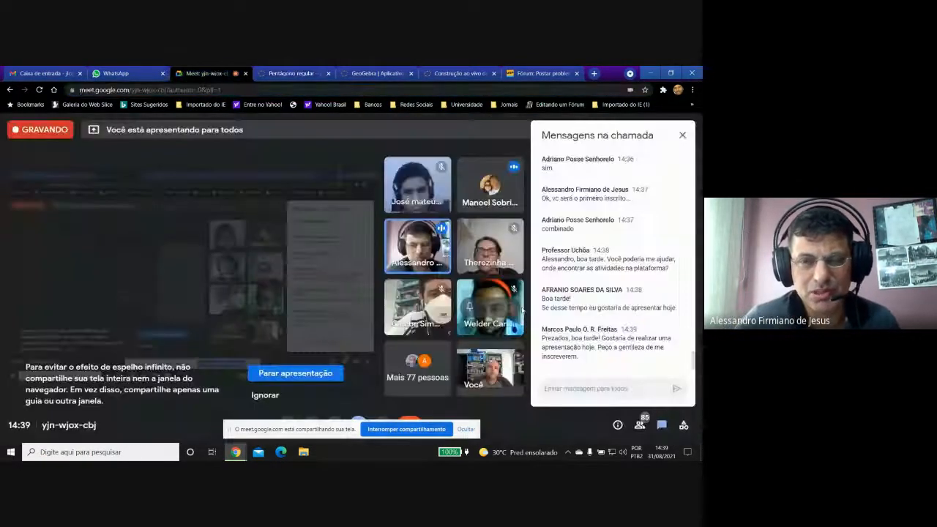
pyautogui.rightClick(572, 388)
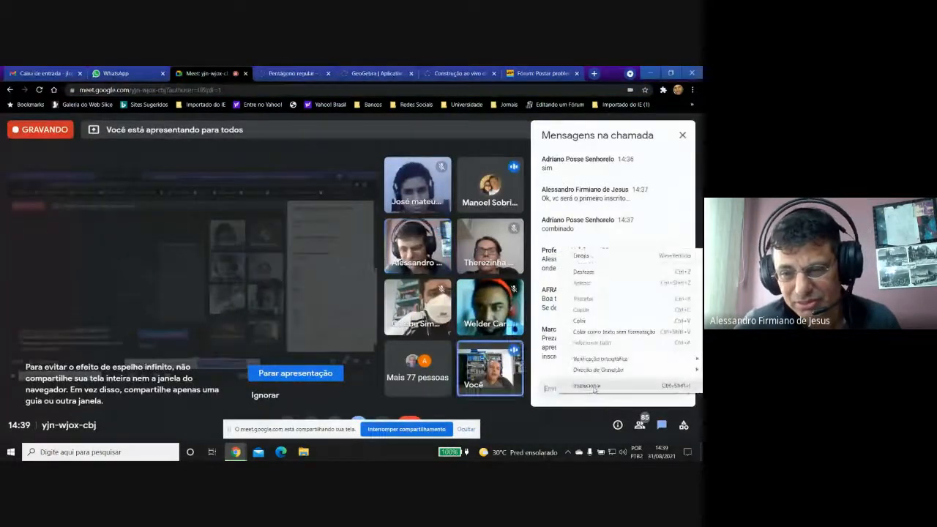
pyautogui.click(580, 321)
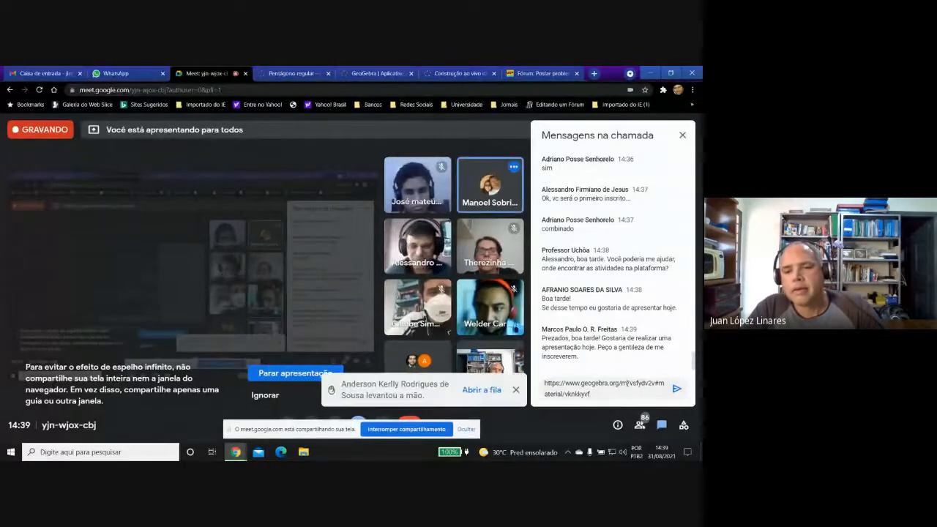
pyautogui.moveTo(627, 382); pyautogui.dragTo(564, 393)
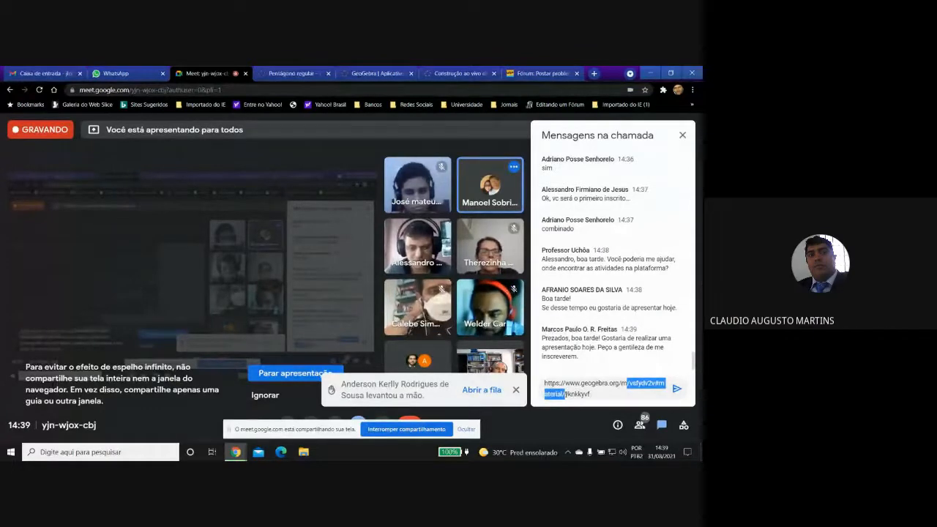
pyautogui.press('BackSpace')
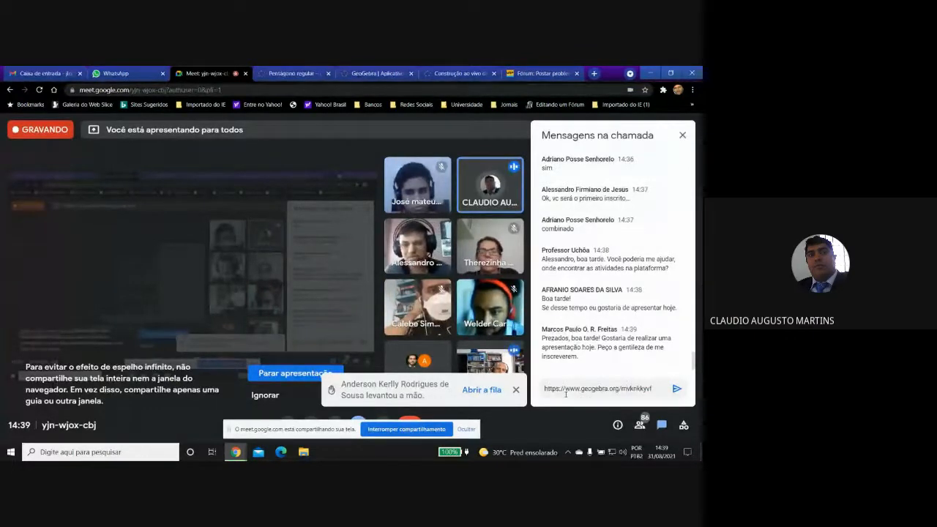
pyautogui.write('/')
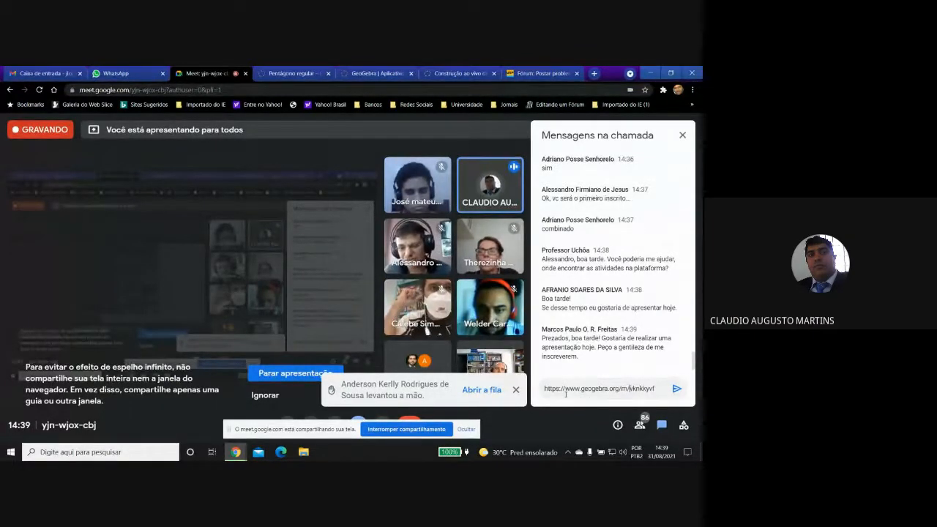
pyautogui.click(677, 389)
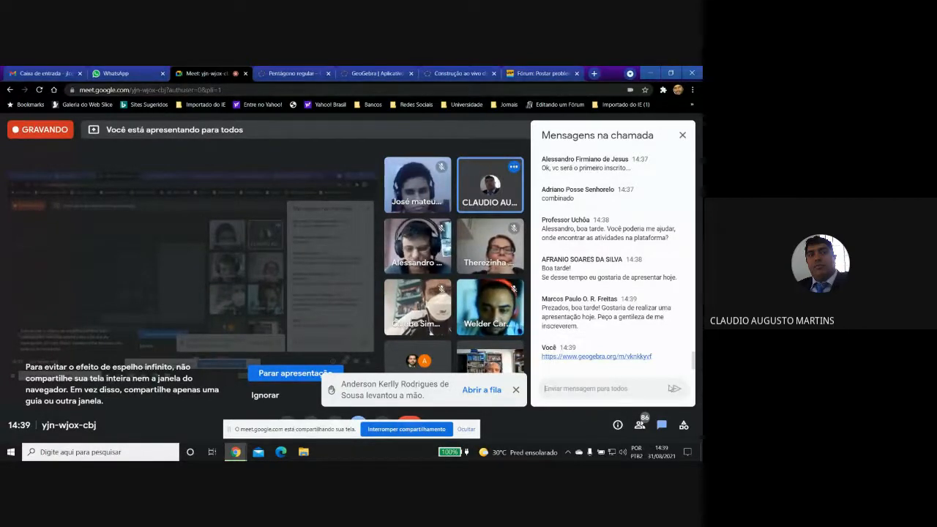
# Dismiss the raised-hand notification in the call and return to the live star construction in GeoGebra.
pyautogui.click(517, 390)
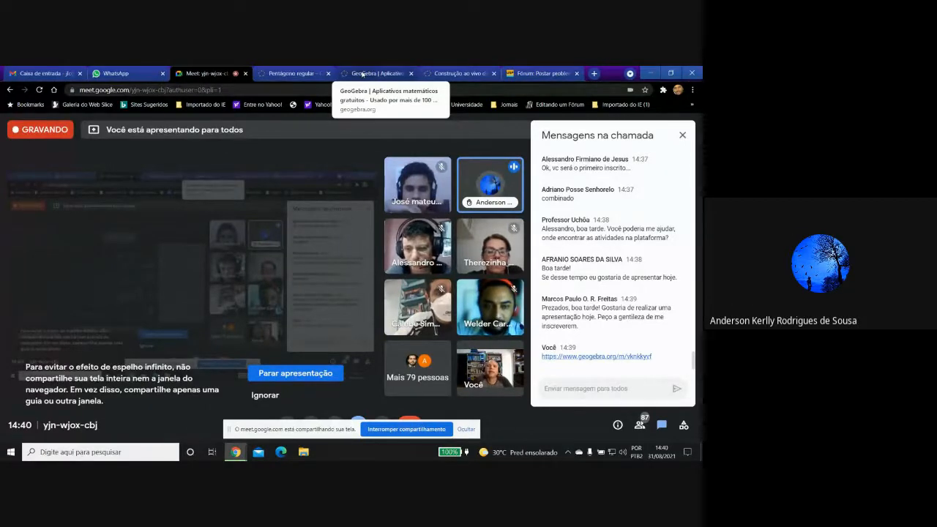
pyautogui.click(445, 75)
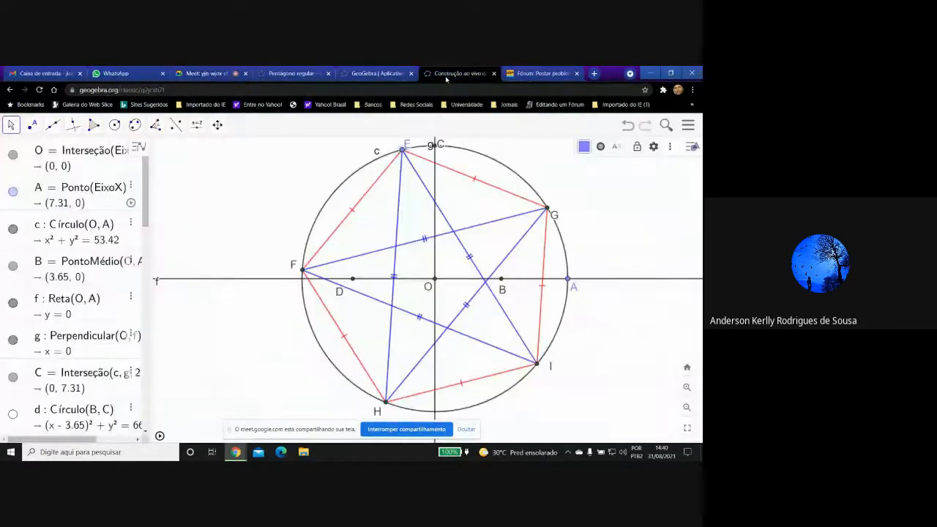
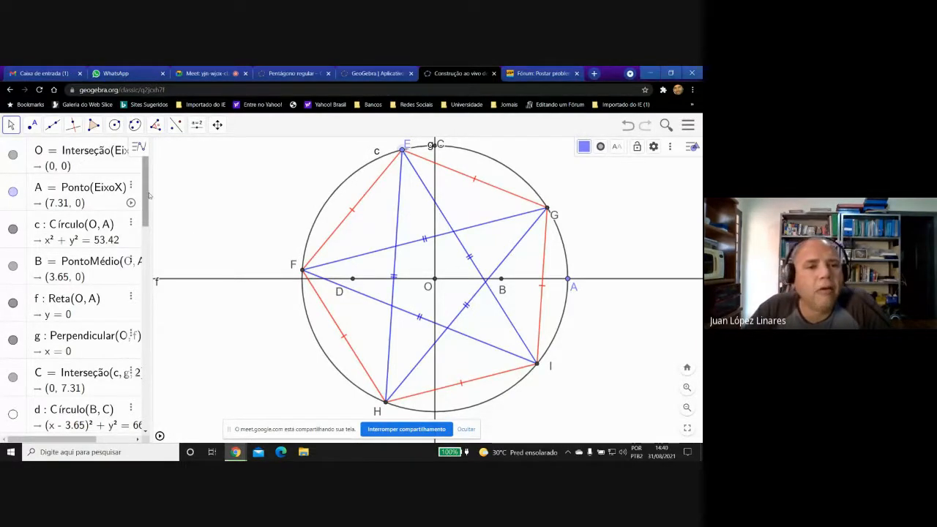
# Create a slider named Passo with the value 0 and show it in the graphics view.
pyautogui.moveTo(146, 195); pyautogui.dragTo(145, 197)
pyautogui.moveTo(154, 240); pyautogui.dragTo(161, 396)
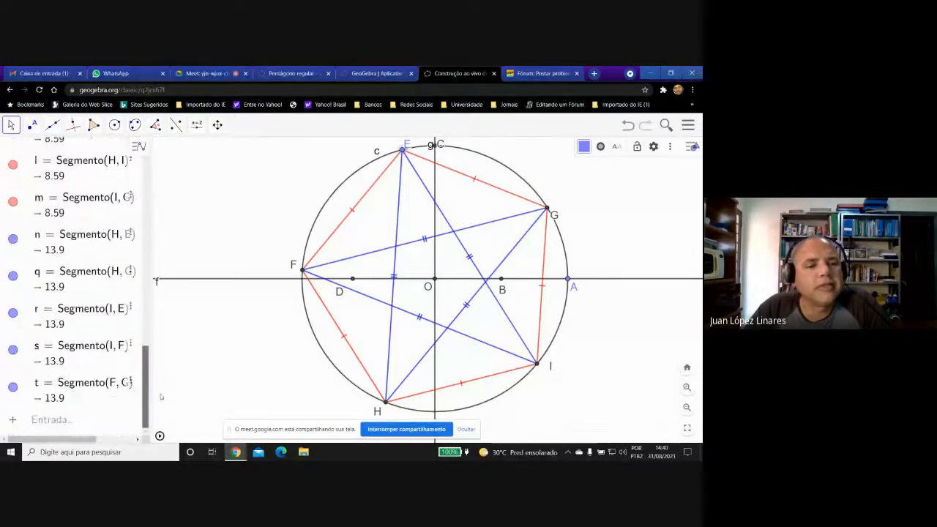
pyautogui.click(106, 425)
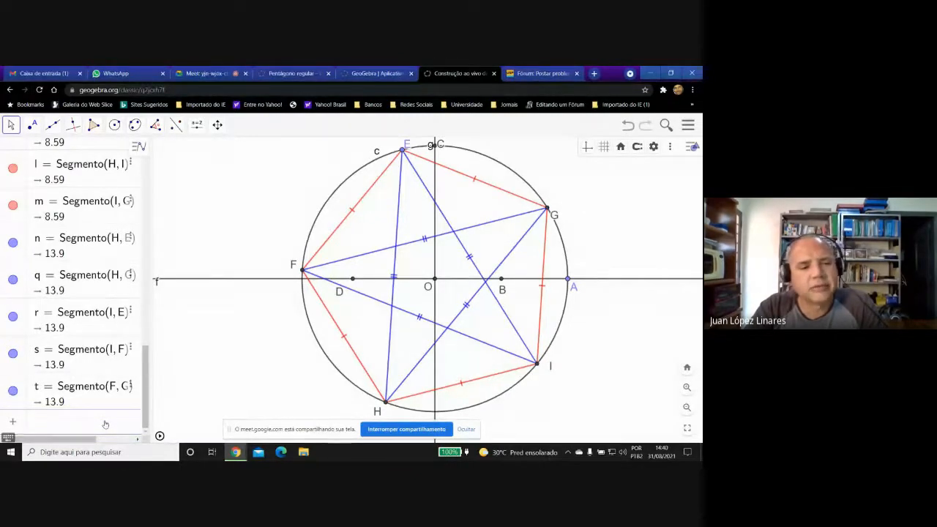
pyautogui.write('P')
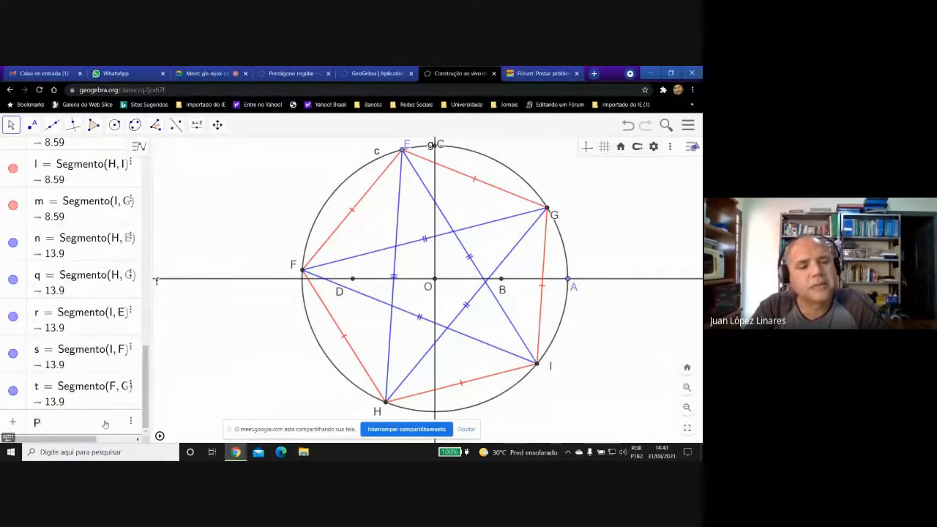
pyautogui.write('asso')
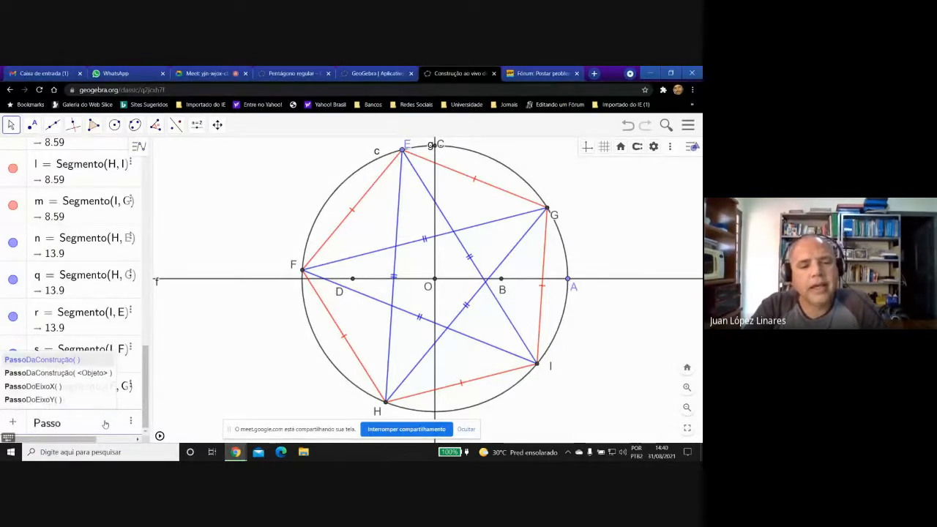
pyautogui.write(' =')
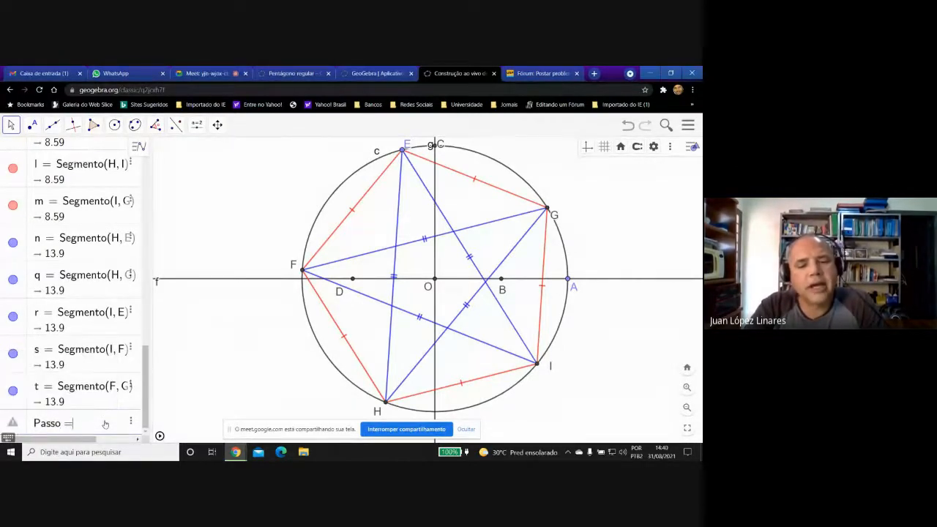
pyautogui.write(' 0')
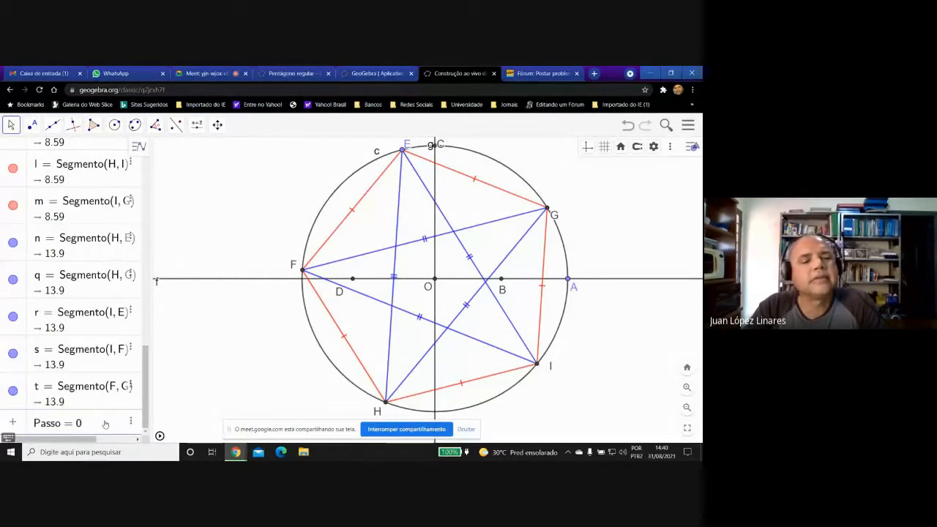
pyautogui.press('Return')
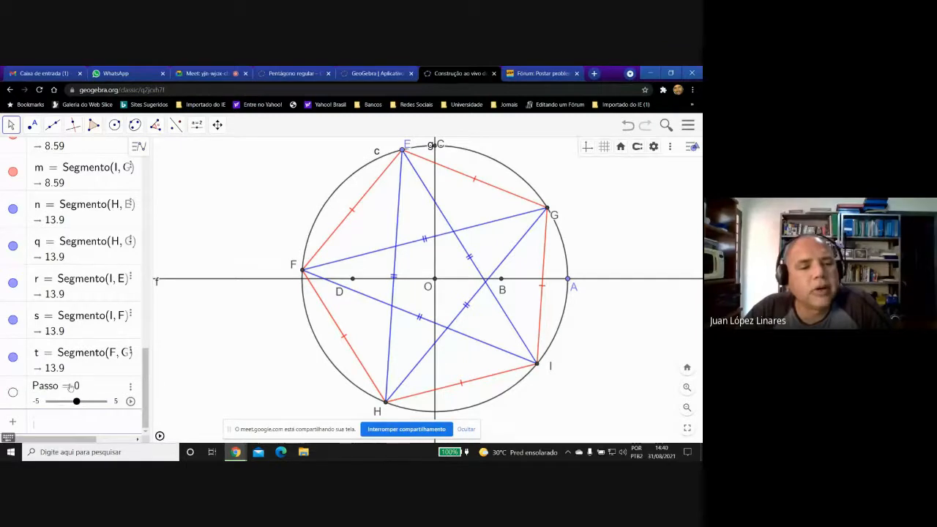
pyautogui.click(13, 394)
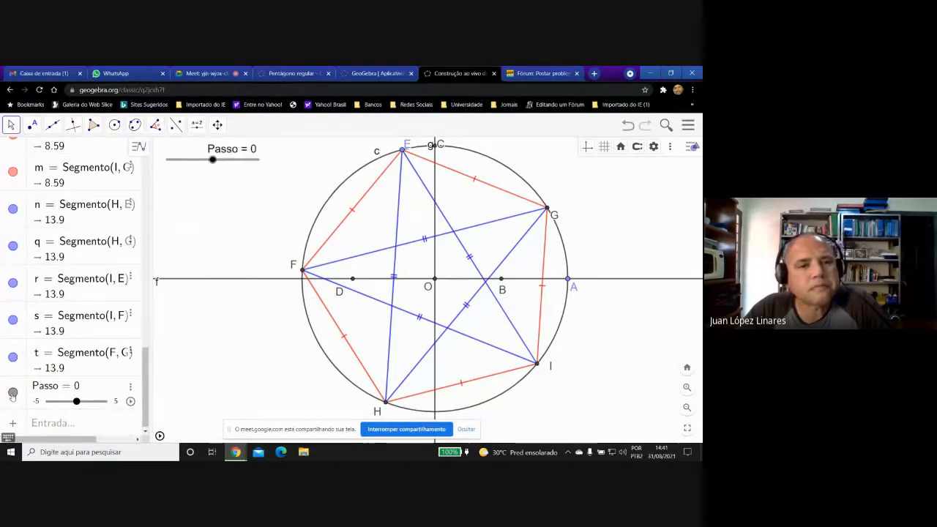
# Set the Passo slider's minimum to 0 and its increment to 1, and close its settings.
pyautogui.click(130, 388)
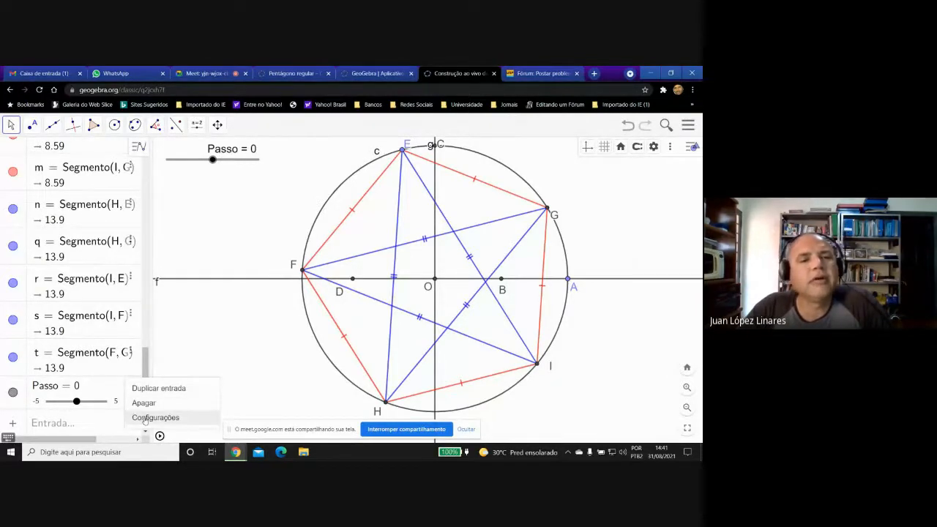
pyautogui.click(155, 417)
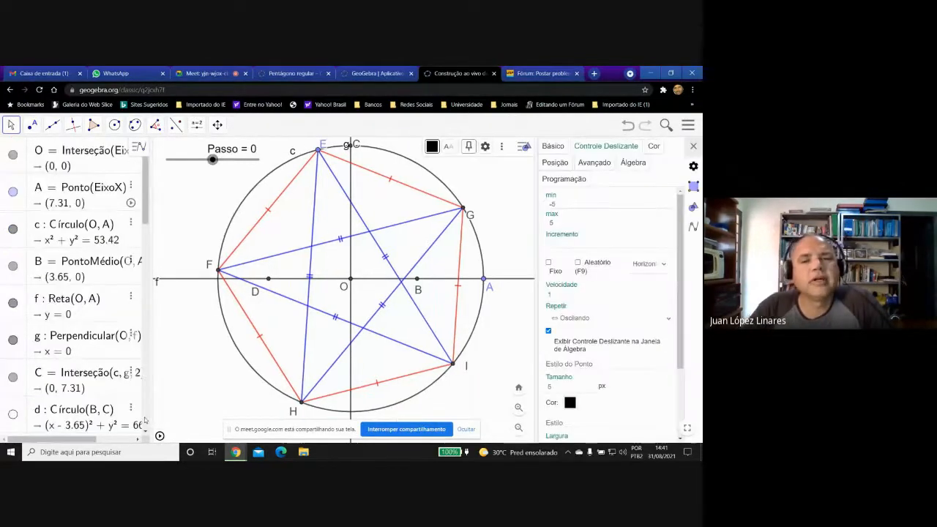
pyautogui.click(555, 204)
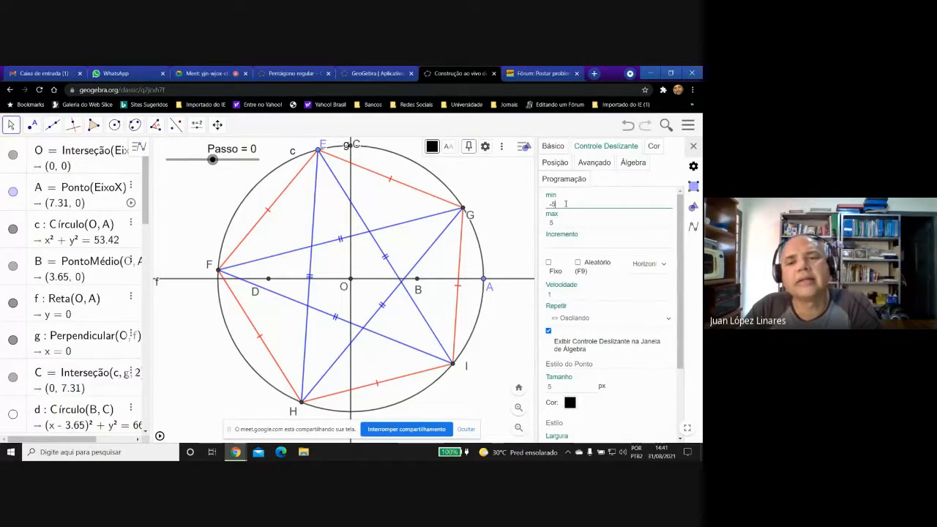
pyautogui.moveTo(565, 205); pyautogui.dragTo(545, 202)
pyautogui.write('0')
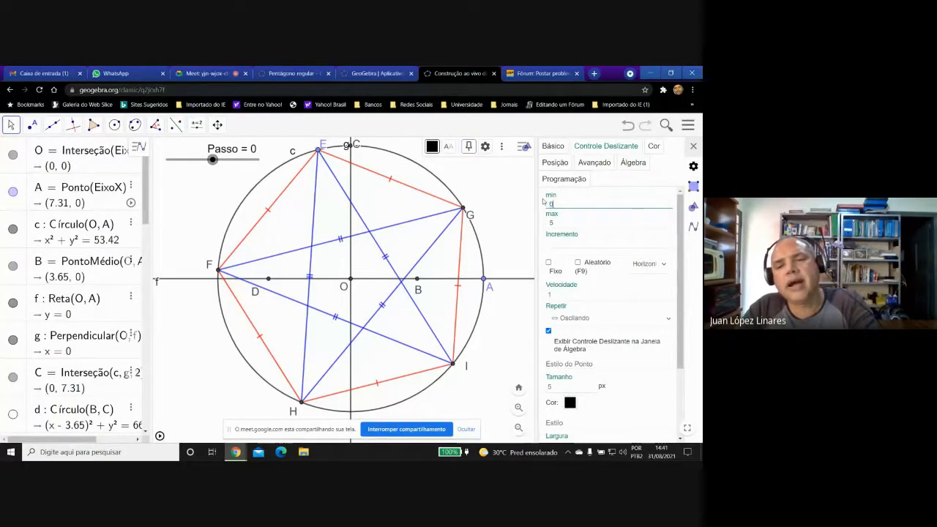
pyautogui.click(550, 241)
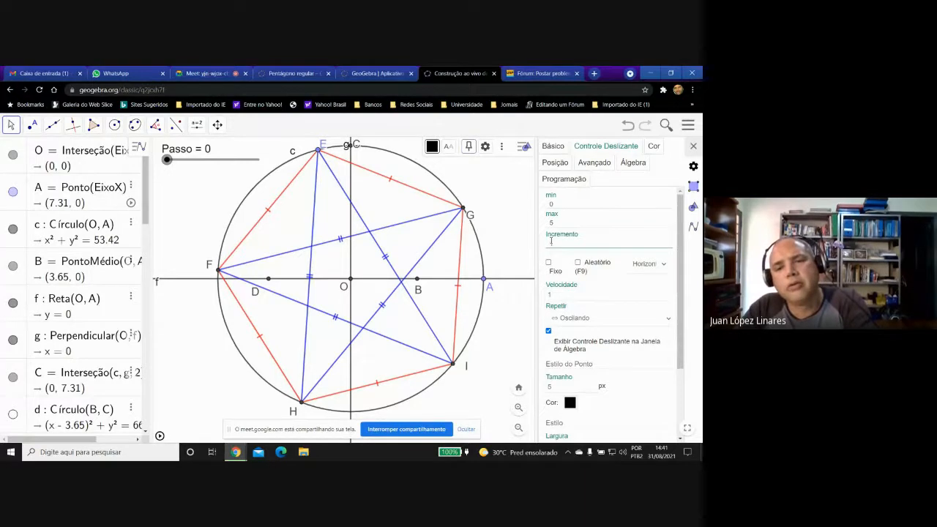
pyautogui.click(693, 146)
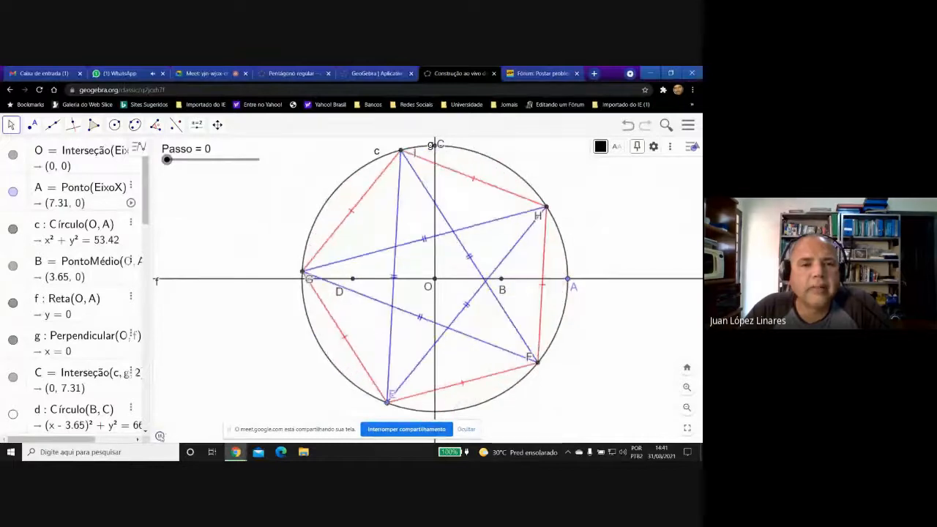
# Stop the animation and enter the display condition 0<Passo<3 for the red pentagon side IG.
pyautogui.click(160, 437)
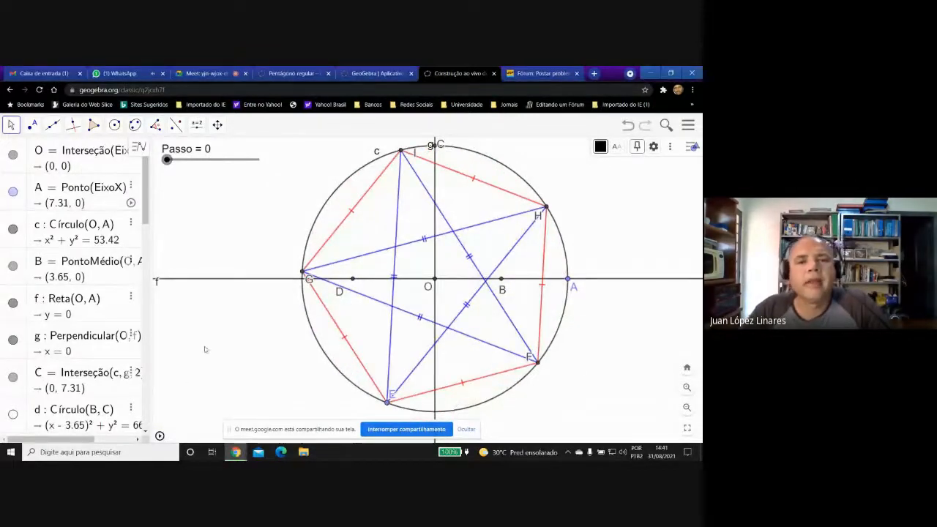
pyautogui.rightClick(366, 199)
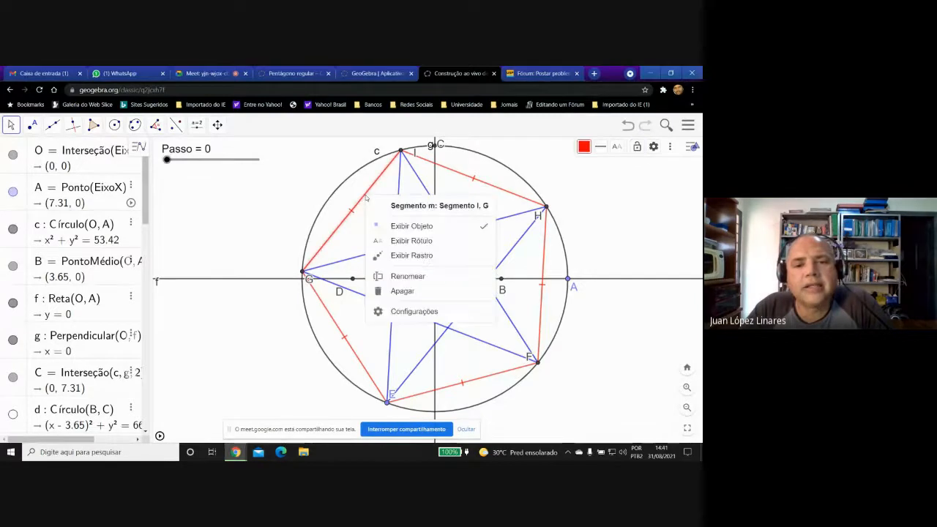
pyautogui.click(400, 313)
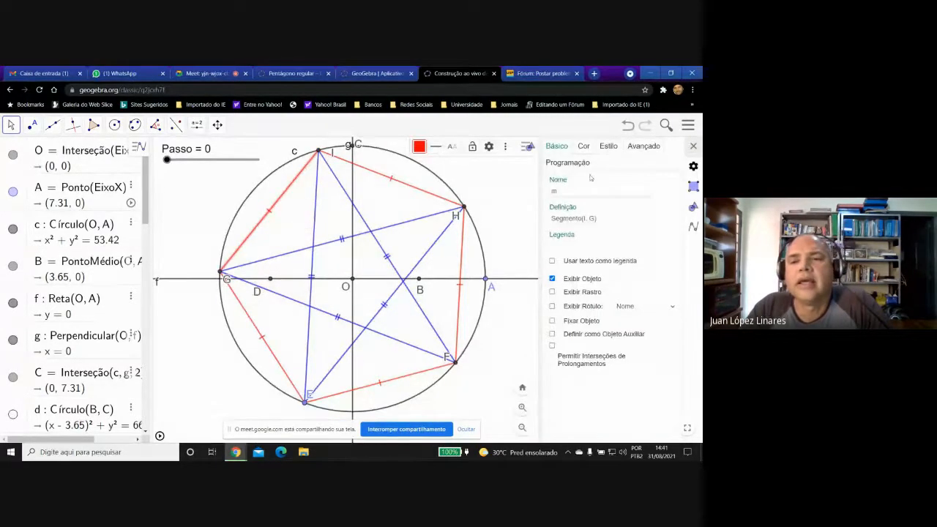
pyautogui.click(644, 148)
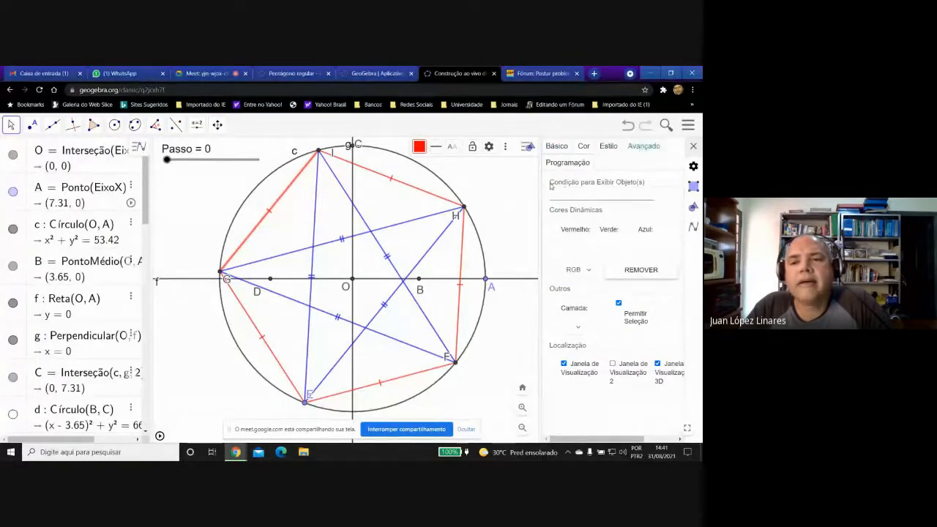
pyautogui.click(602, 195)
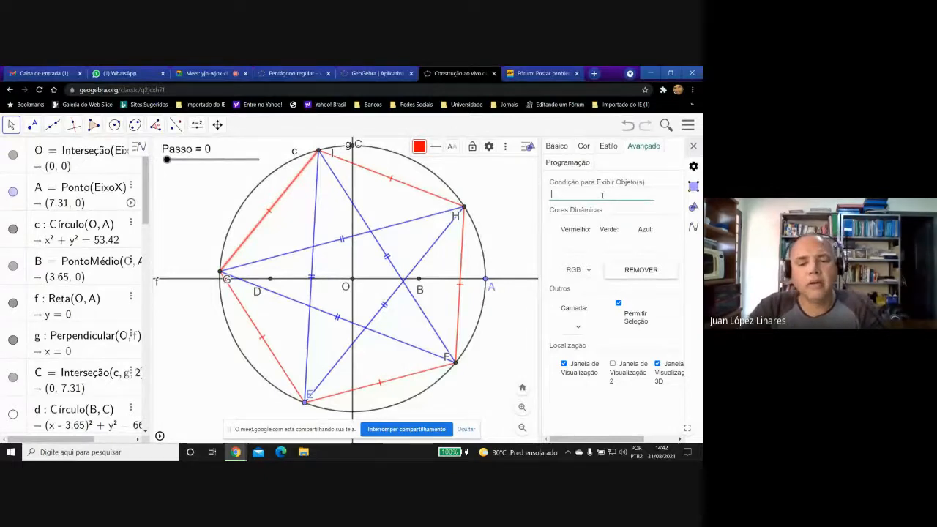
pyautogui.write('d<')
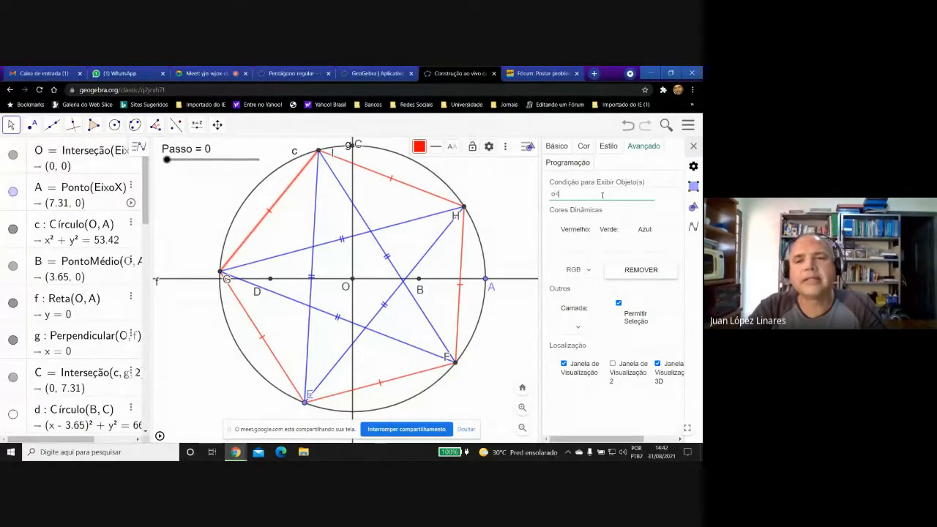
pyautogui.write('P')
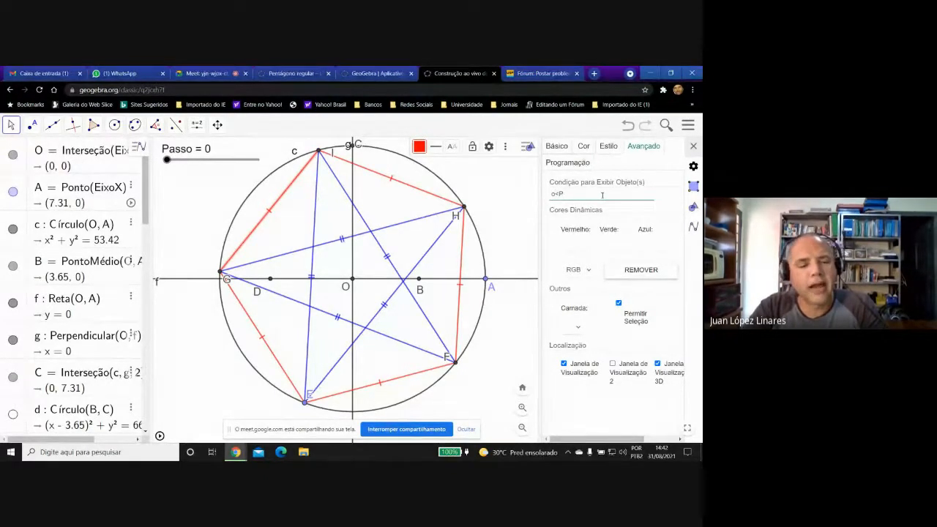
pyautogui.write('a')
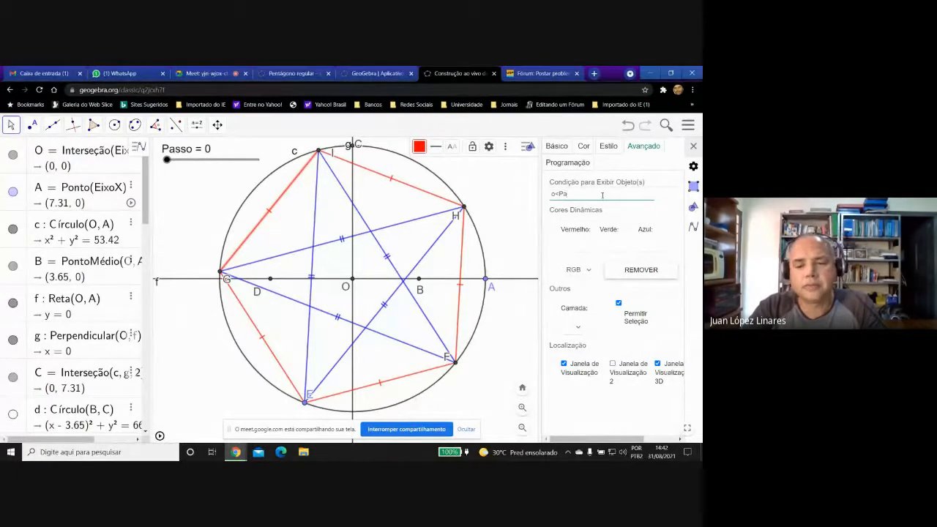
pyautogui.press('BackSpace')
pyautogui.press('BackSpace')
pyautogui.press('BackSpace')
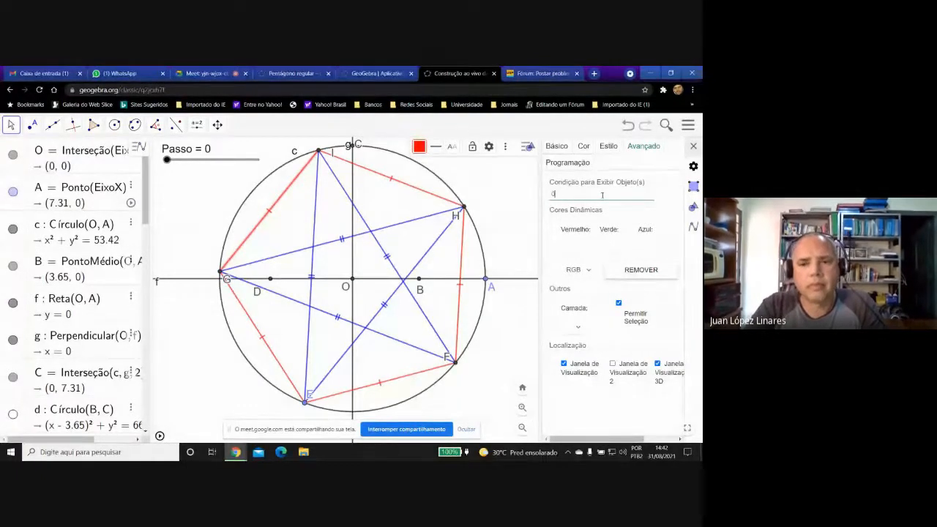
pyautogui.write('<')
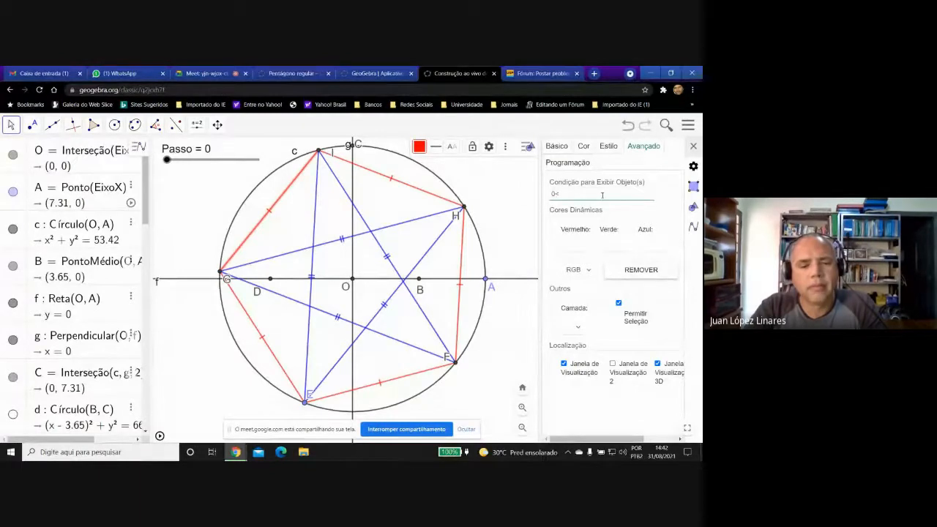
pyautogui.write('Passo')
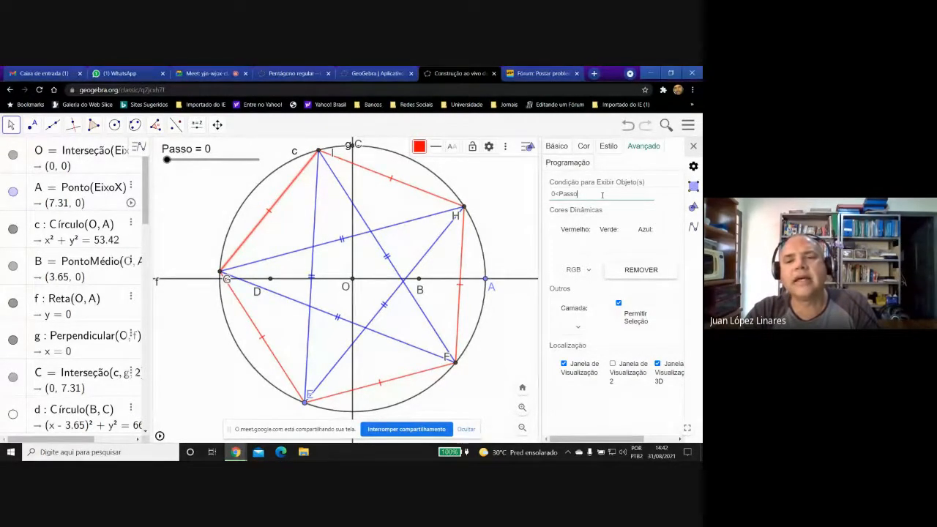
pyautogui.write('<')
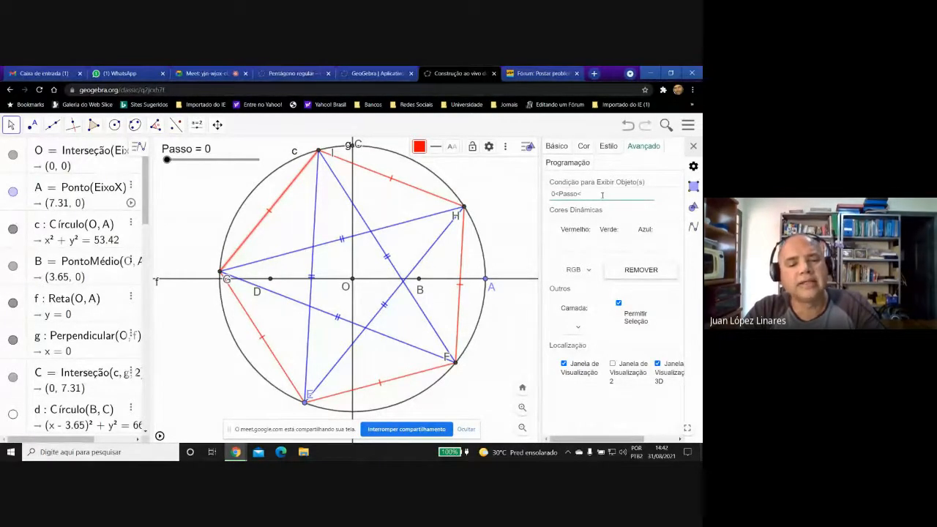
pyautogui.write('3')
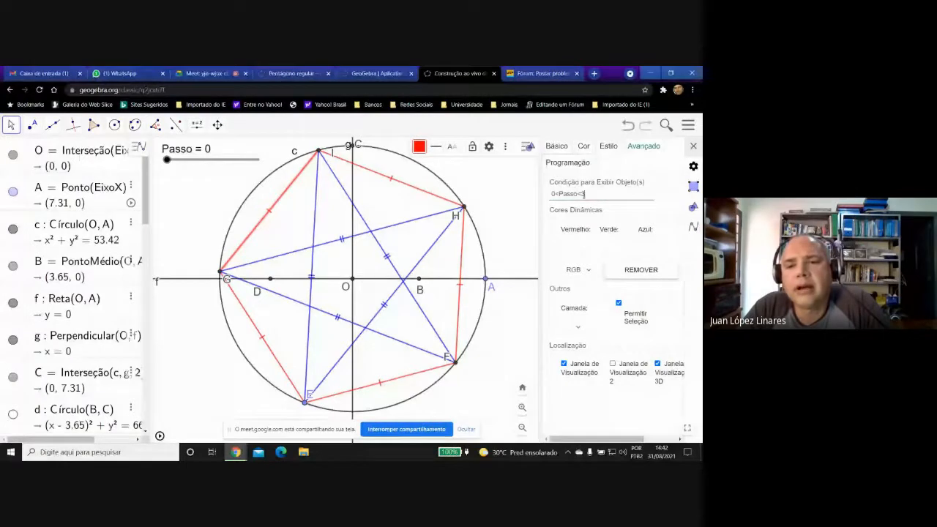
# Copy the condition 0<Passo<3 and apply it as the display condition of the red side HI.
pyautogui.moveTo(584, 194); pyautogui.dragTo(550, 193)
pyautogui.hotkey('ctrl', 'c')
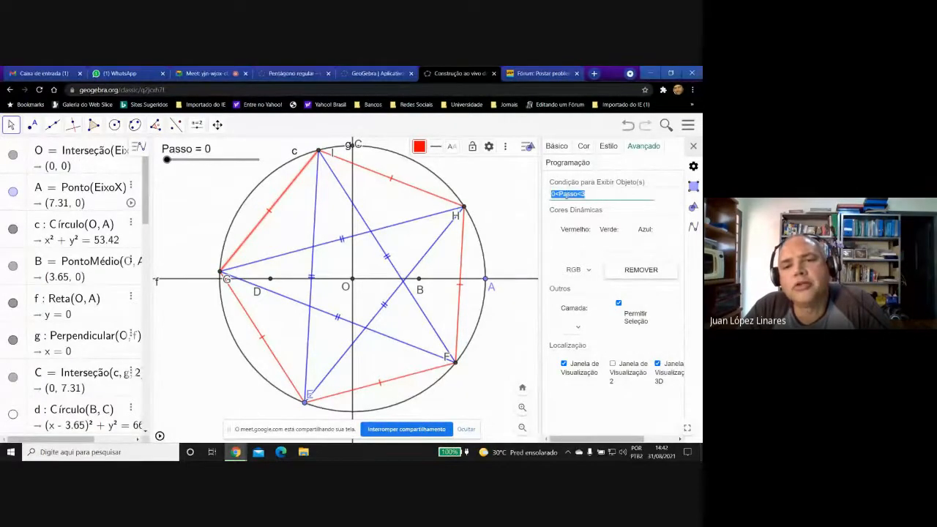
pyautogui.rightClick(565, 194)
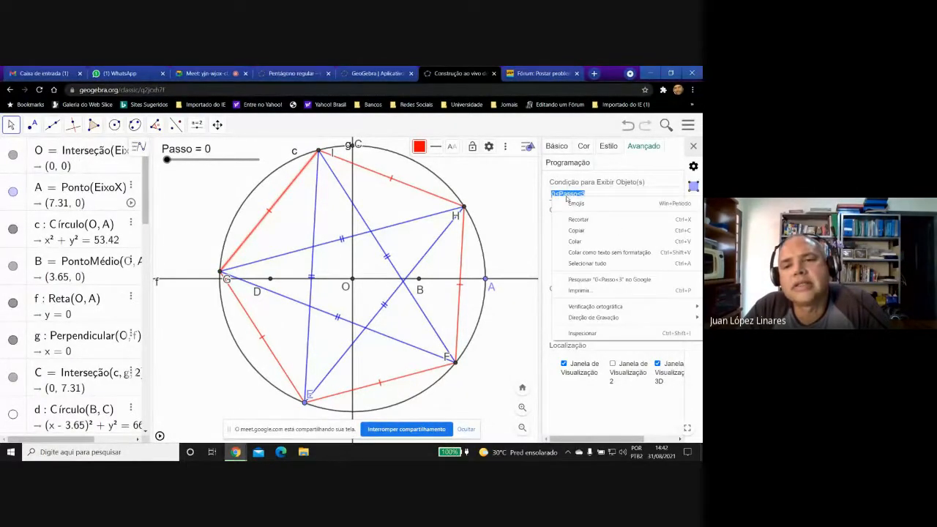
pyautogui.click(574, 232)
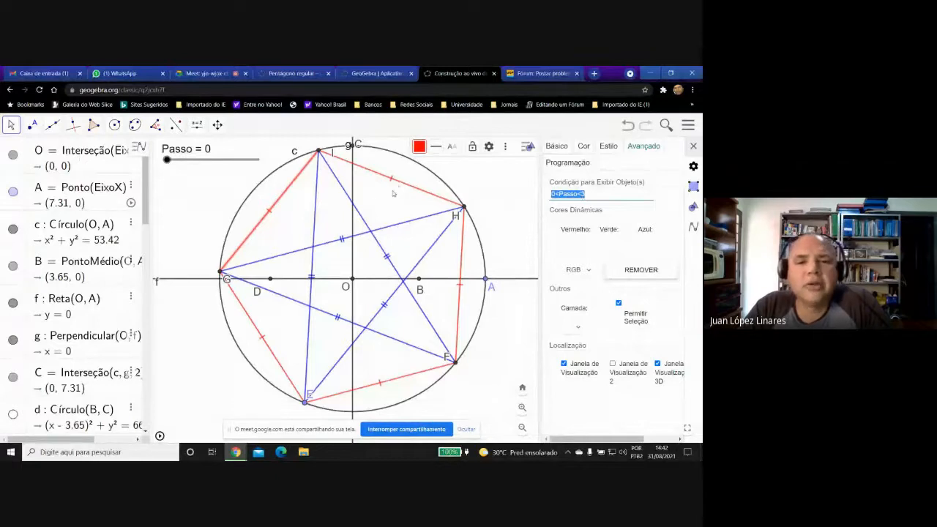
pyautogui.press('BackSpace')
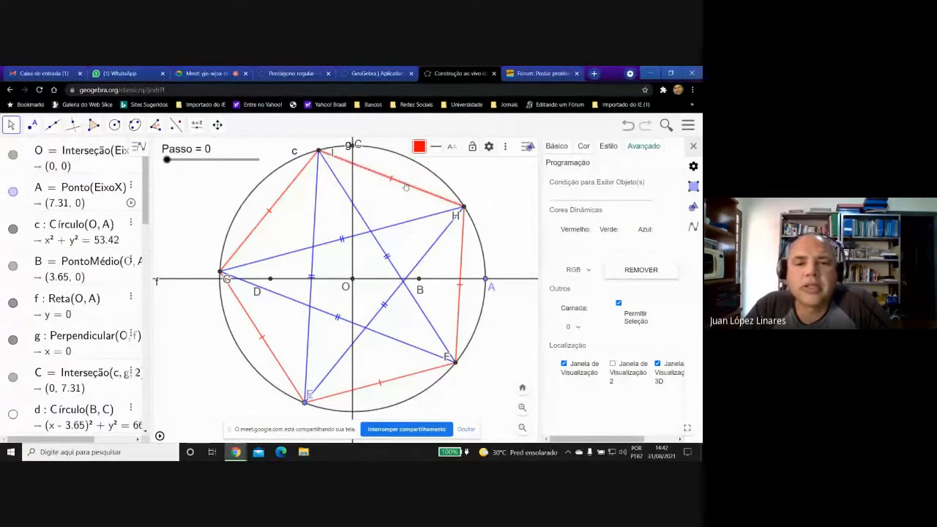
pyautogui.rightClick(567, 195)
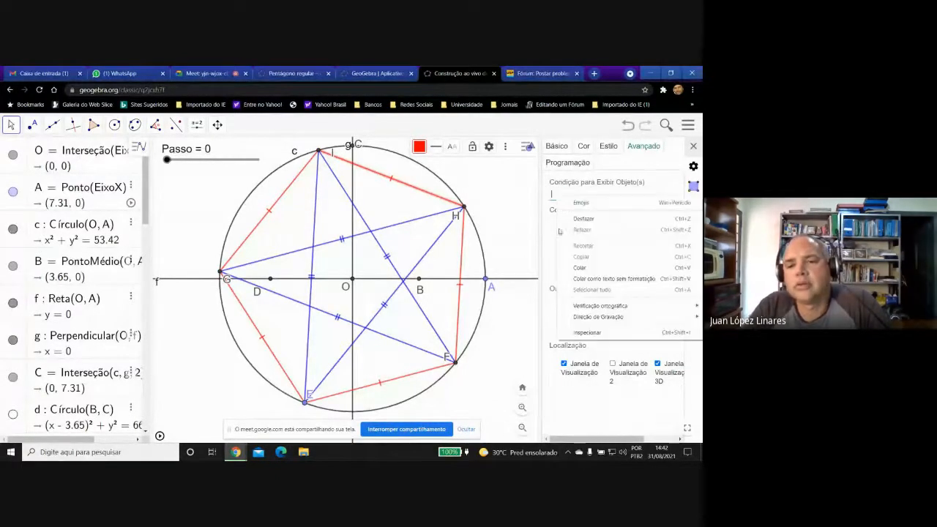
pyautogui.click(578, 270)
pyautogui.press('Return')
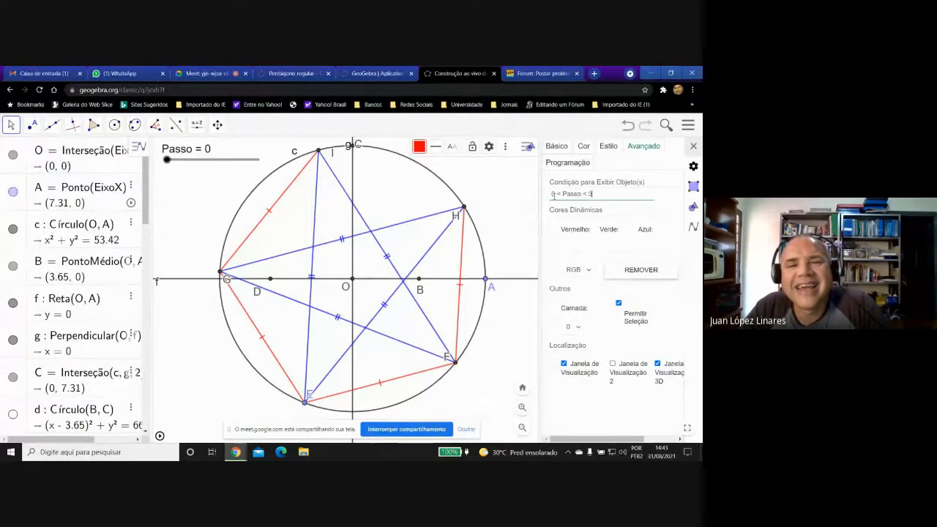
# Apply the copied display condition 0<Passo<3 to the red pentagon side between G and I.
pyautogui.click(291, 189)
pyautogui.click(578, 194)
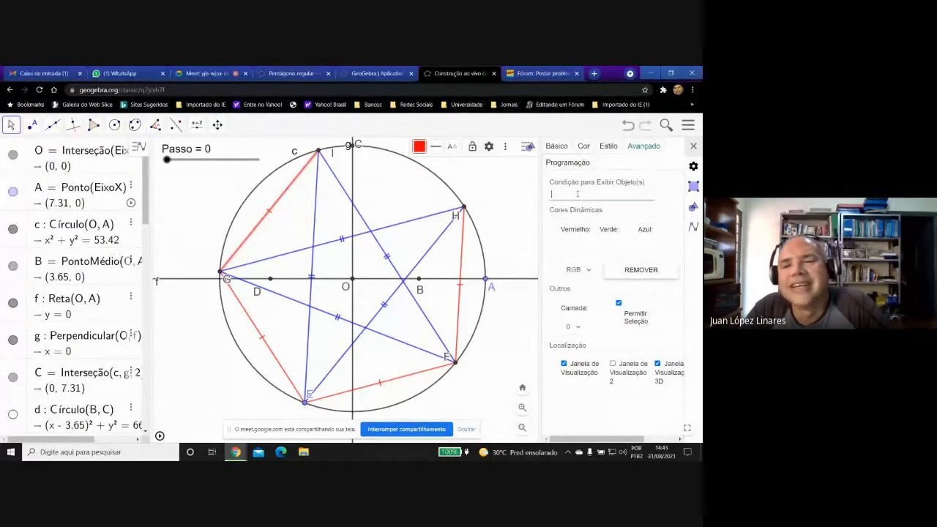
pyautogui.rightClick(577, 194)
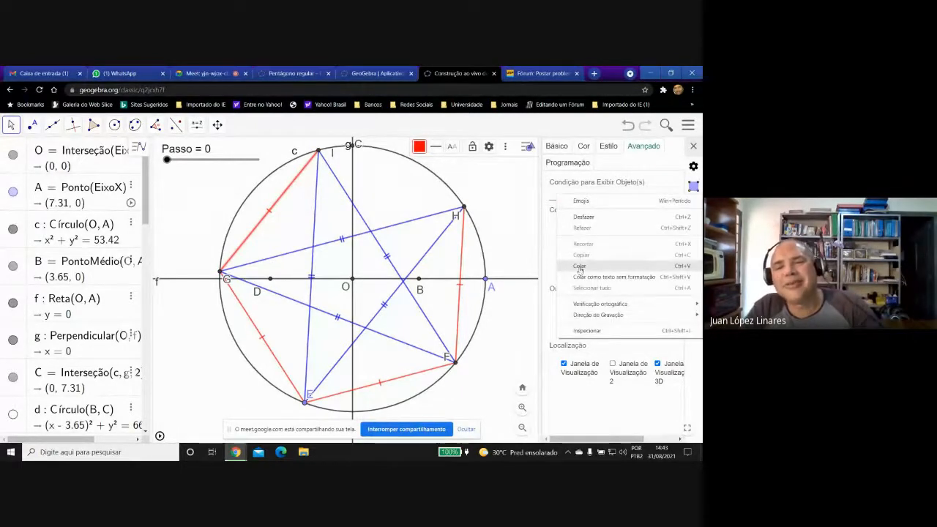
pyautogui.click(578, 266)
pyautogui.press('Return')
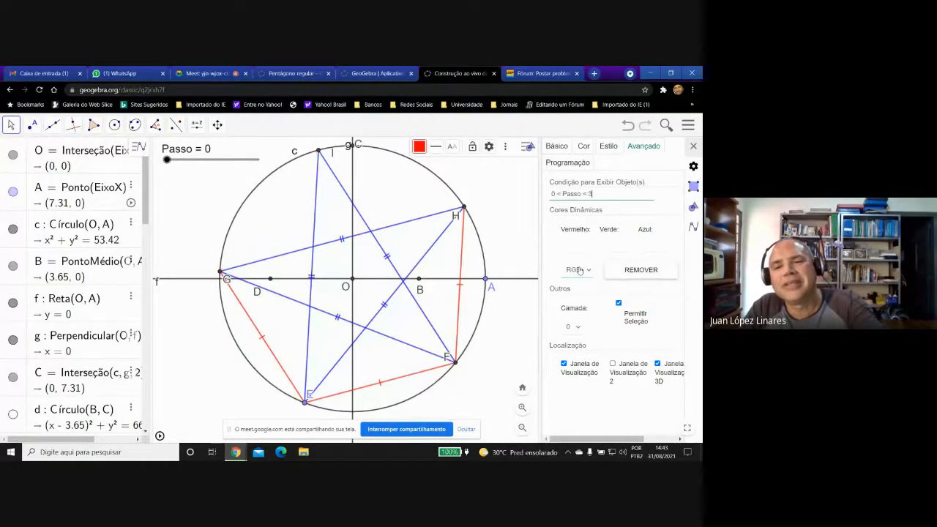
# Apply the copied display condition 0<Passo<3 to the red pentagon side between F and H.
pyautogui.click(462, 246)
pyautogui.rightClick(564, 194)
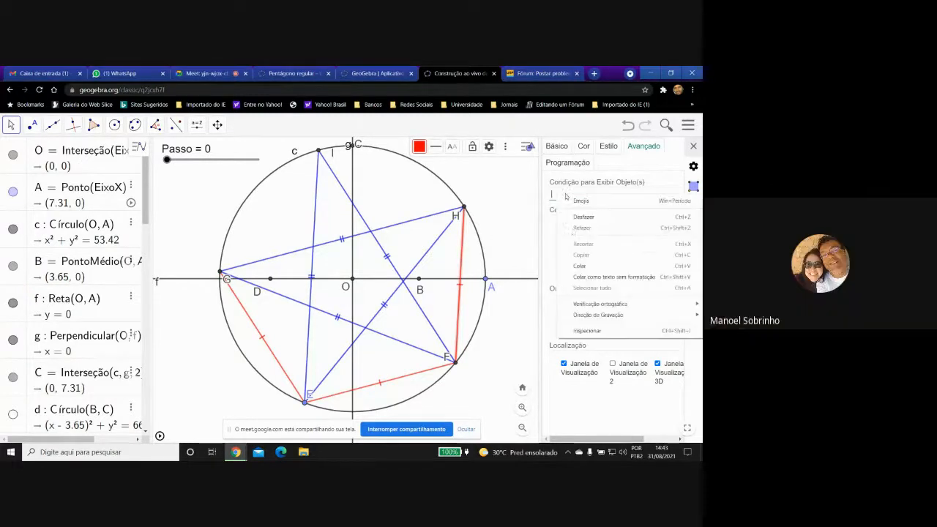
pyautogui.click(573, 266)
pyautogui.press('Return')
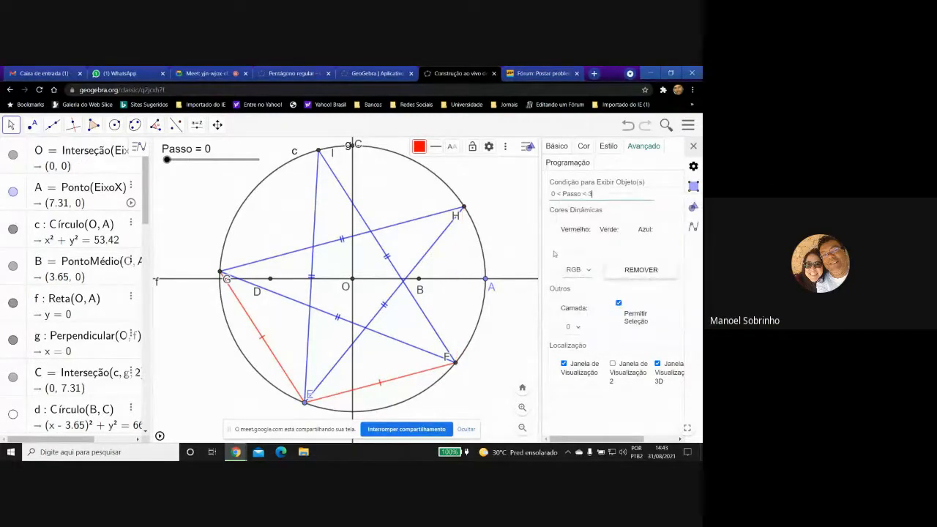
# Apply the copied display condition 0<Passo<3 to the red pentagon side between E and F.
pyautogui.click(407, 375)
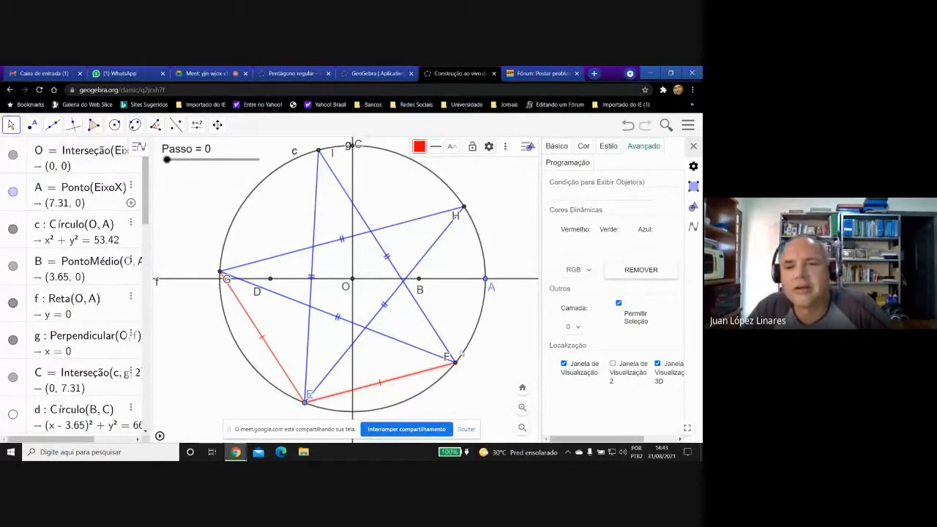
pyautogui.rightClick(583, 193)
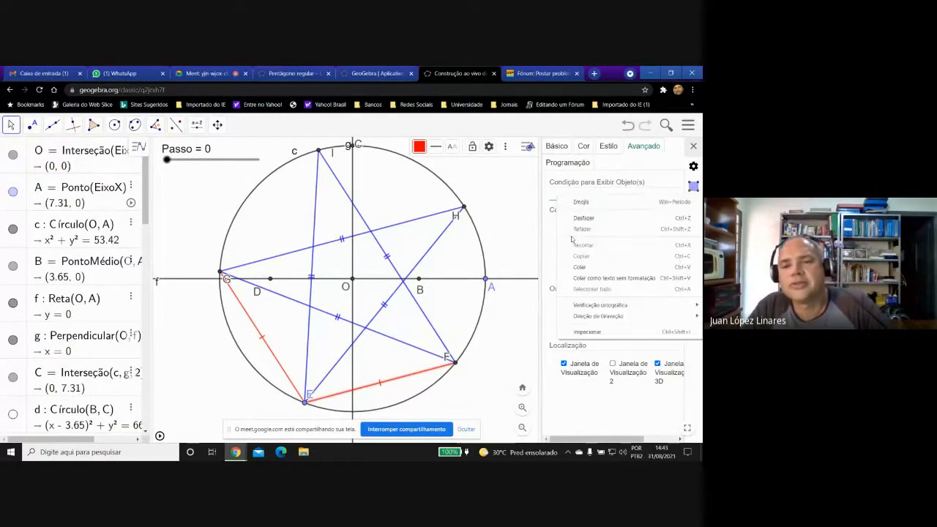
pyautogui.click(578, 269)
pyautogui.press('Return')
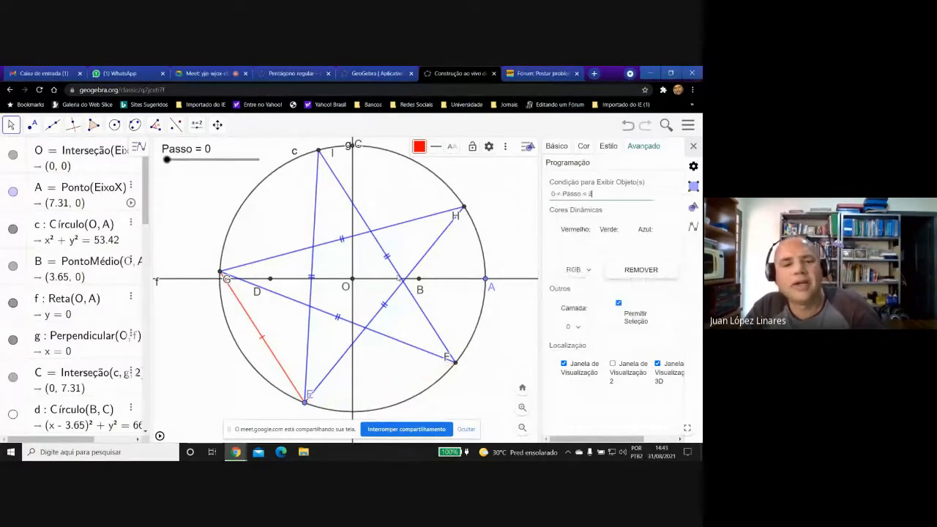
# Apply the copied display condition 0<Passo<3 to the red pentagon side between E and G.
pyautogui.click(250, 317)
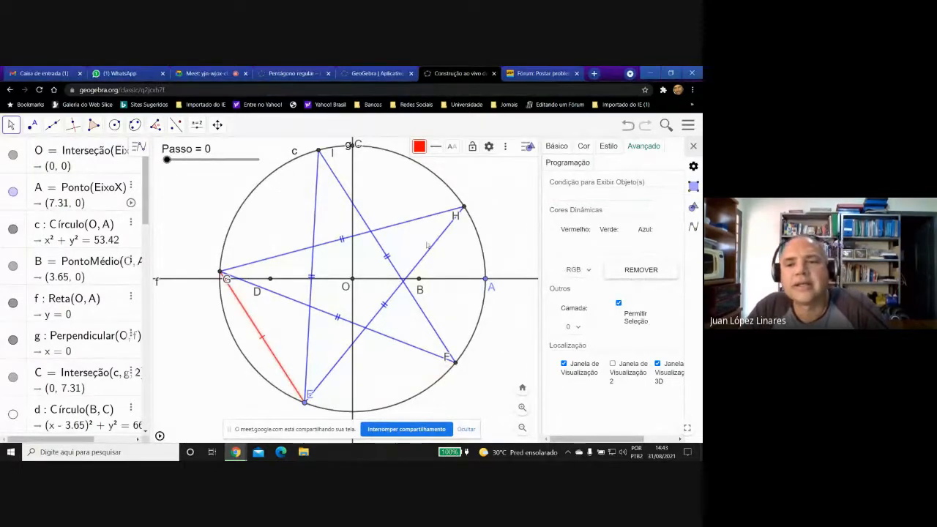
pyautogui.rightClick(571, 195)
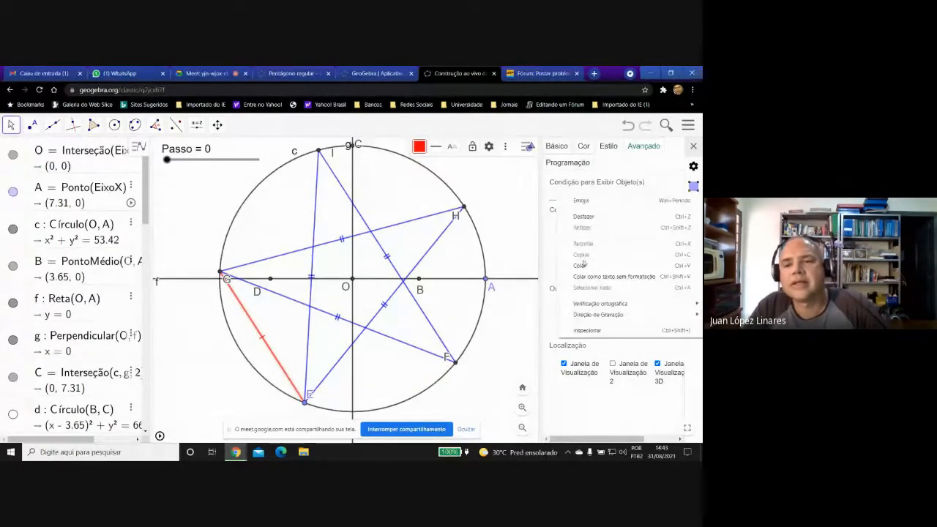
pyautogui.click(578, 266)
pyautogui.press('Return')
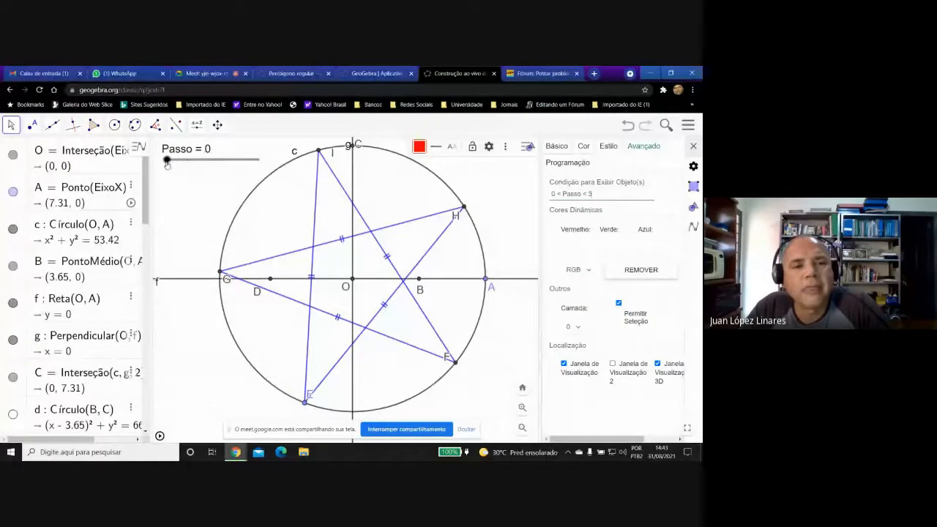
# Move the Passo slider through 1 and 2 to 3 to check when the red sides are displayed.
pyautogui.moveTo(167, 164); pyautogui.dragTo(185, 161)
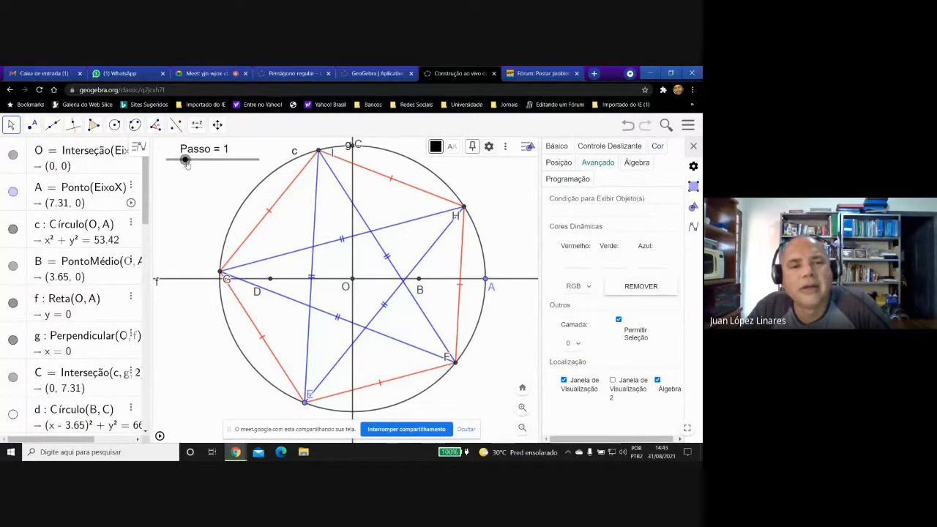
pyautogui.moveTo(186, 161); pyautogui.dragTo(203, 161)
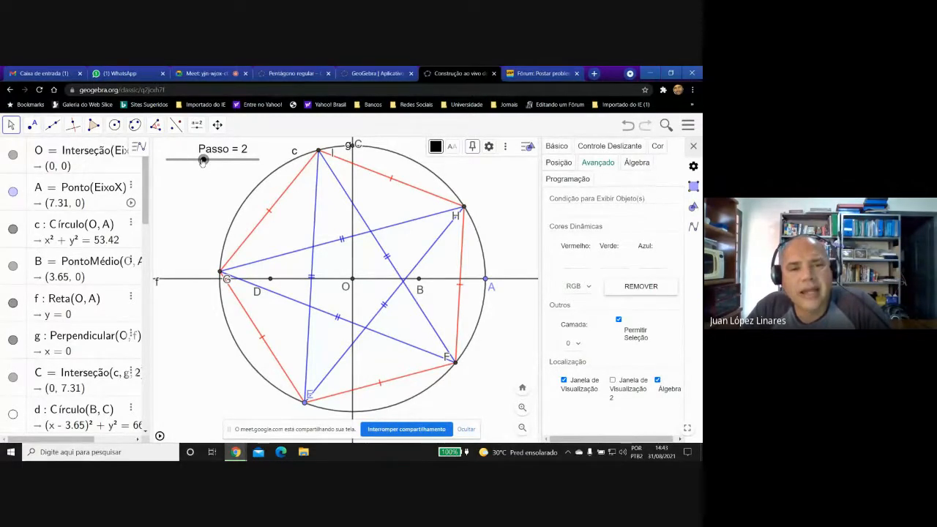
pyautogui.moveTo(204, 161); pyautogui.dragTo(221, 161)
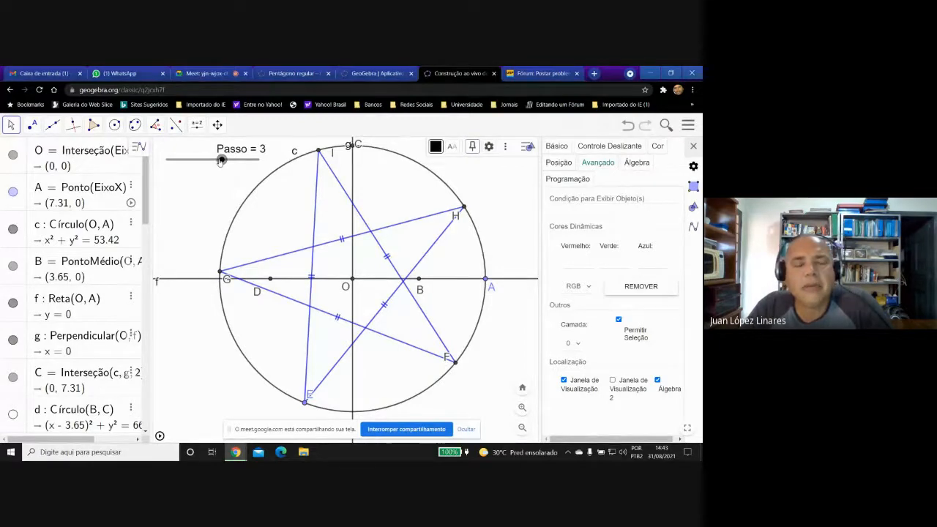
# Enter the display condition Passo=0 for the blue star segment between I and E.
pyautogui.click(316, 187)
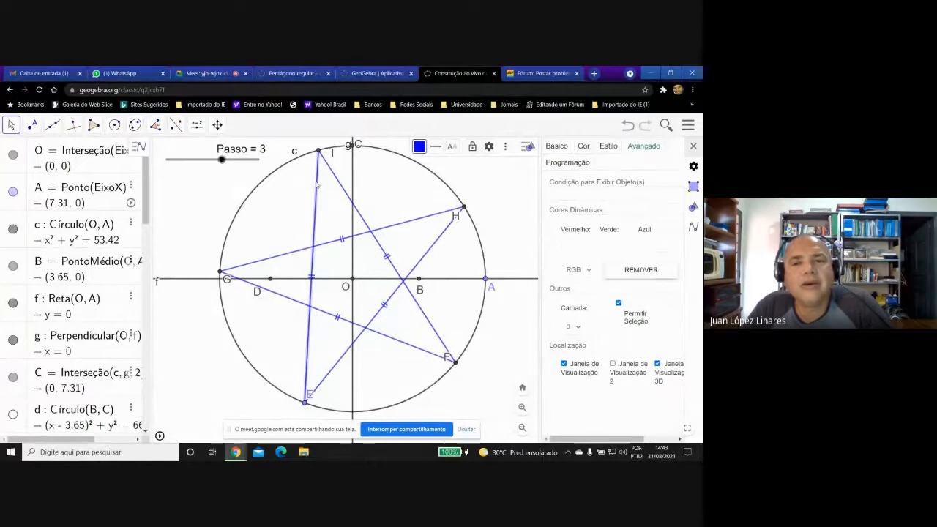
pyautogui.click(555, 195)
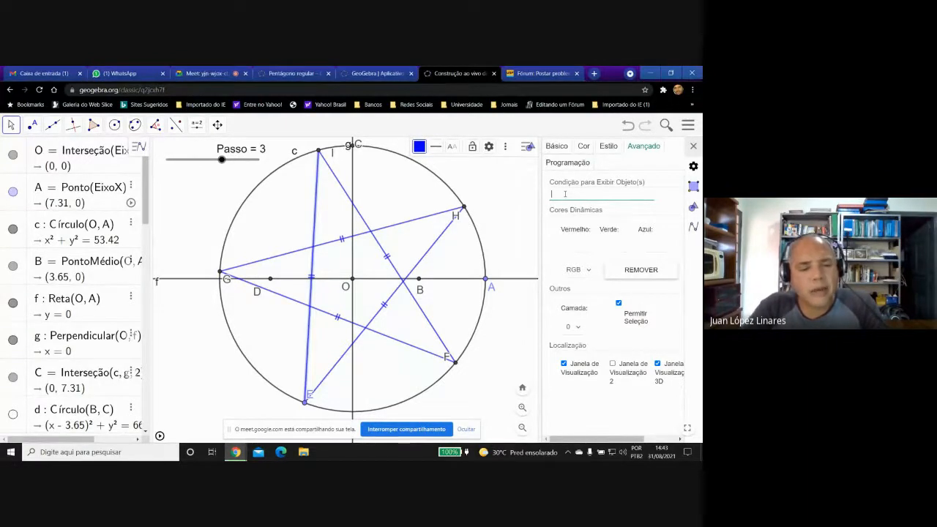
pyautogui.write('P')
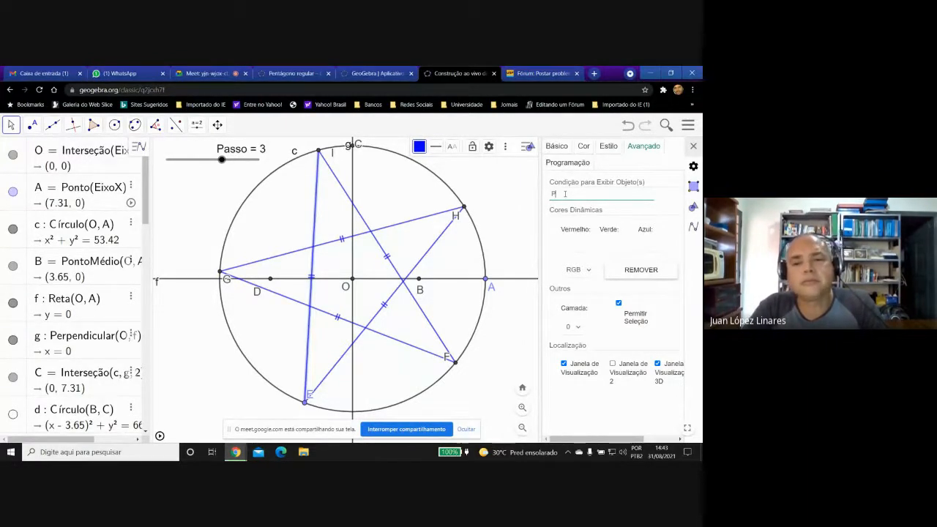
pyautogui.write('ass')
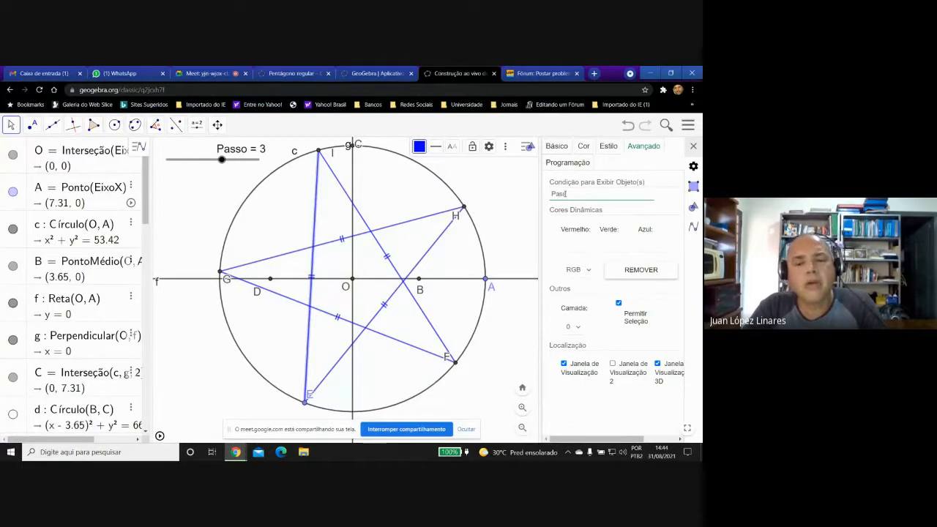
pyautogui.write('o=0')
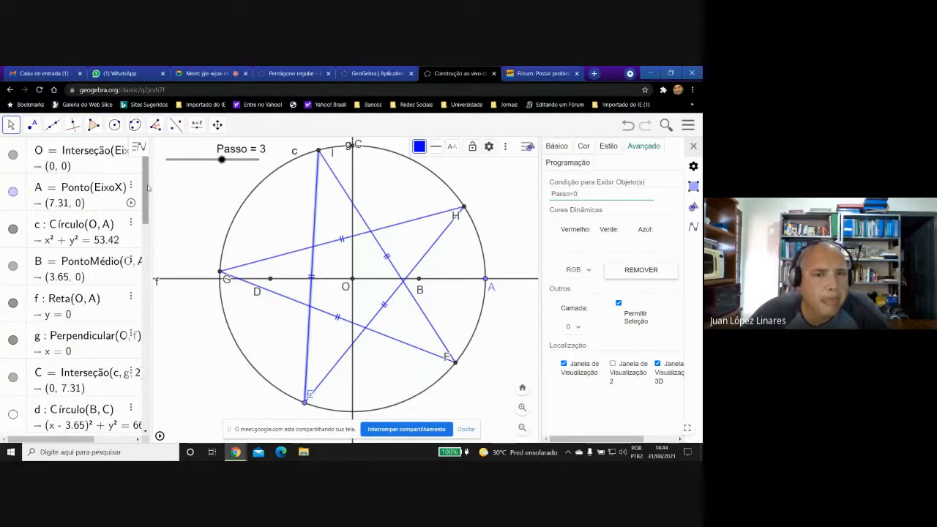
# Bring up the virtual keyboard from the empty algebra input row to look for logical symbols, and dismiss it.
pyautogui.moveTo(148, 188); pyautogui.dragTo(171, 402)
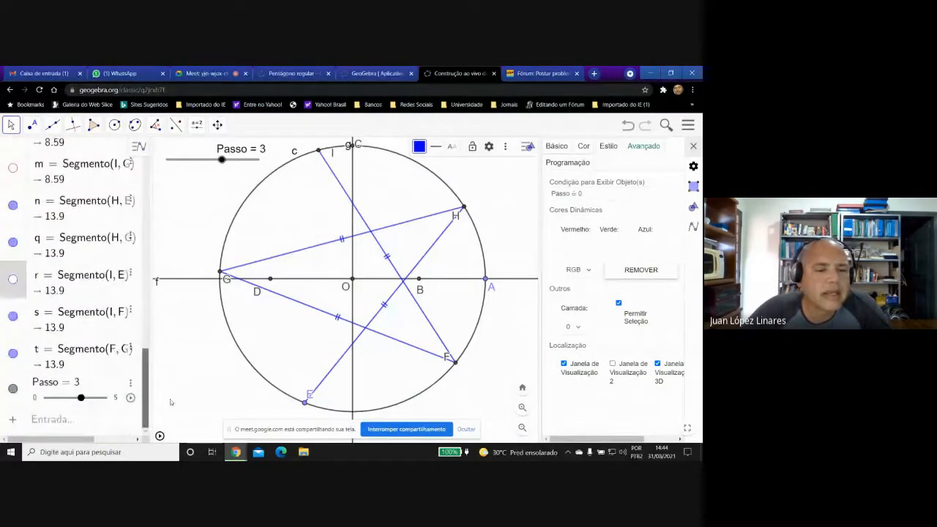
pyautogui.click(90, 425)
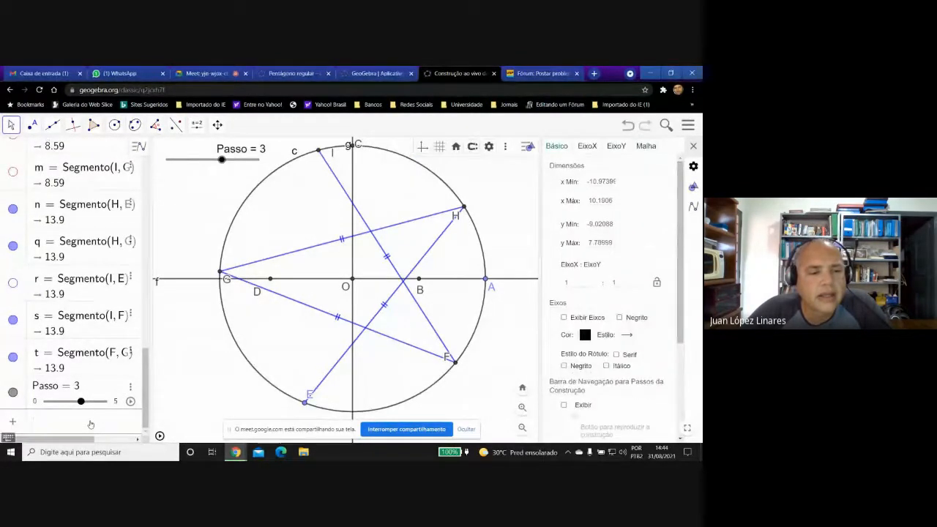
pyautogui.click(7, 438)
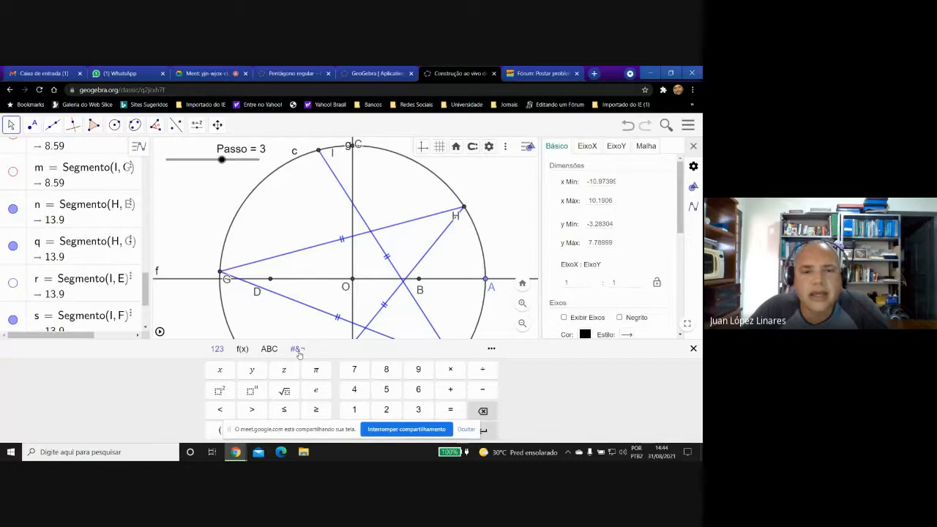
pyautogui.click(188, 230)
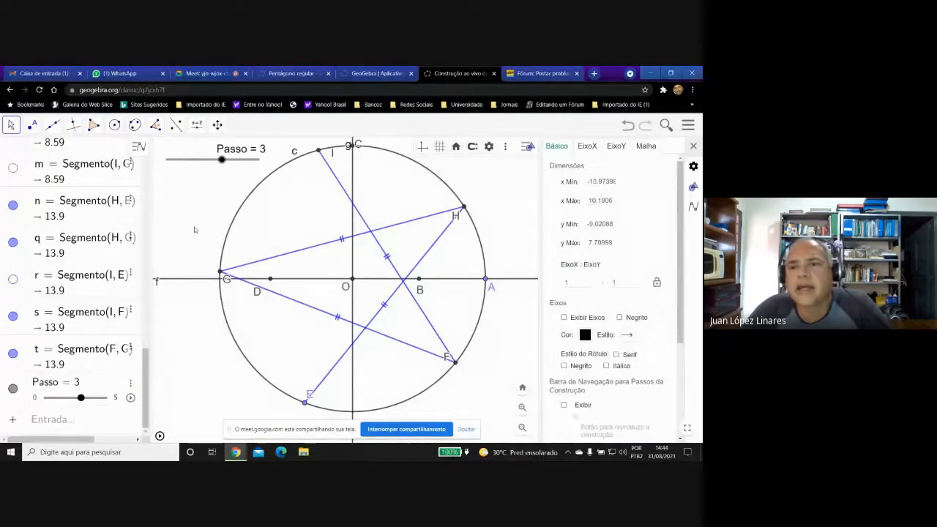
# Close the settings and set the Passo slider to 0.
pyautogui.click(693, 145)
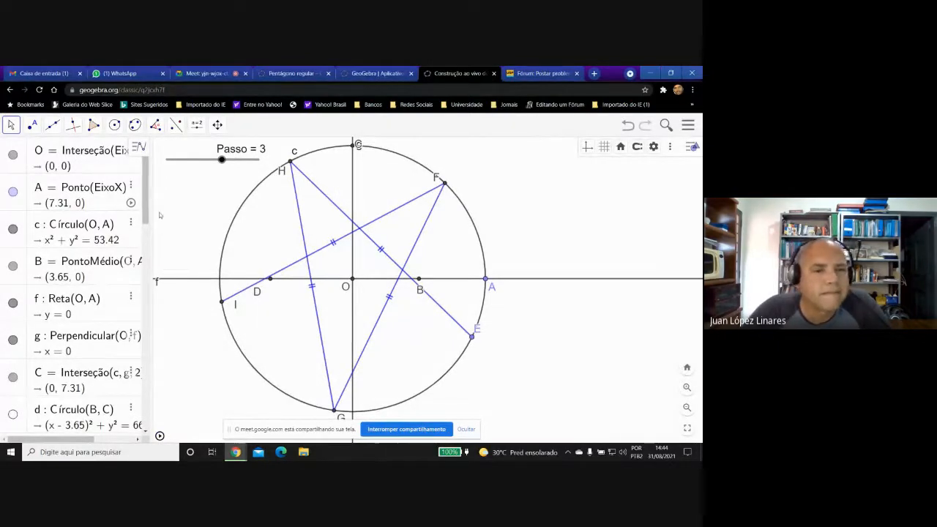
pyautogui.moveTo(147, 198); pyautogui.dragTo(179, 374)
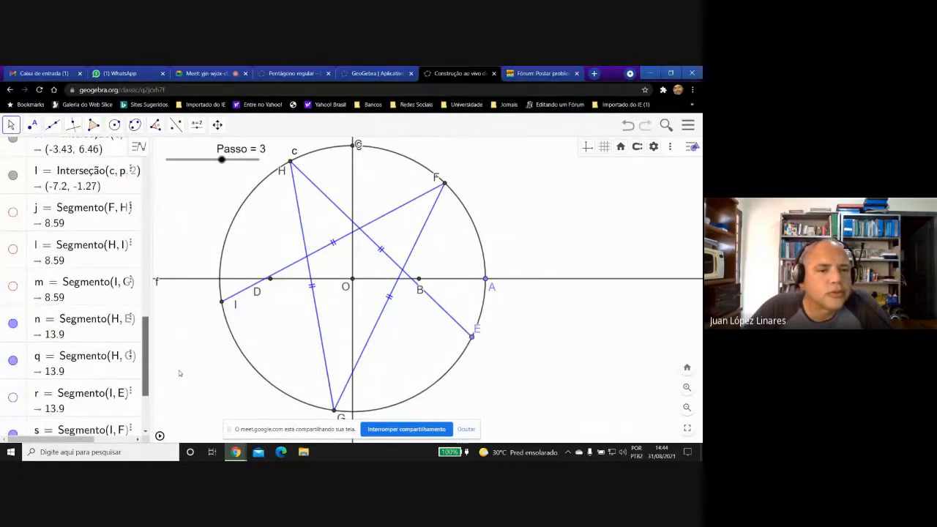
pyautogui.moveTo(221, 160); pyautogui.dragTo(170, 161)
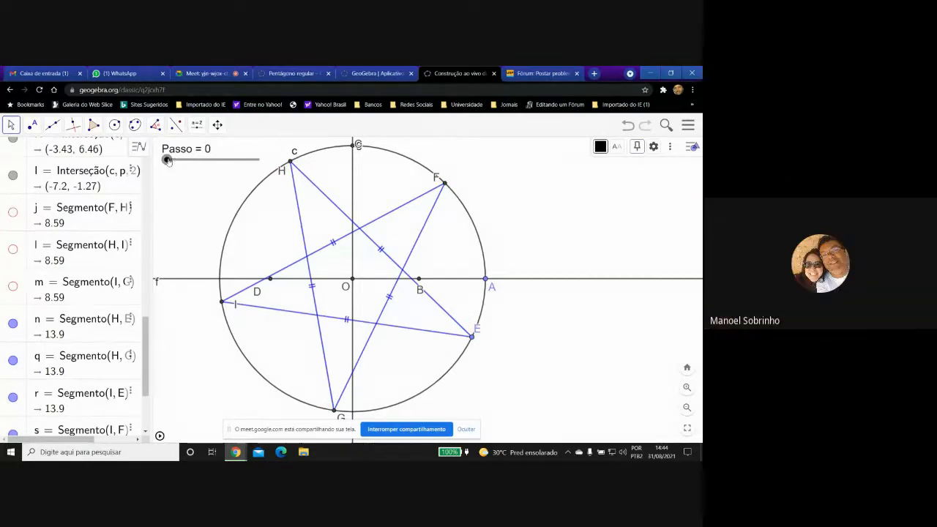
# Open the advanced settings of the blue star segment HG and enter Passo=0 as its display condition.
pyautogui.click(300, 213)
pyautogui.rightClick(300, 211)
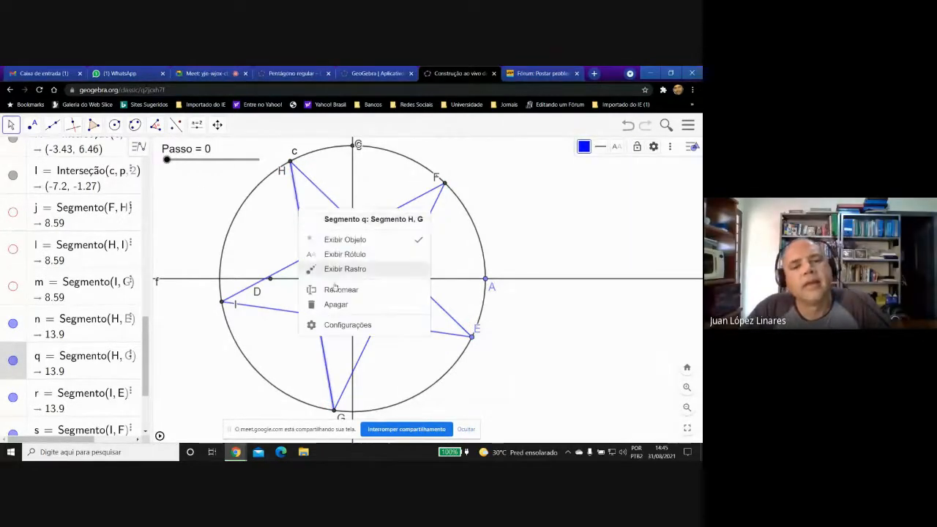
pyautogui.click(346, 325)
pyautogui.click(645, 149)
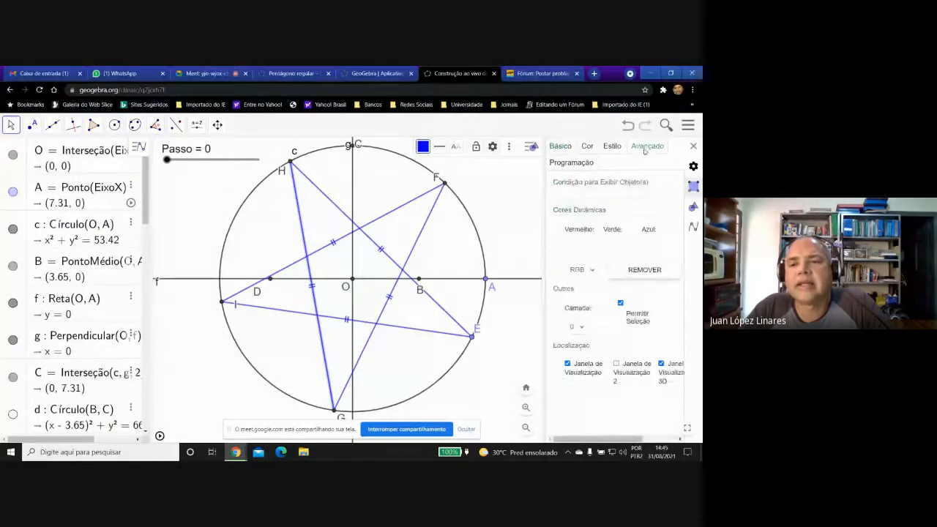
pyautogui.click(582, 195)
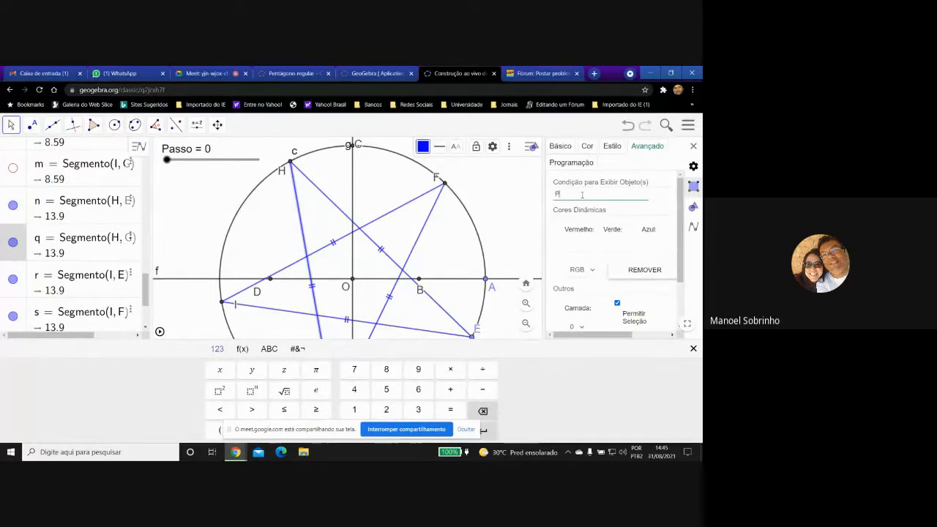
pyautogui.write('Passo')
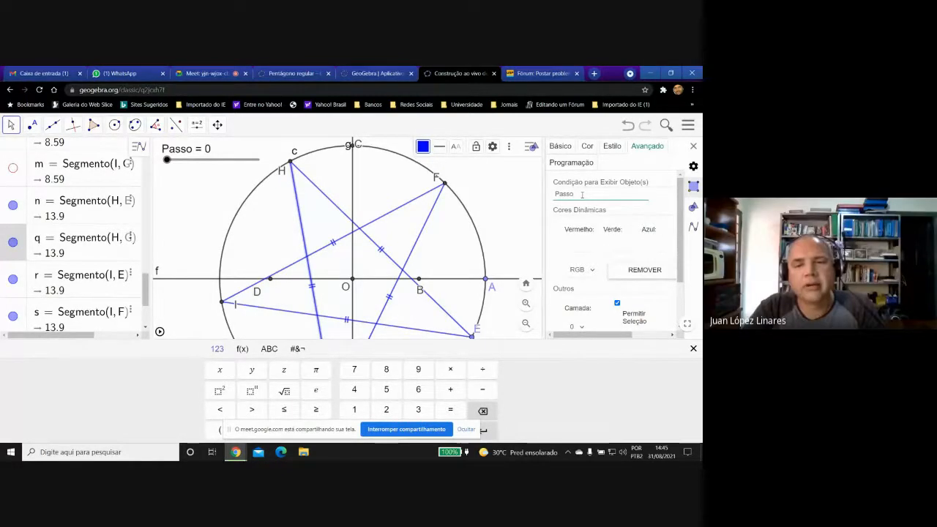
pyautogui.write('=0')
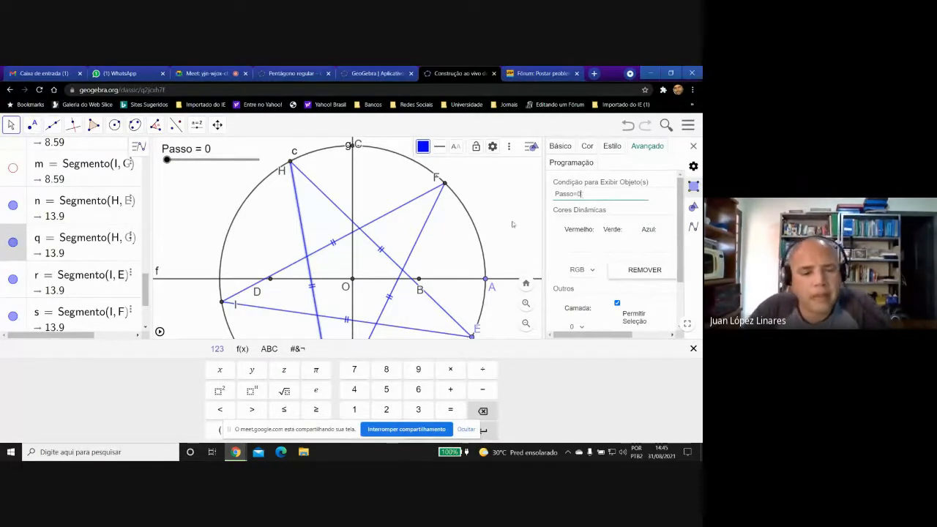
# Try to extend the display condition of star segment HG to Passo=0∧Passo=4, using the logical AND symbol.
pyautogui.click(298, 349)
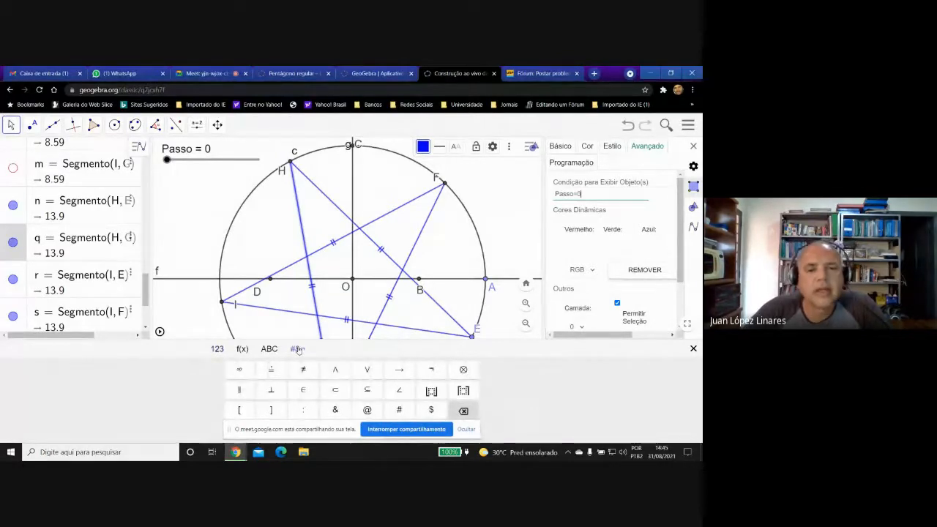
pyautogui.click(335, 372)
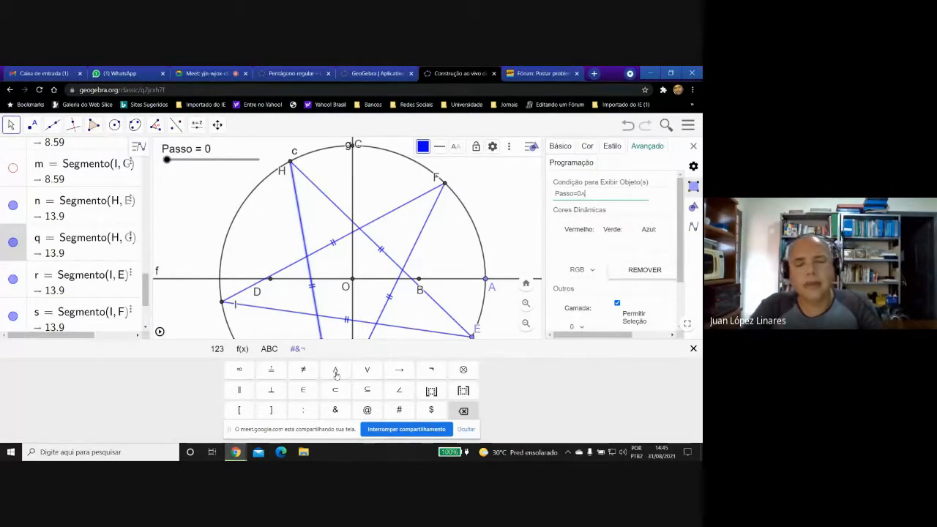
pyautogui.write('Passo=')
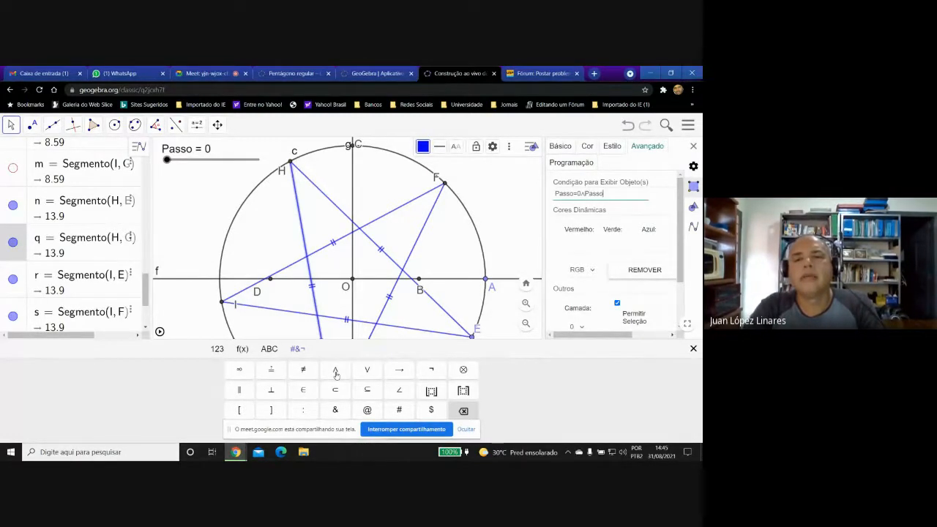
pyautogui.write('4')
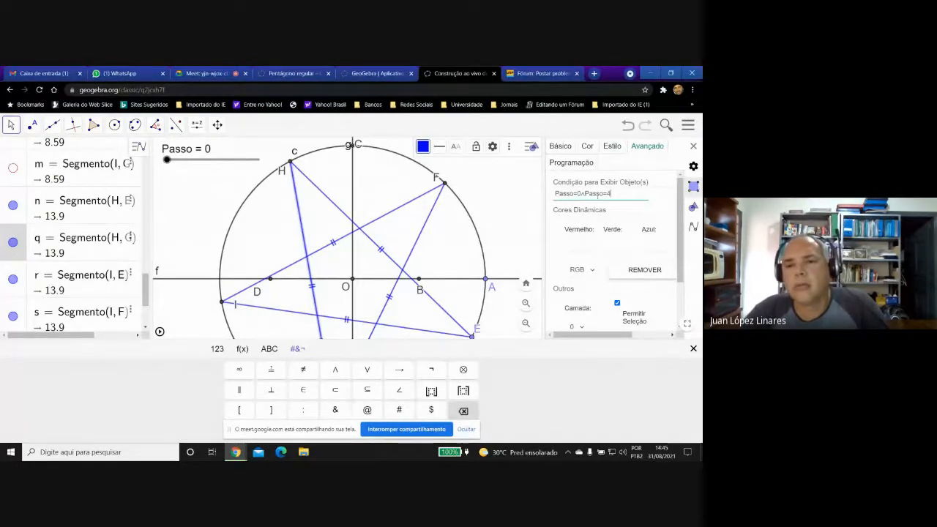
pyautogui.moveTo(611, 193); pyautogui.dragTo(565, 193)
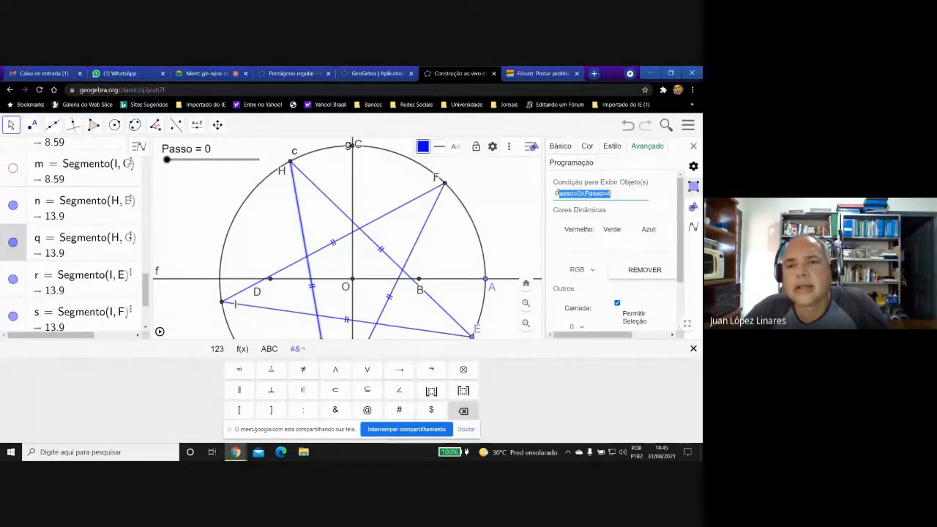
pyautogui.rightClick(556, 193)
pyautogui.click(575, 215)
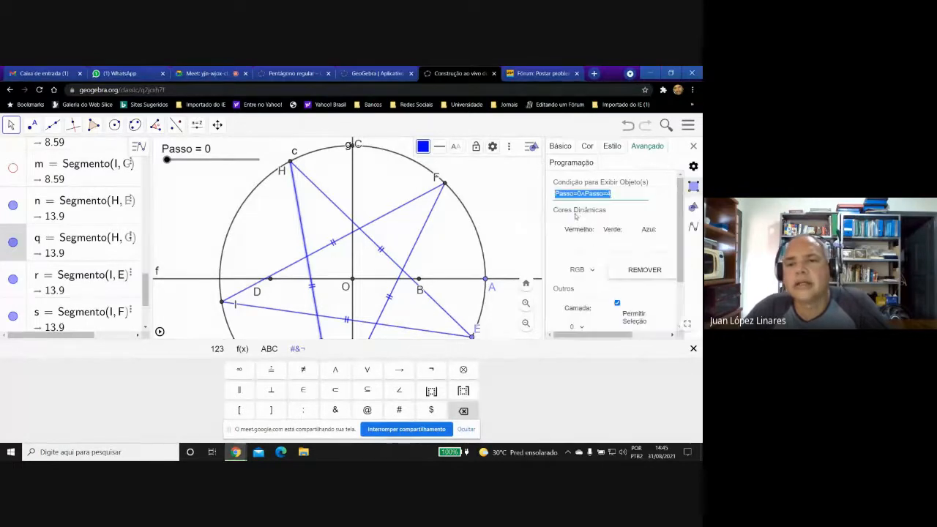
pyautogui.click(617, 194)
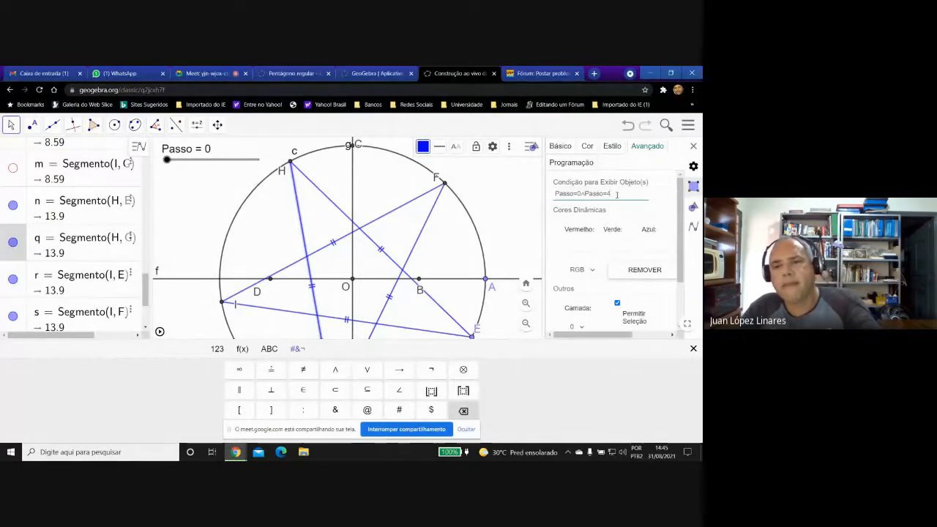
pyautogui.press('Return')
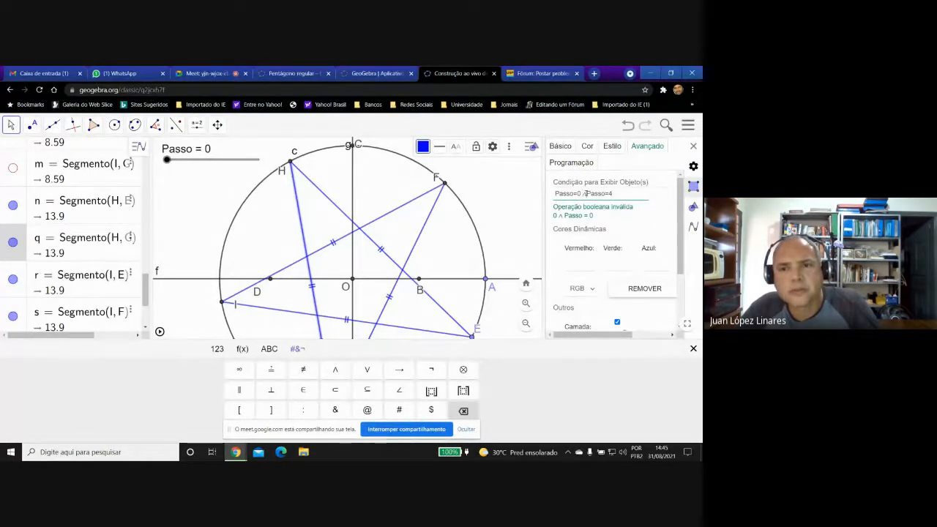
# Add spaces around the AND symbol in segment HG's condition, copy the whole expression and dismiss the virtual keyboard.
pyautogui.click(583, 194)
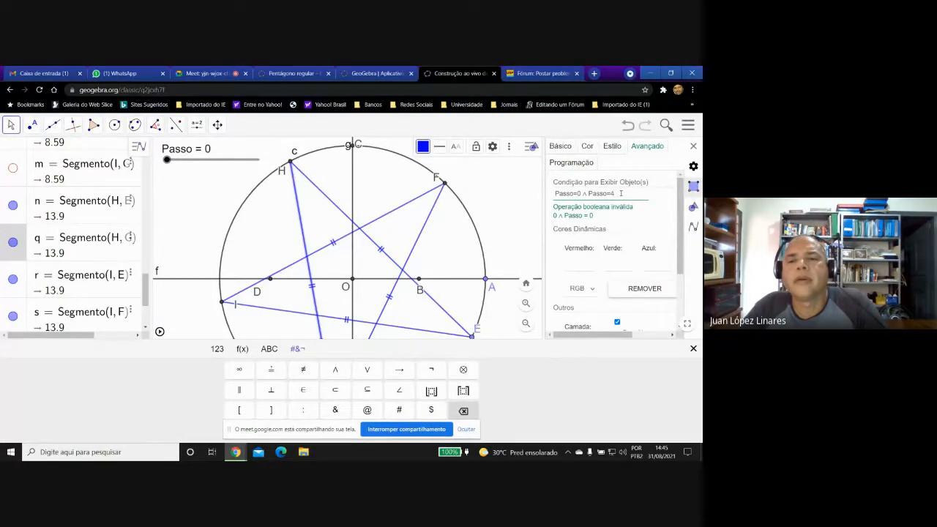
pyautogui.moveTo(620, 193); pyautogui.dragTo(555, 193)
pyautogui.rightClick(555, 194)
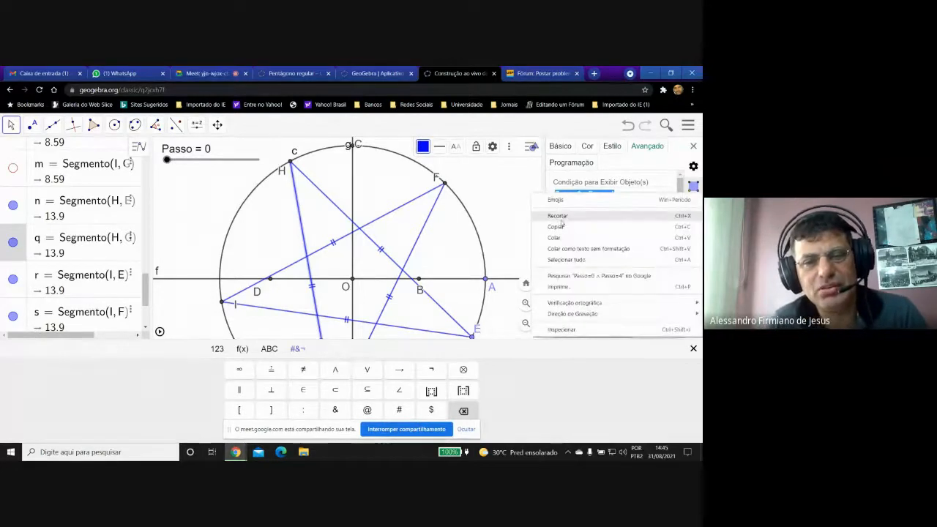
pyautogui.click(560, 228)
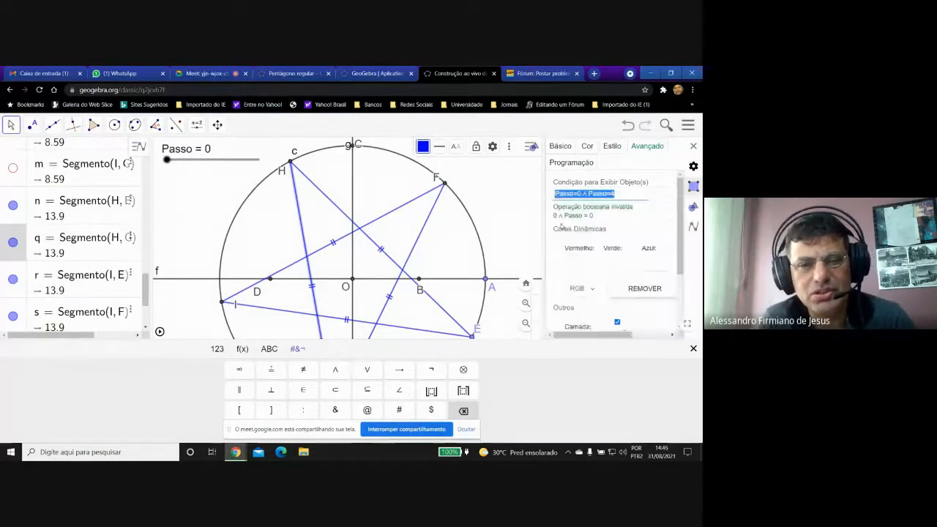
pyautogui.click(694, 352)
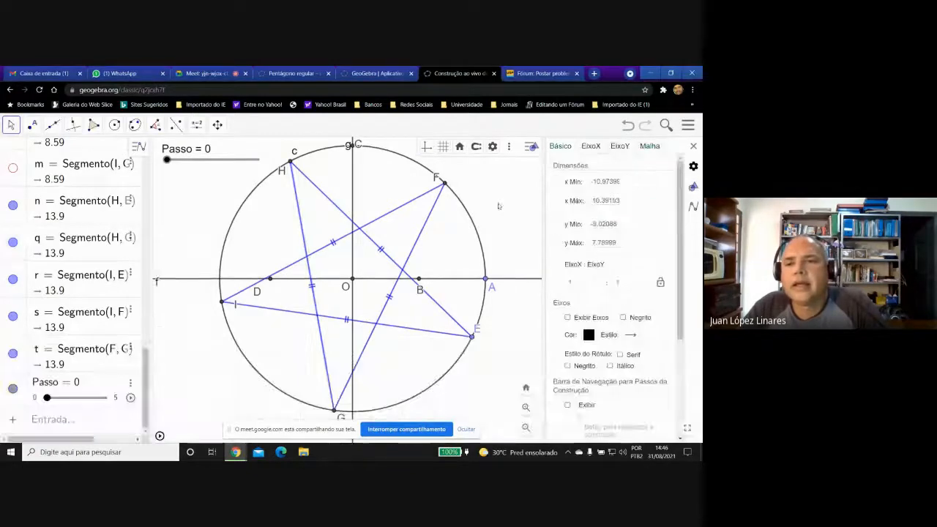
# Save the construction and reload its page.
pyautogui.click(688, 124)
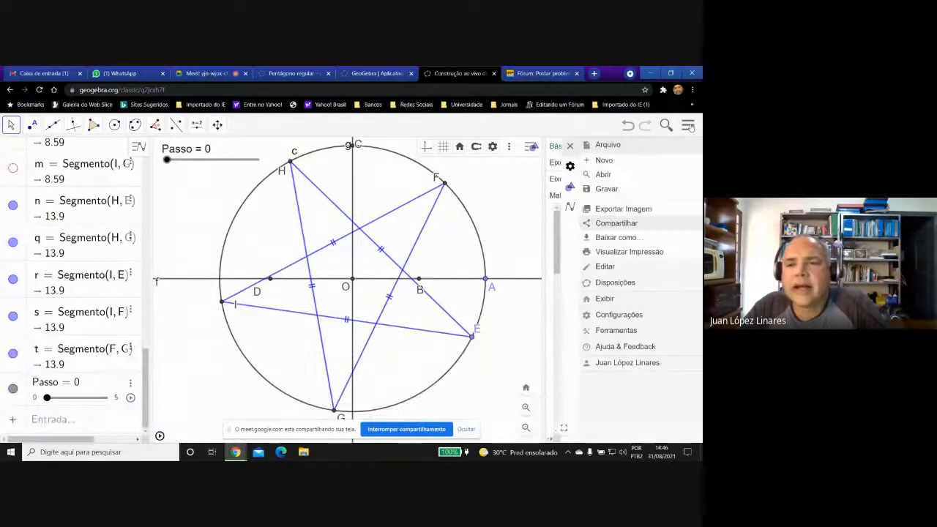
pyautogui.click(604, 189)
pyautogui.click(443, 303)
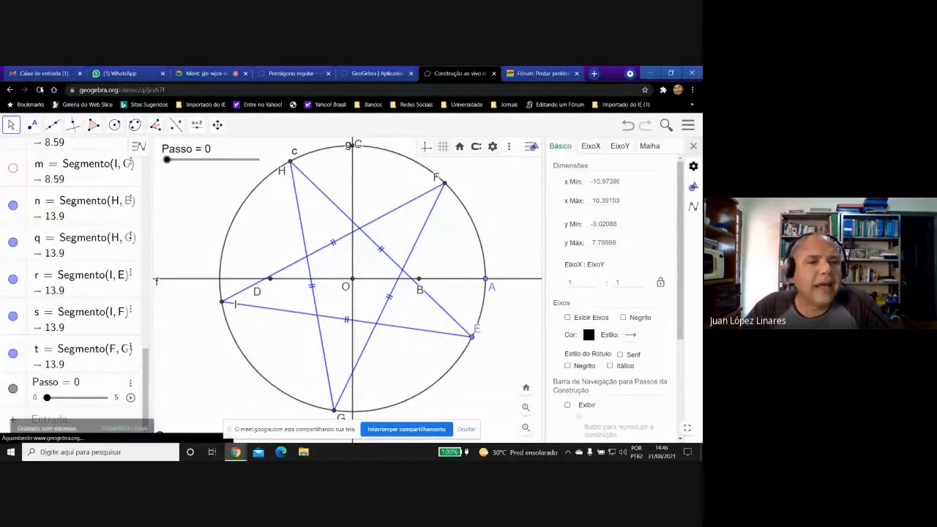
pyautogui.click(40, 89)
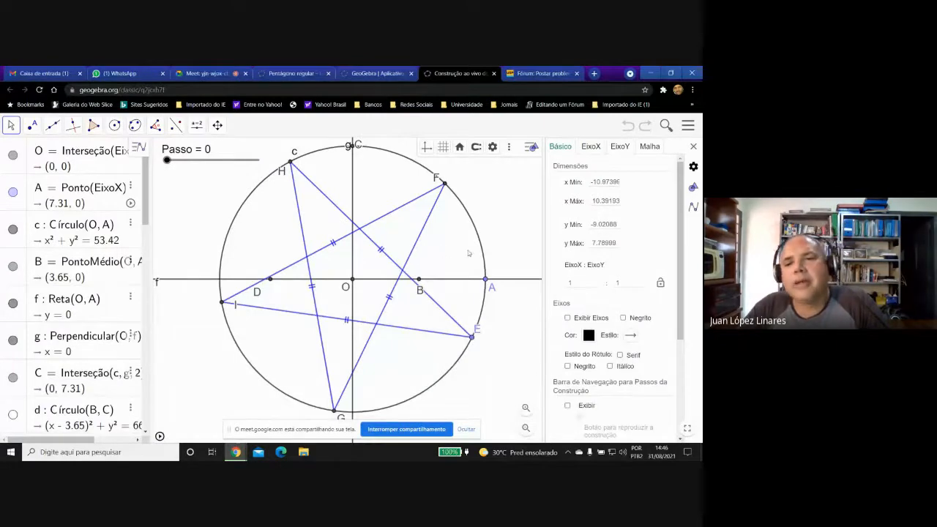
# Stop the animation and paste Passo=0 ∧ Passo=4 as the display condition of the blue star segment between I and F.
pyautogui.click(693, 146)
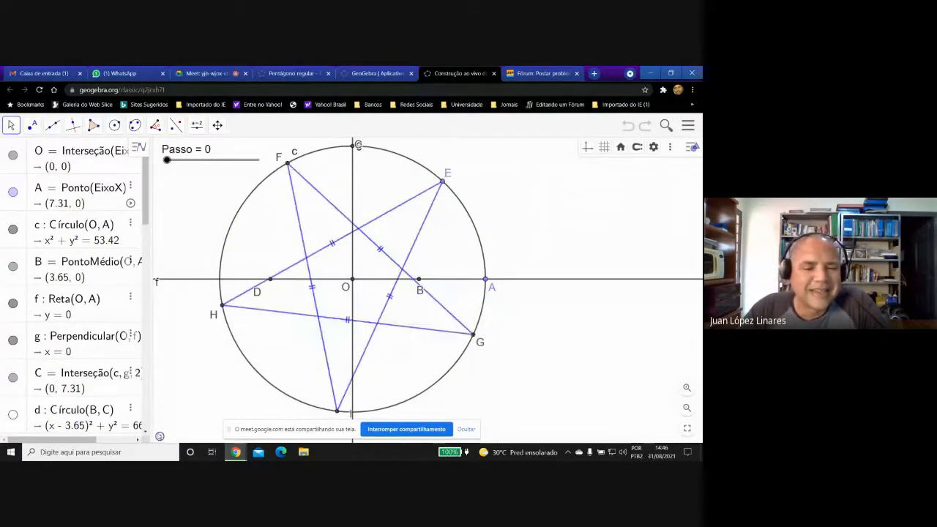
pyautogui.click(161, 435)
pyautogui.rightClick(278, 226)
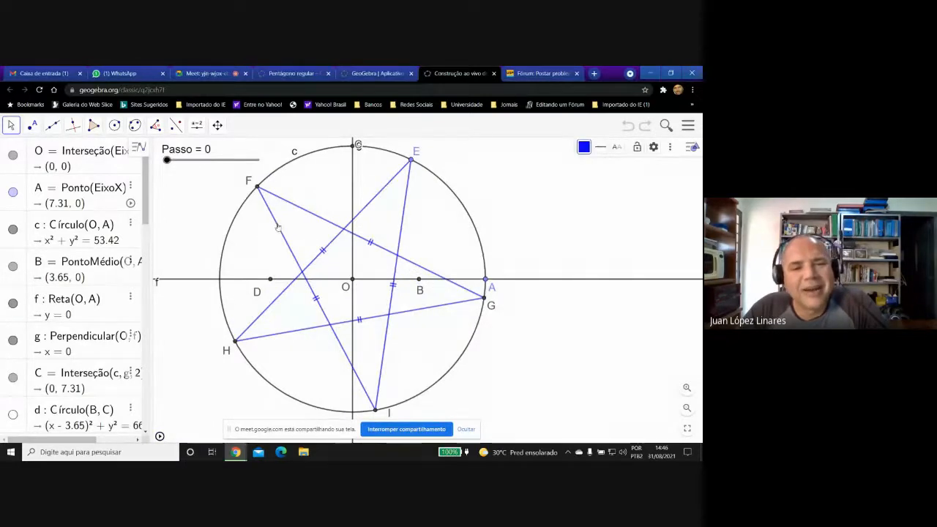
pyautogui.click(325, 340)
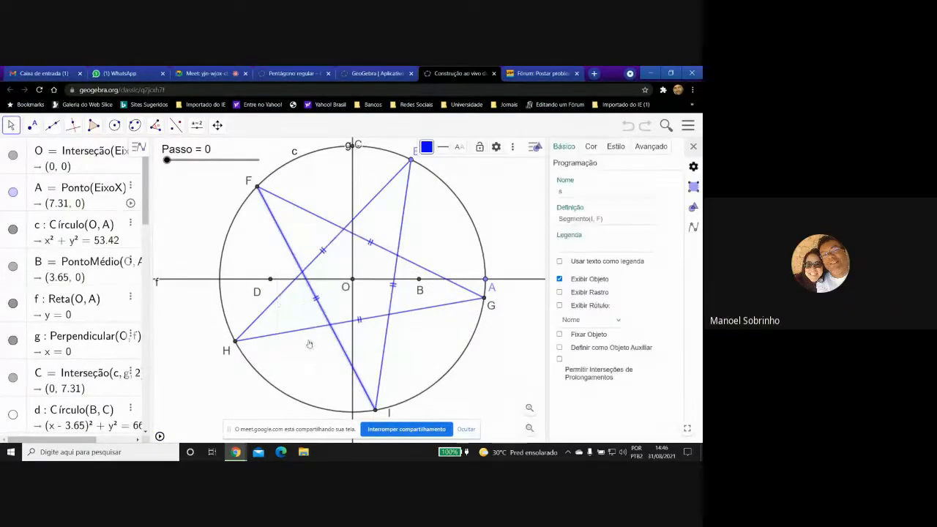
pyautogui.click(650, 146)
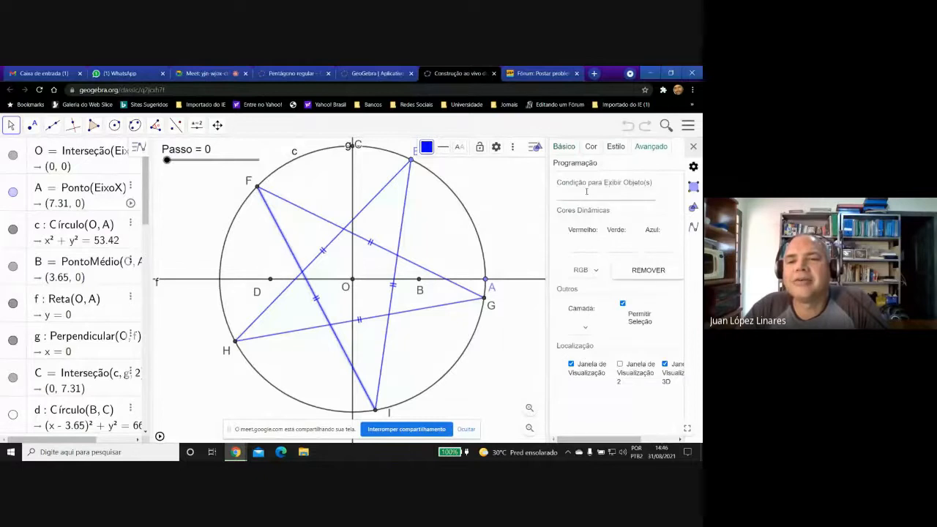
pyautogui.click(586, 192)
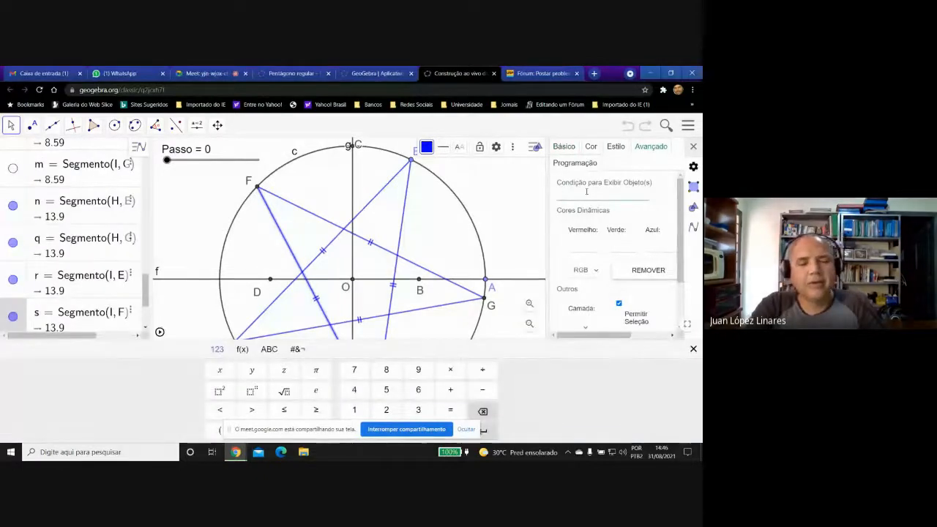
pyautogui.hotkey('ctrl', 'v')
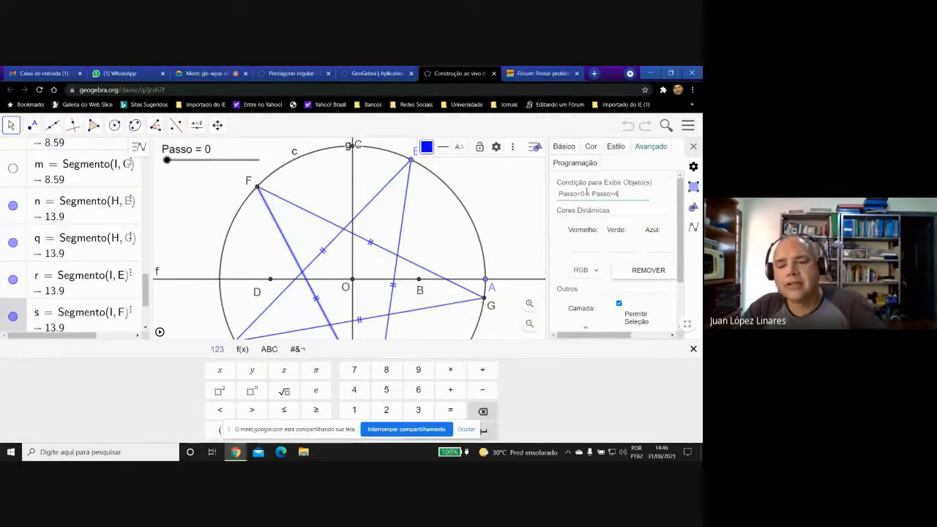
pyautogui.press('Return')
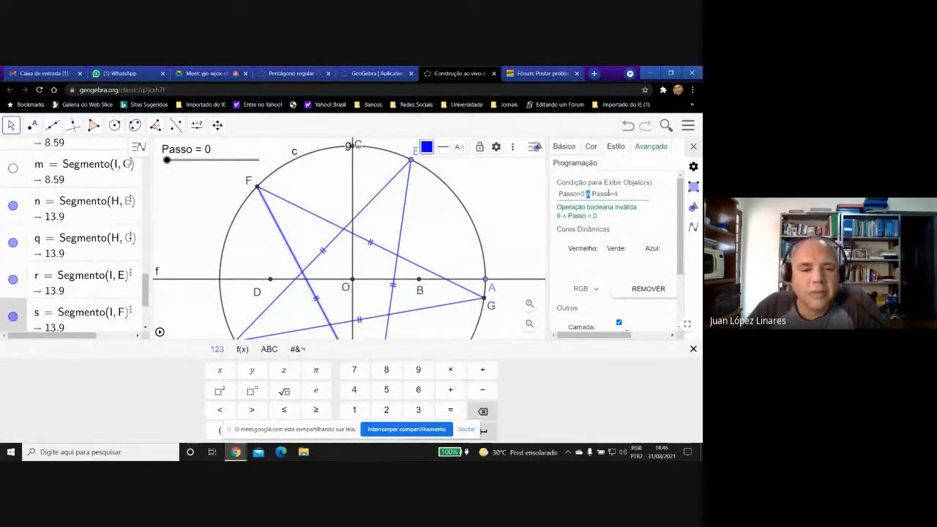
# Replace the AND symbol with OR in segment IF's condition, making it Passo=0 ∨ Passo=4, and copy the whole expression.
pyautogui.click(296, 349)
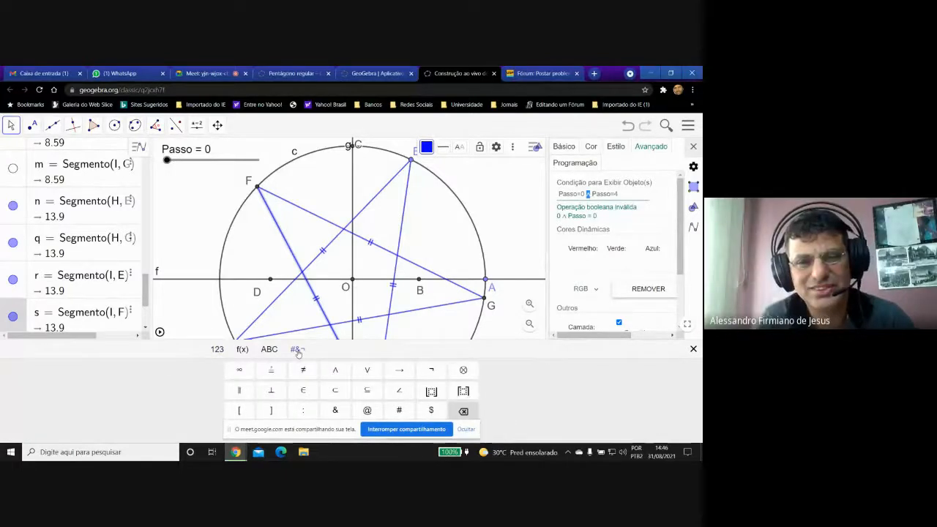
pyautogui.click(368, 370)
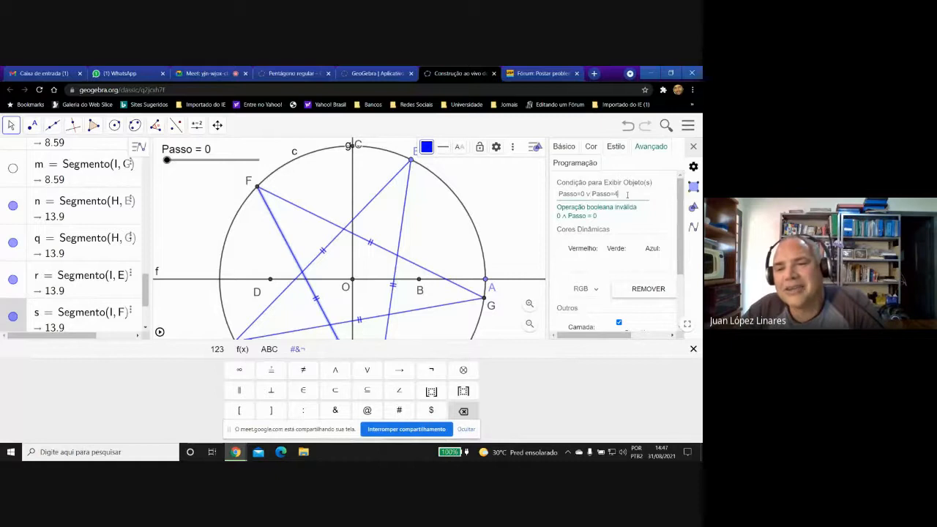
pyautogui.moveTo(627, 194); pyautogui.dragTo(558, 194)
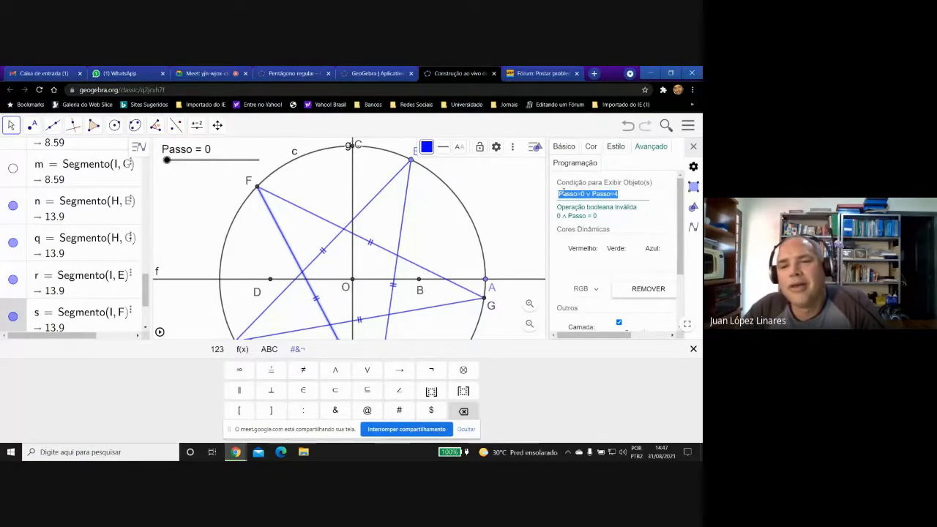
pyautogui.rightClick(560, 195)
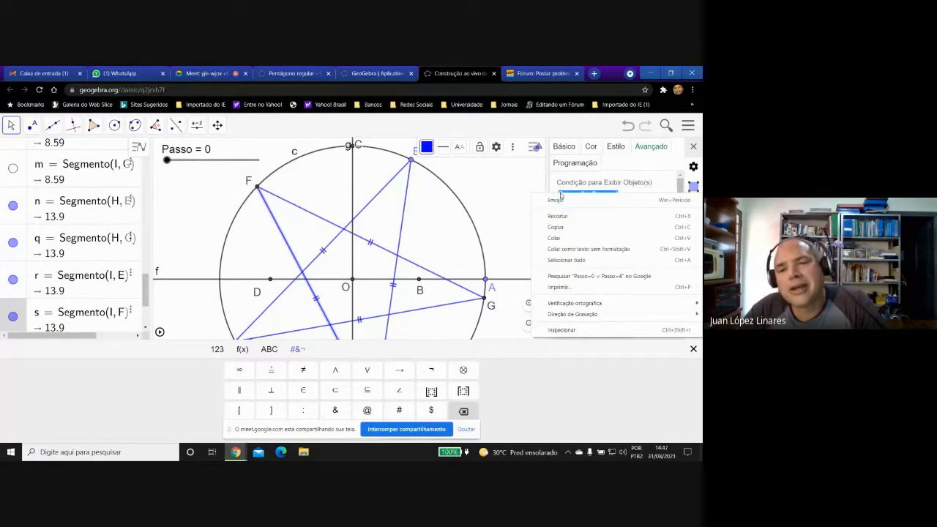
pyautogui.click(555, 227)
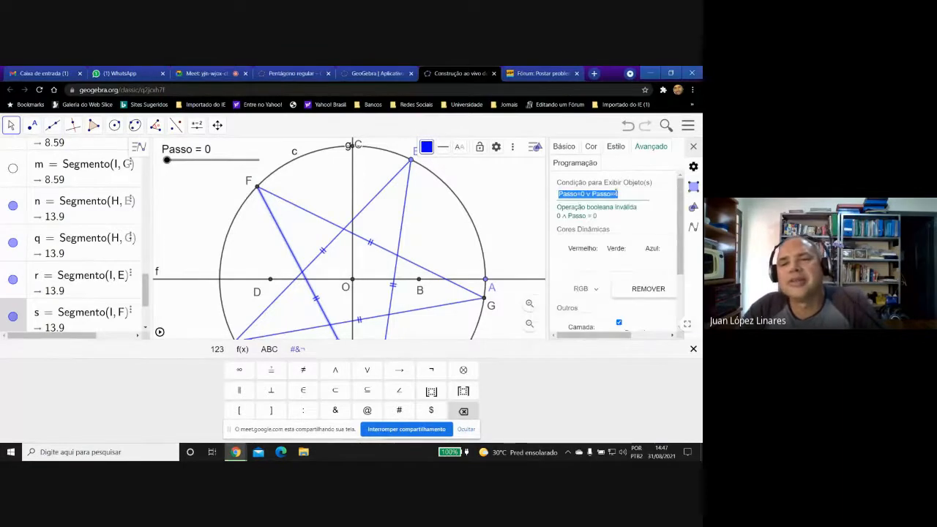
pyautogui.click(629, 195)
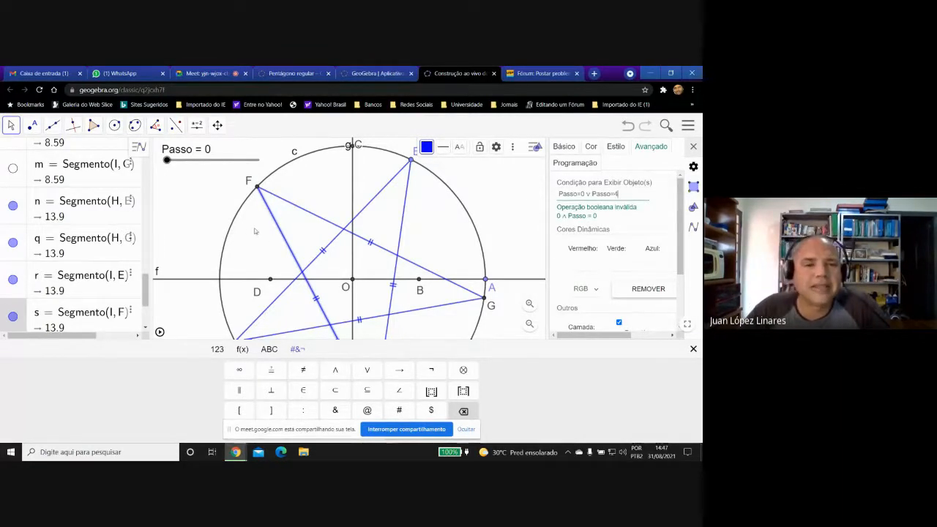
# Move the Passo slider to 1 and on to 4 to check which segments show, and close the settings.
pyautogui.moveTo(167, 159); pyautogui.dragTo(184, 160)
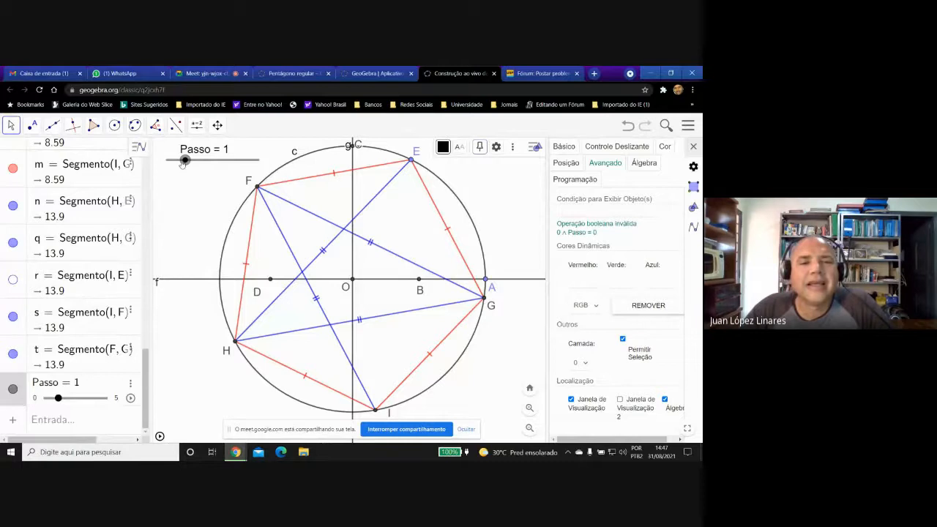
pyautogui.moveTo(184, 162); pyautogui.dragTo(238, 163)
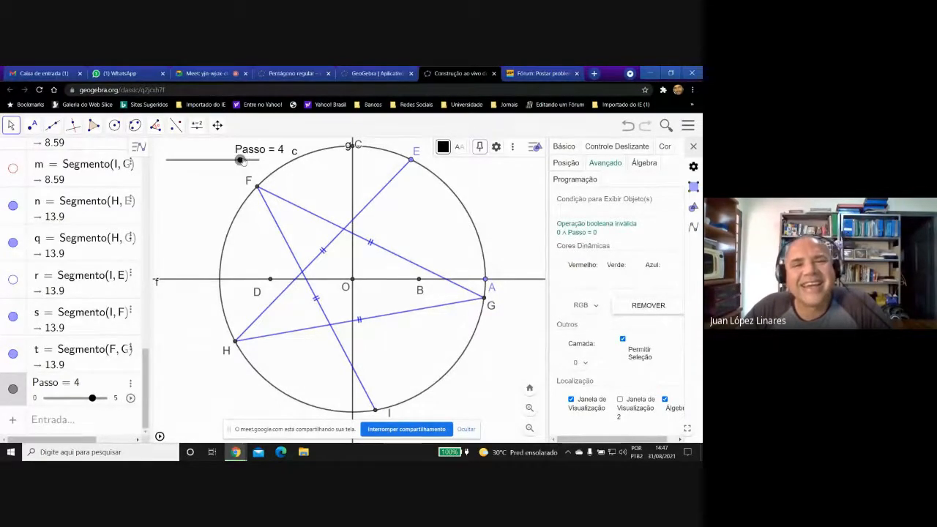
pyautogui.click(514, 220)
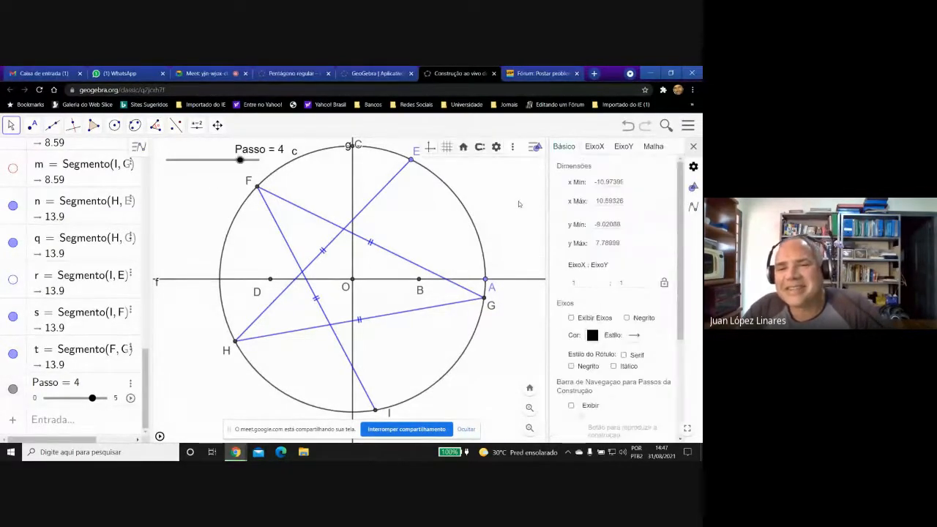
pyautogui.click(692, 147)
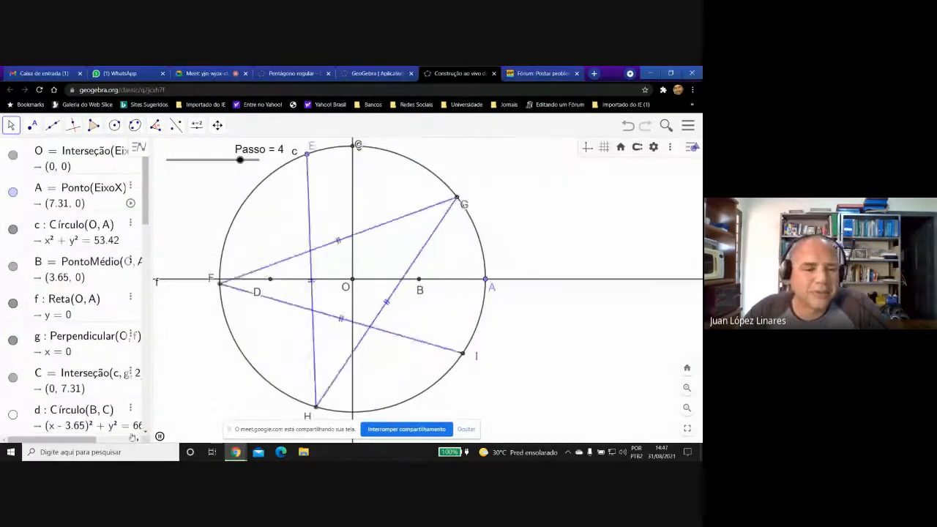
# Stop the animation and paste Passo=0 ∨ Passo=4 as the display condition of the blue star segment between H and E.
pyautogui.click(160, 436)
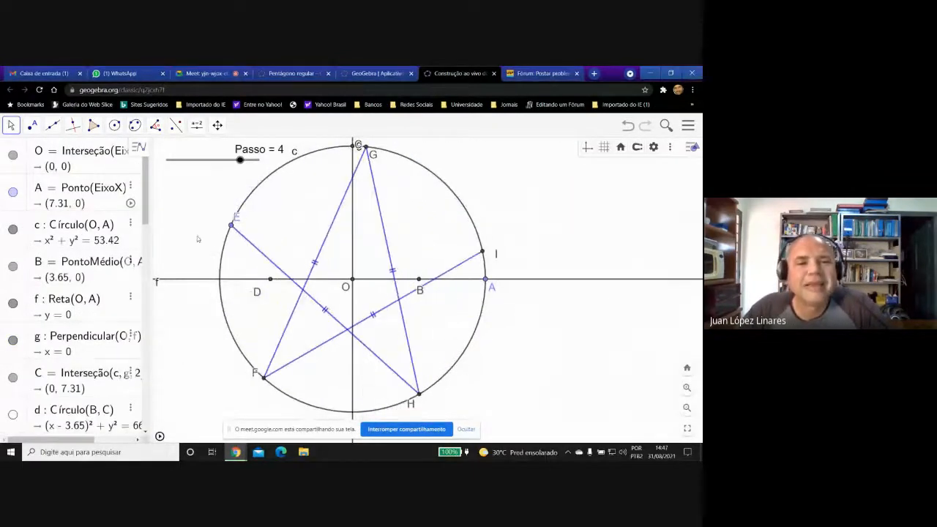
pyautogui.click(240, 236)
pyautogui.rightClick(241, 237)
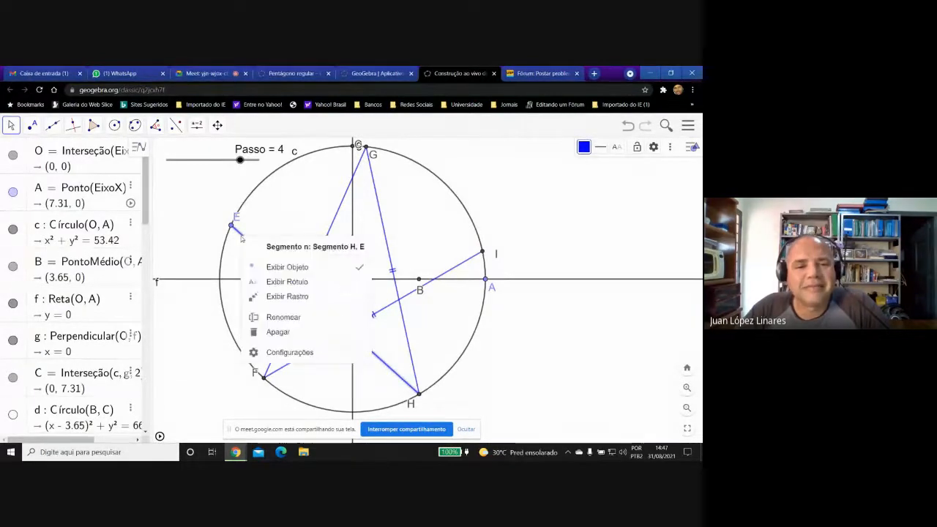
pyautogui.click(287, 356)
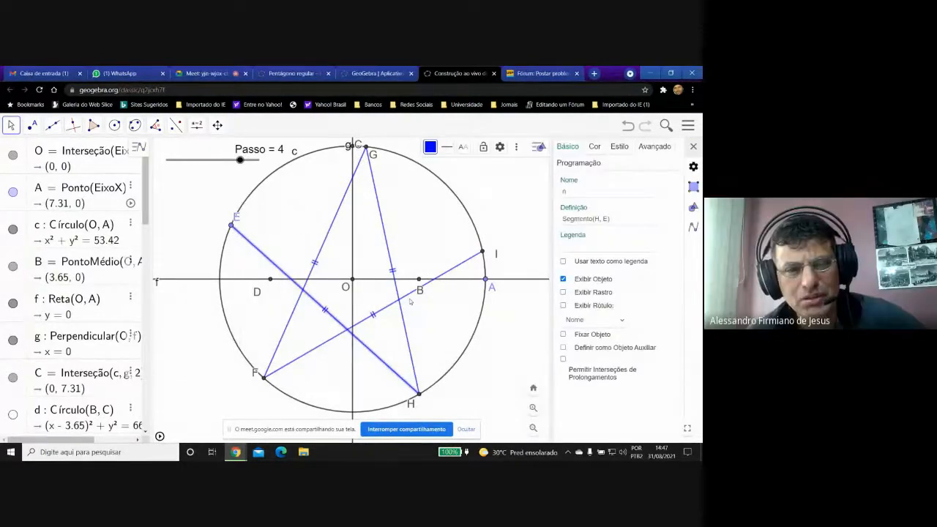
pyautogui.click(649, 148)
pyautogui.click(591, 194)
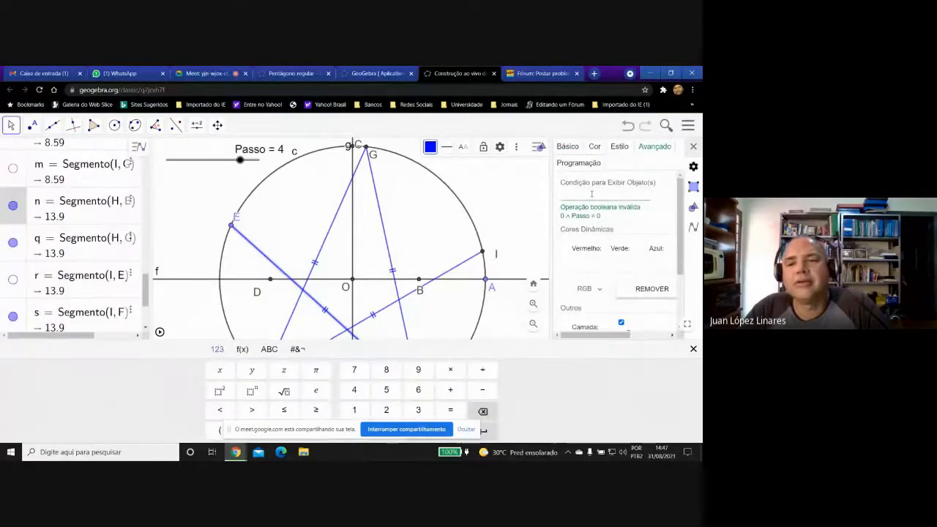
pyautogui.rightClick(586, 194)
pyautogui.click(581, 267)
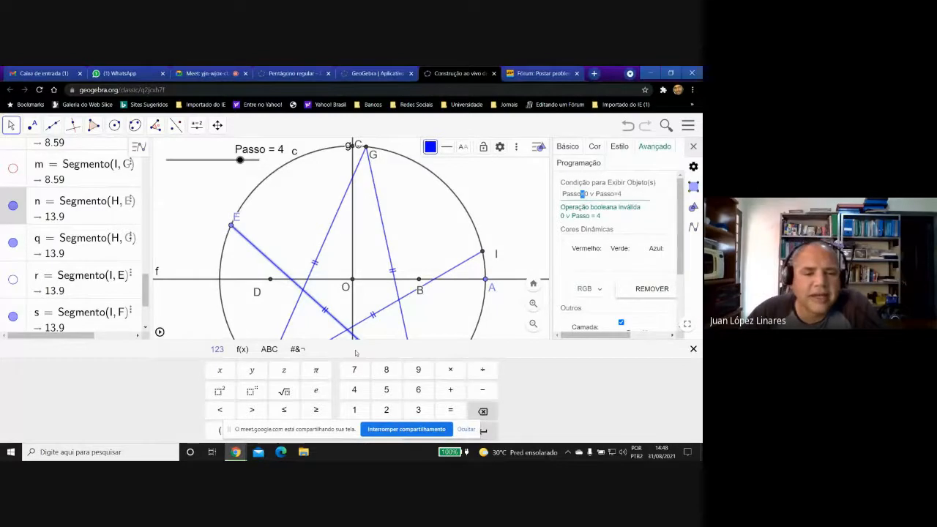
# Replace both equals signs in segment HE's display condition with the ≟ comparison symbol, making it Passo≟0 ∨ Passo≟4.
pyautogui.click(296, 349)
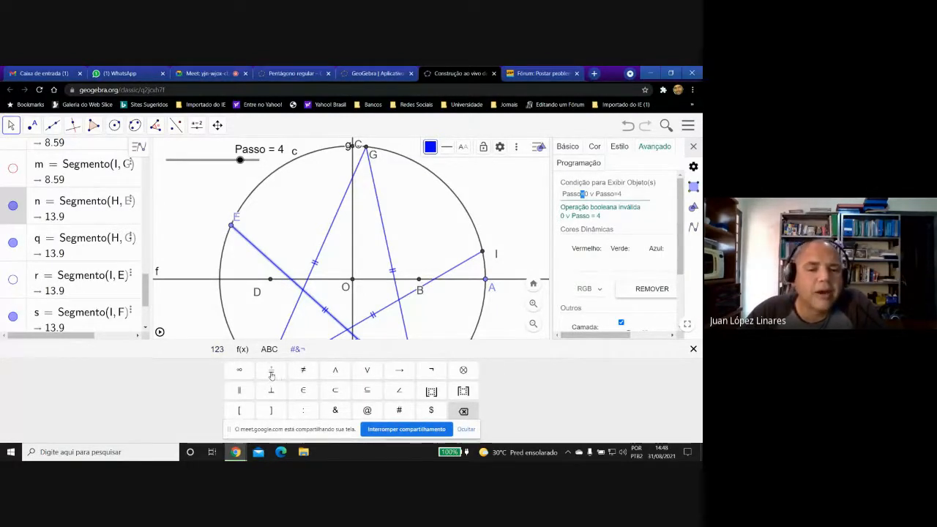
pyautogui.click(271, 372)
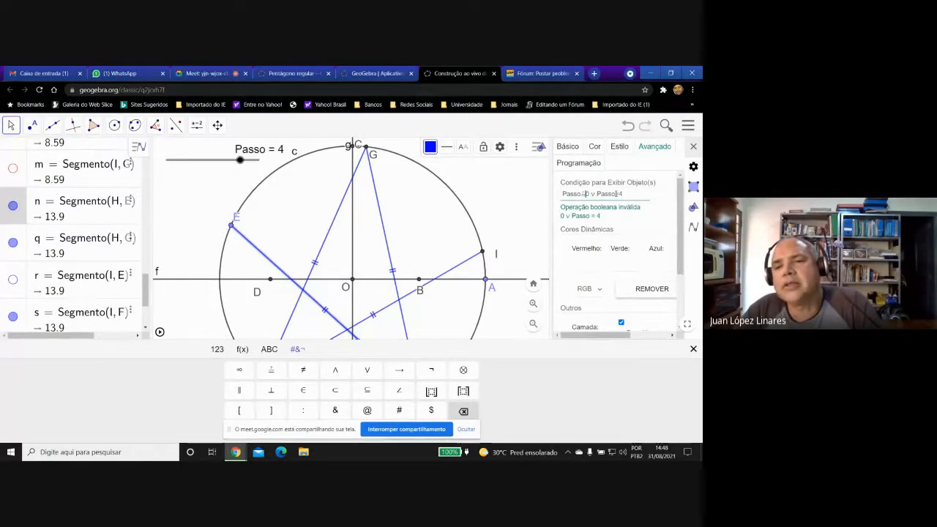
pyautogui.moveTo(615, 194); pyautogui.dragTo(620, 194)
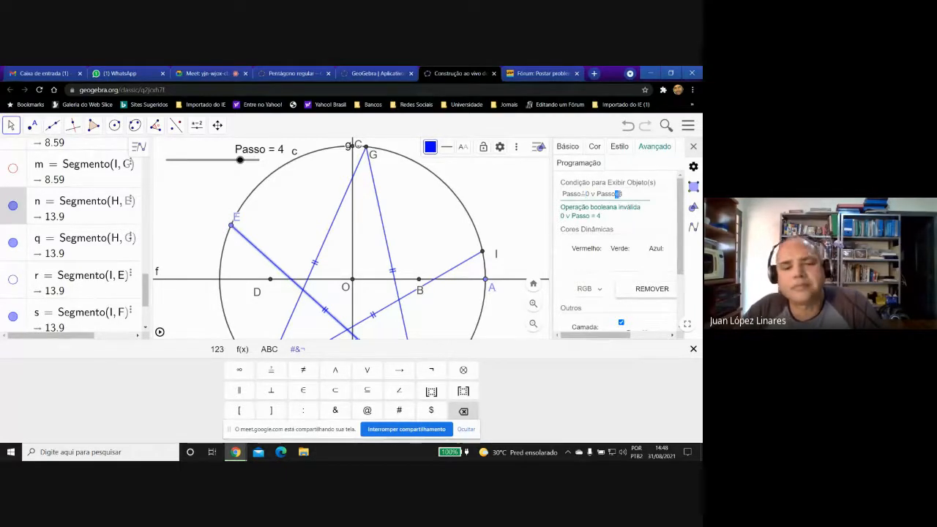
pyautogui.click(271, 370)
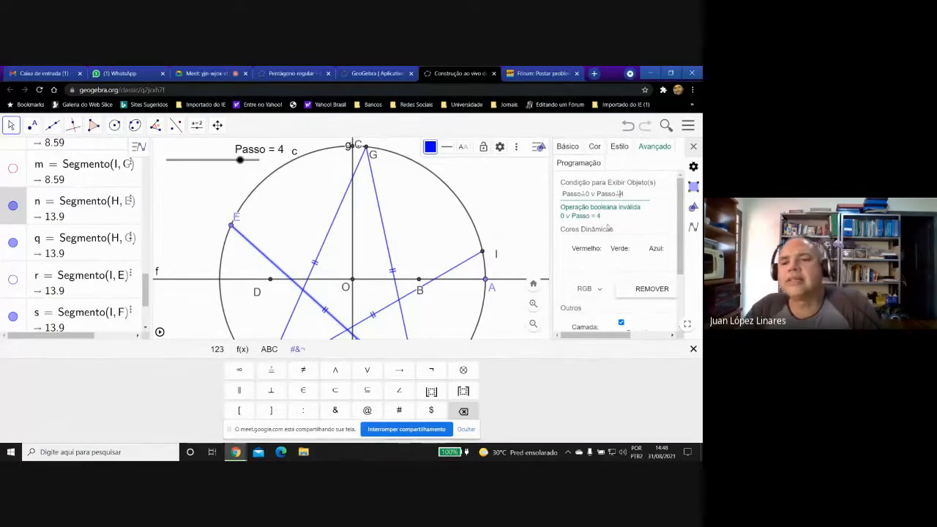
# Copy the whole Passo≟0 ∨ Passo≟4 expression from segment HE's display condition and close the settings.
pyautogui.moveTo(625, 194); pyautogui.dragTo(561, 194)
pyautogui.rightClick(564, 193)
pyautogui.click(563, 226)
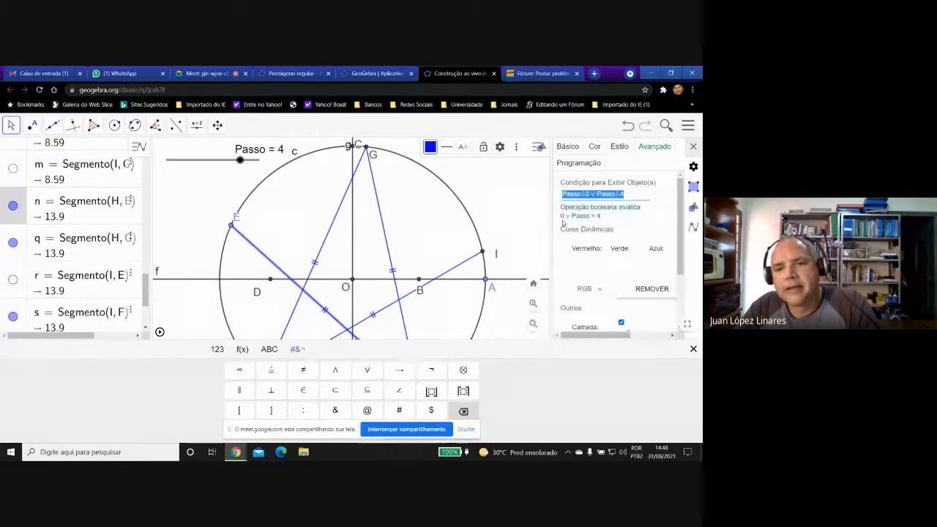
pyautogui.click(633, 193)
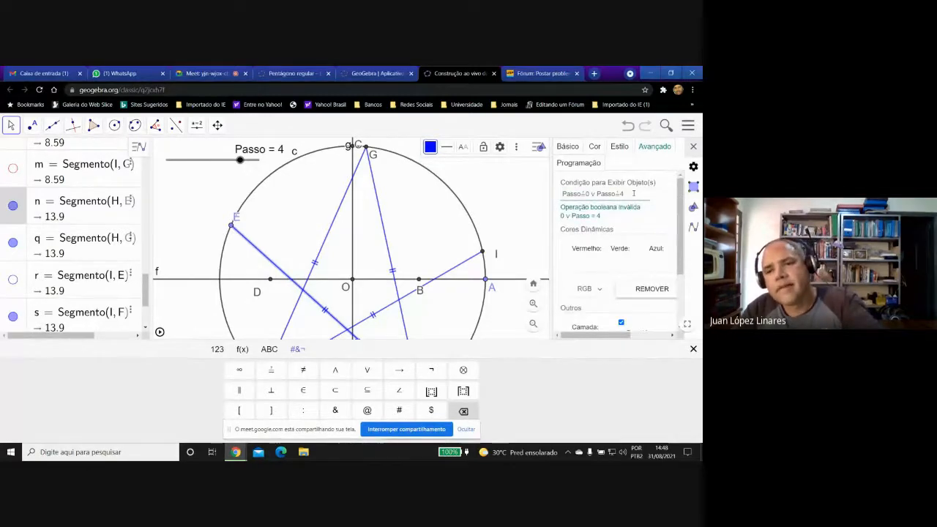
pyautogui.click(695, 148)
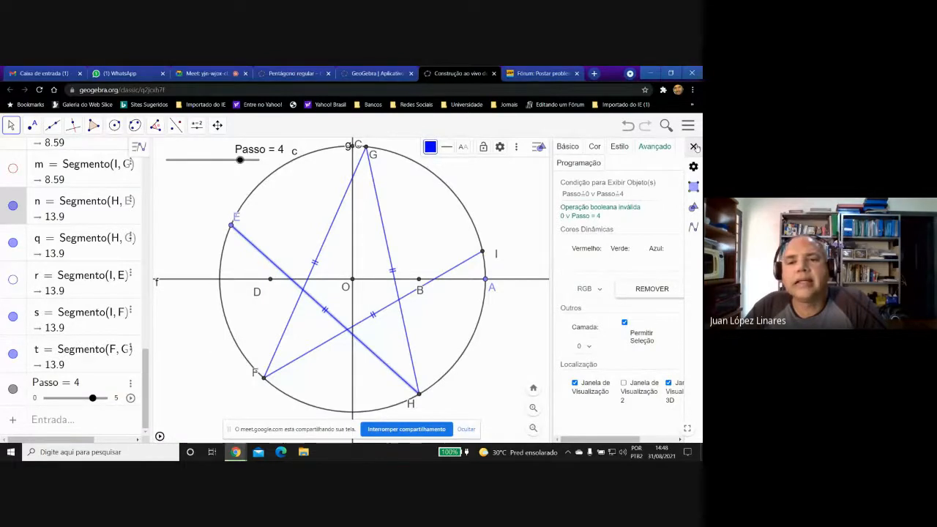
pyautogui.click(695, 148)
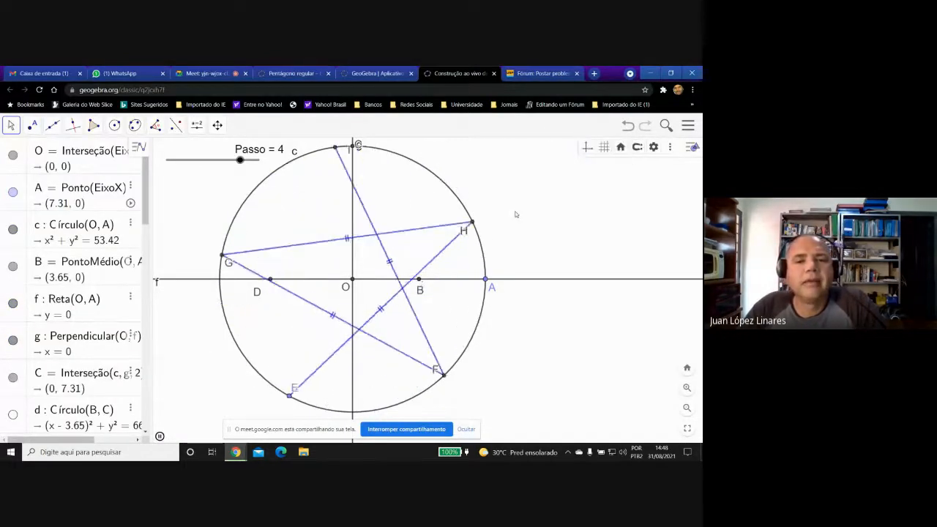
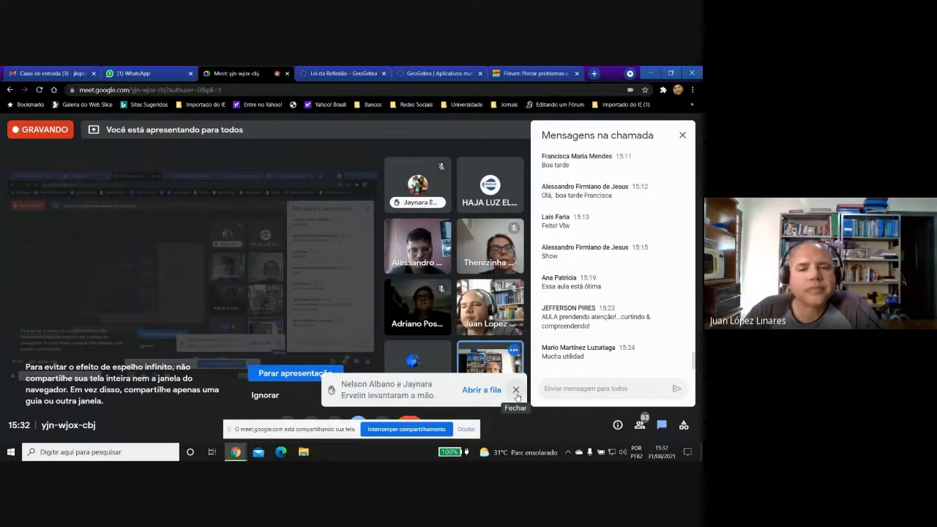
# Dismiss the raised-hand notice in Meet, switch to the GeoGebra book and open its Conceitos iniciais chapter.
pyautogui.click(516, 392)
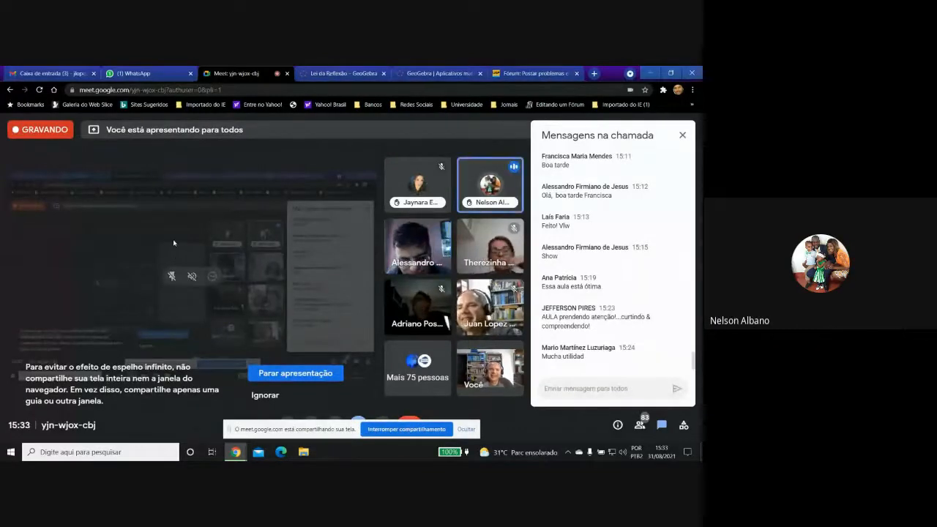
pyautogui.click(338, 74)
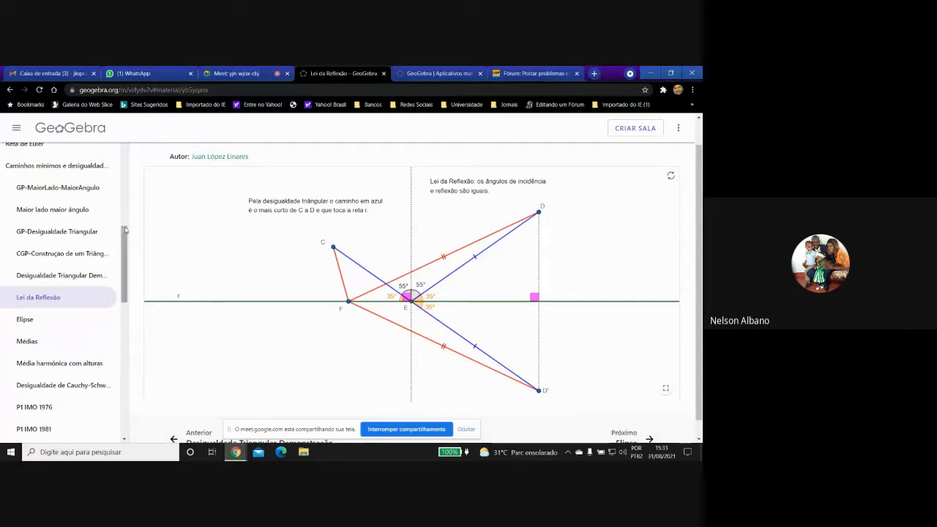
pyautogui.moveTo(125, 232); pyautogui.dragTo(131, 143)
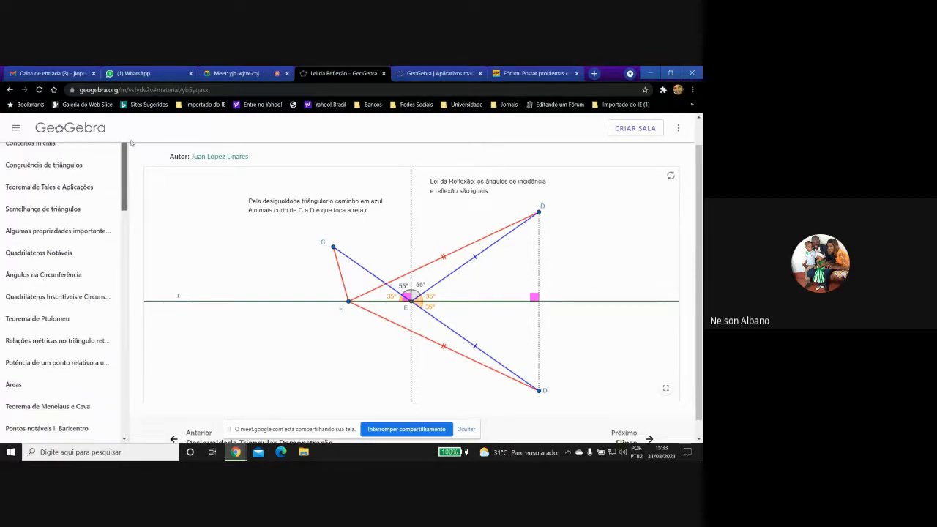
pyautogui.scroll(1, 120, 152)
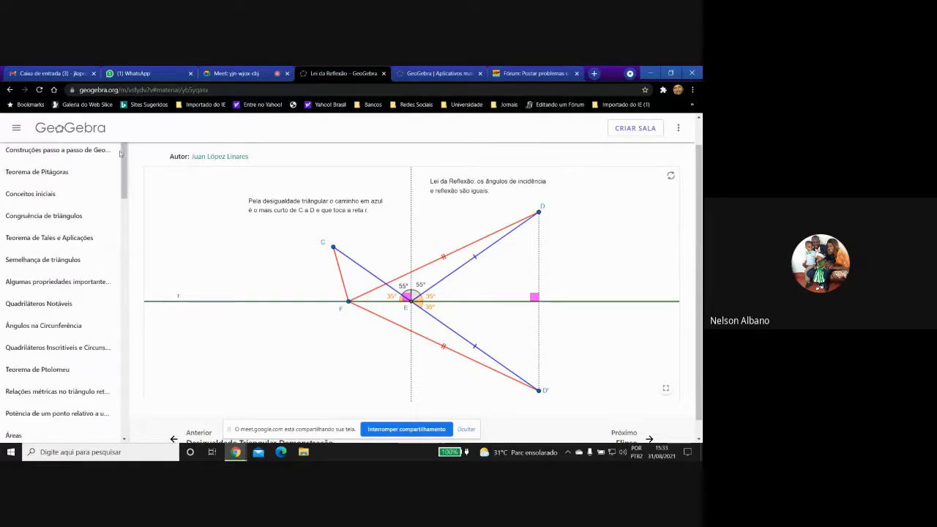
pyautogui.click(51, 193)
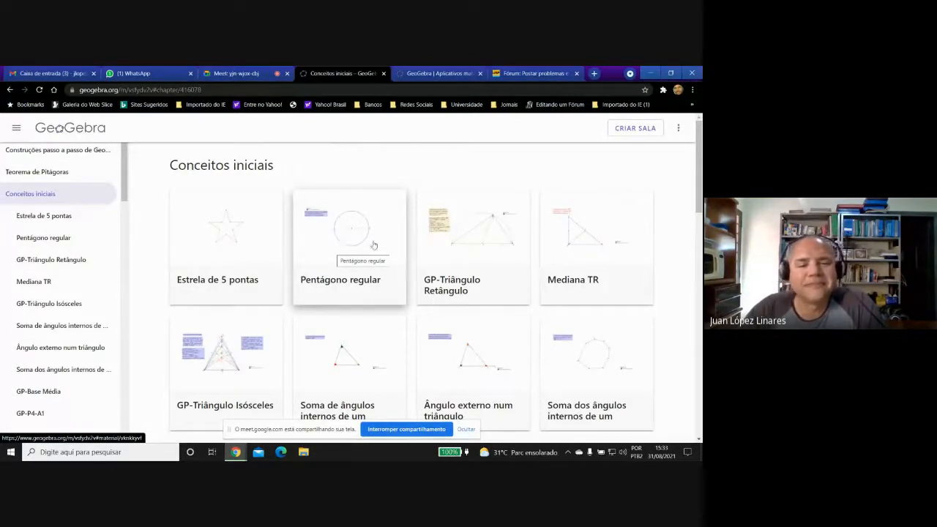
# Open the GP-Triângulo Isósceles activity, show its construction full screen and return to the normal view.
pyautogui.click(229, 362)
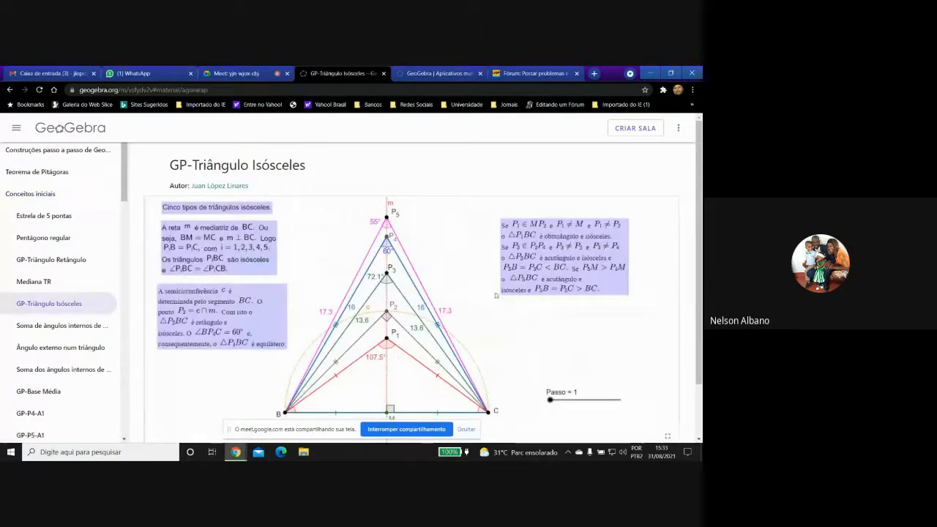
pyautogui.scroll(-1, 699, 228)
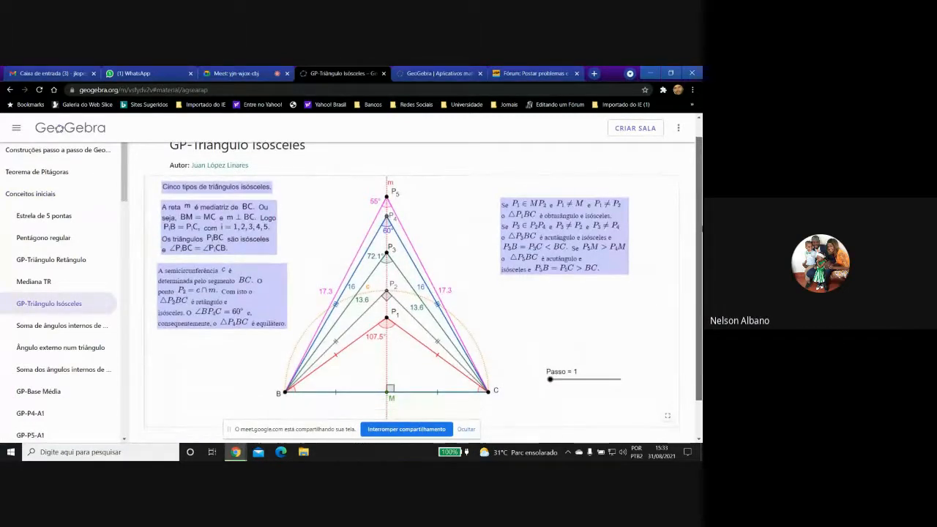
pyautogui.click(667, 417)
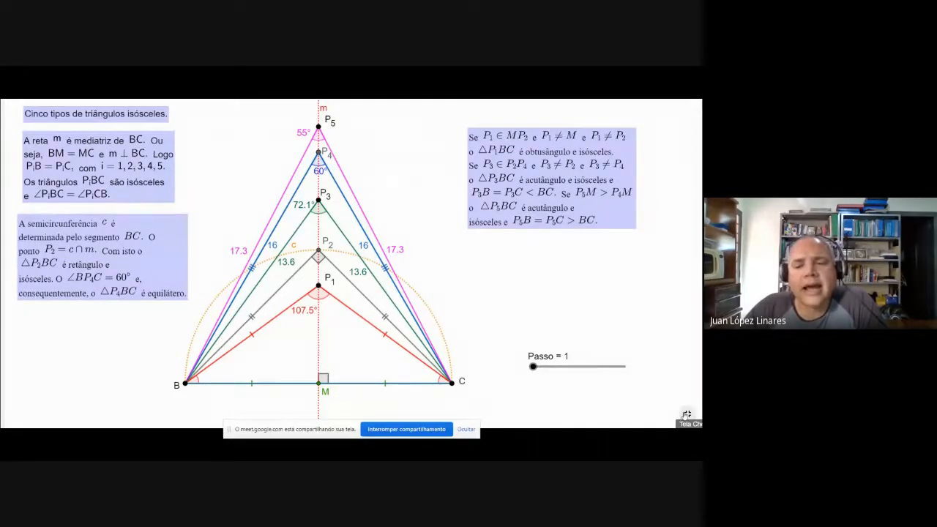
pyautogui.click(685, 414)
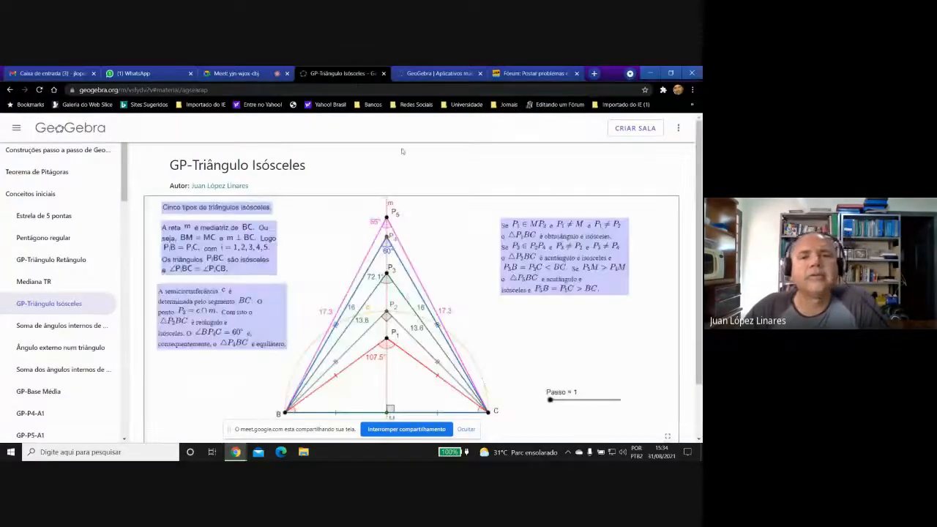
# Switch to the USP course page and find the GeoGebra page links in the Referências e Orientações Iniciais section.
pyautogui.click(511, 74)
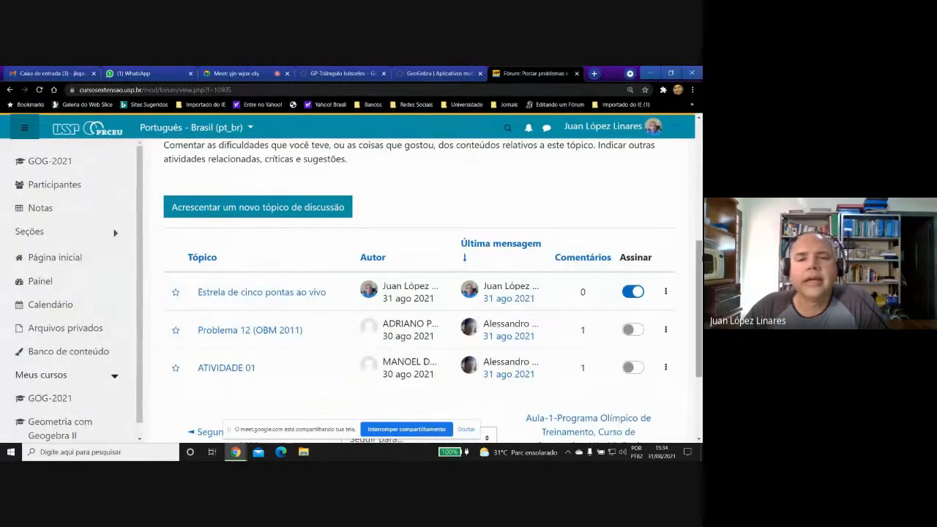
pyautogui.moveTo(700, 262); pyautogui.dragTo(700, 142)
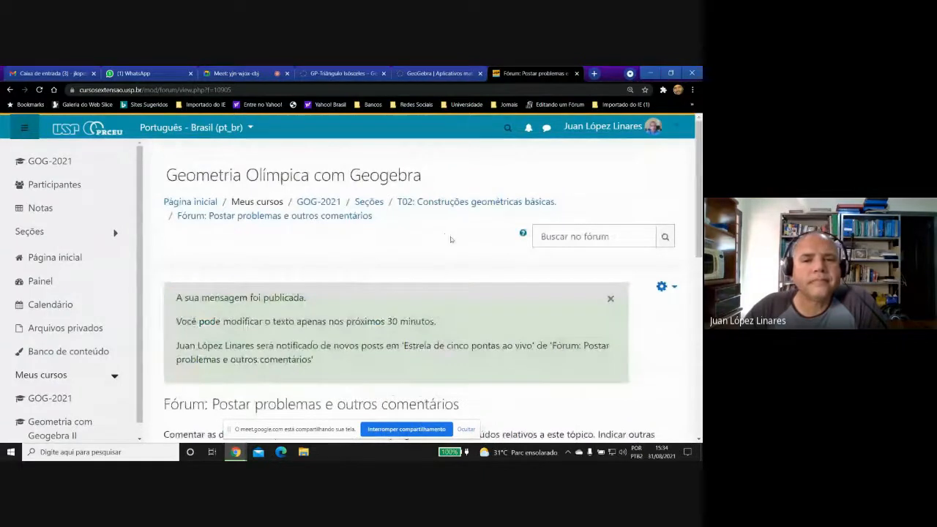
pyautogui.click(420, 204)
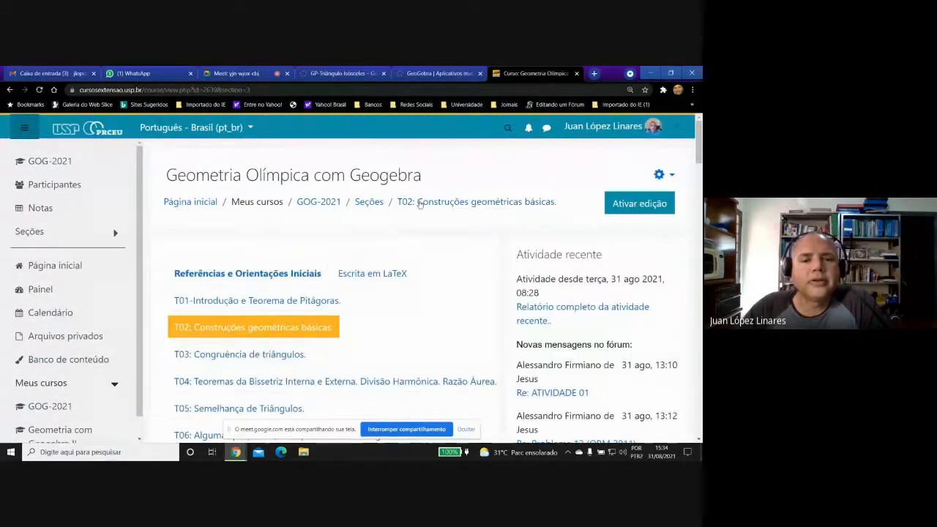
pyautogui.click(262, 274)
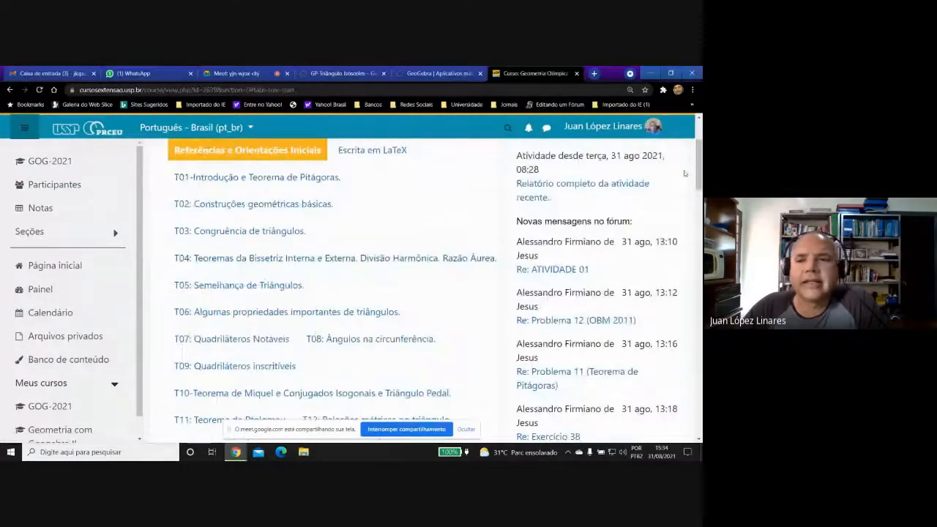
pyautogui.moveTo(698, 174); pyautogui.dragTo(658, 314)
pyautogui.scroll(-2, 658, 319)
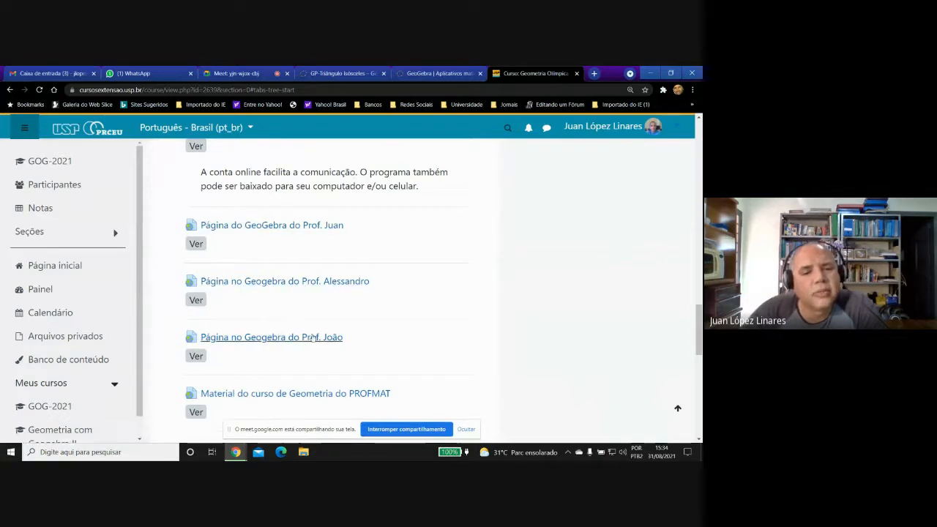
# Open the first professor's linked GeoGebra page and, among its materials, the book Construções passo a passo de Geometria Olímpica.
pyautogui.click(327, 227)
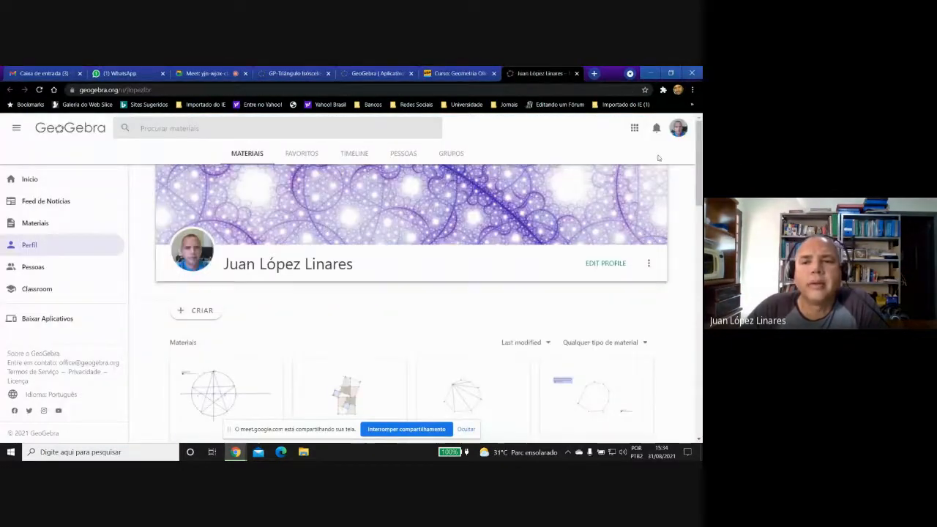
pyautogui.moveTo(701, 136); pyautogui.dragTo(693, 181)
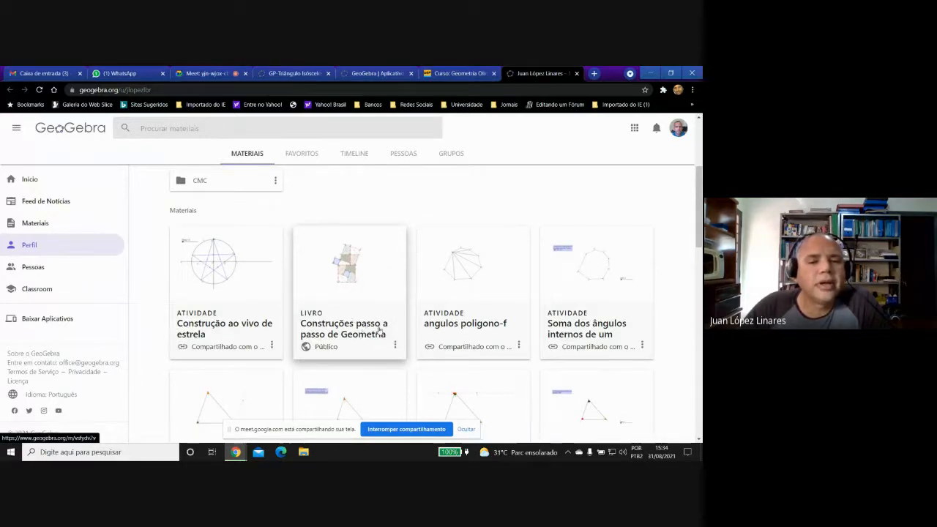
pyautogui.click(349, 271)
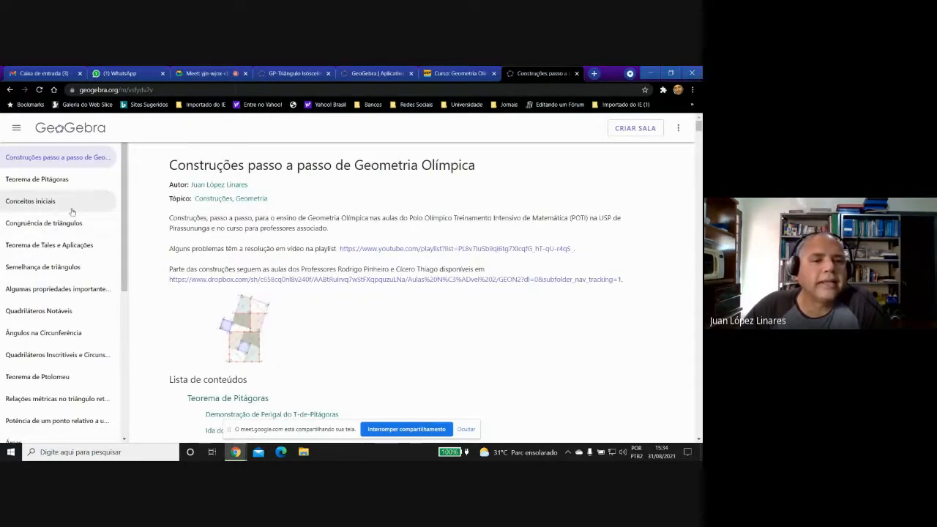
# Open the book's Conceitos iniciais chapter and look over its activities.
pyautogui.click(29, 206)
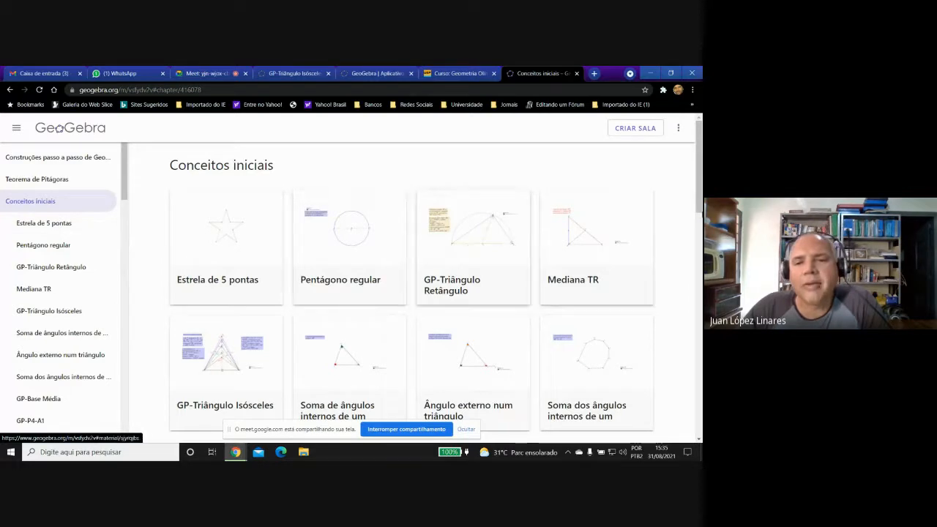
pyautogui.moveTo(699, 178); pyautogui.dragTo(700, 186)
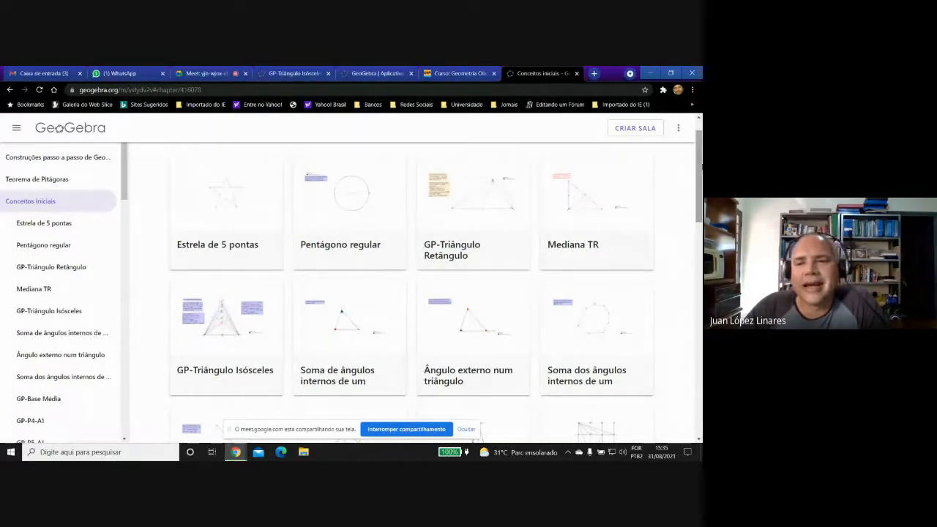
pyautogui.moveTo(701, 166)
pyautogui.mouseDown()
pyautogui.moveTo(699, 205)
pyautogui.moveTo(700, 156)
pyautogui.mouseUp()
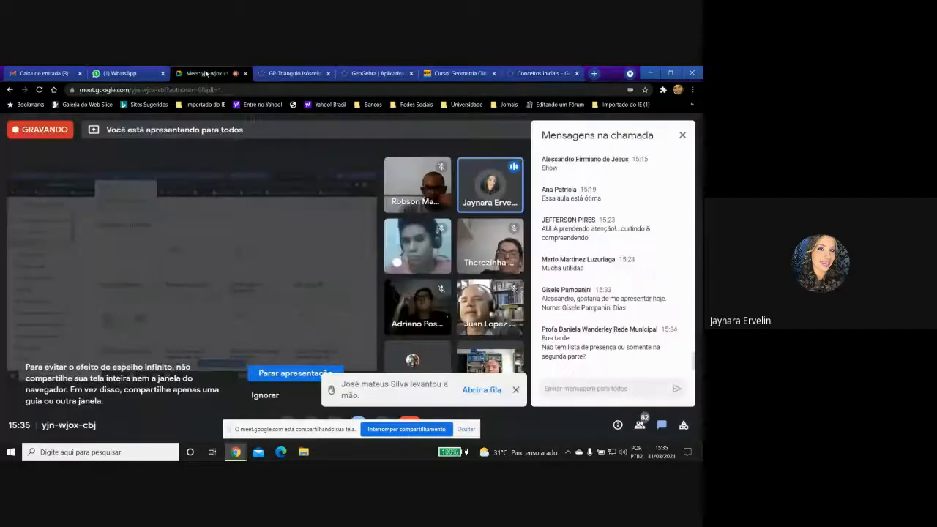
# Check the Meet call, return to the GeoGebra book and open GP-Desigualdade Triangular from the Caminhos mínimos e desigualdades chapter.
pyautogui.click(210, 74)
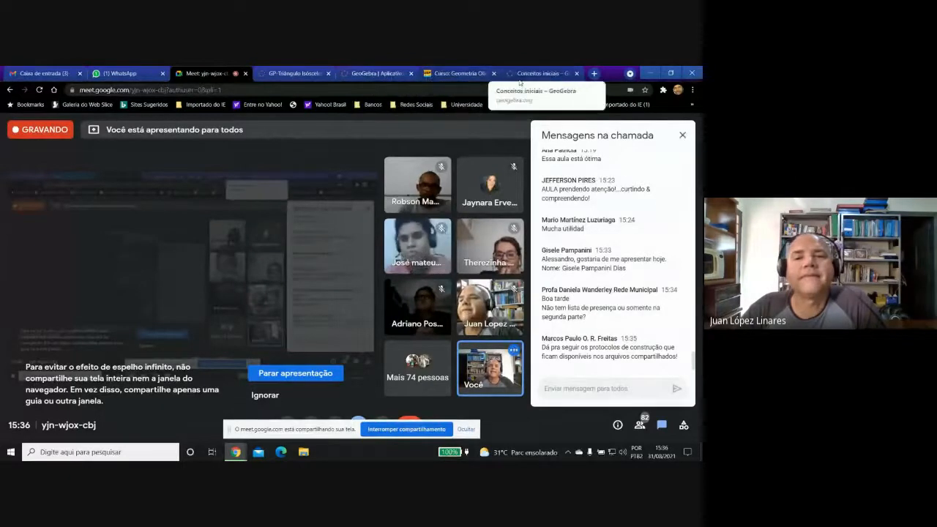
pyautogui.click(541, 73)
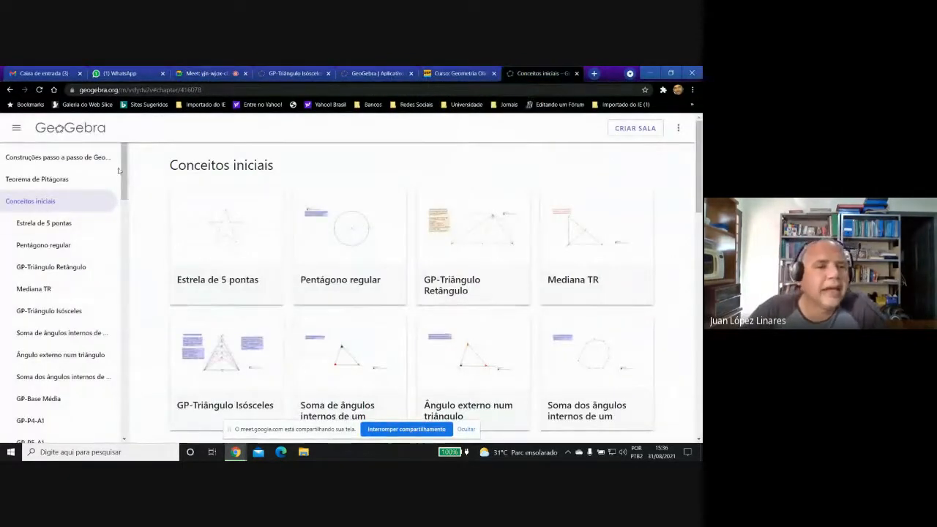
pyautogui.scroll(-2, 126, 198)
pyautogui.moveTo(126, 198); pyautogui.dragTo(145, 396)
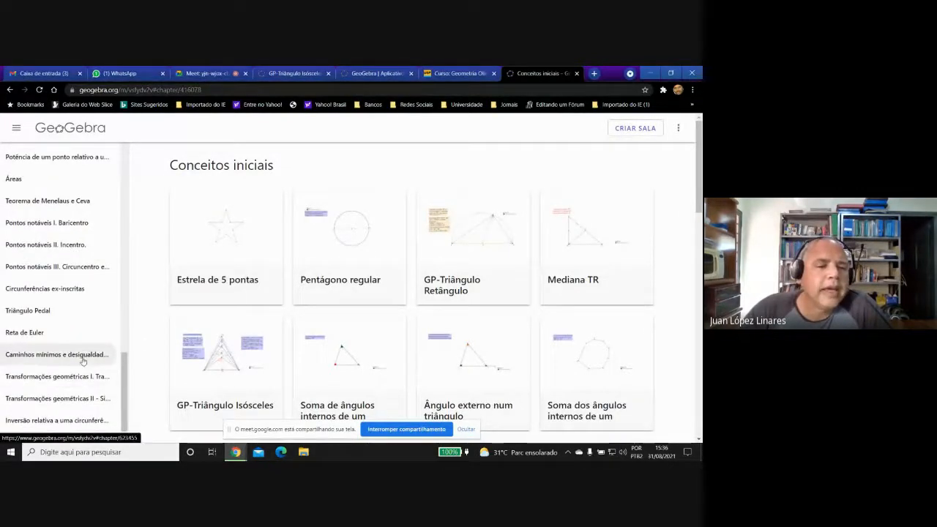
pyautogui.click(32, 358)
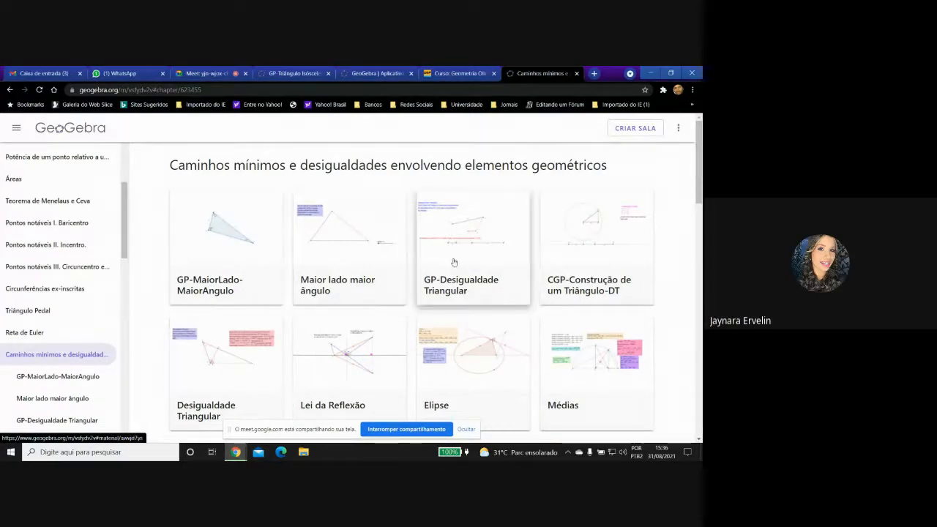
pyautogui.click(486, 238)
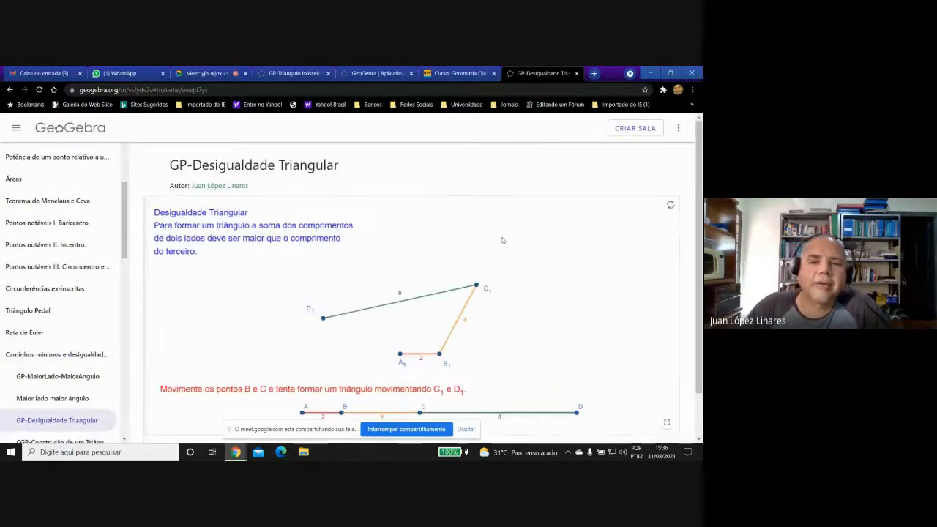
# Shift D1 slightly and reposition B and C so that AB is about 2.3, BC about 5 and CD about 6.7.
pyautogui.scroll(-1, 699, 243)
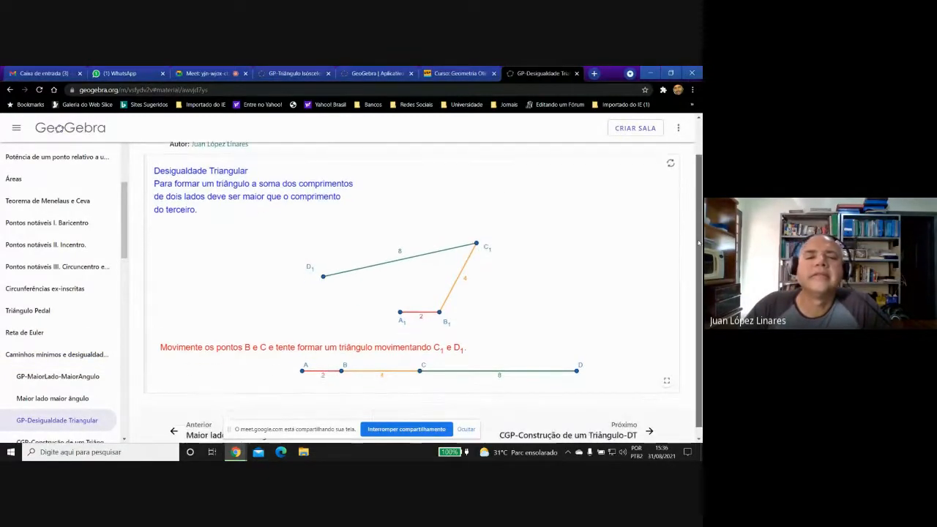
pyautogui.moveTo(322, 282)
pyautogui.mouseDown()
pyautogui.moveTo(341, 315)
pyautogui.moveTo(325, 280)
pyautogui.mouseUp()
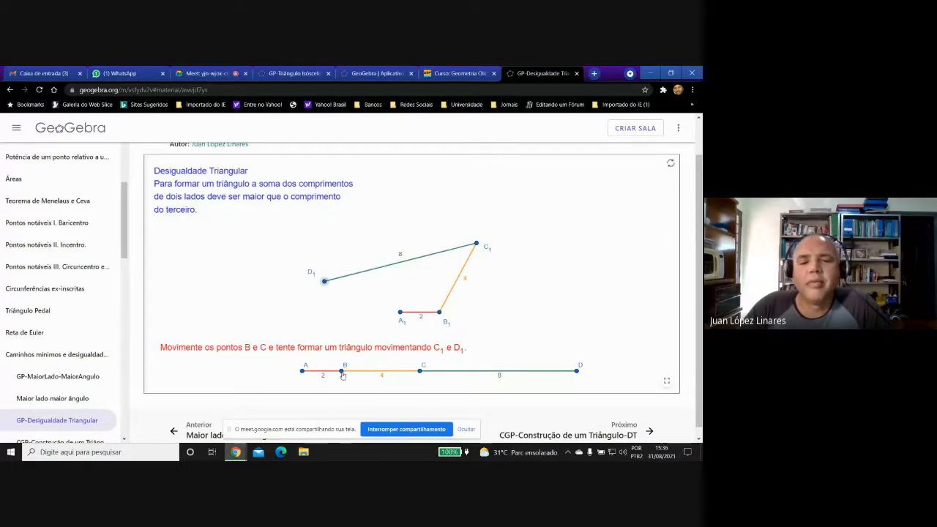
pyautogui.moveTo(342, 375); pyautogui.dragTo(479, 374)
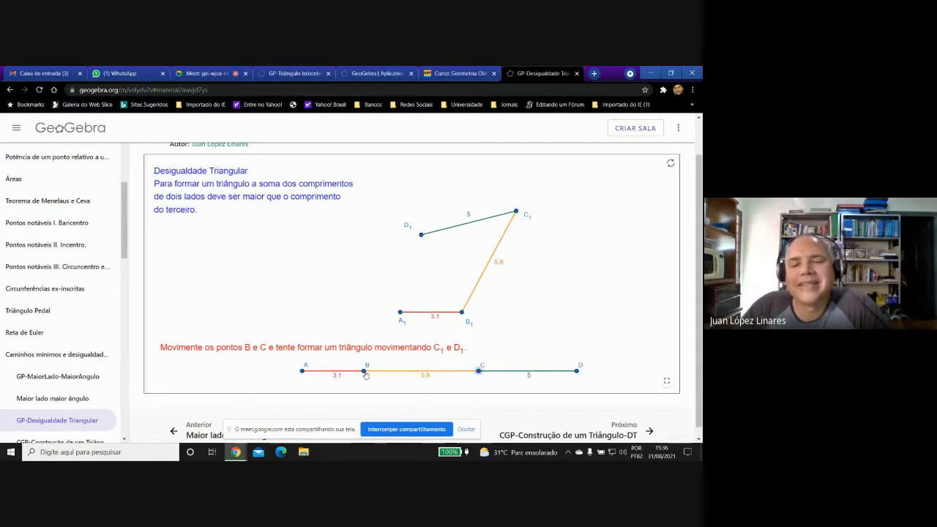
pyautogui.moveTo(364, 372); pyautogui.dragTo(348, 373)
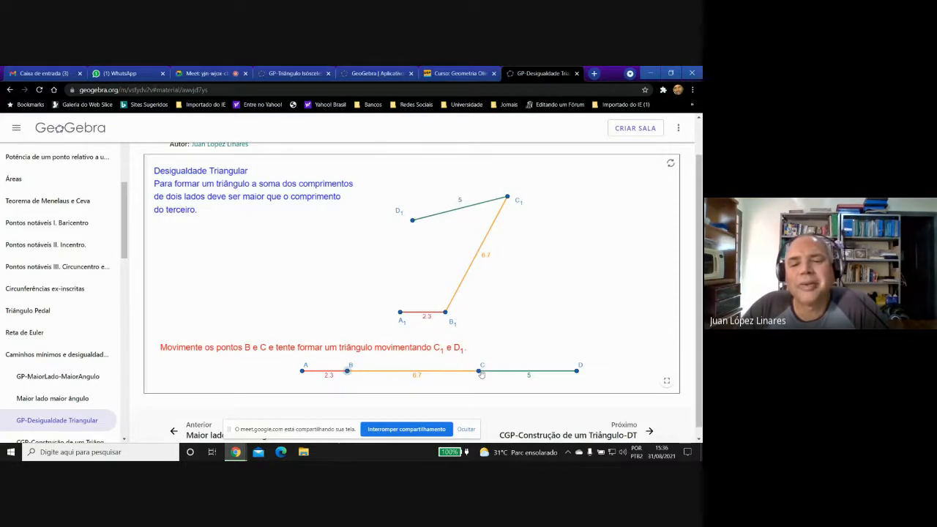
pyautogui.moveTo(480, 372); pyautogui.dragTo(447, 371)
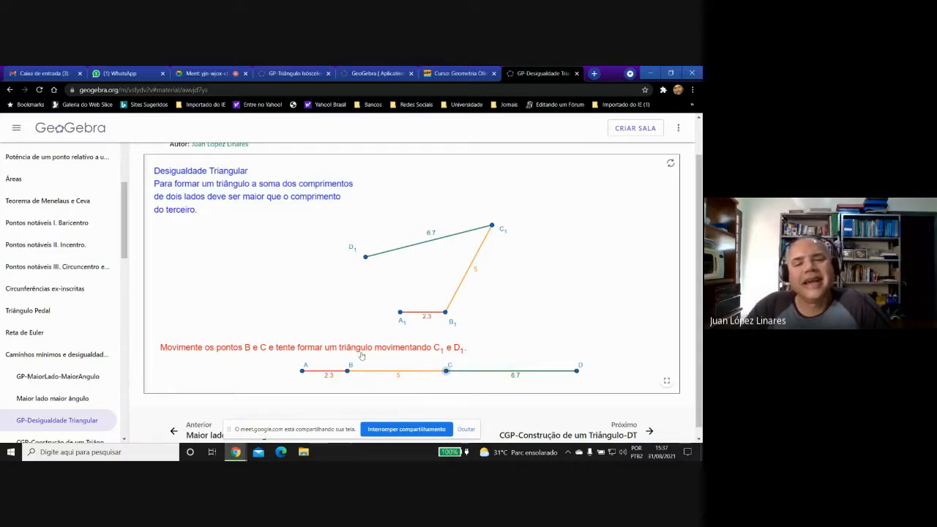
# Move points B and C along segment AD again to make AB about 2.9, BC about 5 and CD about 6.2.
pyautogui.moveTo(348, 371); pyautogui.dragTo(477, 373)
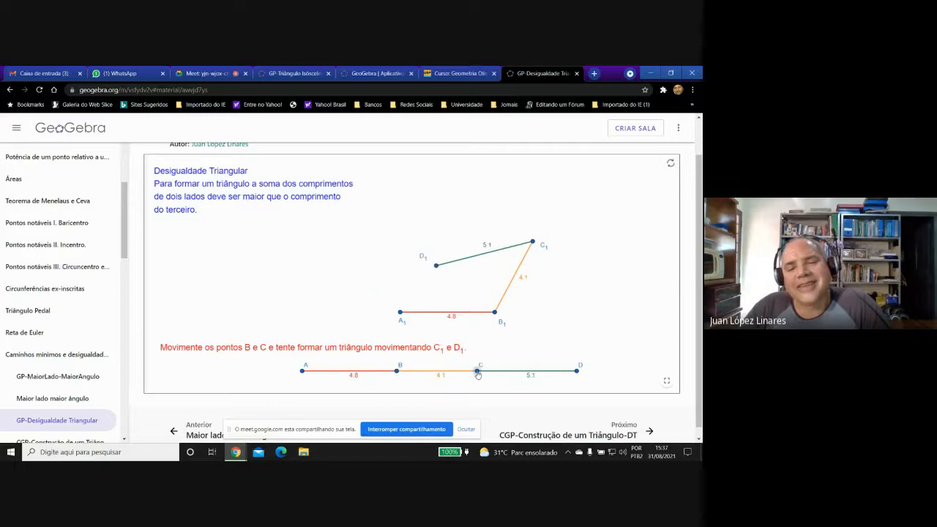
pyautogui.moveTo(396, 371); pyautogui.dragTo(393, 372)
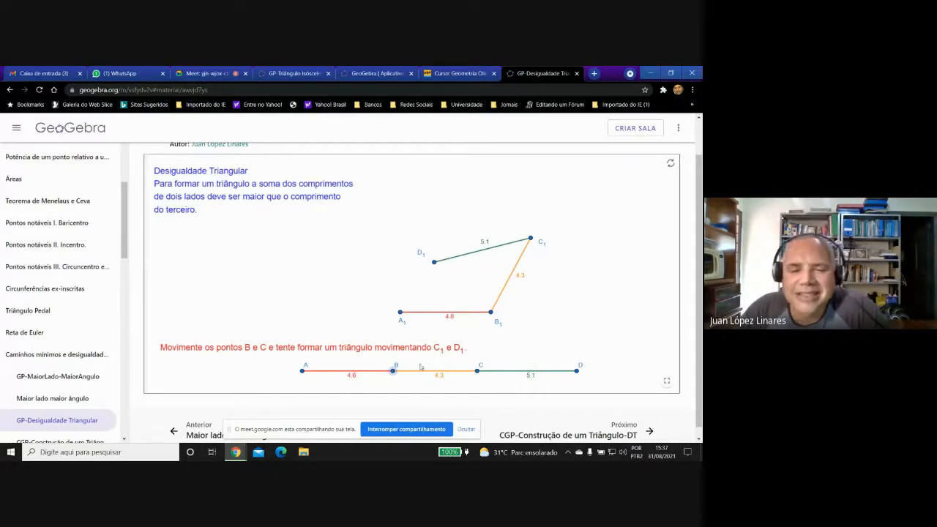
pyautogui.moveTo(393, 372); pyautogui.dragTo(358, 369)
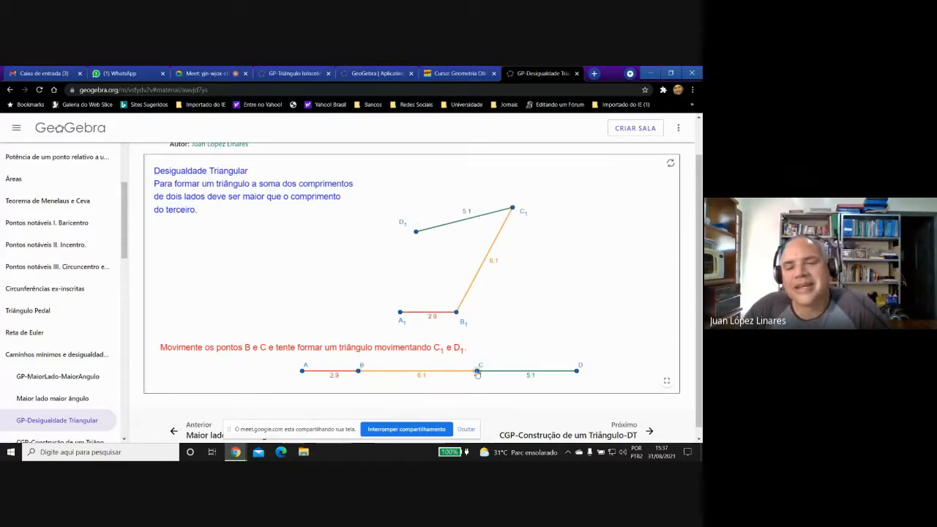
pyautogui.moveTo(477, 372); pyautogui.dragTo(456, 371)
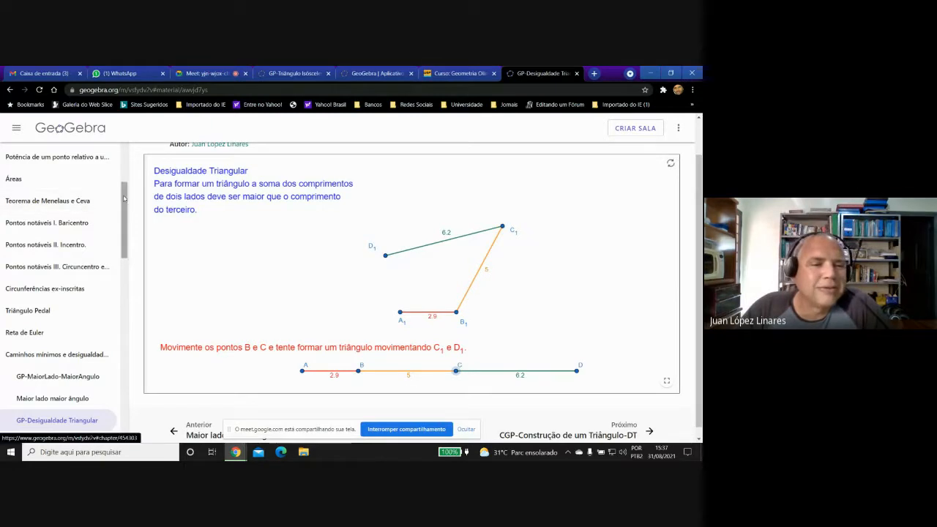
pyautogui.moveTo(124, 197); pyautogui.dragTo(125, 252)
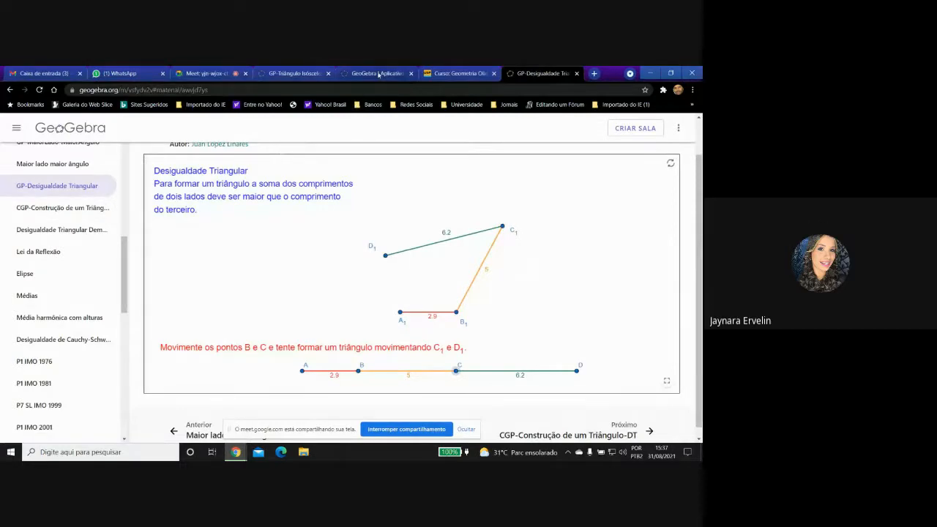
# Check the Meet call, return to GeoGebra and open the Construção ao vivo de estrela activity for editing from your own materials.
pyautogui.click(197, 73)
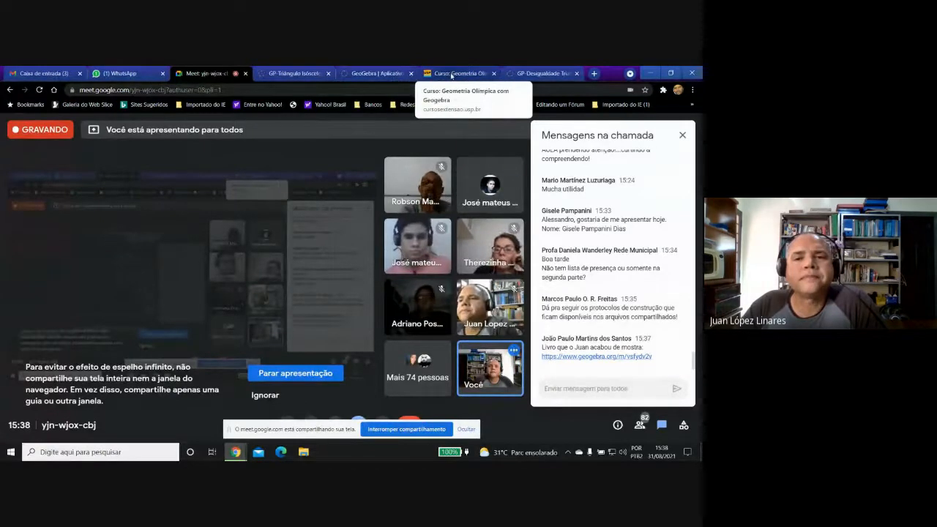
pyautogui.click(510, 73)
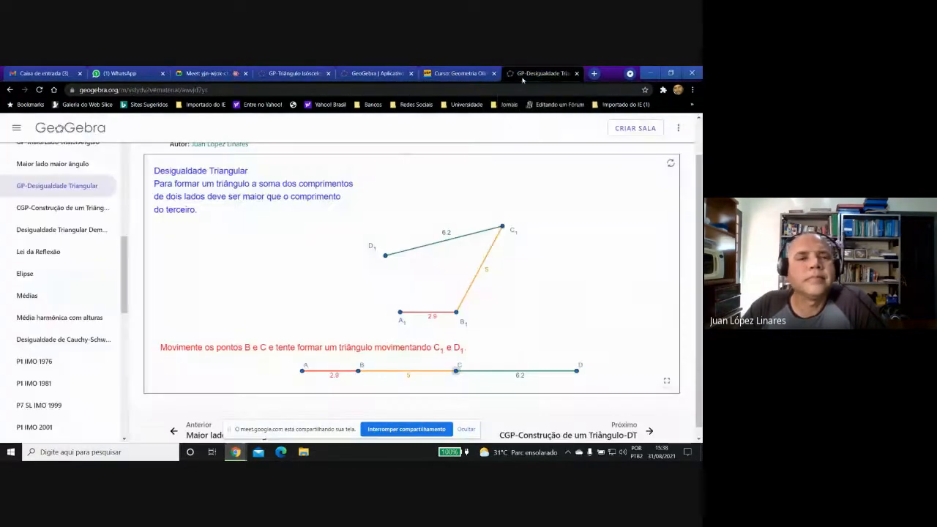
pyautogui.click(96, 130)
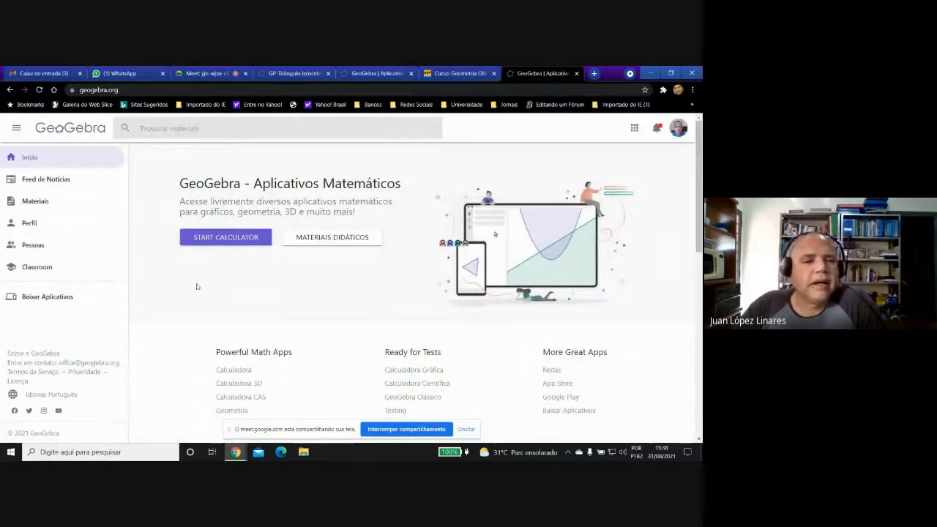
pyautogui.click(35, 200)
pyautogui.click(401, 154)
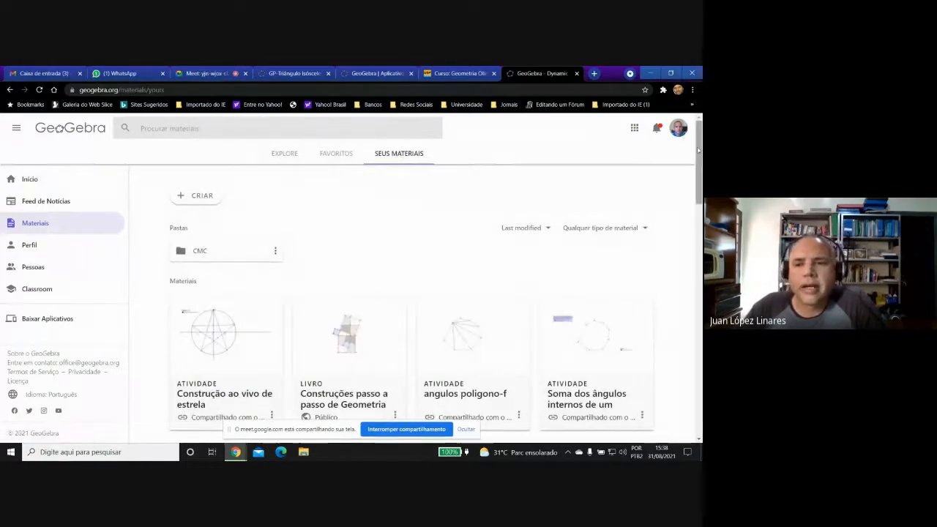
pyautogui.moveTo(698, 146); pyautogui.dragTo(698, 170)
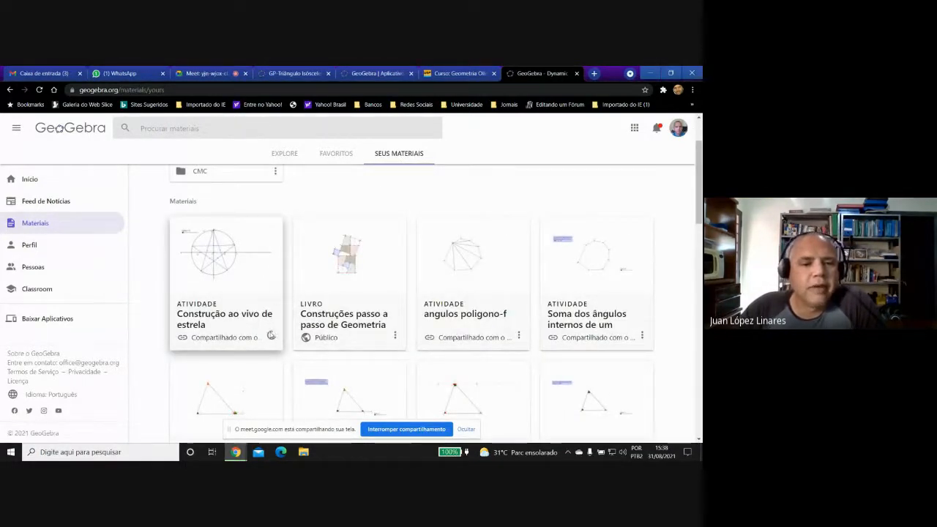
pyautogui.click(271, 336)
pyautogui.click(237, 223)
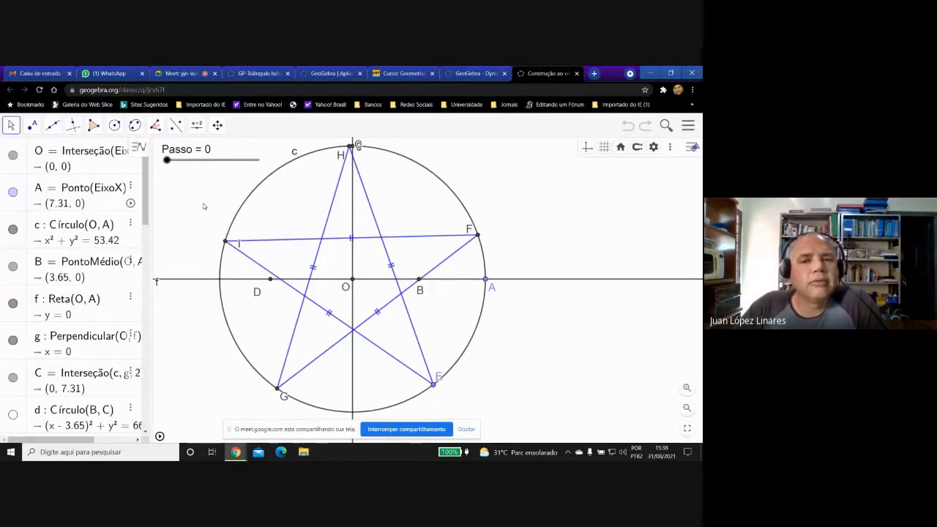
# Insert the LaTeX formula text "Este\ e\ um\ texto." in the empty area outside the circle, above and beyond point F.
pyautogui.click(197, 125)
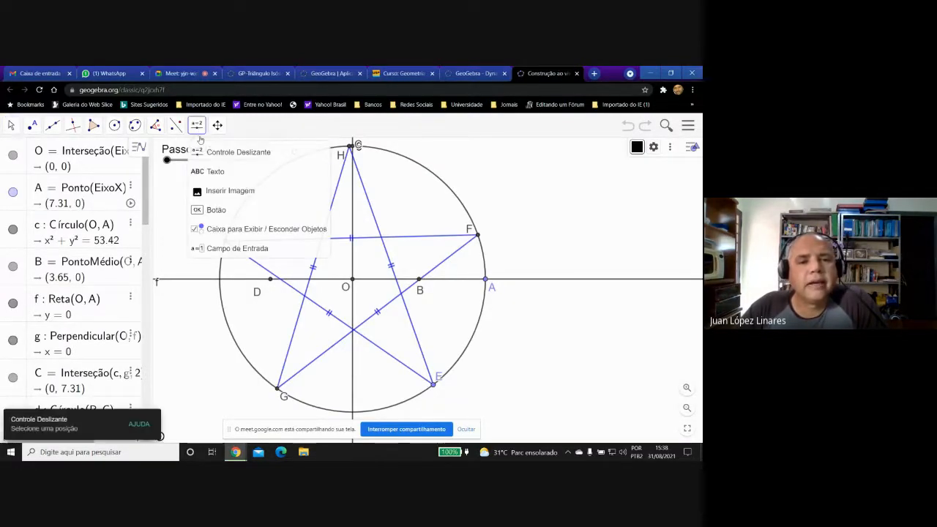
pyautogui.click(199, 172)
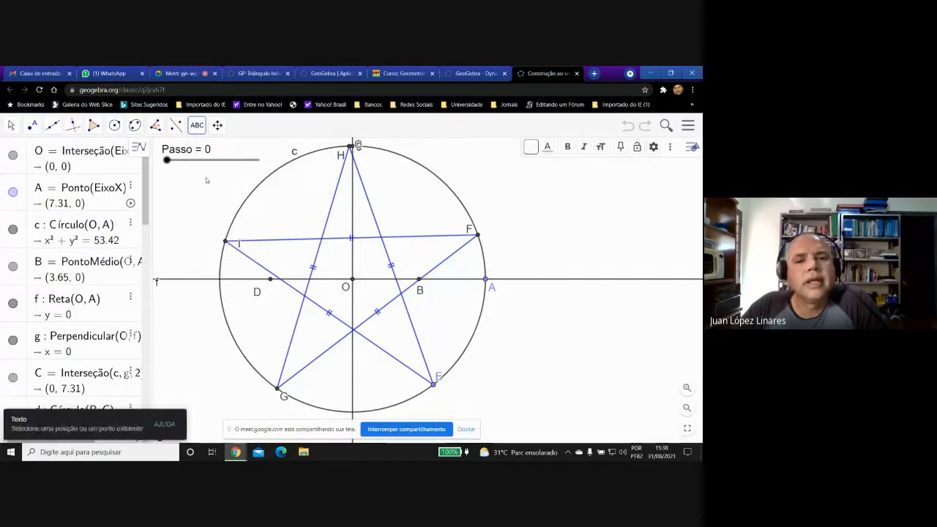
pyautogui.click(527, 204)
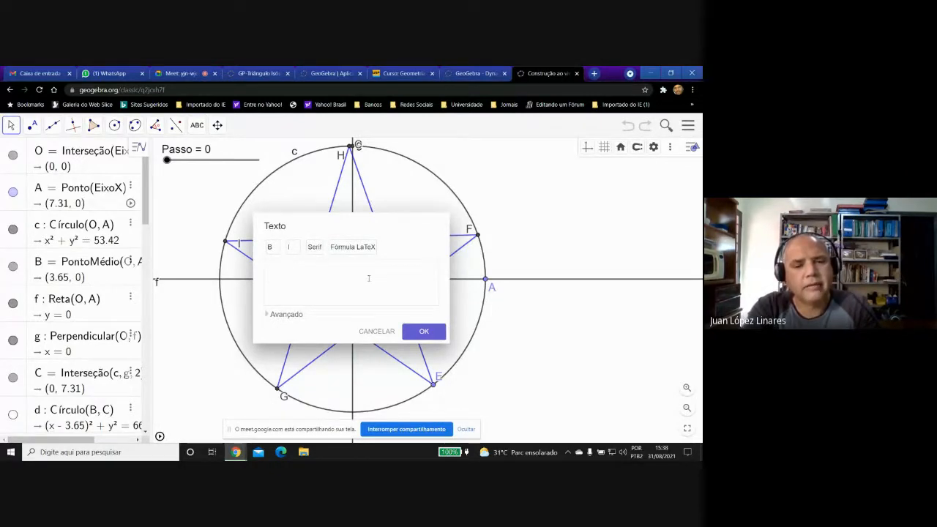
pyautogui.write('Este')
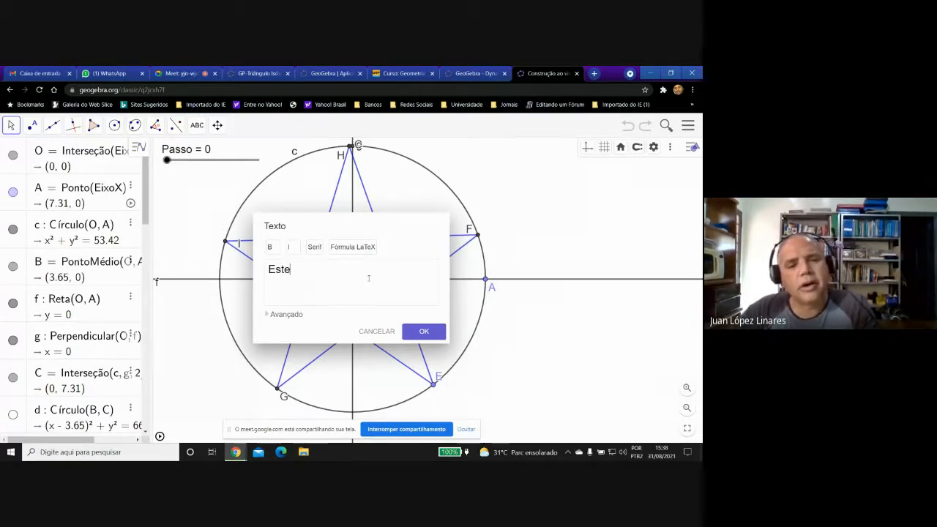
pyautogui.write('\\ ')
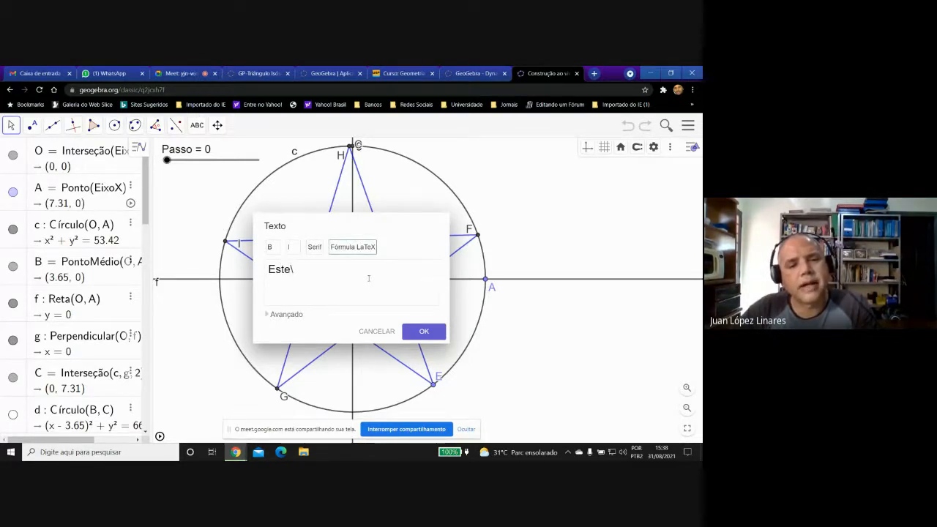
pyautogui.write('e')
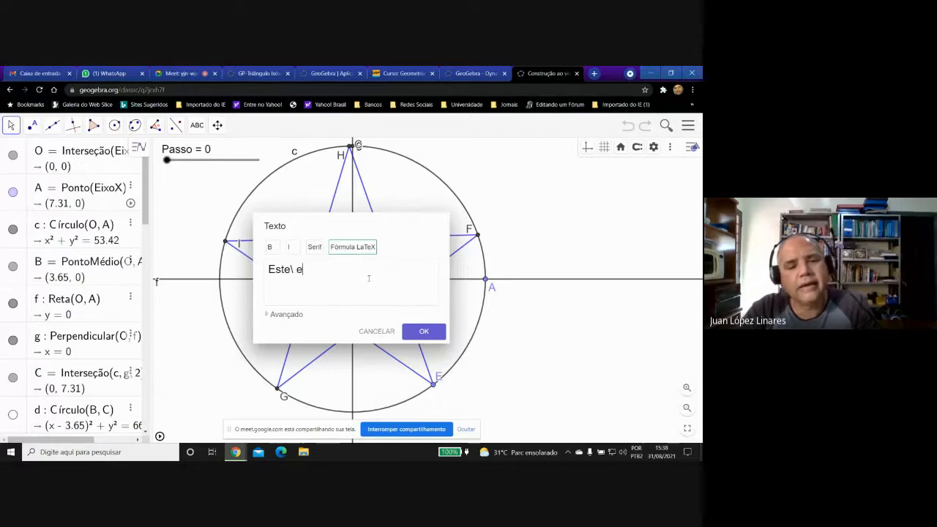
pyautogui.write('\\')
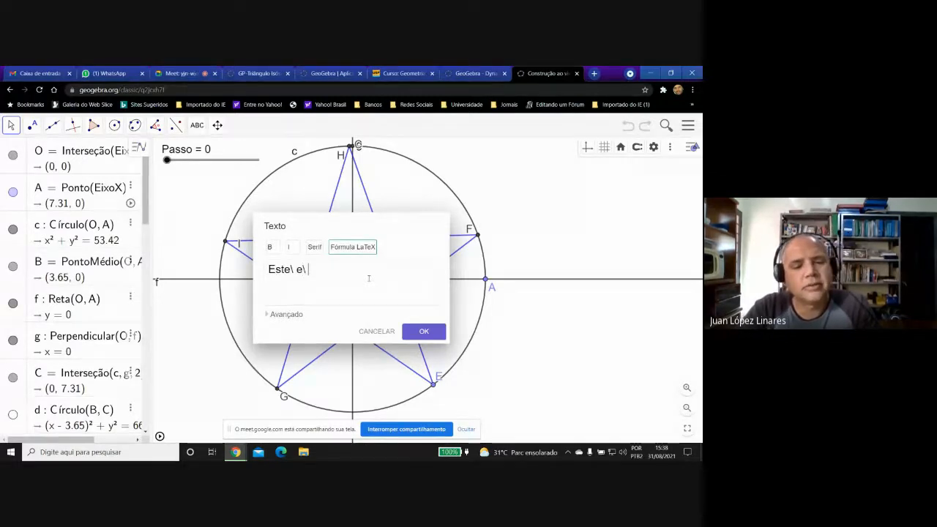
pyautogui.write(' um\\')
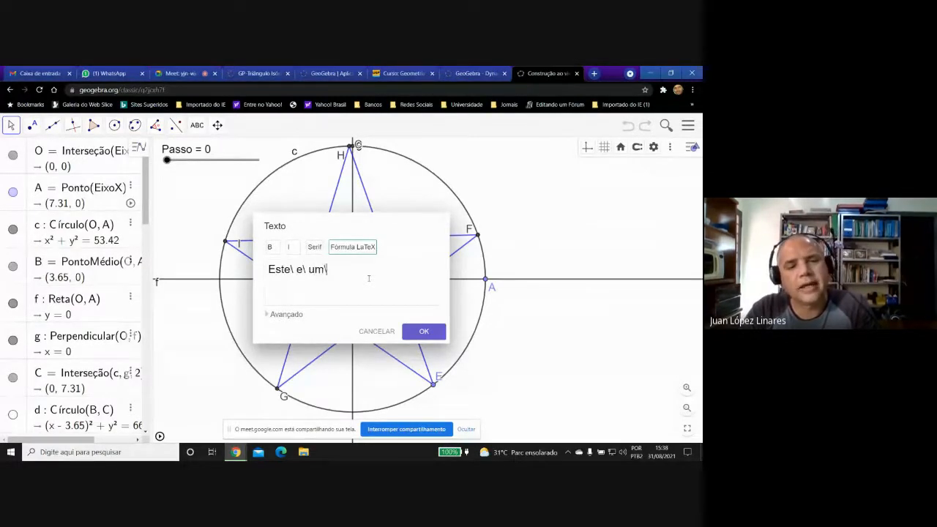
pyautogui.write(' te')
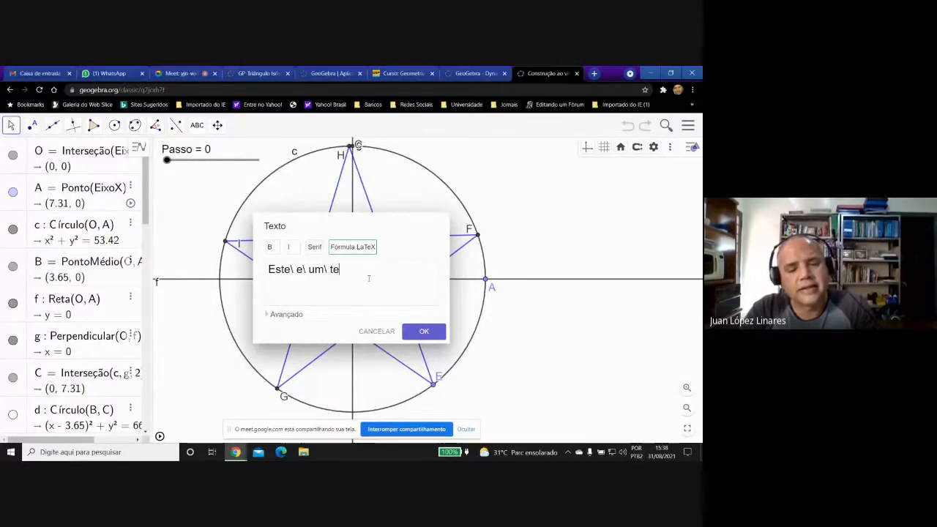
pyautogui.write('xto')
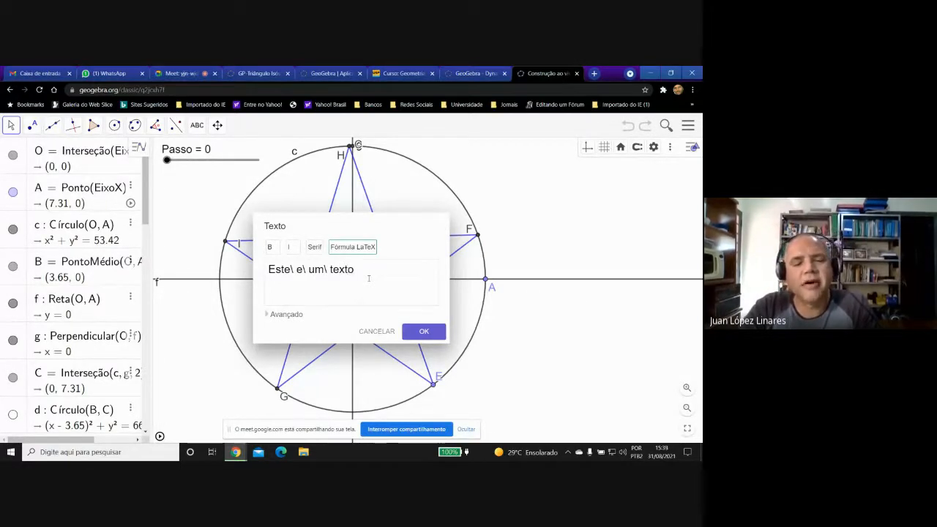
pyautogui.write('.')
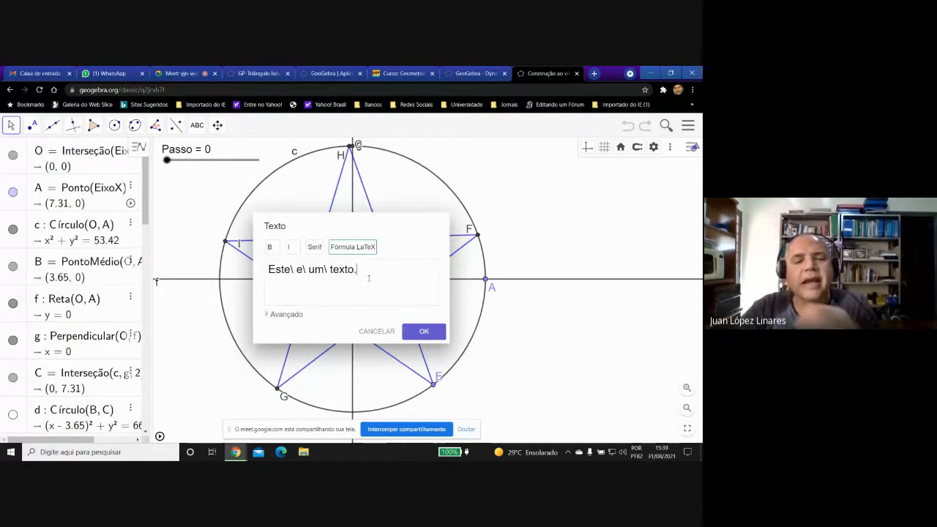
pyautogui.click(423, 331)
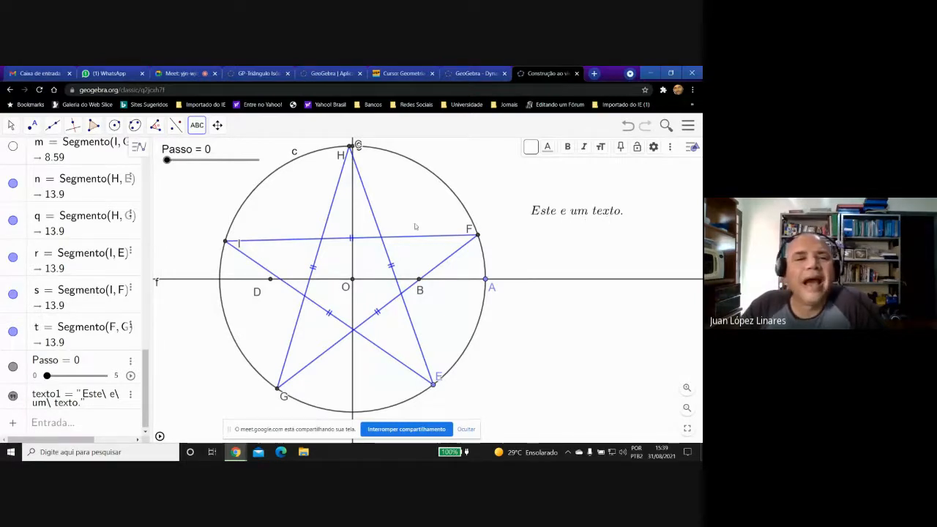
# Give the text "Este e um texto." a Laranja Claro (#FFEFD5) background, and briefly run and pause the star's animation.
pyautogui.click(11, 125)
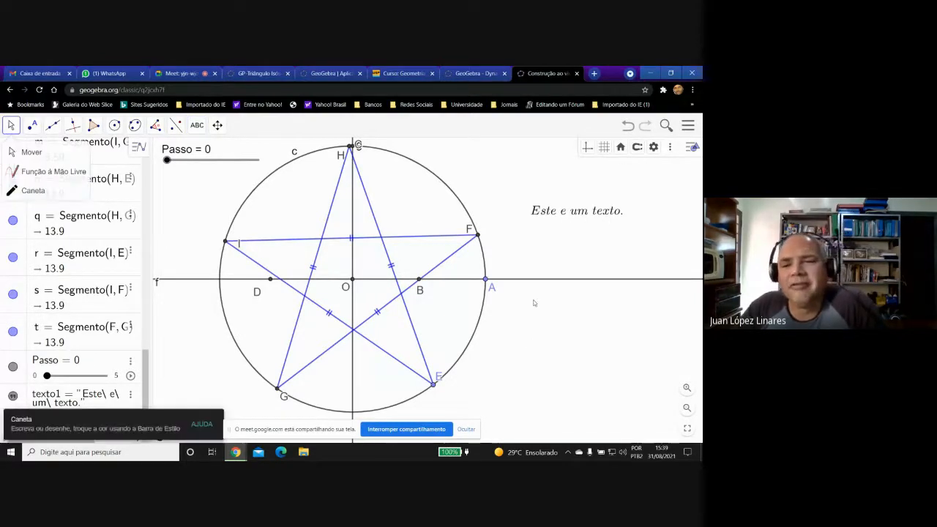
pyautogui.rightClick(567, 212)
pyautogui.click(544, 212)
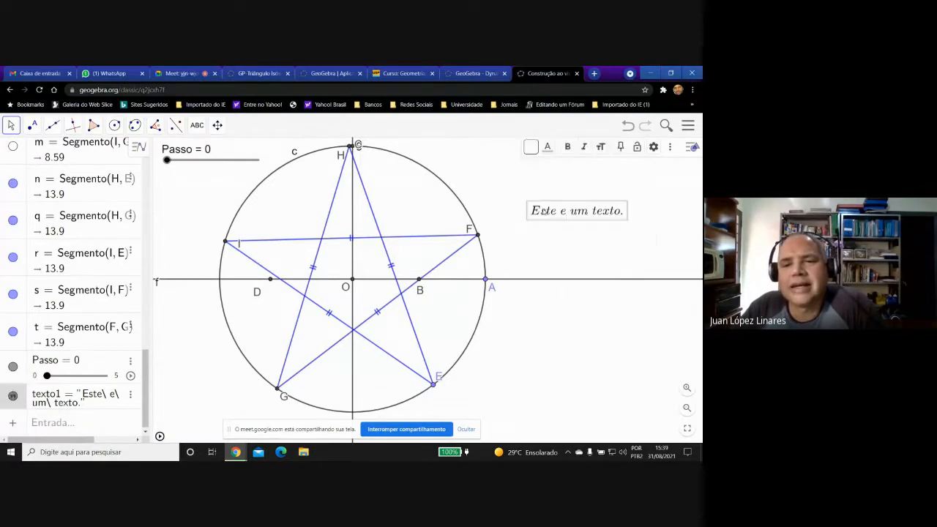
pyautogui.rightClick(544, 211)
pyautogui.click(585, 337)
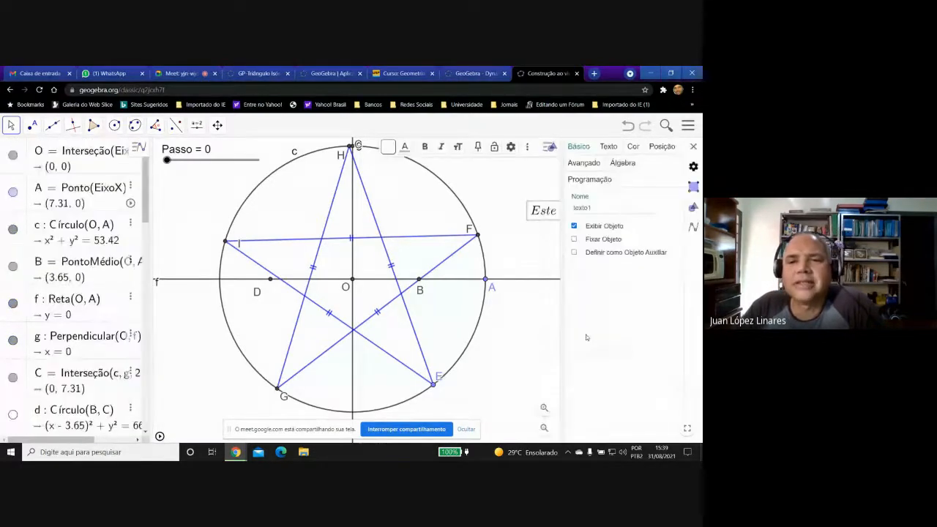
pyautogui.click(633, 147)
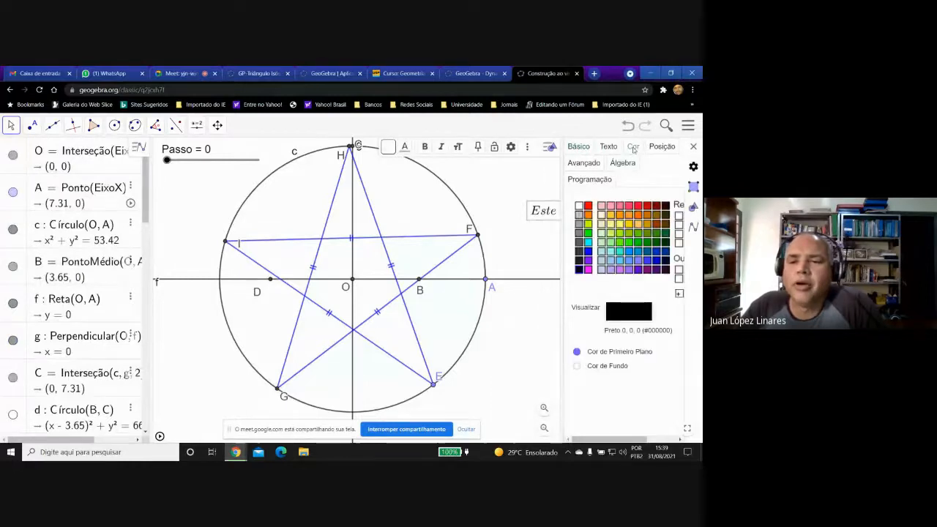
pyautogui.click(576, 366)
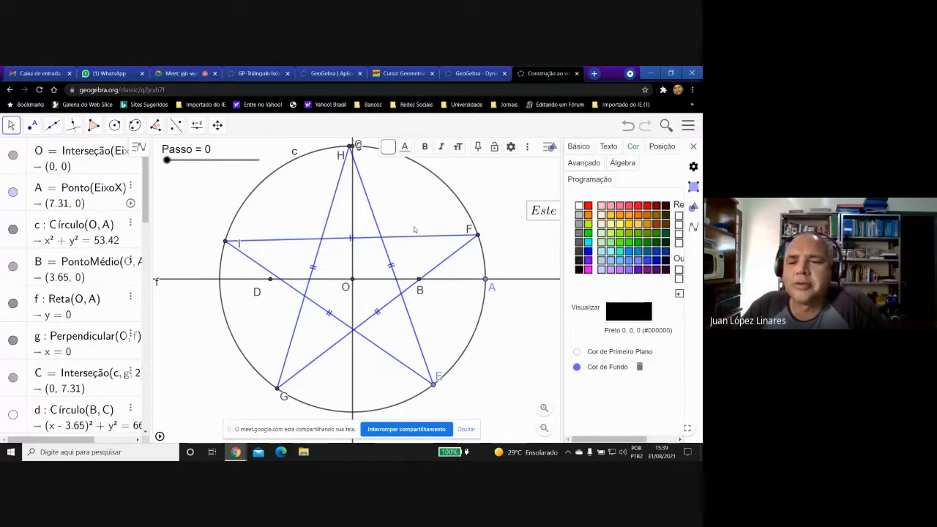
pyautogui.click(600, 215)
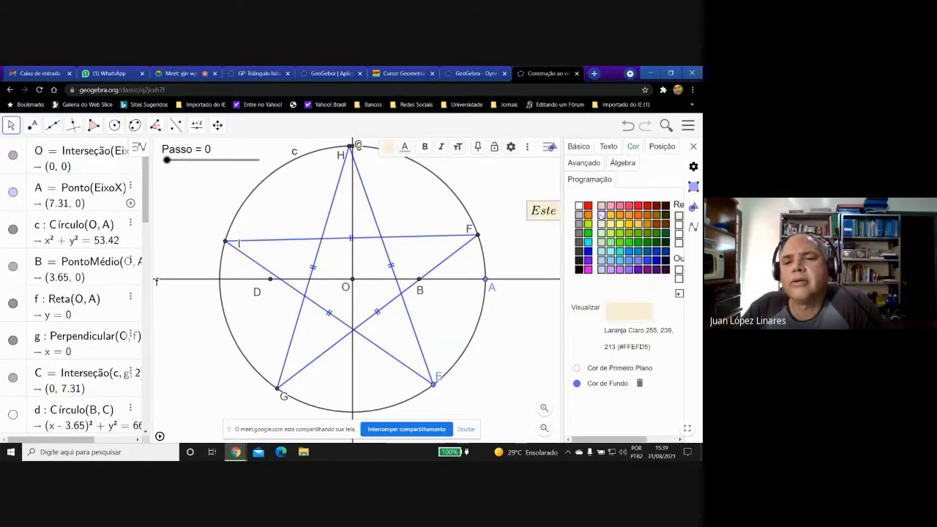
pyautogui.click(693, 146)
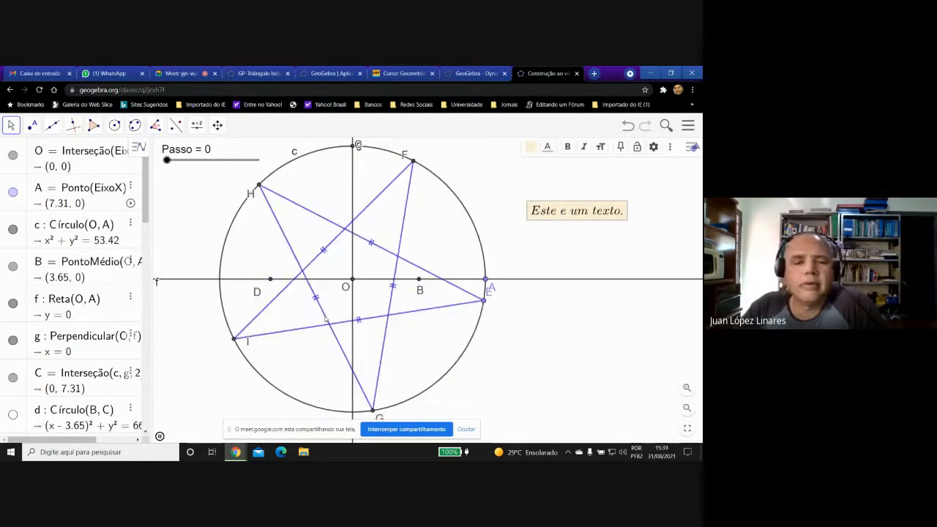
pyautogui.click(160, 436)
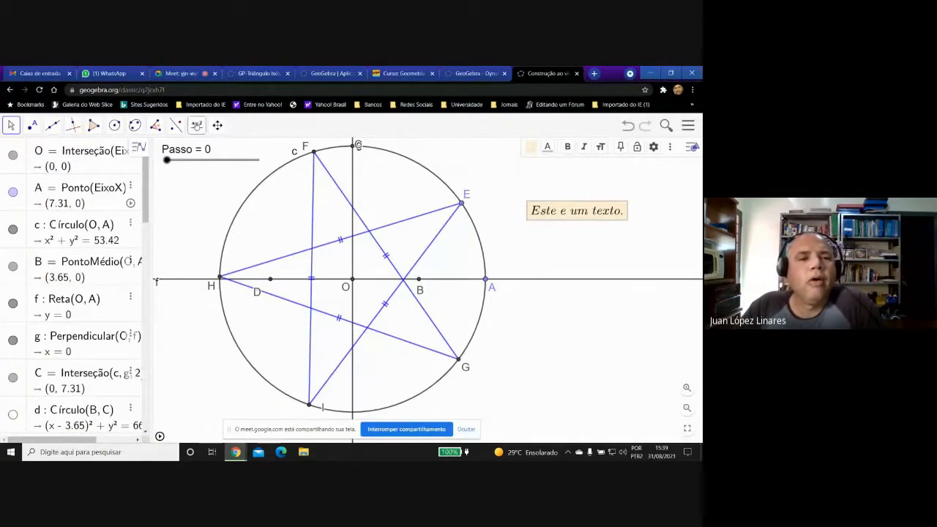
# Start a new text below "Este e um texto.", outside the circle, and enter "O teorema de Pitágoras é".
pyautogui.click(196, 125)
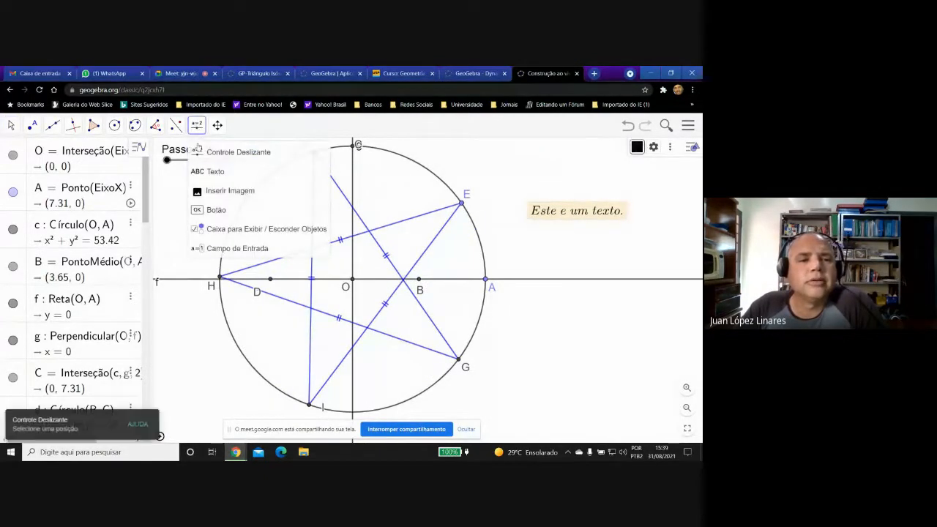
pyautogui.click(195, 171)
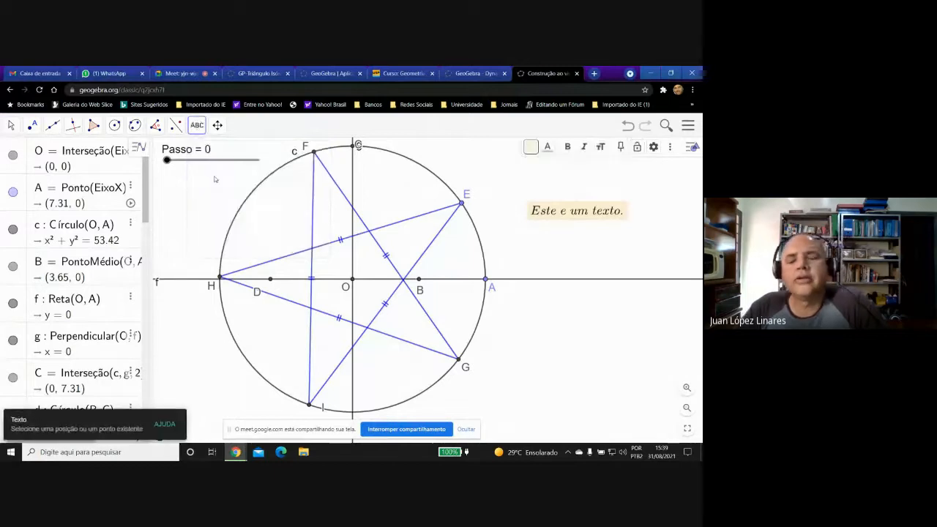
pyautogui.click(528, 251)
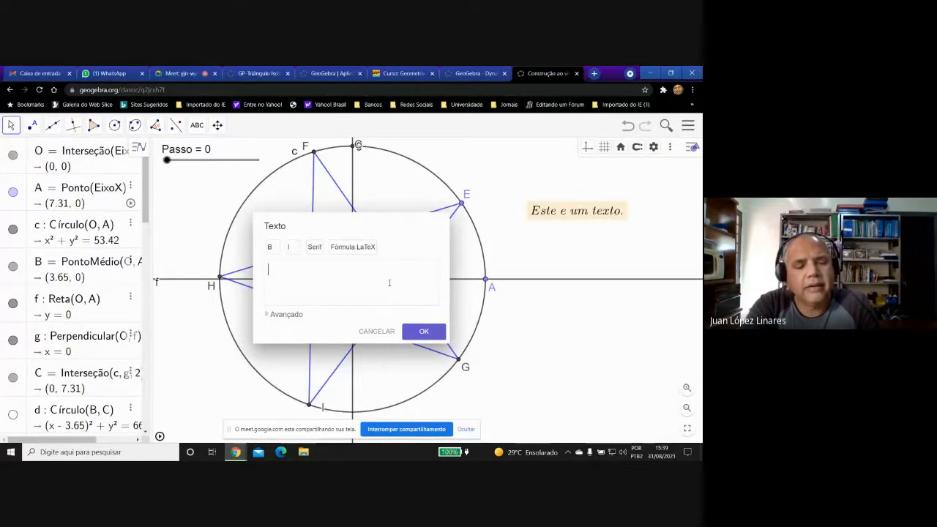
pyautogui.write('O')
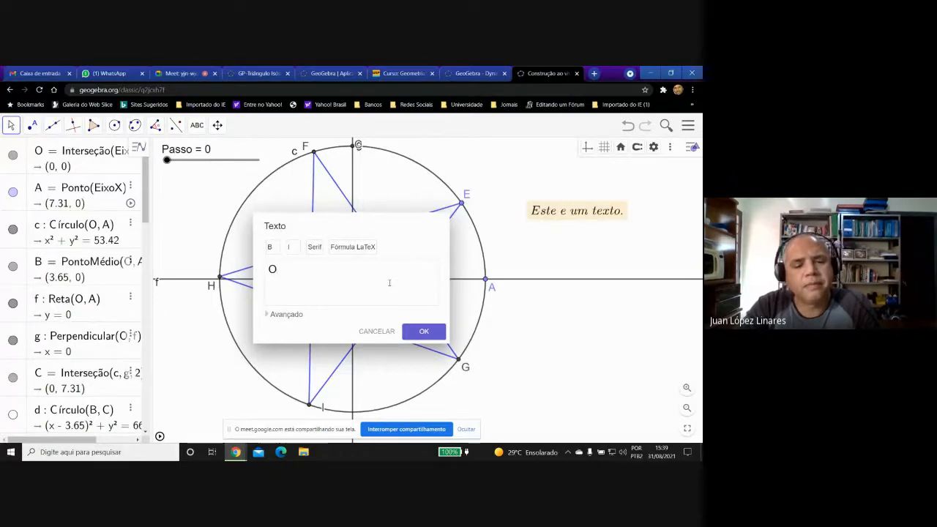
pyautogui.write(' teor')
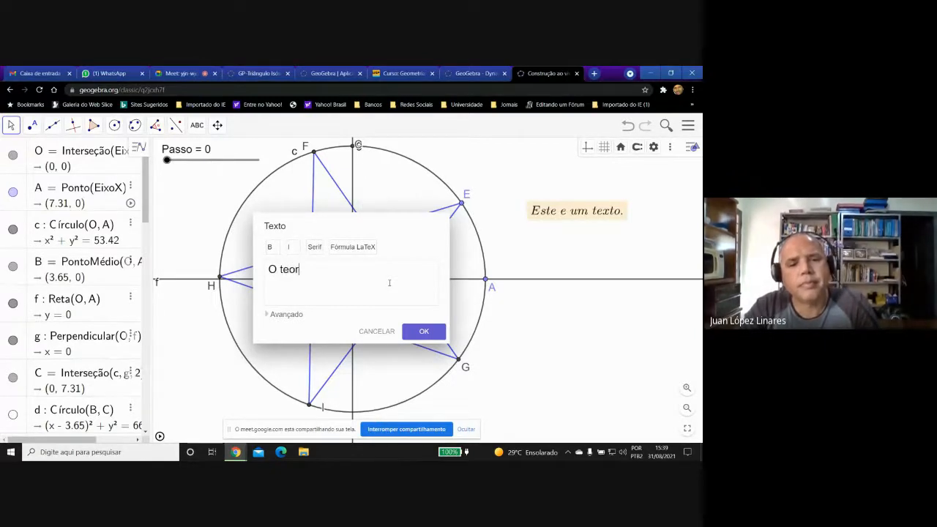
pyautogui.write('ema de ')
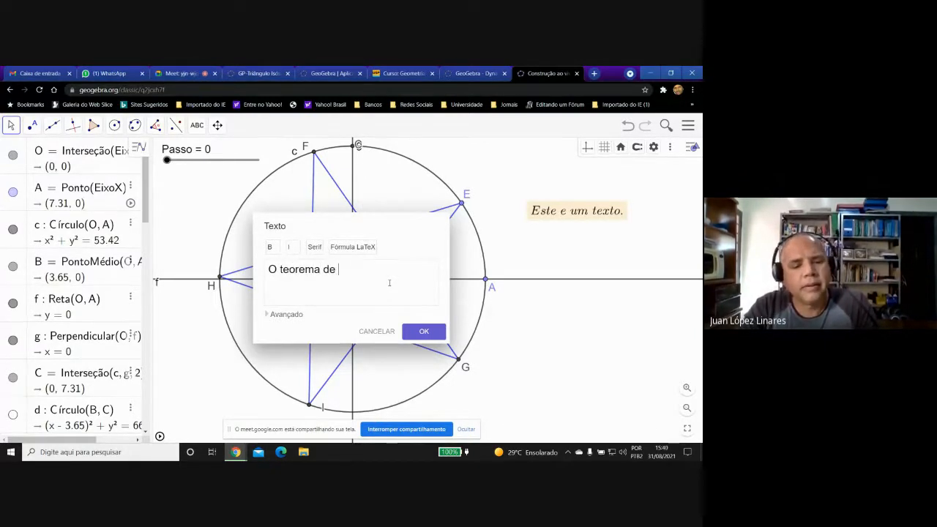
pyautogui.write('Pit')
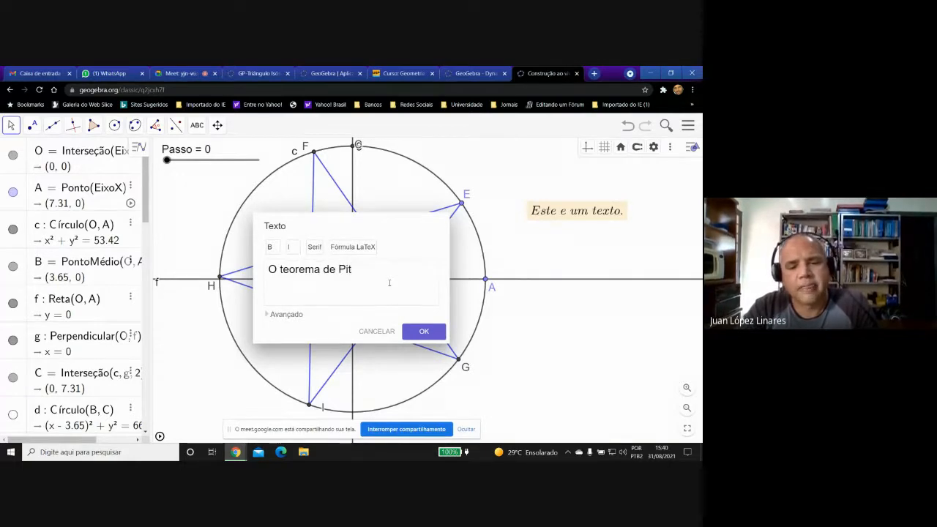
pyautogui.write('ágoras')
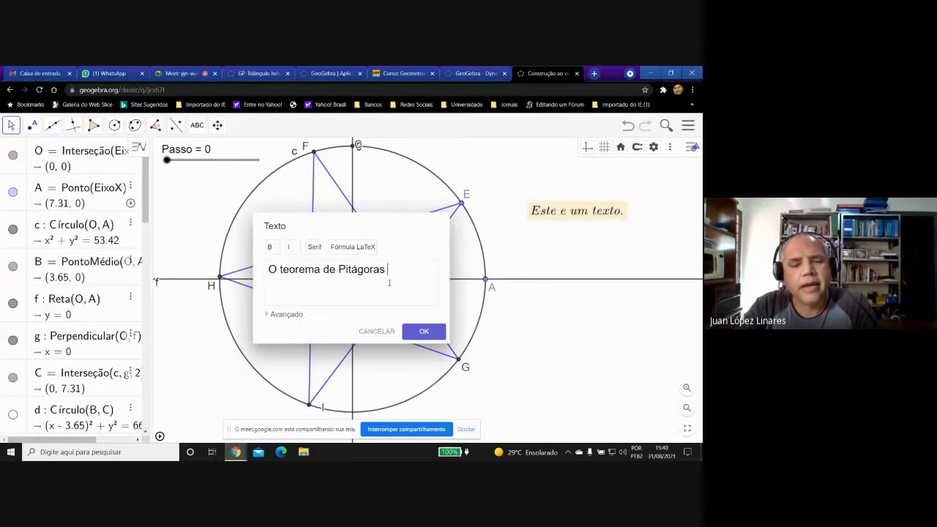
pyautogui.write(' é')
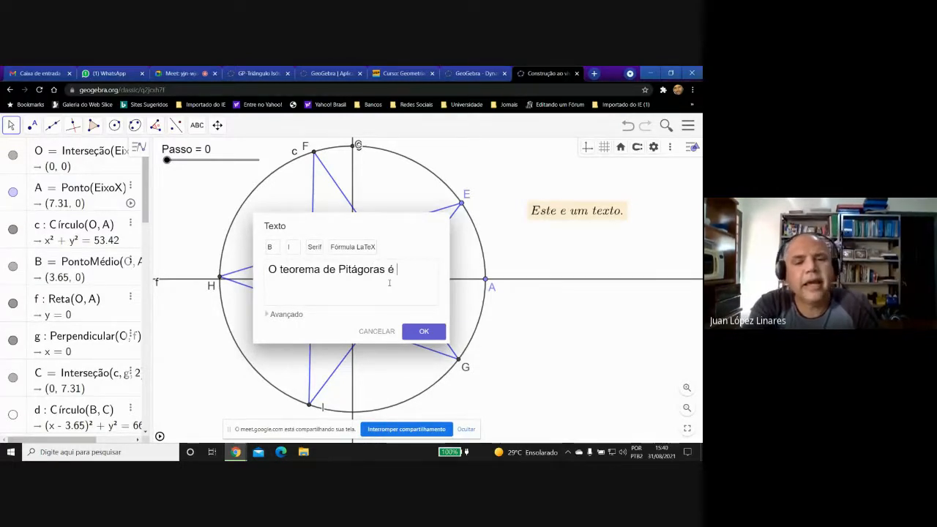
pyautogui.write(' $')
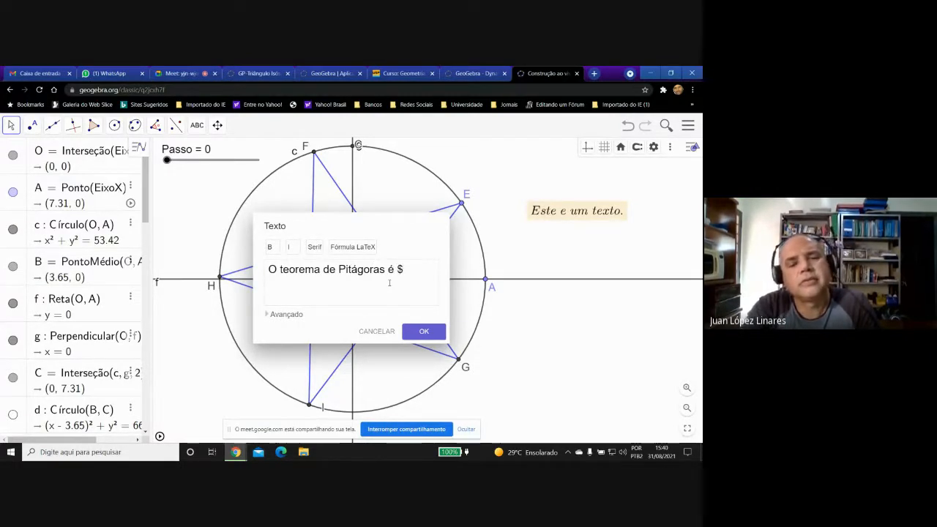
pyautogui.write('$')
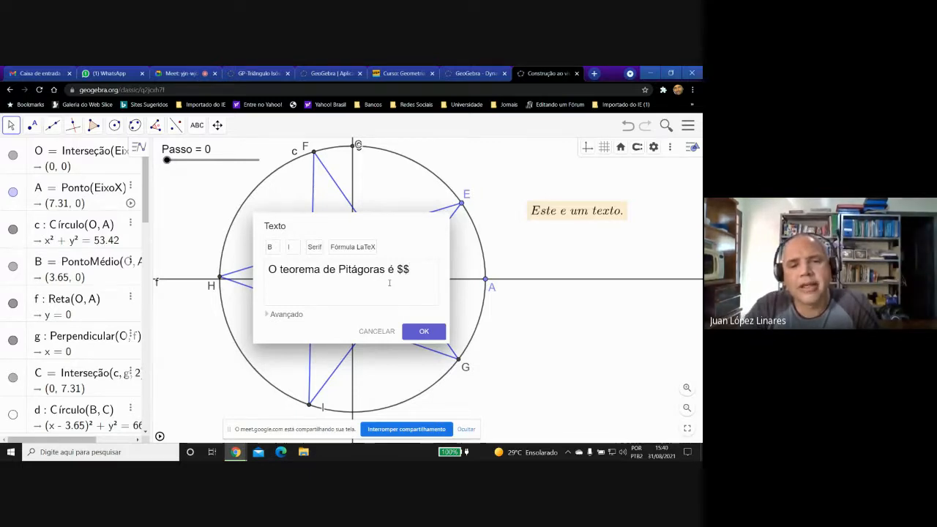
pyautogui.write('.')
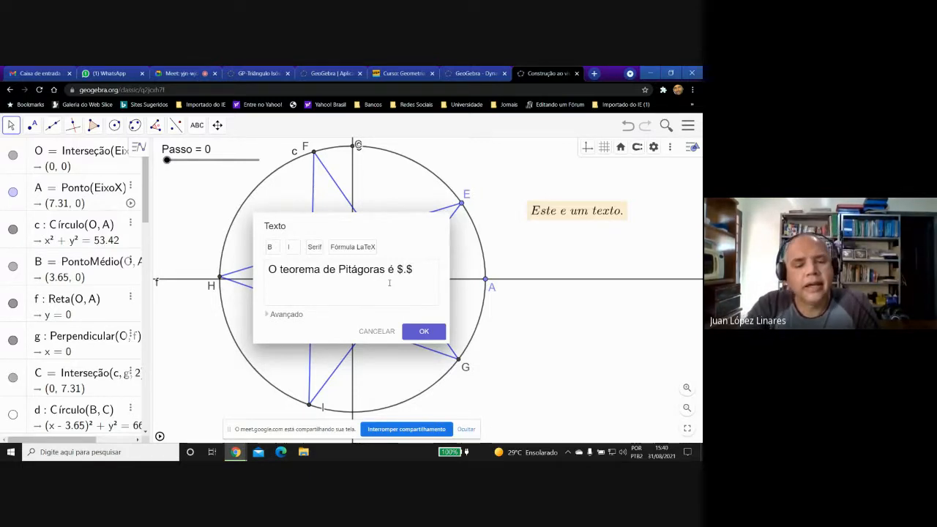
pyautogui.write('c')
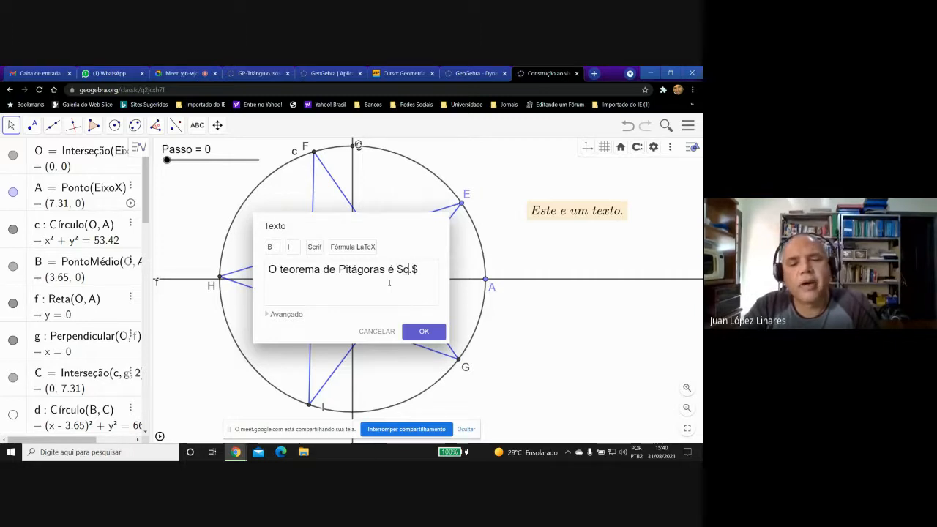
pyautogui.write('^2')
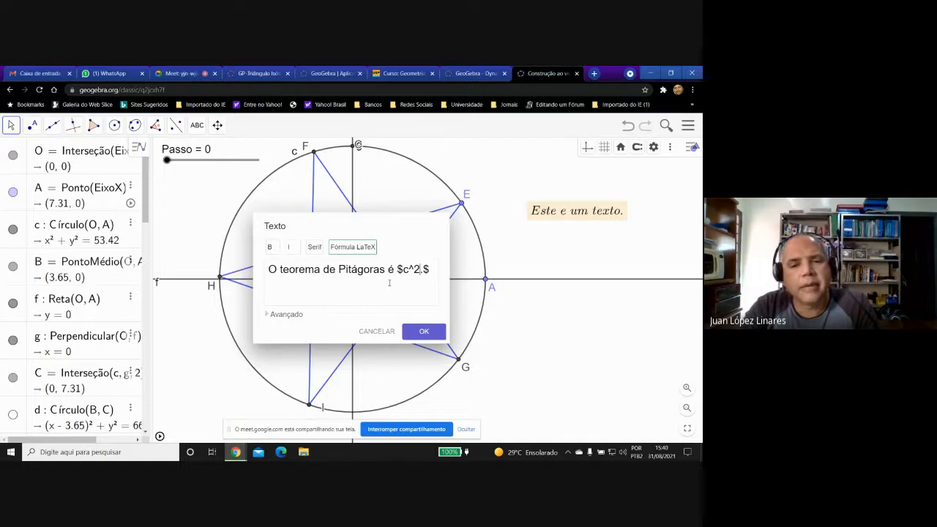
pyautogui.write('=a')
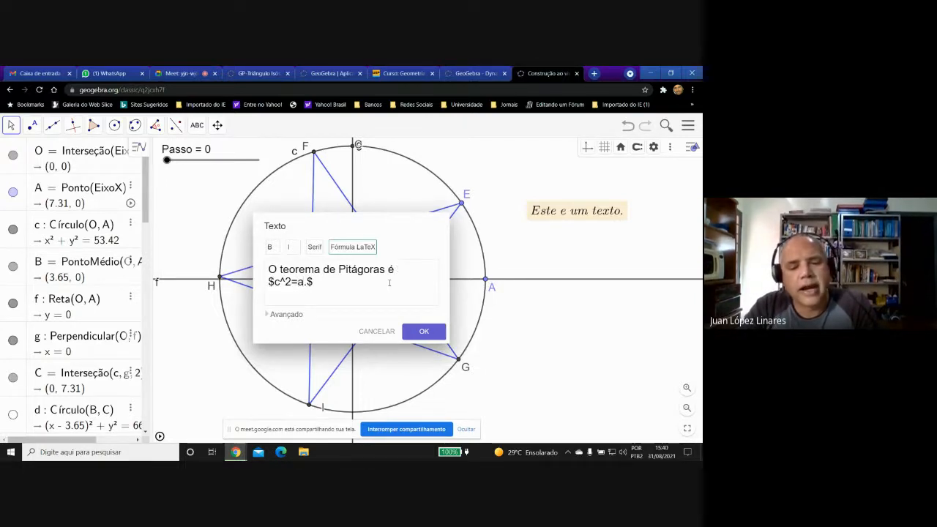
pyautogui.write('^2+')
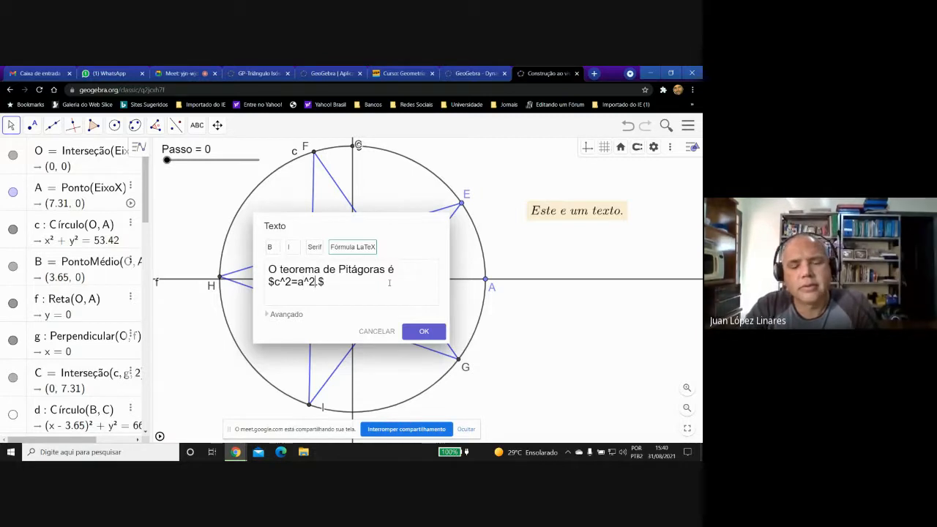
pyautogui.write('b')
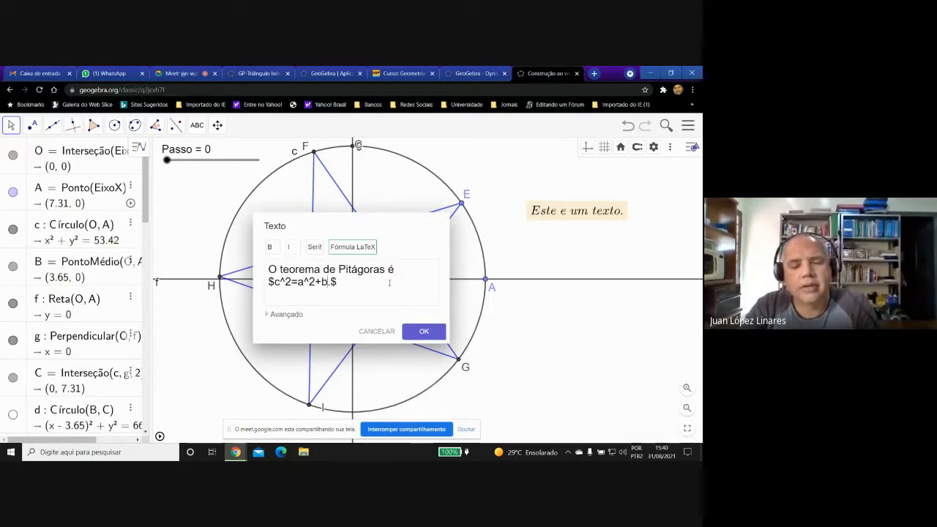
pyautogui.write('^2')
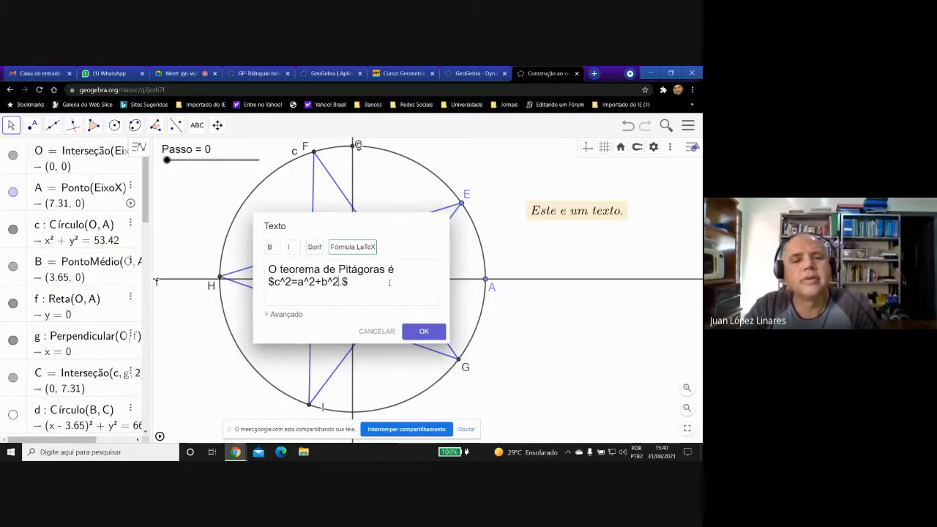
# Add the LaTeX formula "$c^2=a^2+b^2.$" on a second line, insert the text and move it up clear of the horizontal axis.
pyautogui.click(395, 271)
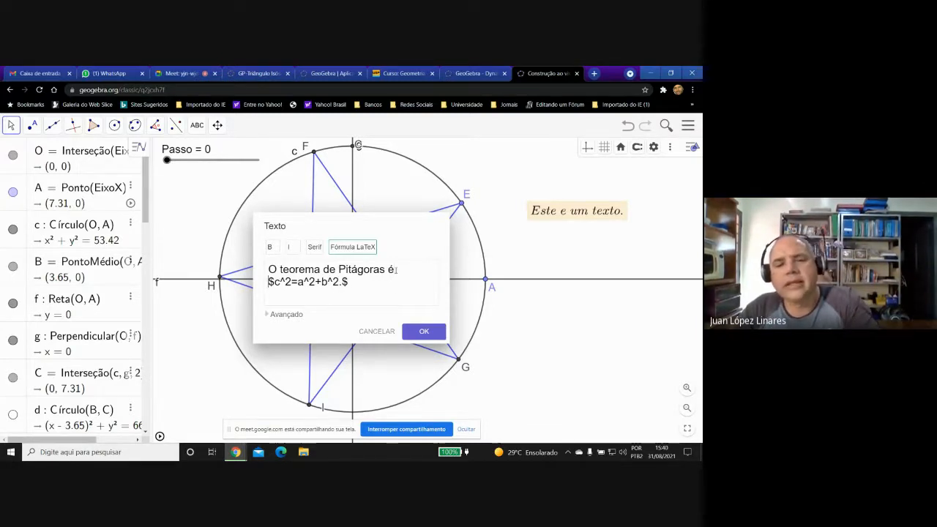
pyautogui.click(423, 331)
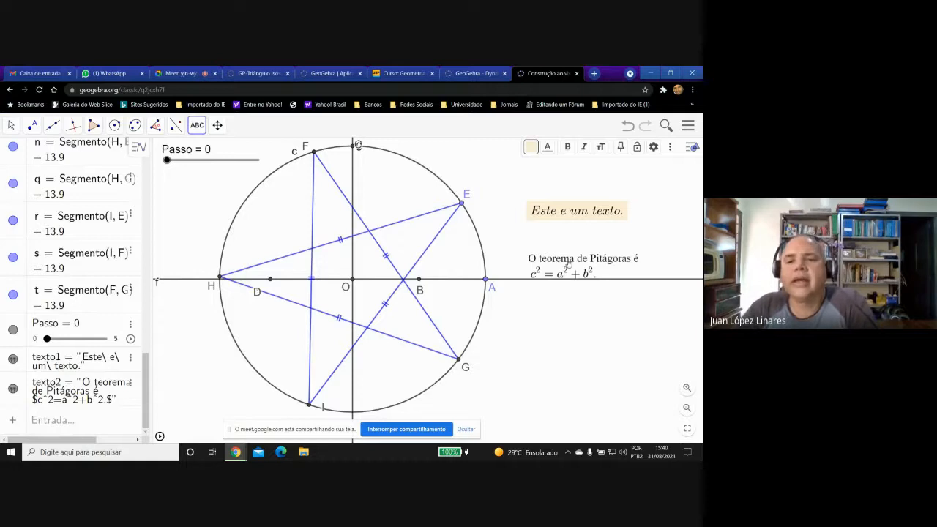
pyautogui.moveTo(567, 264); pyautogui.dragTo(565, 251)
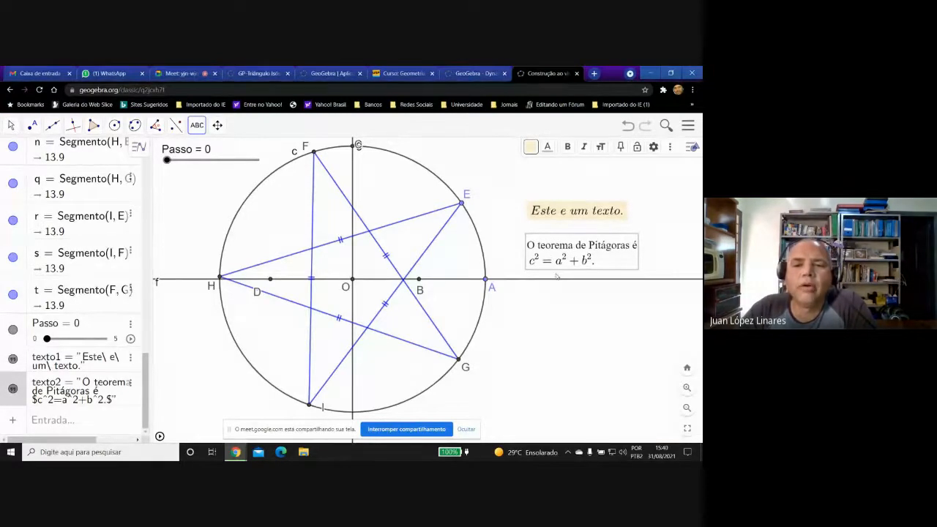
# Reopen the Pitágoras text to review its LaTeX source, close the editor and deselect the text.
pyautogui.doubleClick(559, 260)
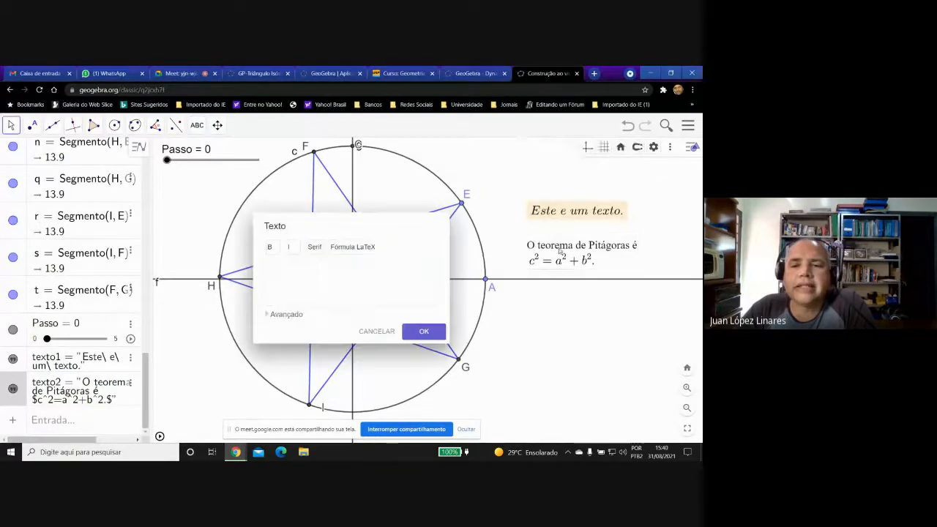
pyautogui.hotkey('ctrl', 'a')
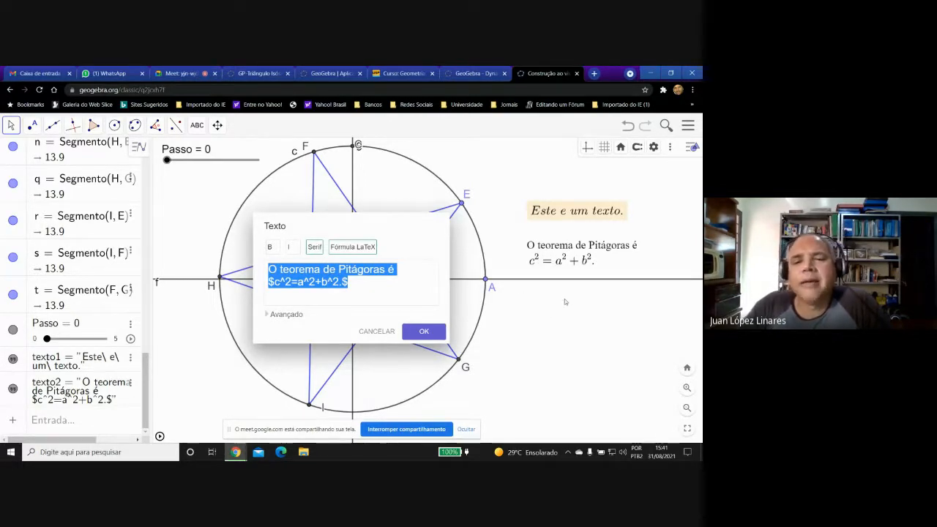
pyautogui.click(422, 332)
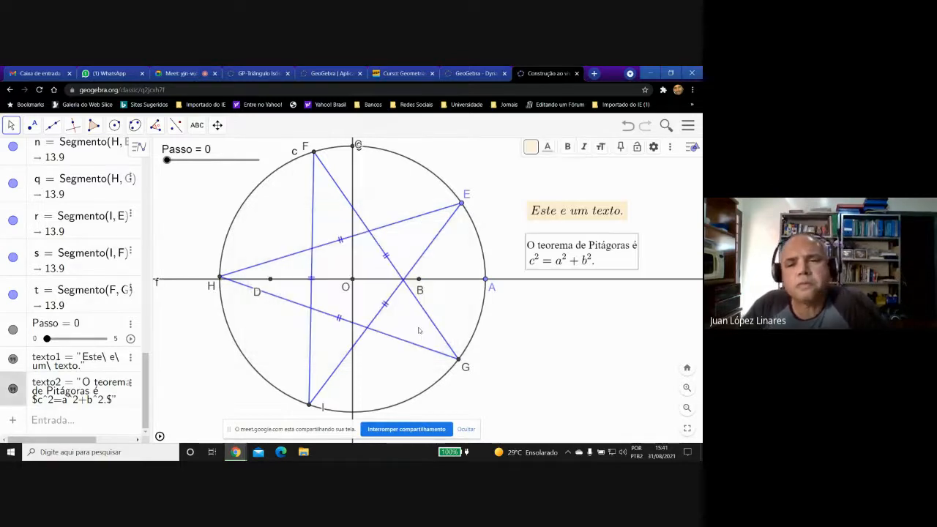
pyautogui.click(553, 305)
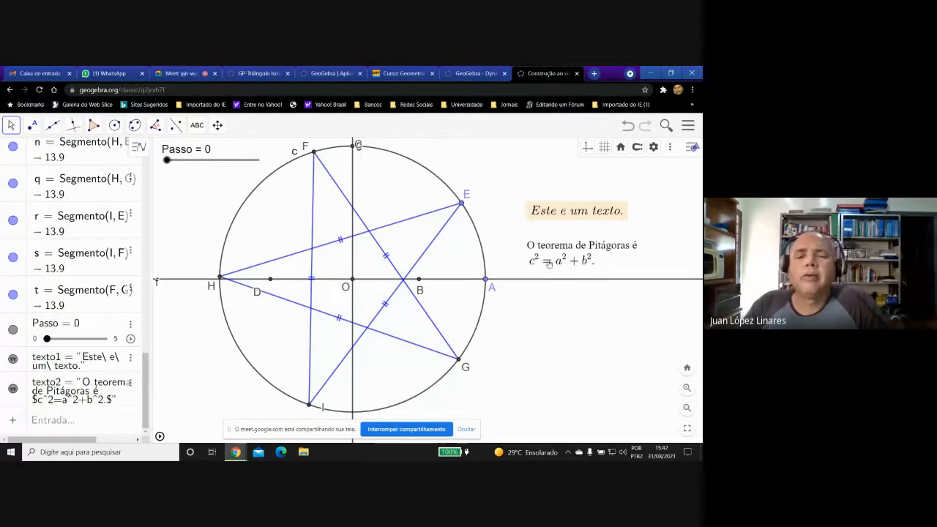
# Insert the LaTeX formula text "O número $7$ é primo." in the empty area below the horizontal axis, outside the circle.
pyautogui.click(197, 125)
pyautogui.click(196, 170)
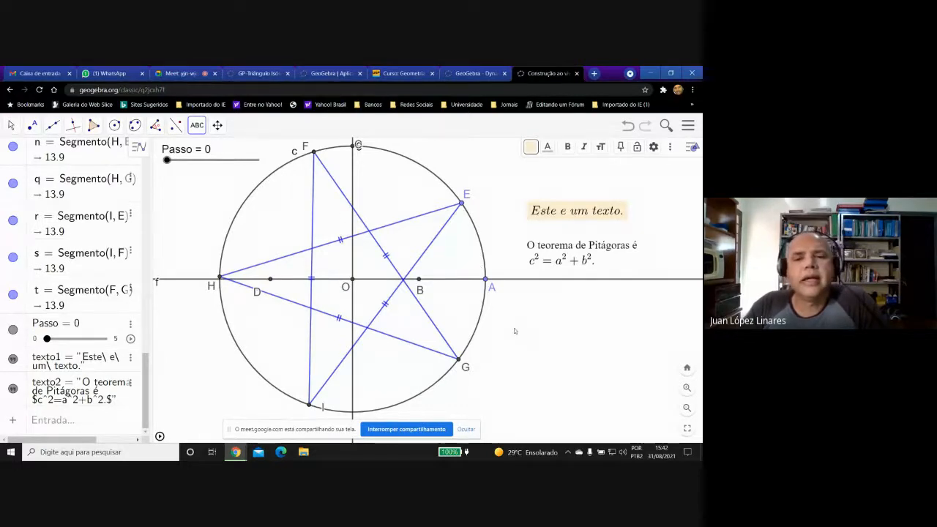
pyautogui.click(523, 319)
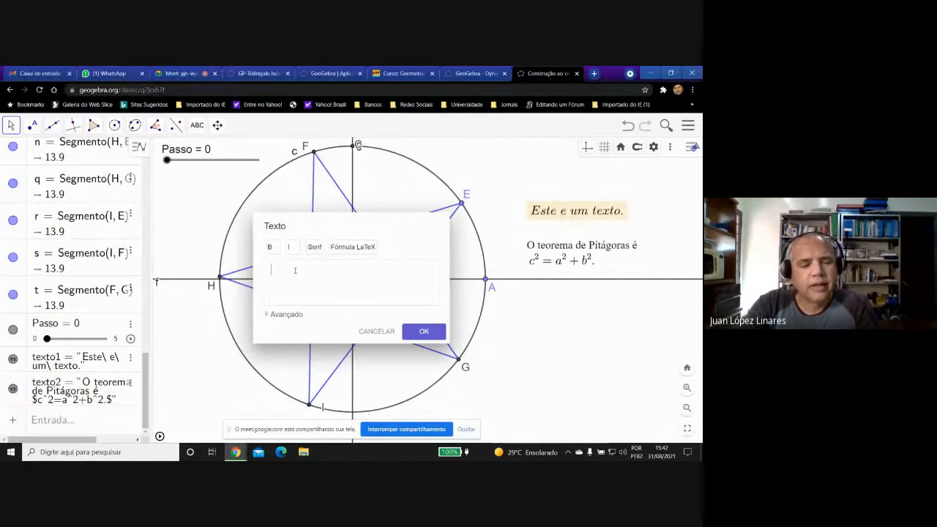
pyautogui.write('O n')
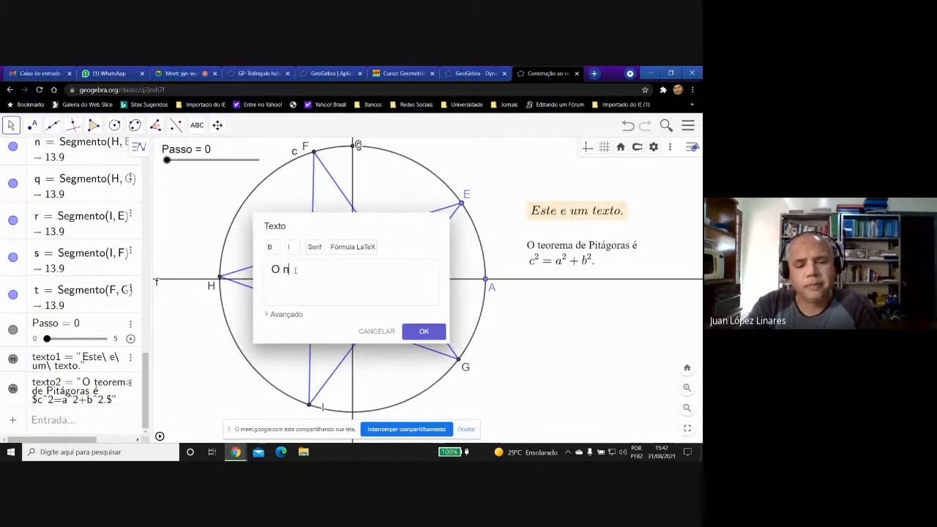
pyautogui.write('úmer')
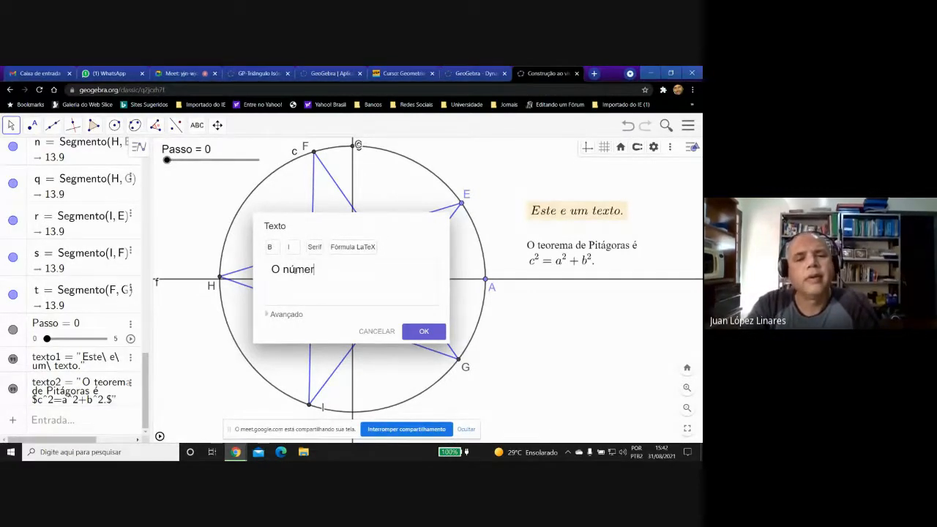
pyautogui.write('o $')
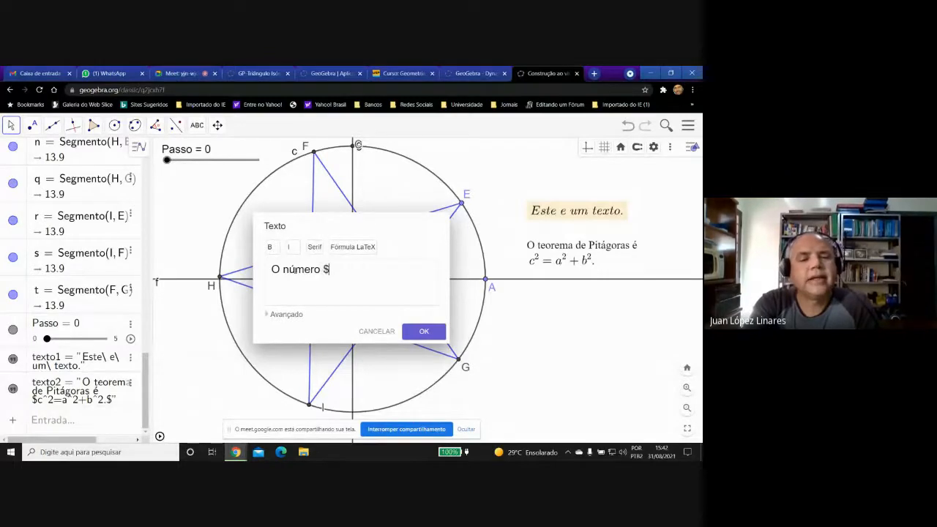
pyautogui.write('7$')
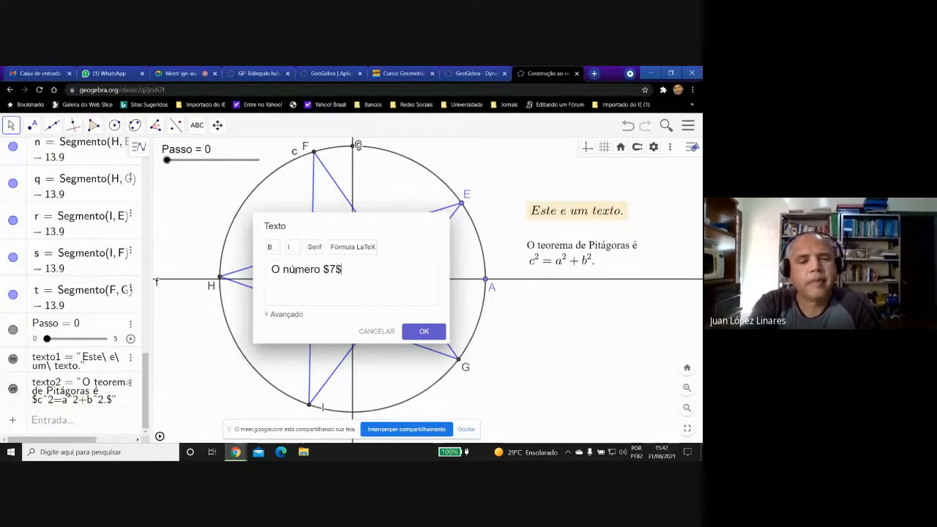
pyautogui.write(' é ')
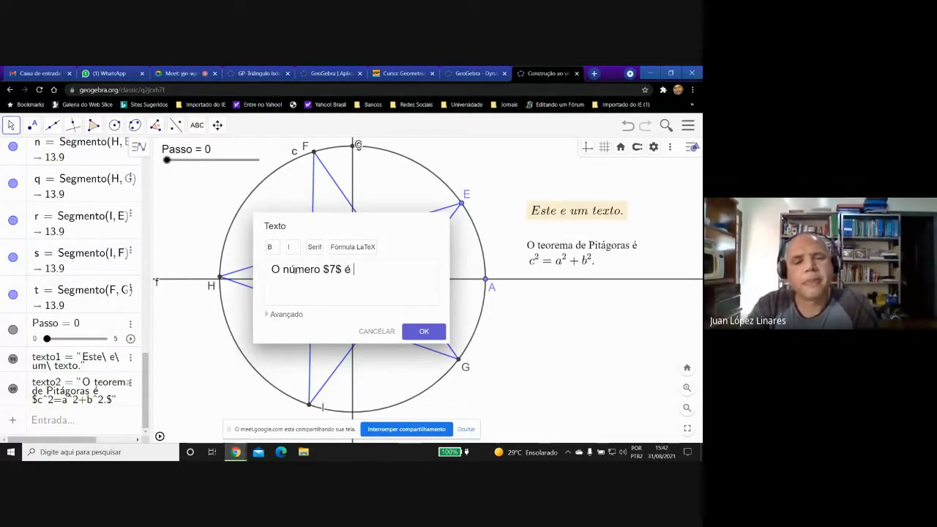
pyautogui.write('primo.')
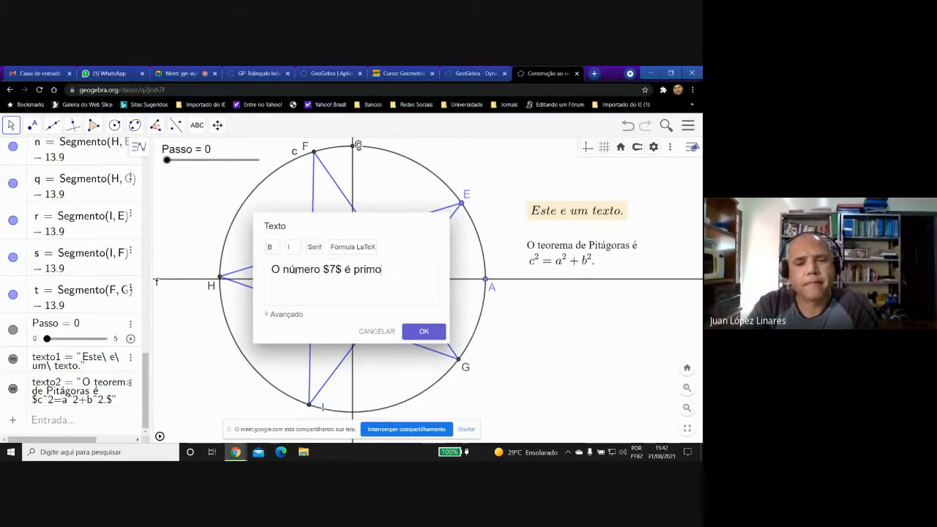
pyautogui.click(352, 249)
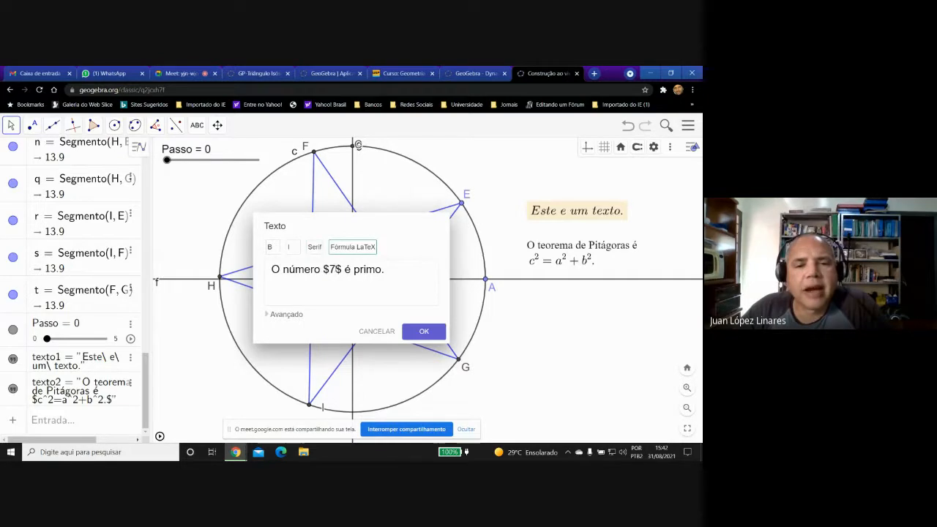
pyautogui.click(423, 331)
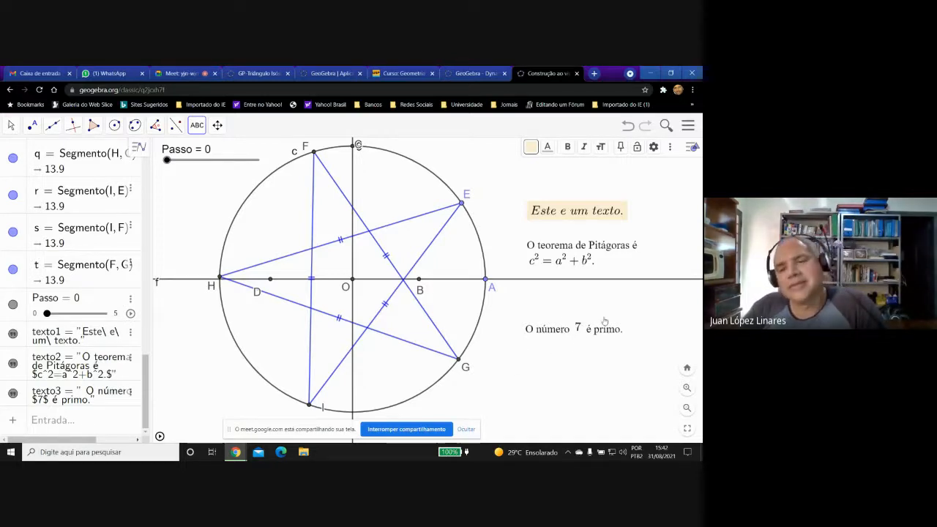
# Copy the content of the "O número $7$ é primo." text and paste it into a new text placed below it.
pyautogui.doubleClick(550, 330)
pyautogui.moveTo(393, 268); pyautogui.dragTo(269, 268)
pyautogui.hotkey('ctrl', 'c')
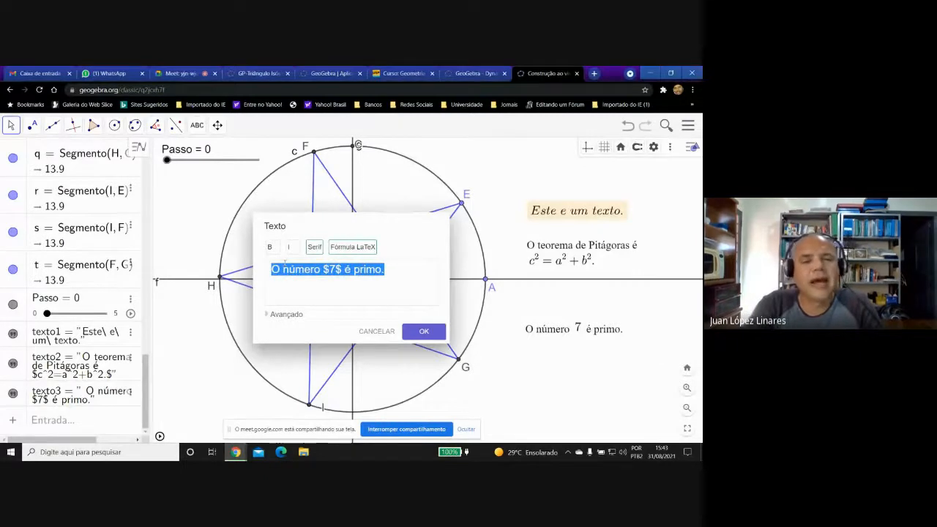
pyautogui.click(427, 330)
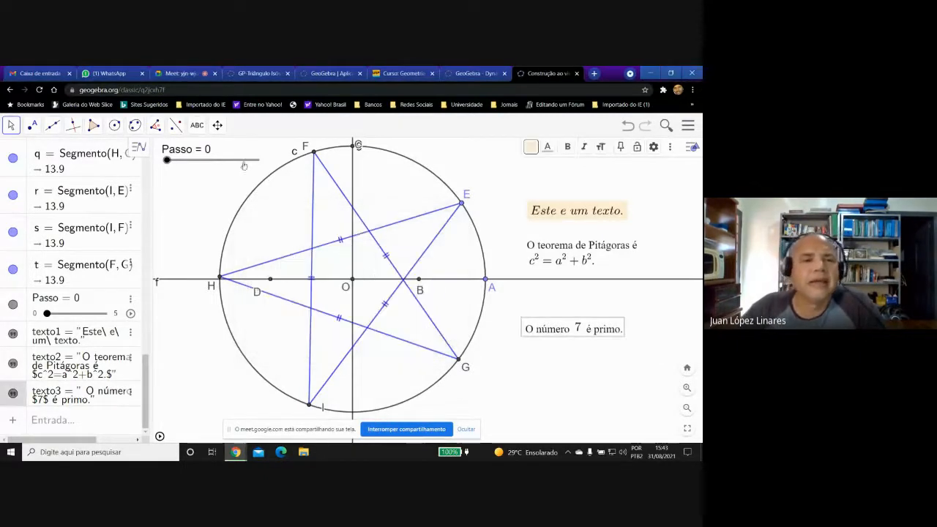
pyautogui.click(197, 125)
pyautogui.click(207, 171)
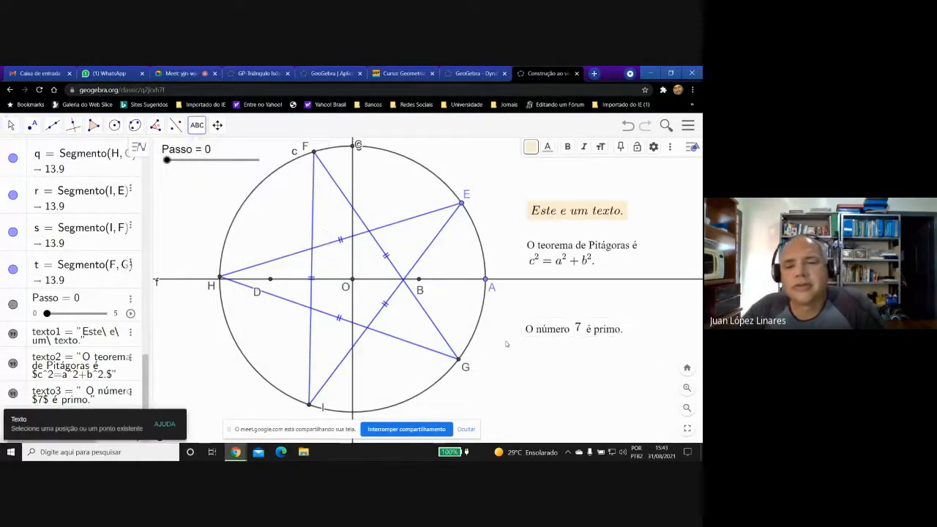
pyautogui.click(331, 272)
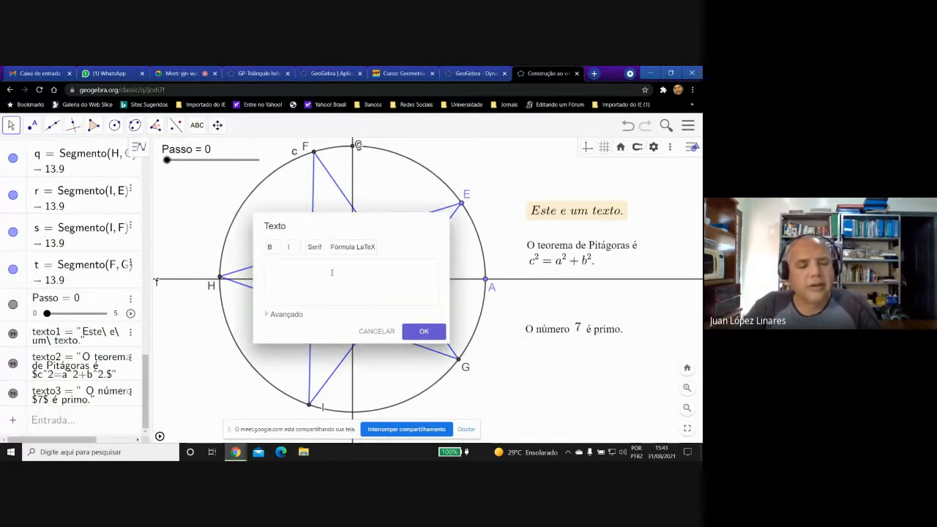
pyautogui.hotkey('ctrl', 'v')
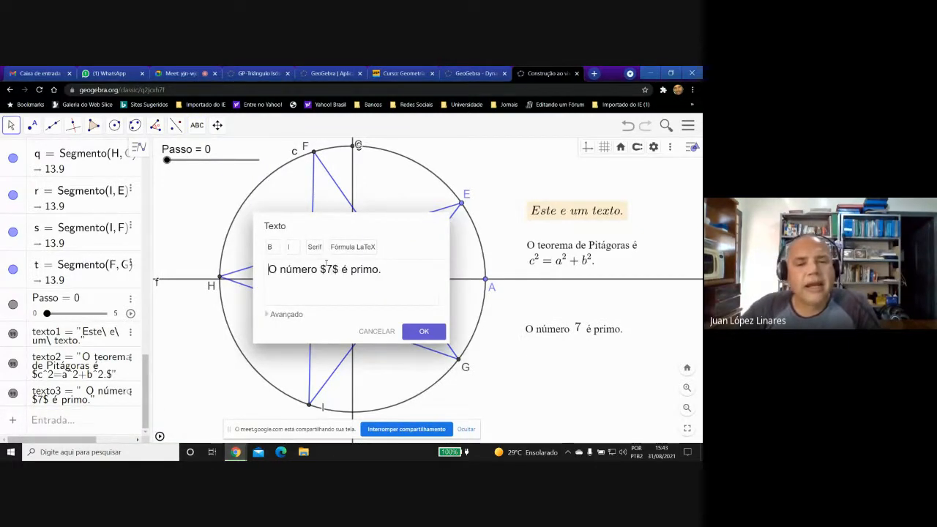
# Remove both dollar signs around the 7 in the new text's content.
pyautogui.click(326, 269)
pyautogui.press('BackSpace')
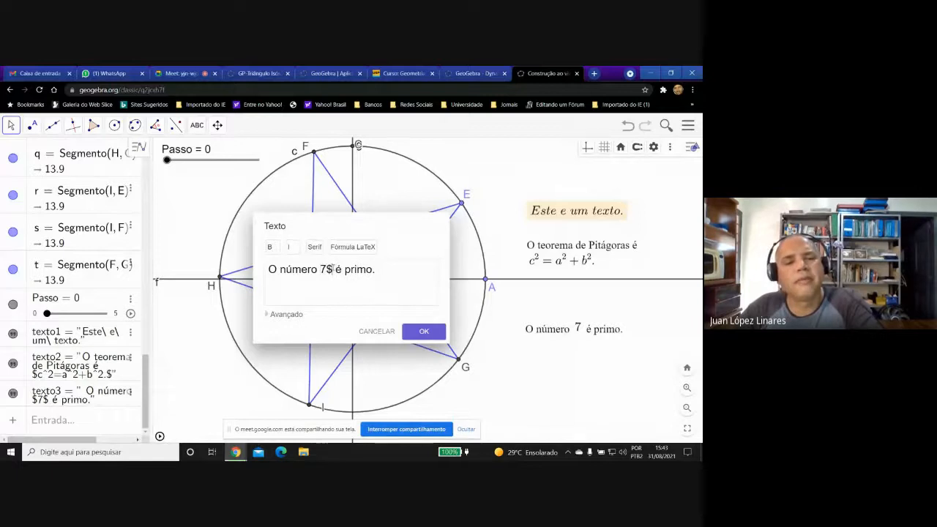
pyautogui.click(331, 269)
pyautogui.press('BackSpace')
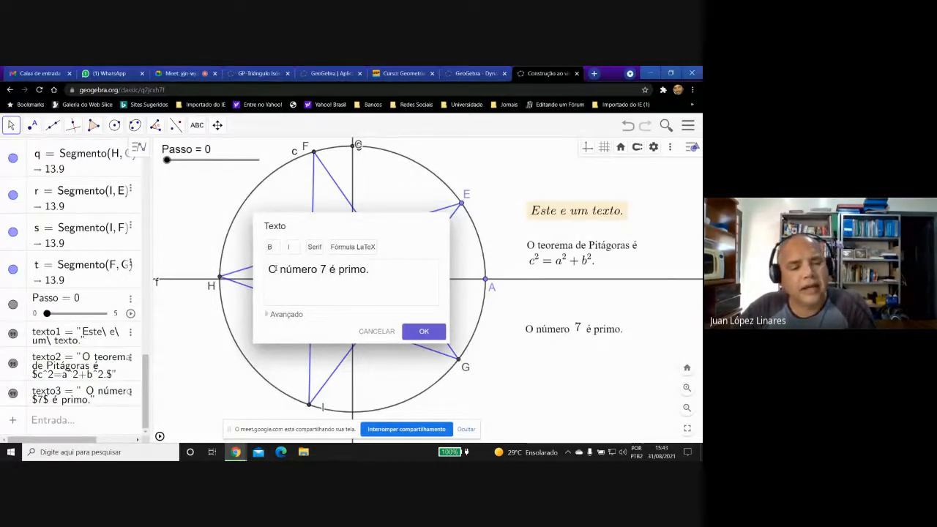
# Make it a LaTeX formula, add backslashes before the spaces to get "O\ número\ 7\ é\ primo.", and insert the text.
pyautogui.click(275, 269)
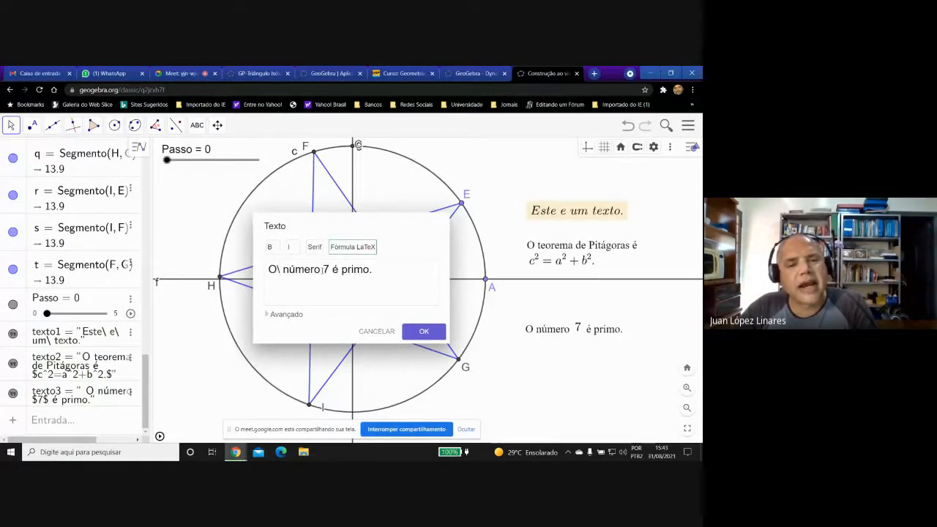
pyautogui.click(322, 269)
pyautogui.write('\\')
pyautogui.click(332, 269)
pyautogui.write('\\')
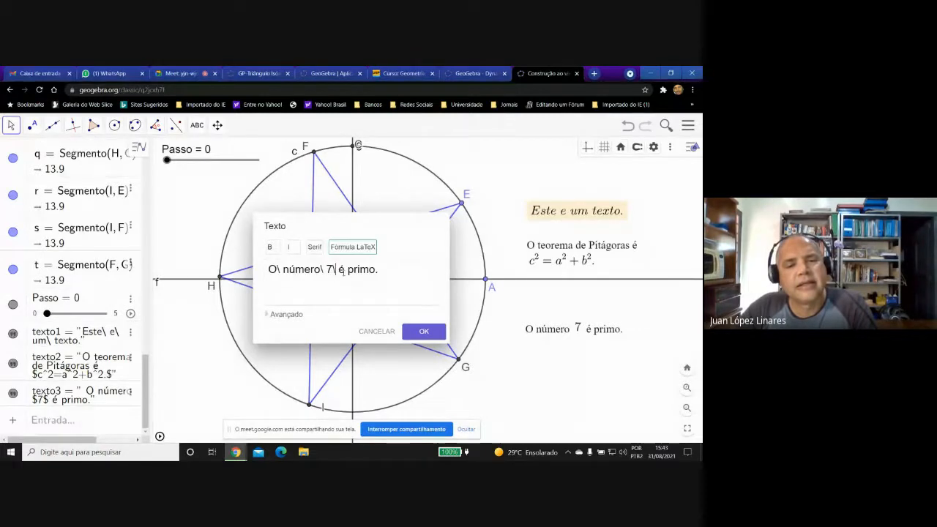
pyautogui.click(343, 269)
pyautogui.write('\\')
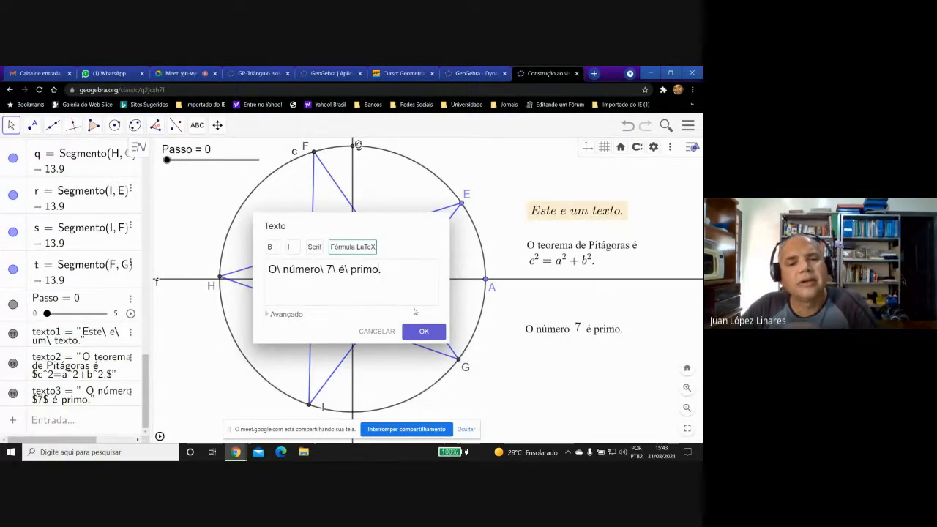
pyautogui.click(423, 332)
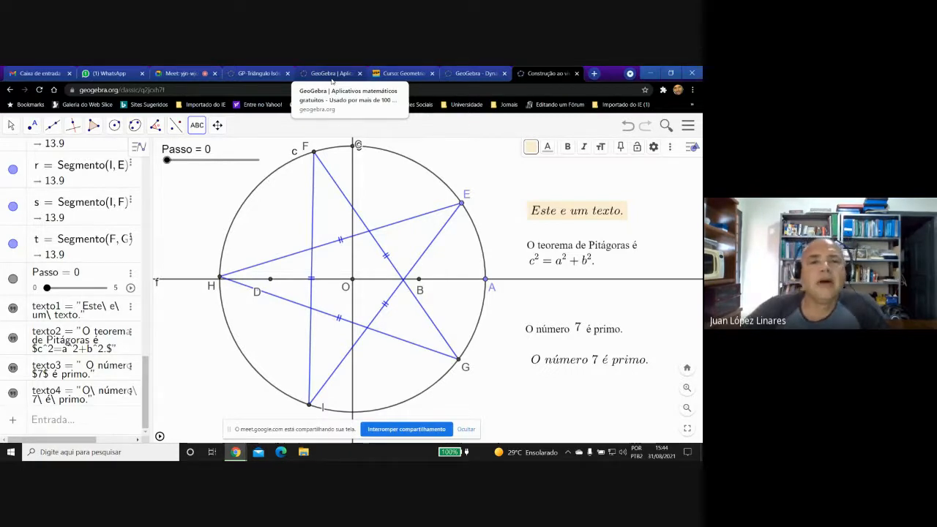
# Switch to the USP course page in the browser and open its "Escrita em LaTeX" section.
pyautogui.click(401, 73)
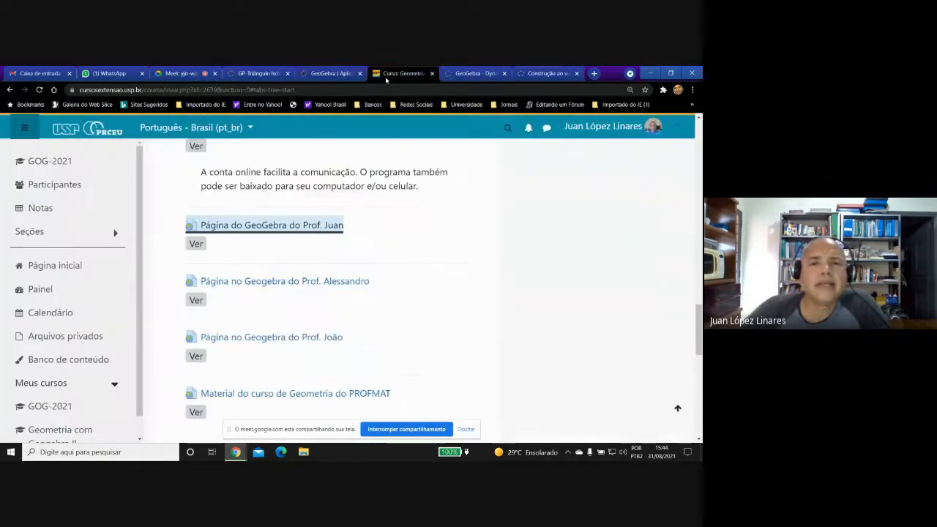
pyautogui.scroll(15, 322, 293)
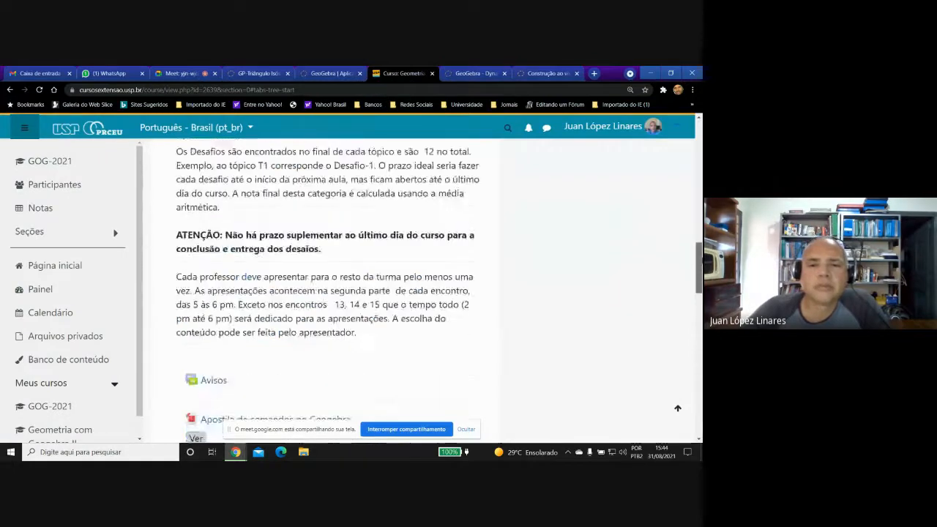
pyautogui.scroll(5, 358, 256)
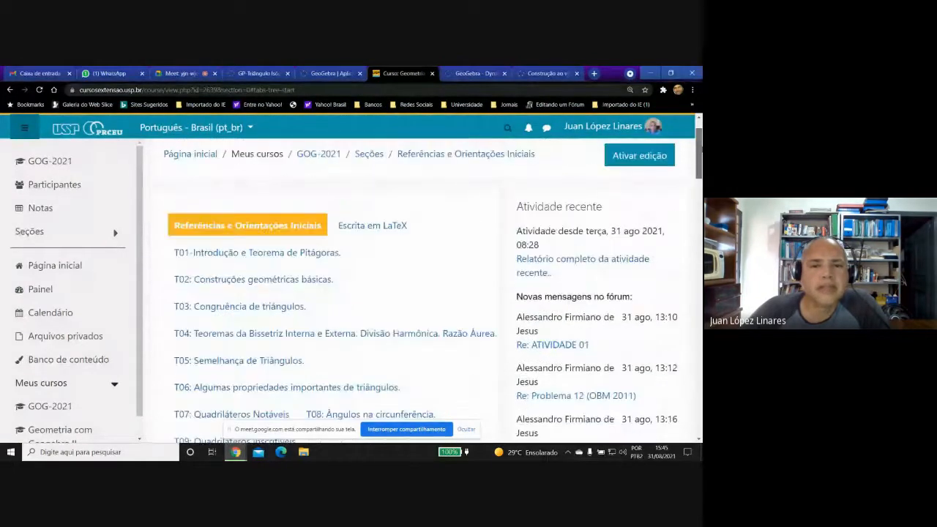
pyautogui.click(373, 229)
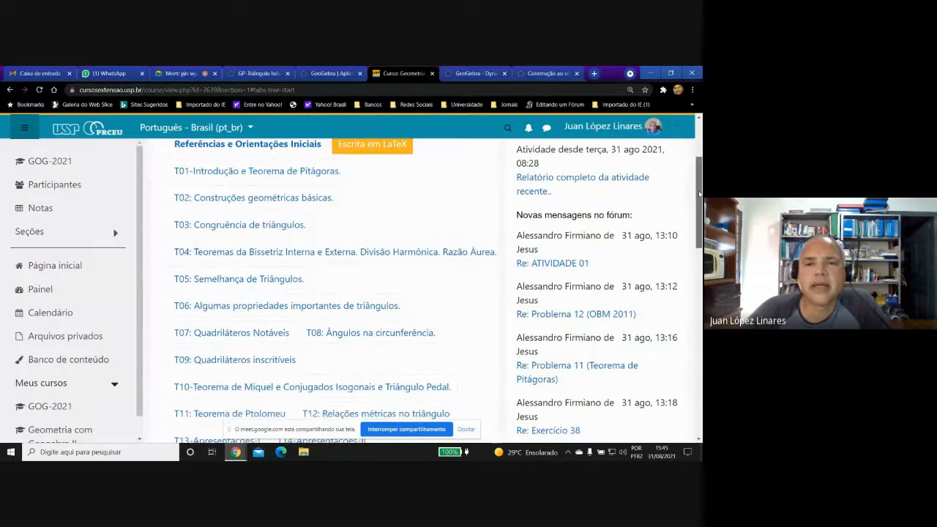
# Find the LaTeX resources in this section and open the Overleaf project "Modelo para o curso de Geometria Olímpica com Geogebra".
pyautogui.scroll(1, 699, 191)
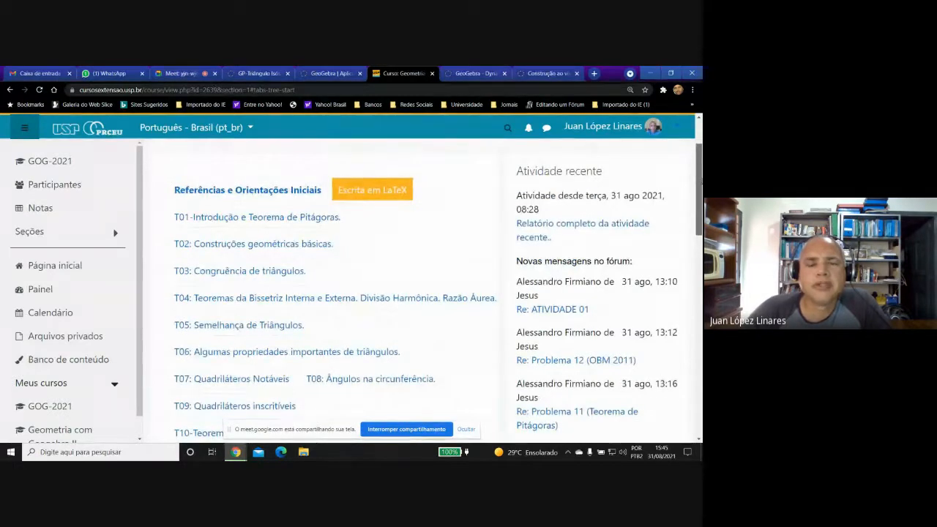
pyautogui.moveTo(701, 182); pyautogui.dragTo(701, 182)
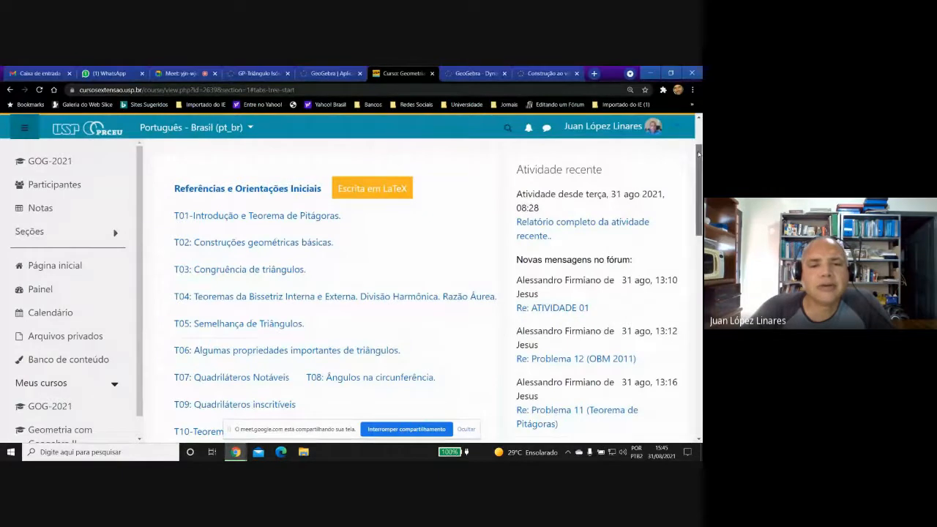
pyautogui.moveTo(699, 154); pyautogui.dragTo(699, 156)
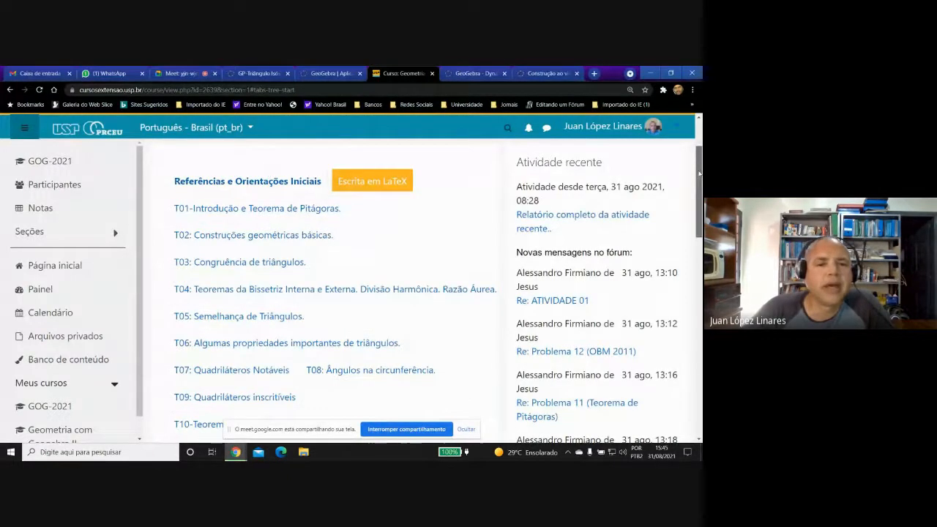
pyautogui.scroll(-3, 699, 173)
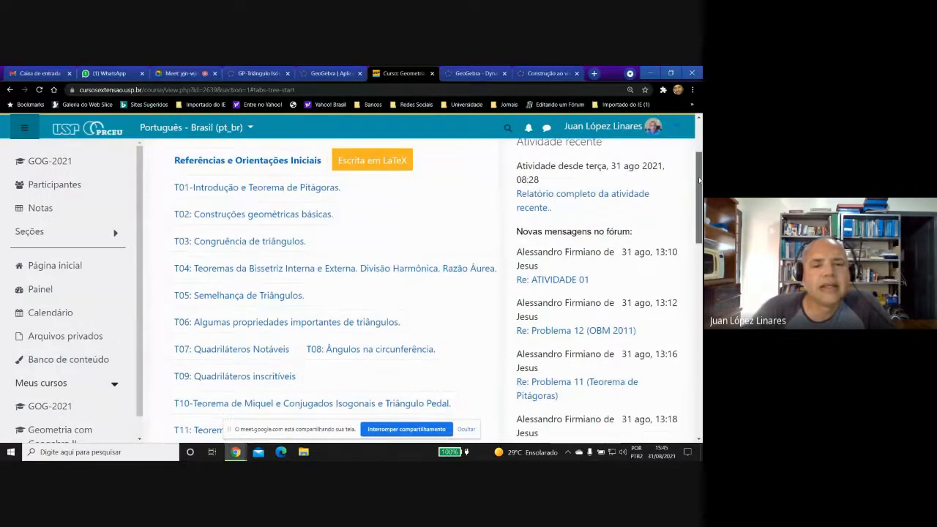
pyautogui.scroll(-4, 424, 292)
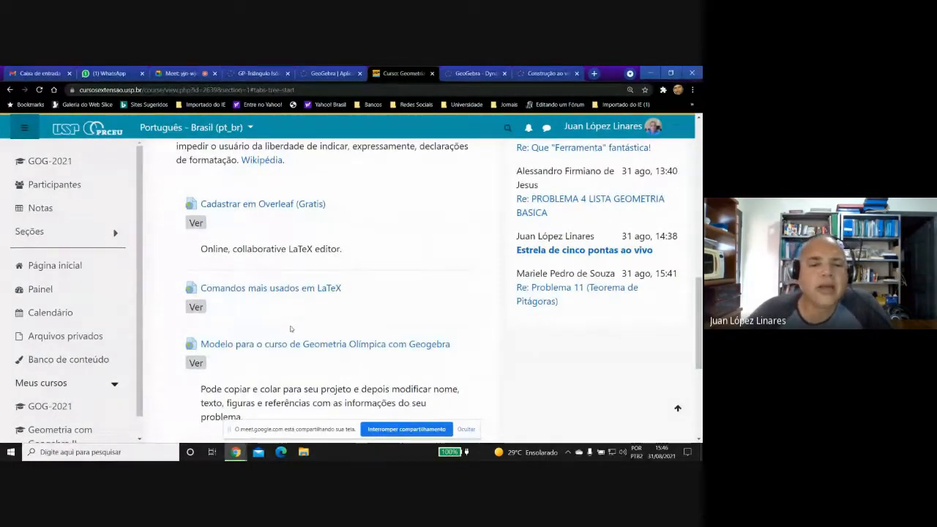
pyautogui.click(277, 345)
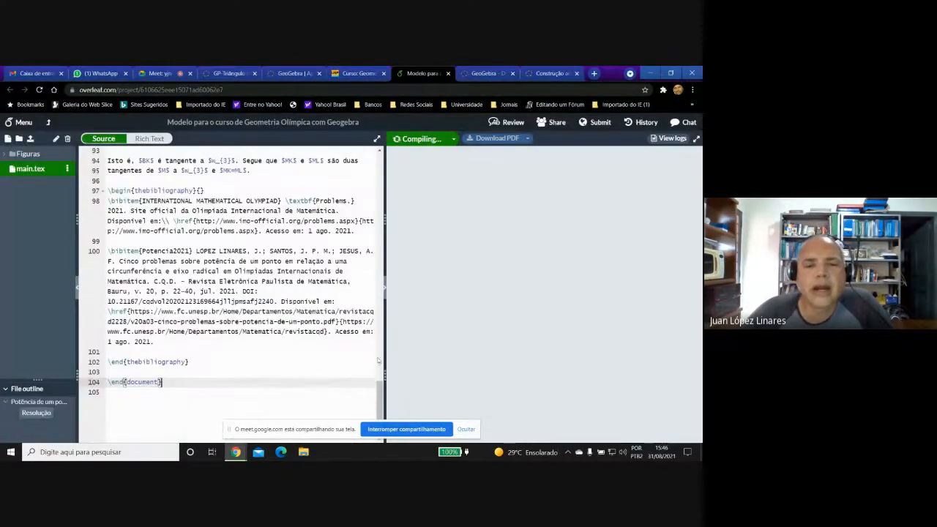
# Examine the template's LaTeX source around the problem statement and the compiled PDF's references, title, Problema 1, Resolução and Figura 1.
pyautogui.moveTo(380, 384); pyautogui.dragTo(381, 218)
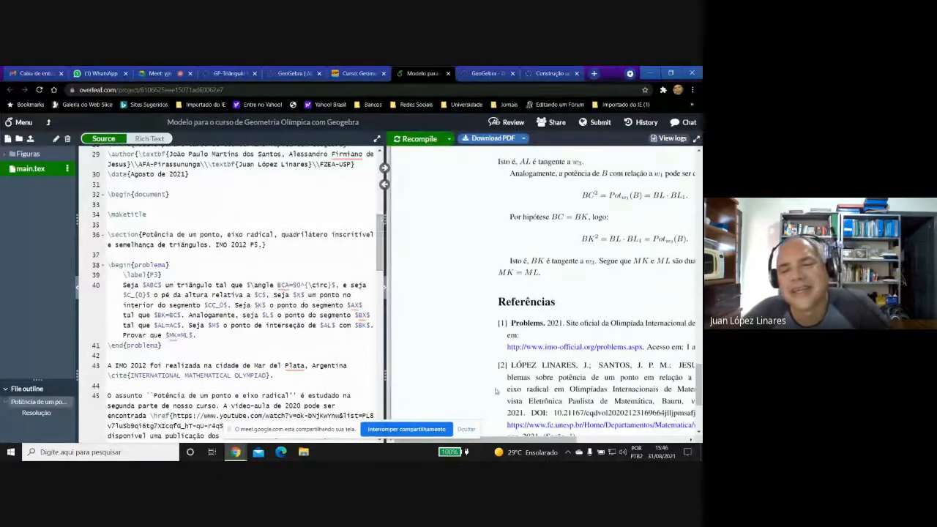
pyautogui.moveTo(520, 439); pyautogui.dragTo(578, 451)
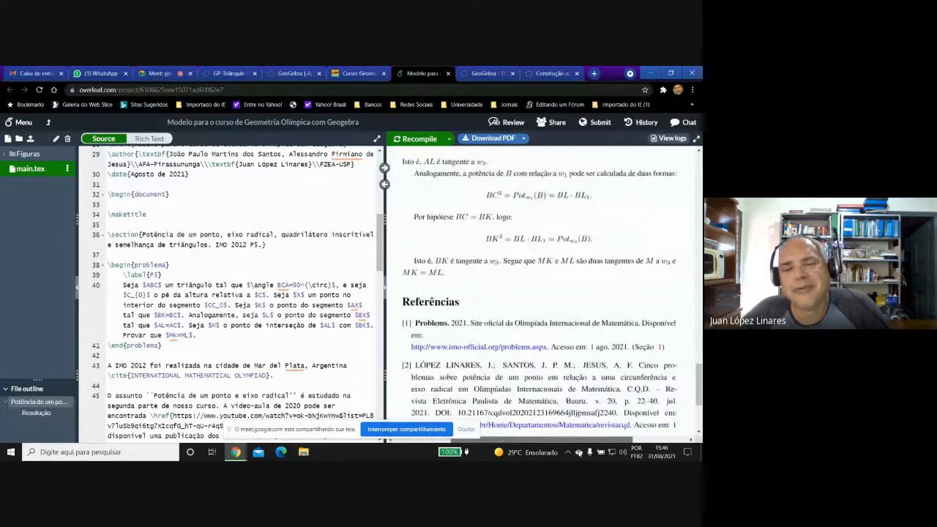
pyautogui.moveTo(699, 384); pyautogui.dragTo(699, 184)
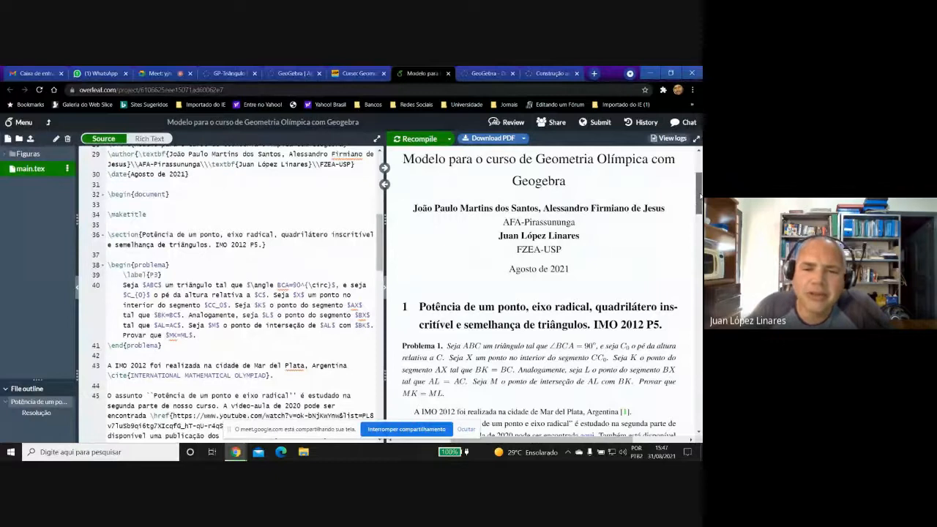
pyautogui.moveTo(700, 196); pyautogui.dragTo(701, 194)
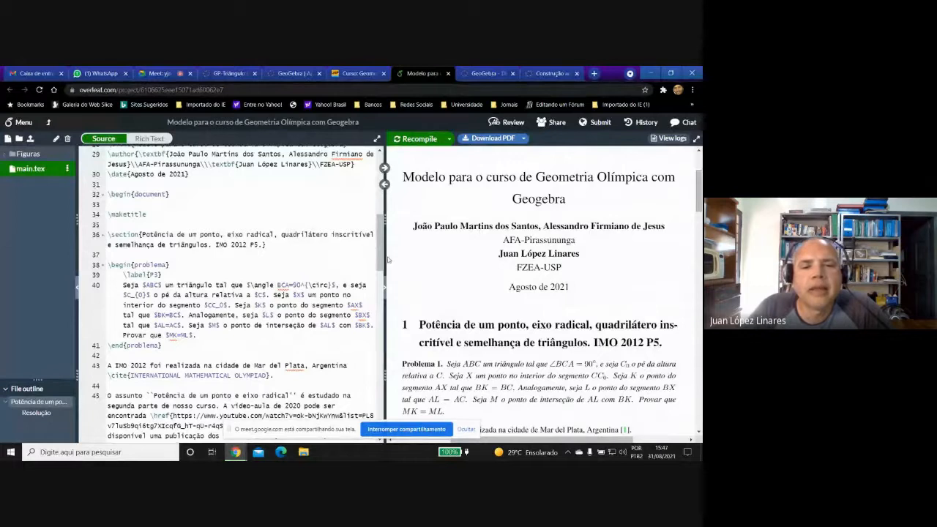
pyautogui.moveTo(382, 254); pyautogui.dragTo(363, 254)
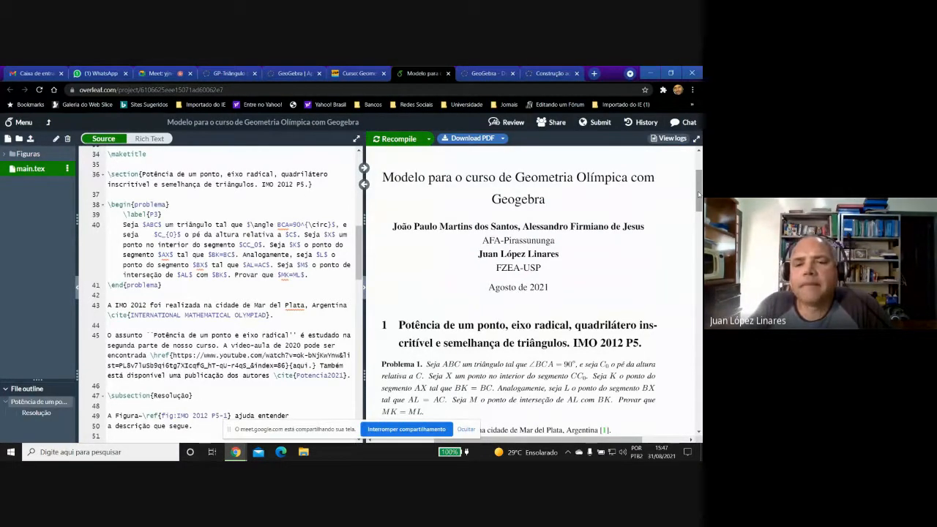
pyautogui.moveTo(699, 195); pyautogui.dragTo(699, 218)
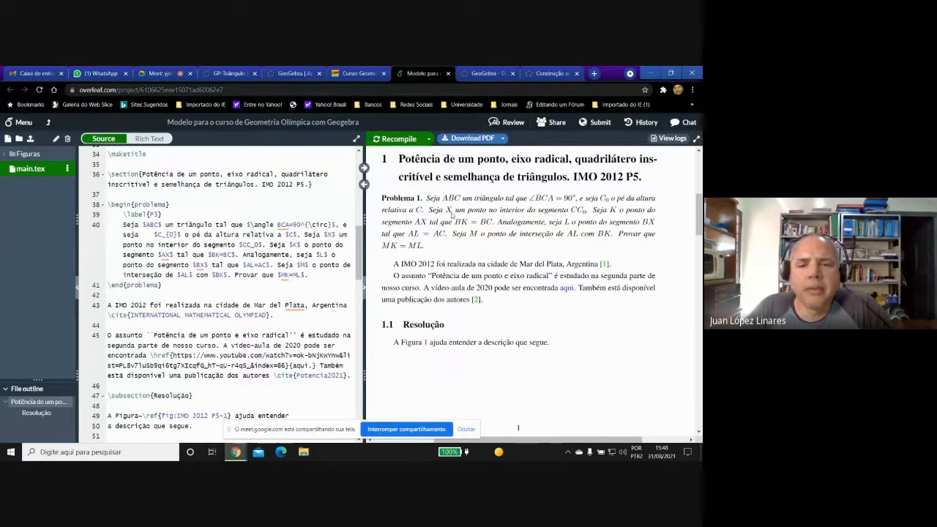
pyautogui.moveTo(699, 219); pyautogui.dragTo(701, 229)
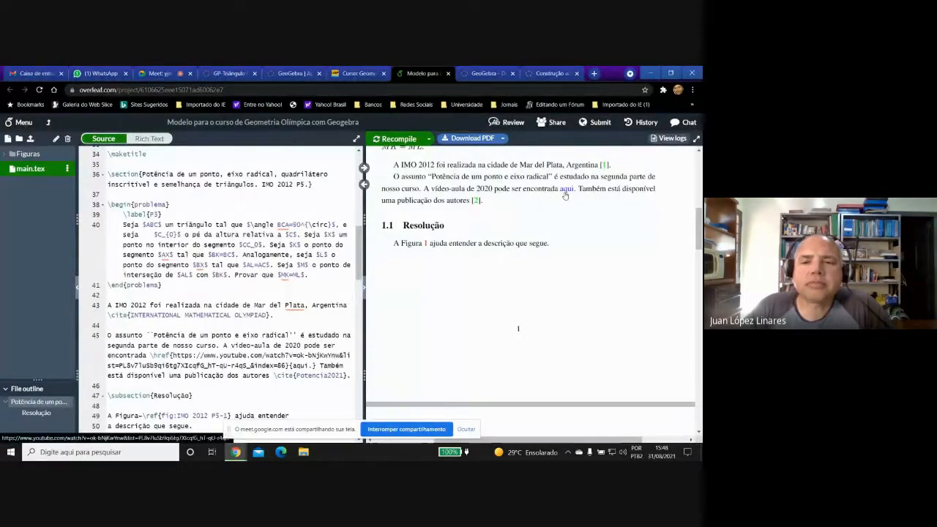
pyautogui.moveTo(699, 221); pyautogui.dragTo(700, 273)
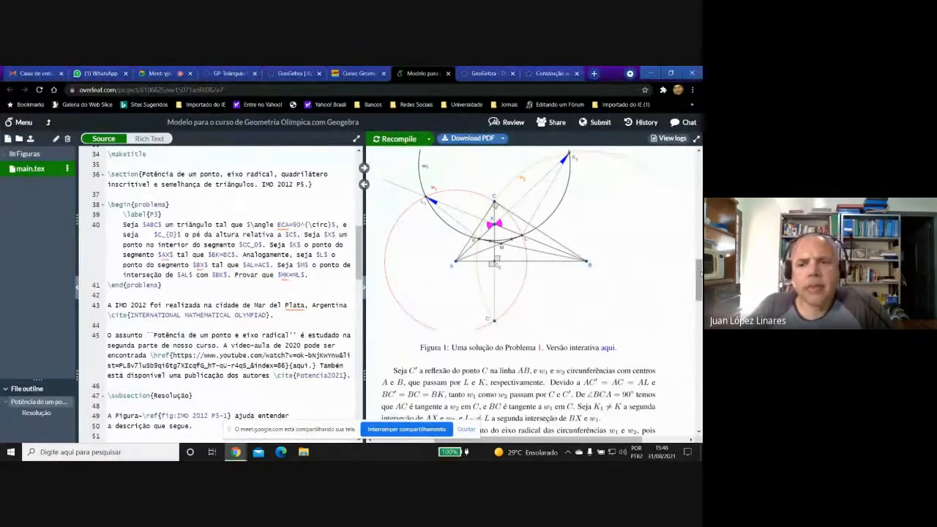
pyautogui.moveTo(698, 276); pyautogui.dragTo(699, 188)
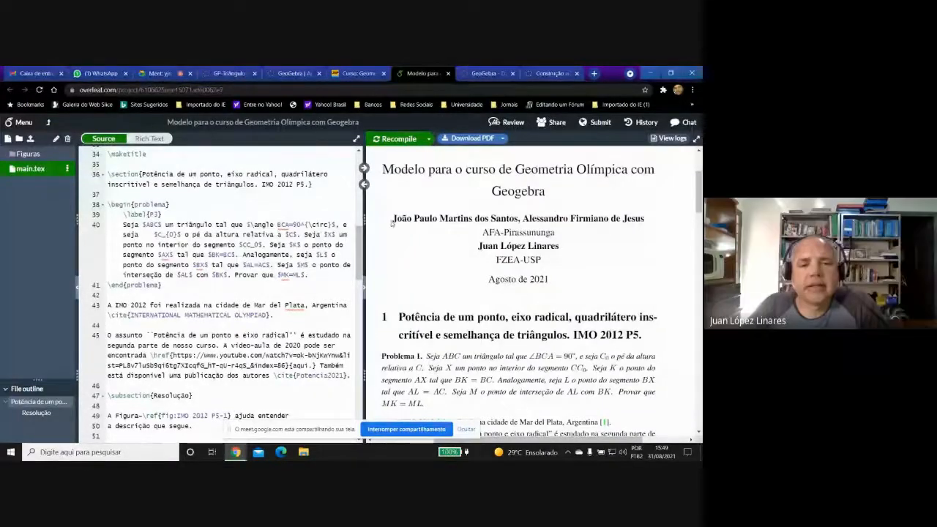
# Enlarge the PDF preview to look through the figure and Resolução pages, and widen the source editor again.
pyautogui.moveTo(363, 196); pyautogui.dragTo(112, 194)
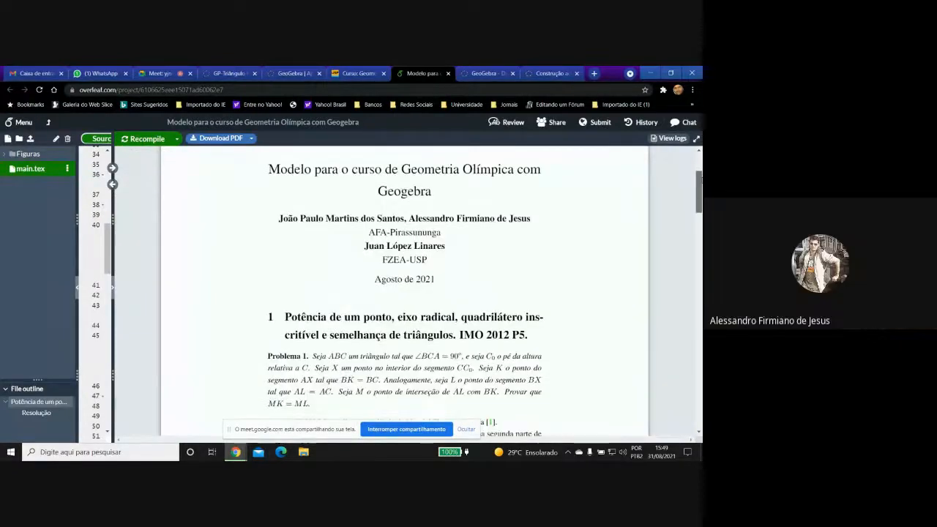
pyautogui.scroll(-10, 404, 292)
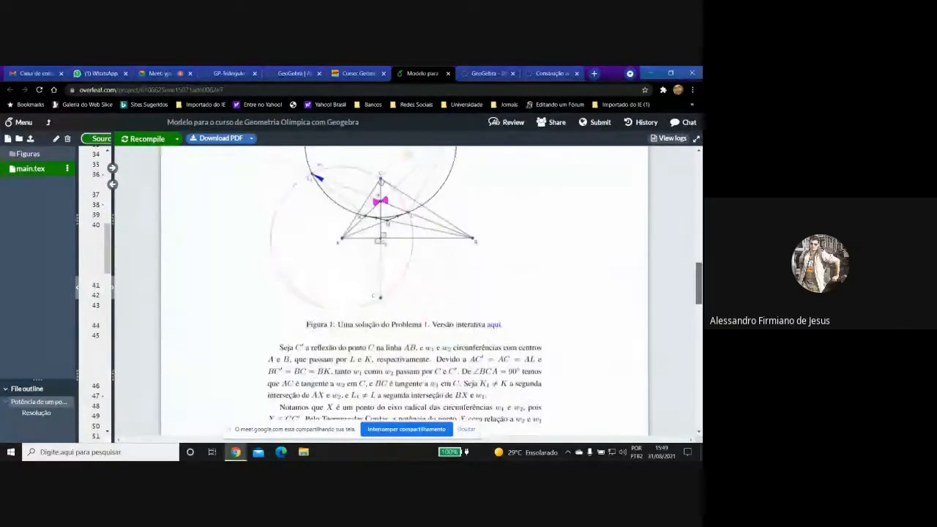
pyautogui.scroll(-5, 404, 349)
pyautogui.scroll(9, 404, 348)
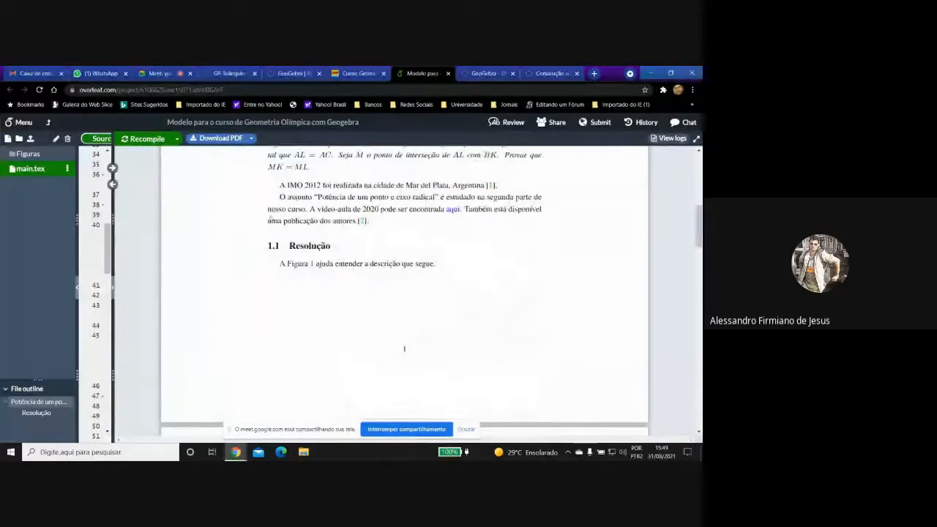
pyautogui.moveTo(111, 199); pyautogui.dragTo(419, 247)
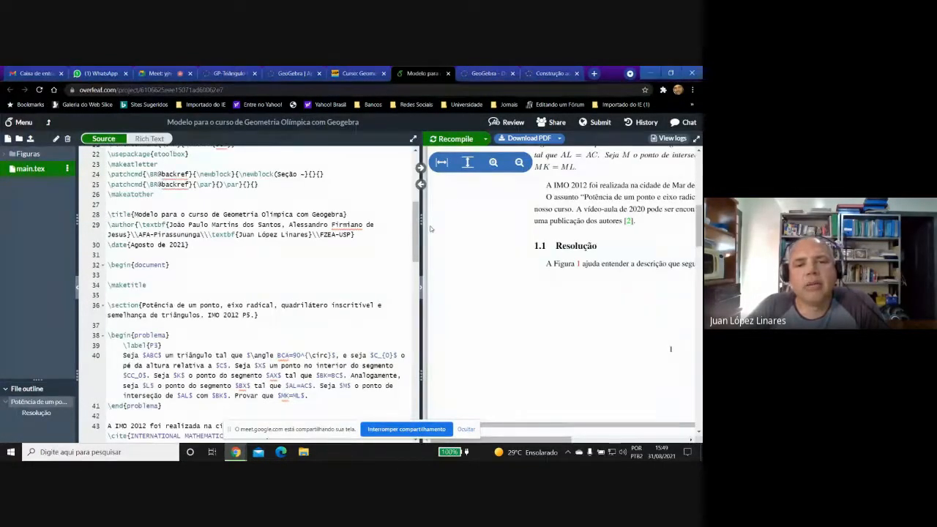
# Download the compiled PDF and save it in the OneDrive folder GOG2021 as Modelo_para_o_curso_de_Geometria_Ol_mpica_com_Geogebra.
pyautogui.click(532, 144)
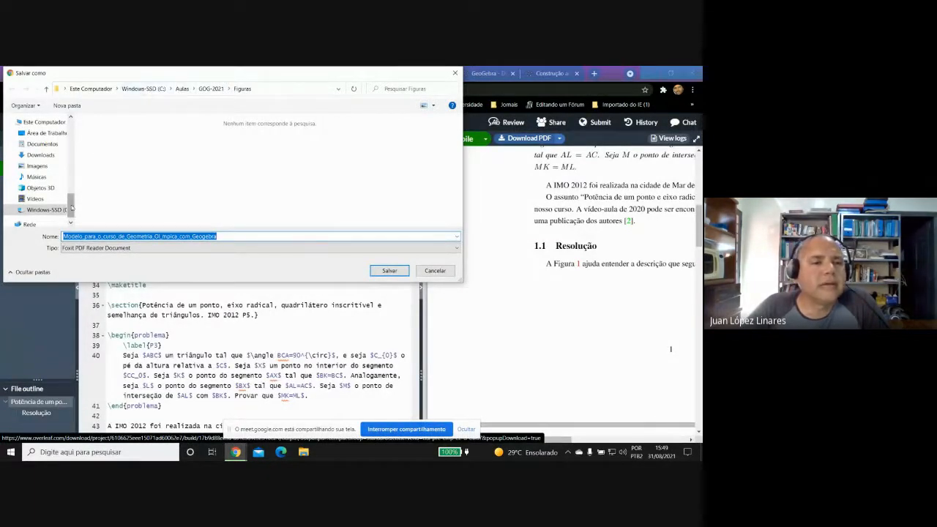
pyautogui.moveTo(71, 208); pyautogui.dragTo(80, 164)
pyautogui.click(38, 206)
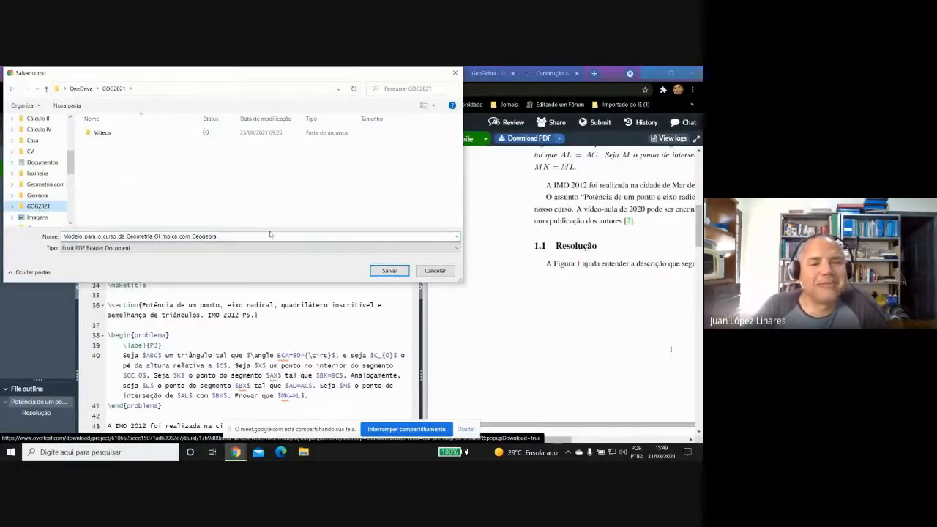
pyautogui.click(388, 271)
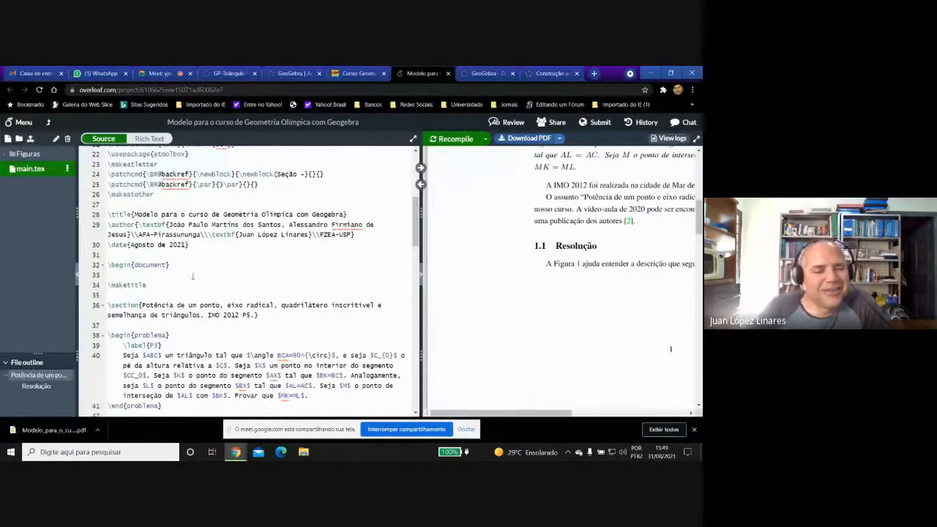
# Open the downloaded PDF, enlarge it to 175% and look through it as far as the caption of Figura 1.
pyautogui.click(38, 431)
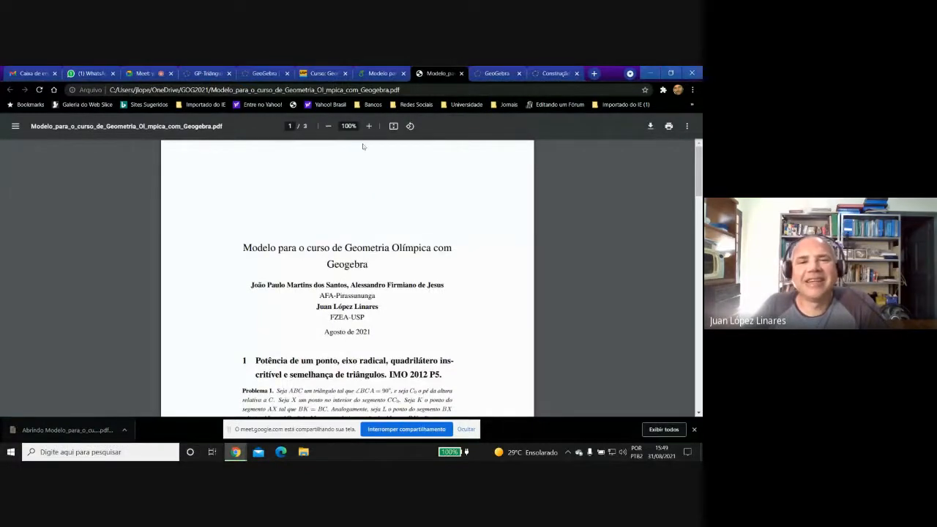
pyautogui.click(370, 126)
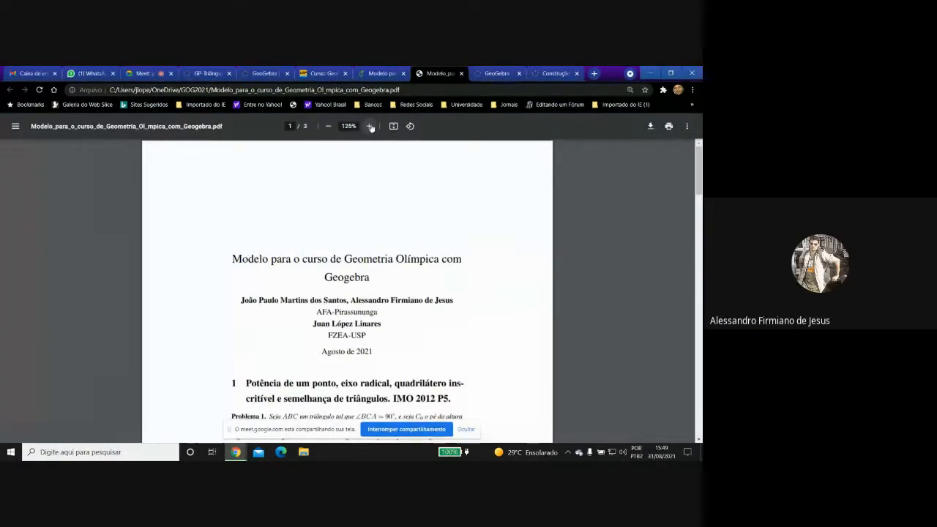
pyautogui.click(370, 126)
pyautogui.click(369, 126)
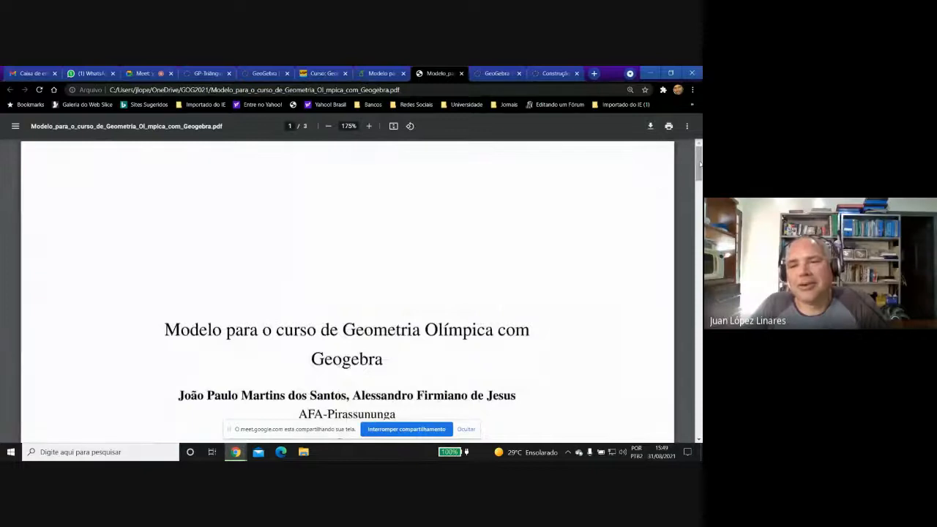
pyautogui.moveTo(700, 166); pyautogui.dragTo(700, 289)
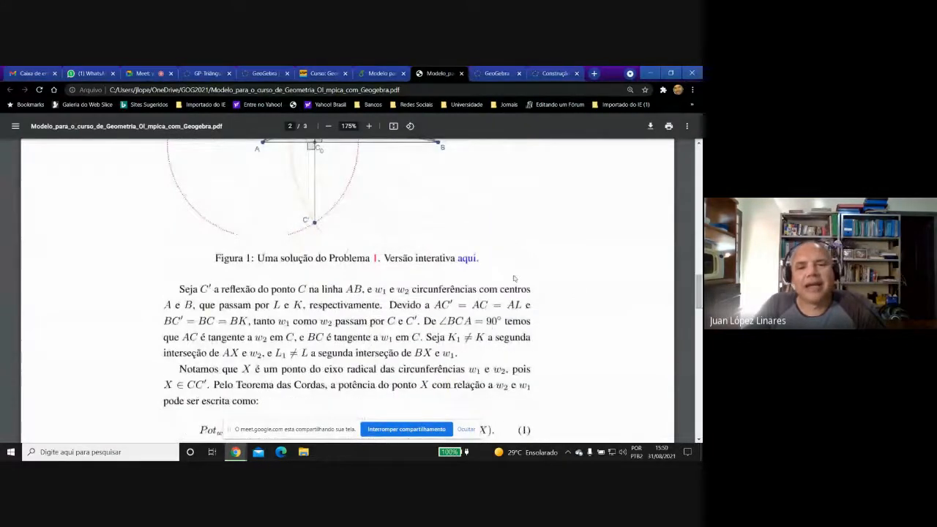
# Open the interactive GeoGebra version linked under Figura 1, advance its Passo slider to 5 and close the page.
pyautogui.click(466, 259)
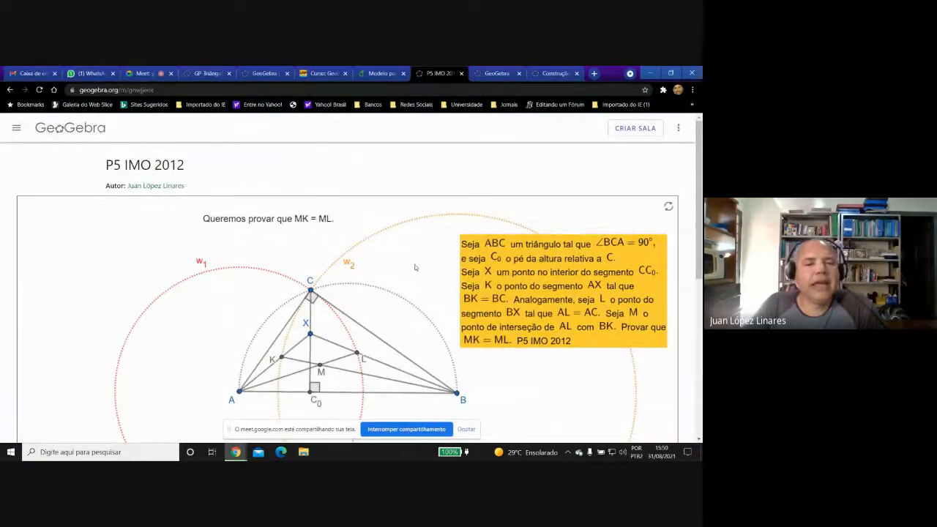
pyautogui.moveTo(700, 204); pyautogui.dragTo(700, 259)
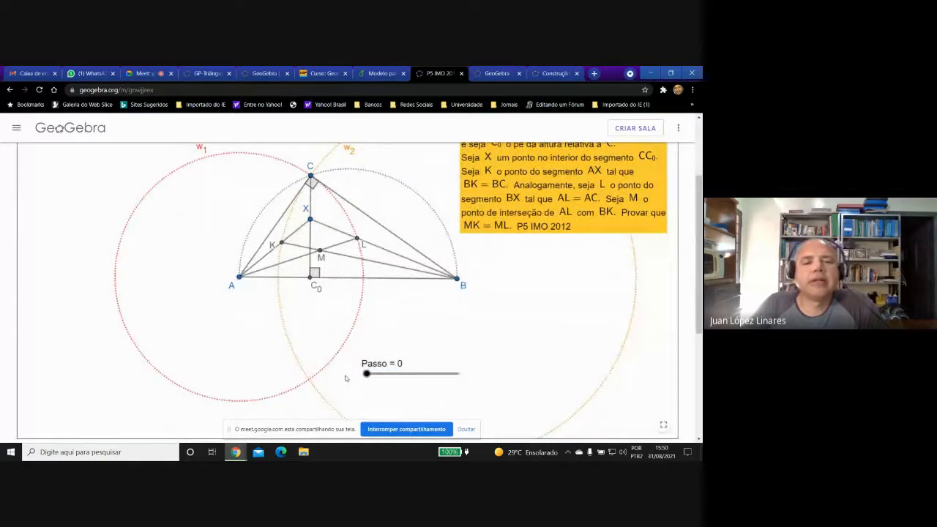
pyautogui.moveTo(366, 374); pyautogui.dragTo(442, 380)
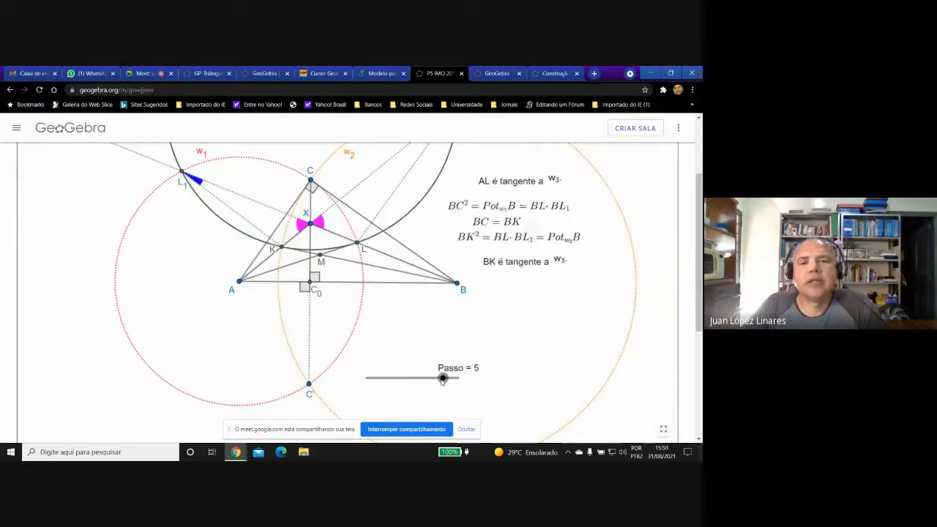
pyautogui.click(462, 73)
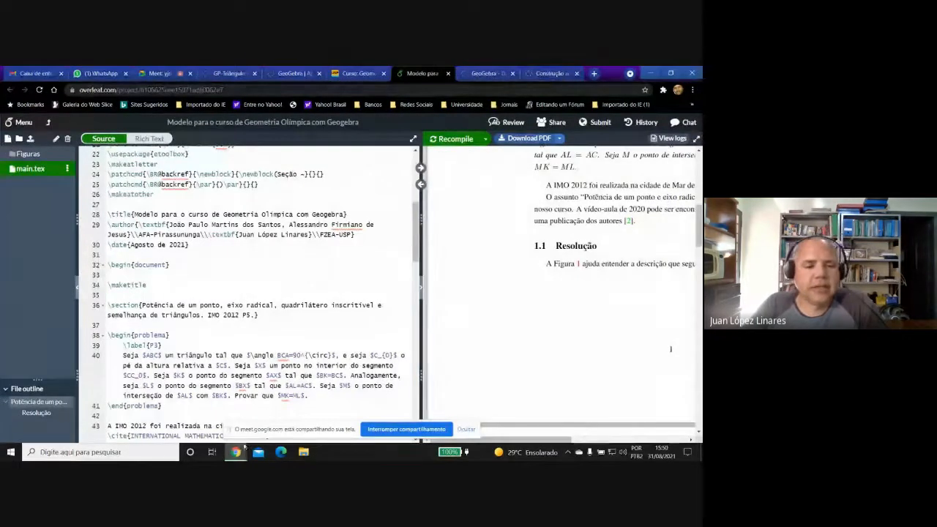
# Leave the Overleaf template and close the browser page listing the GeoGebra materials.
pyautogui.moveTo(235, 451)
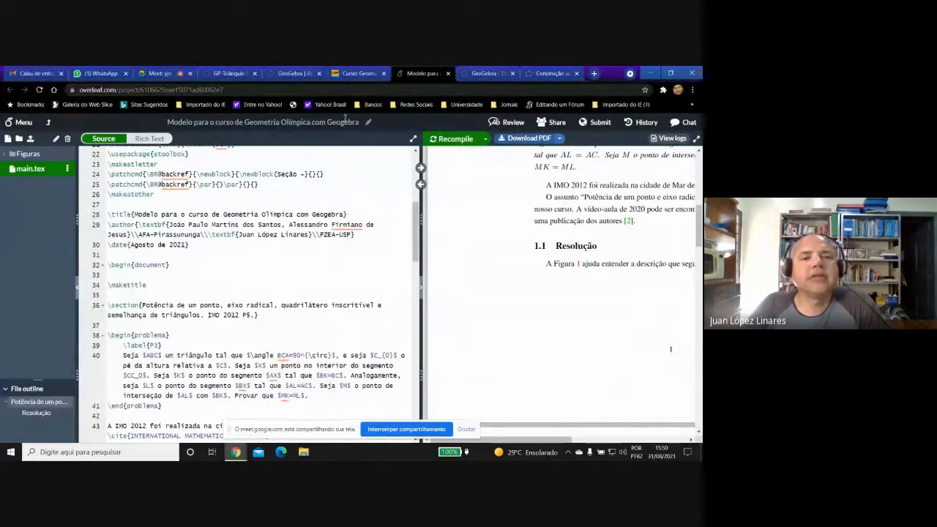
pyautogui.click(489, 73)
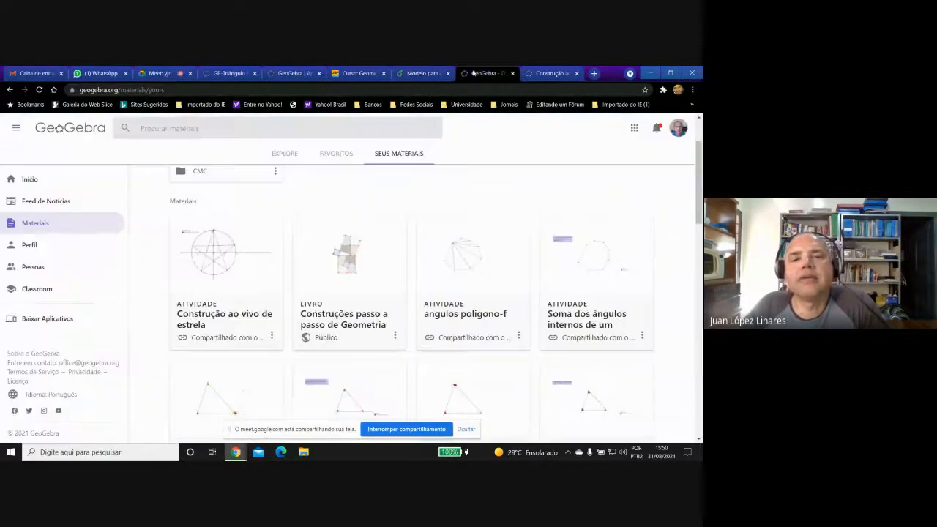
pyautogui.click(512, 73)
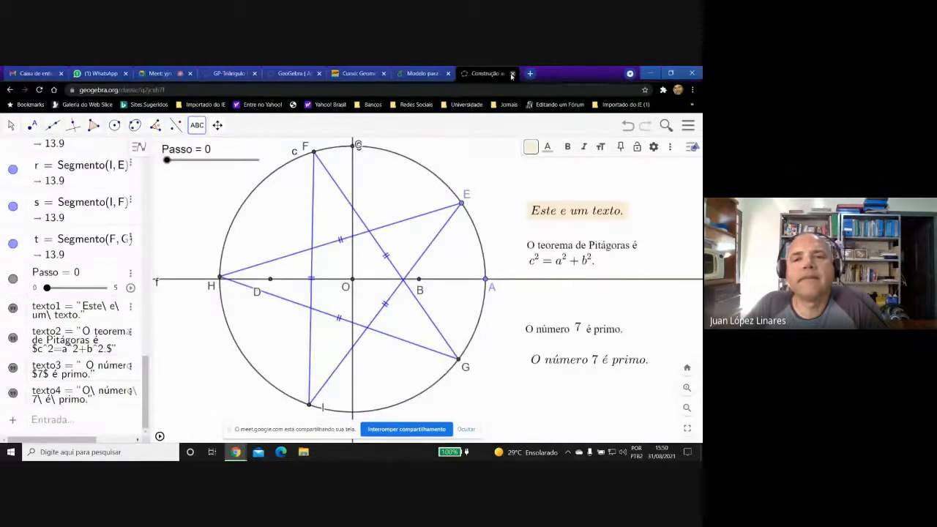
# Save the star construction with its four texts in GeoGebra and close its page, confirming the exit.
pyautogui.click(688, 126)
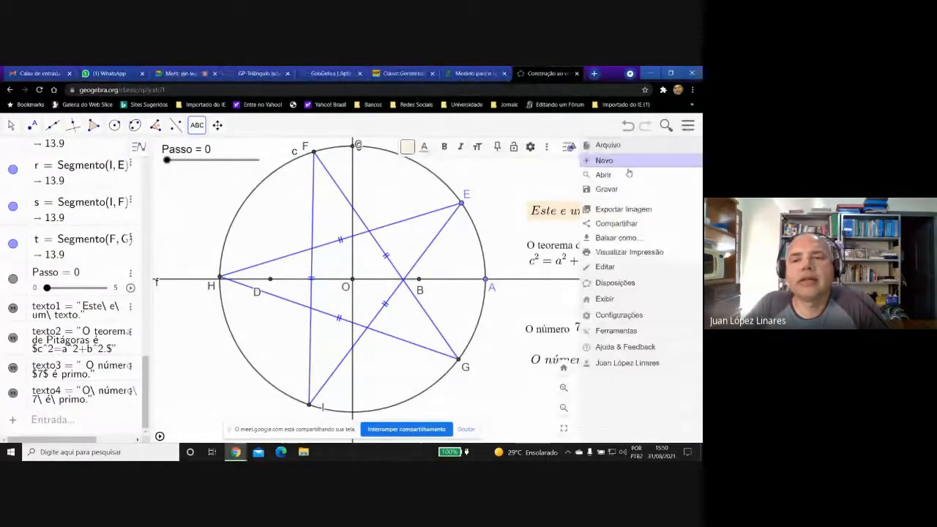
pyautogui.click(596, 188)
pyautogui.click(441, 303)
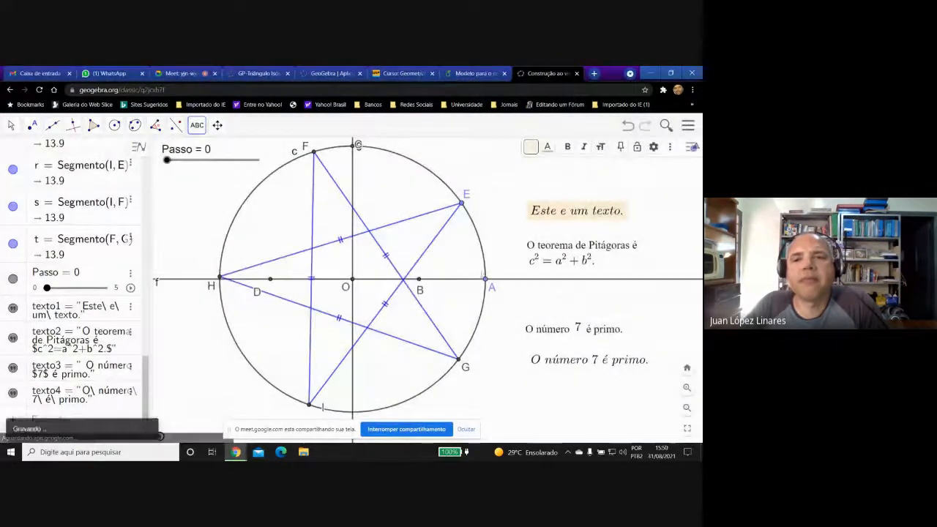
pyautogui.click(576, 74)
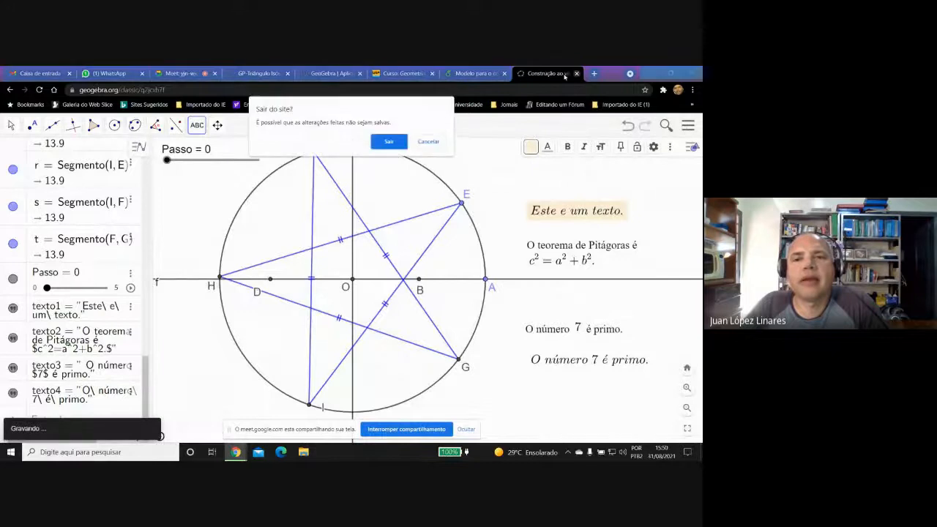
pyautogui.click(389, 142)
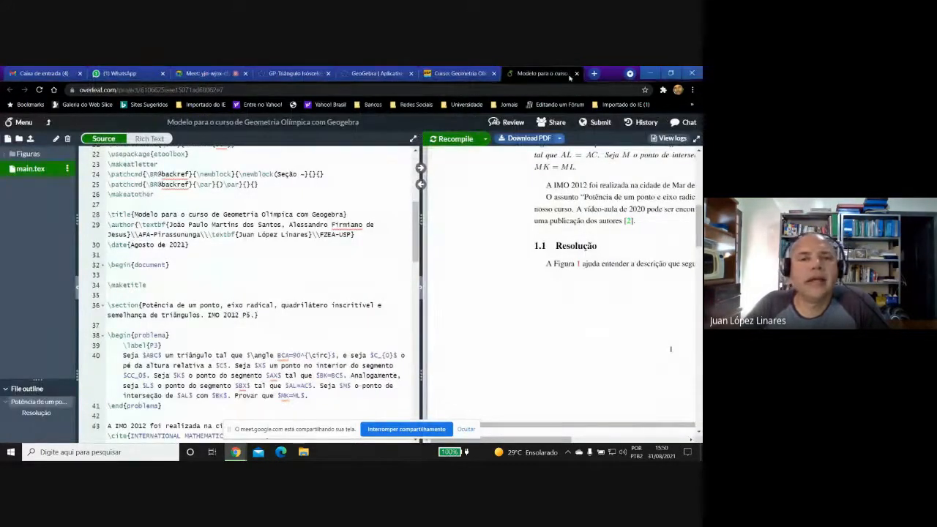
# Close the GeoGebra home page and the GP-Triângulo Isósceles page, and return to the USP course page.
pyautogui.click(460, 74)
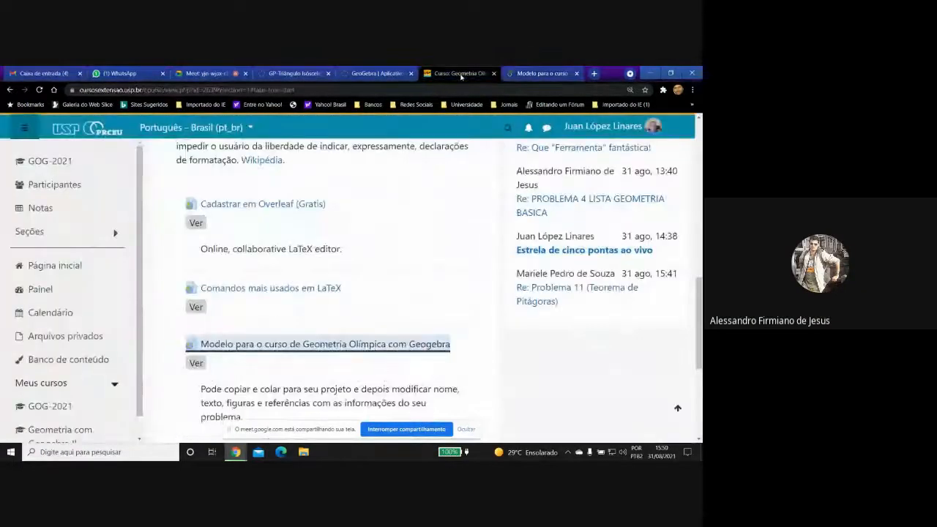
pyautogui.click(395, 74)
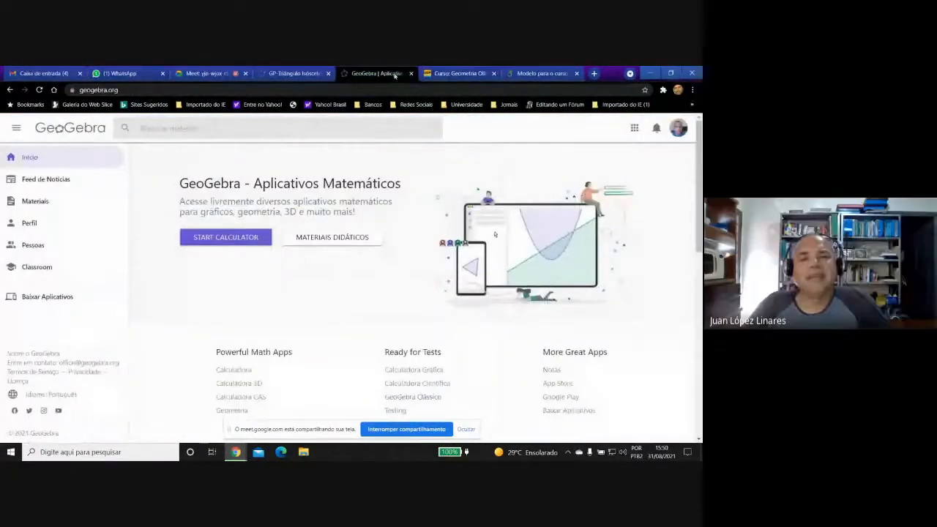
pyautogui.click(410, 73)
pyautogui.click(281, 74)
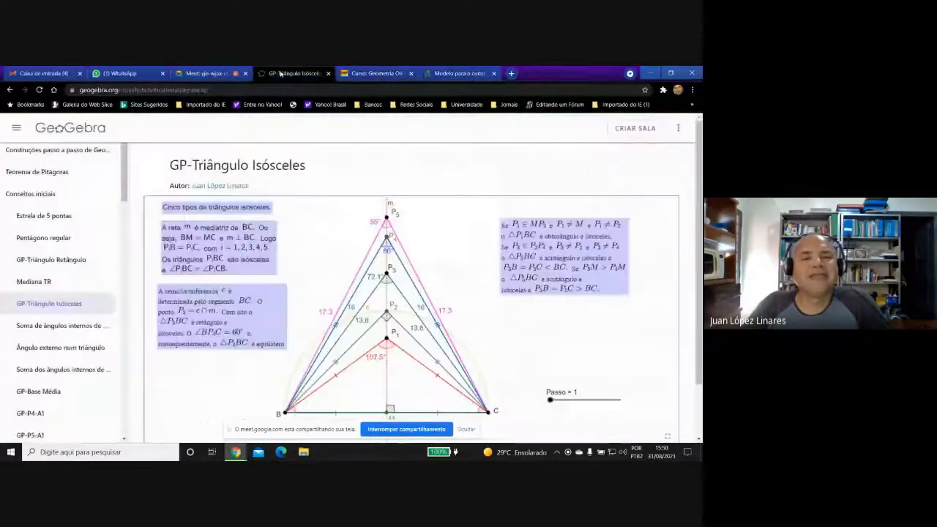
pyautogui.click(328, 74)
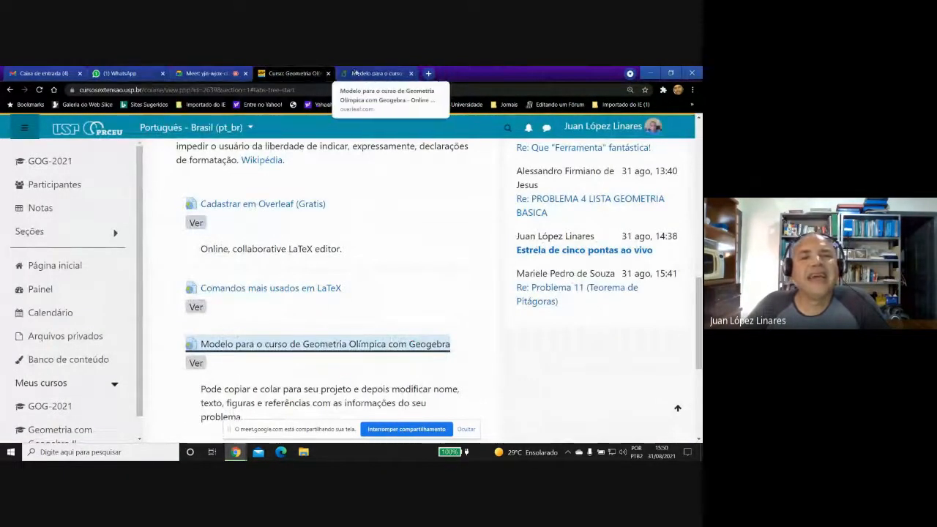
pyautogui.click(377, 74)
pyautogui.moveTo(235, 450)
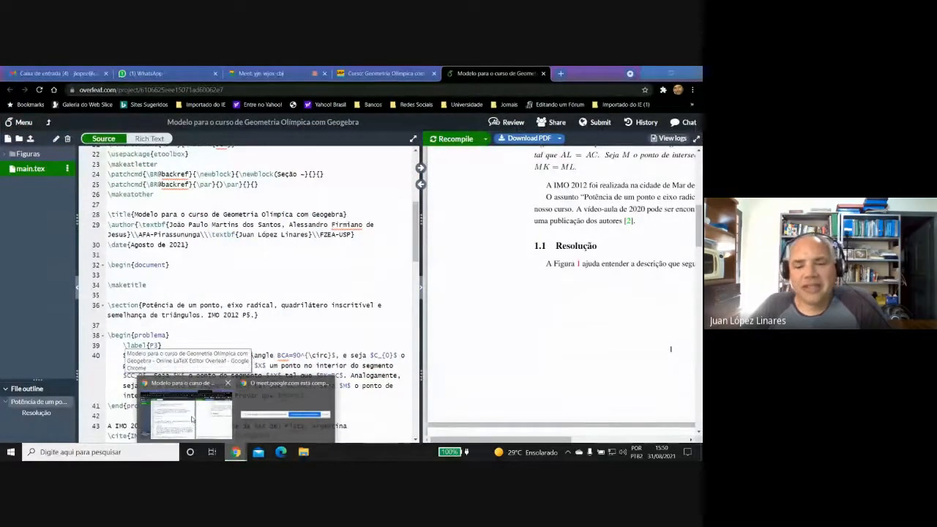
pyautogui.click(408, 73)
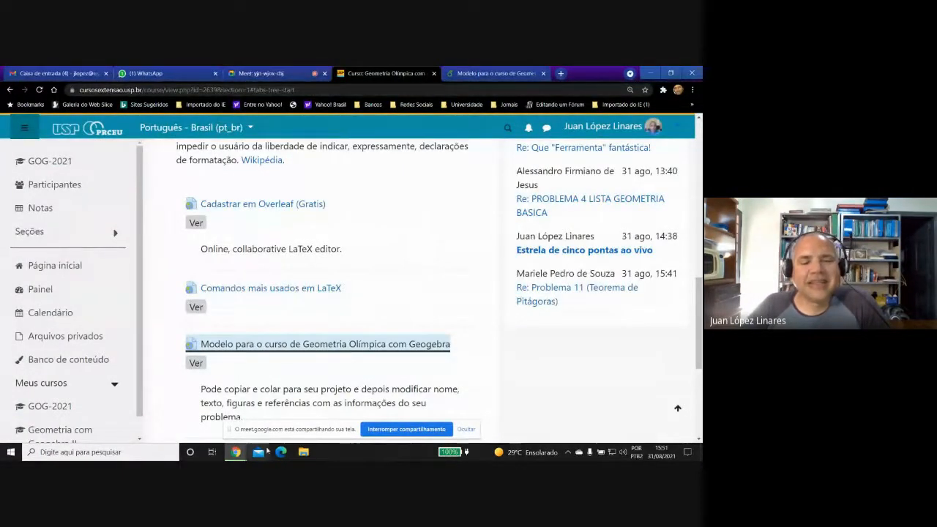
# Check the GOG2021 folder in File Explorer and open the saved template PDF from the recent files in Foxit PDF Reader.
pyautogui.click(305, 453)
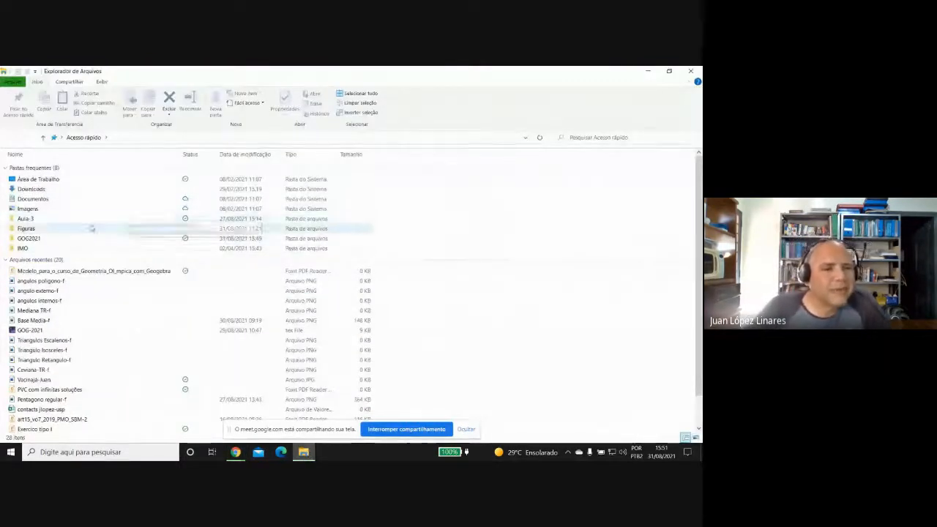
pyautogui.click(32, 239)
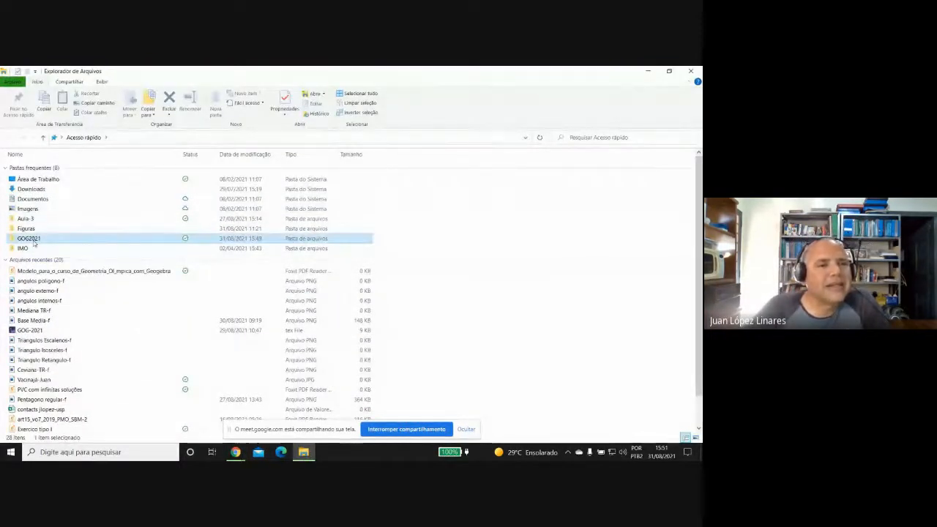
pyautogui.doubleClick(33, 241)
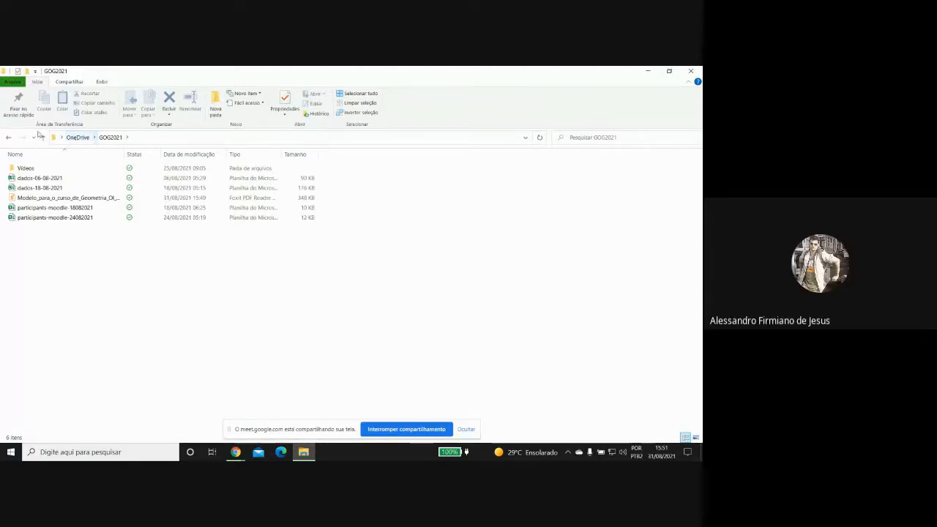
pyautogui.click(9, 137)
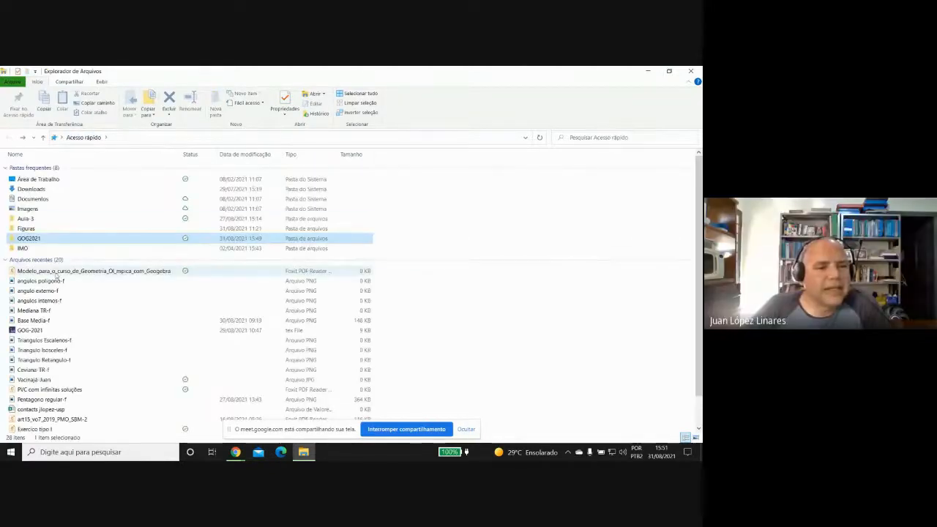
pyautogui.click(56, 272)
pyautogui.doubleClick(56, 273)
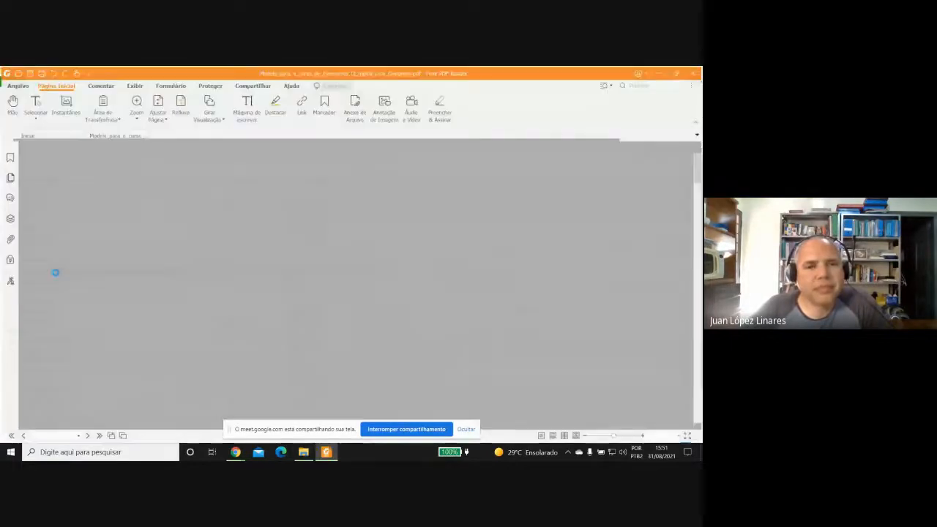
# Enlarge the PDF to 184.49% and look through it from the title to the Referências and back to Figura 1's interactive link.
pyautogui.click(629, 437)
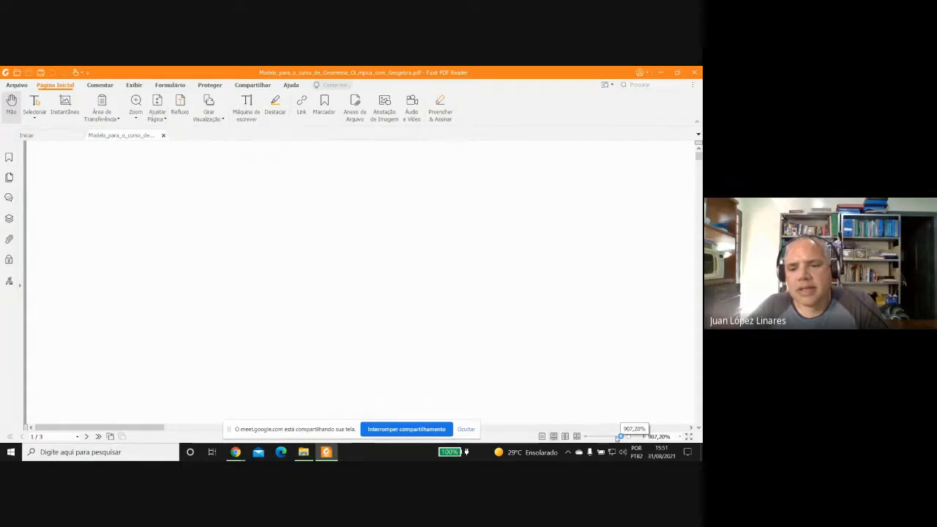
pyautogui.click(615, 437)
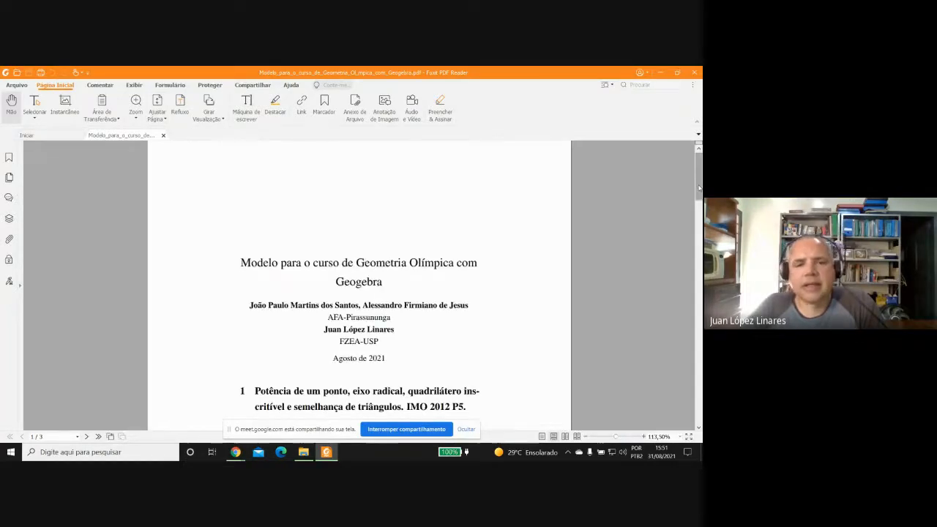
pyautogui.scroll(-2, 698, 189)
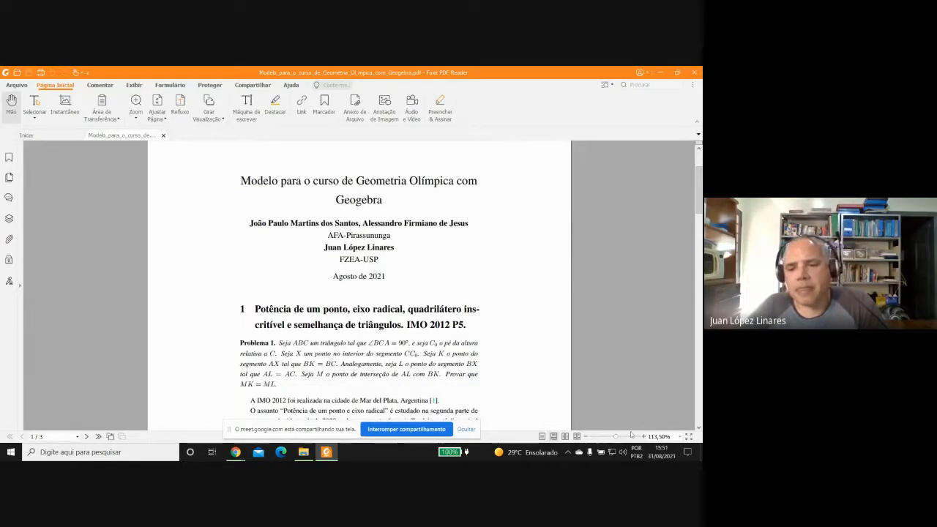
pyautogui.moveTo(616, 437); pyautogui.dragTo(621, 438)
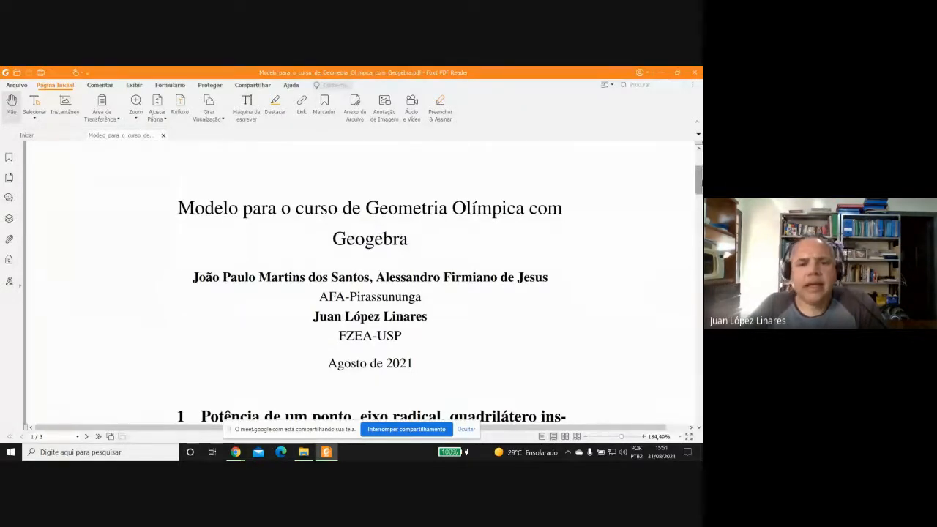
pyautogui.moveTo(701, 182); pyautogui.dragTo(644, 390)
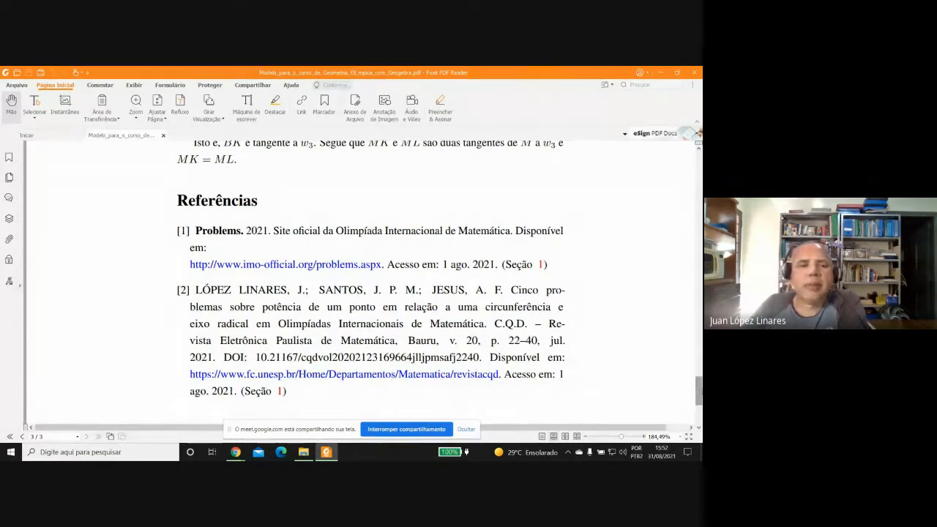
pyautogui.moveTo(699, 391); pyautogui.dragTo(665, 271)
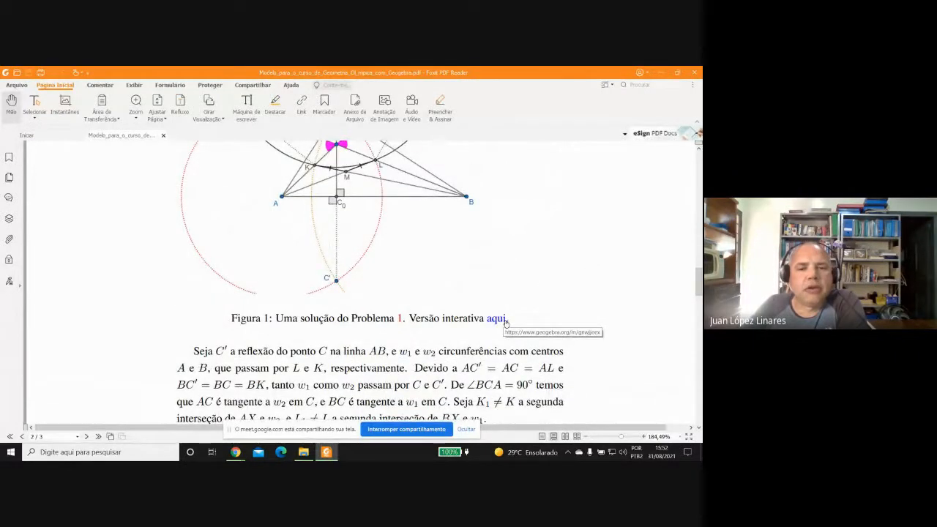
# Look back over the PDF's problem and resolution, close the PDF reader, and return to the template project in Overleaf.
pyautogui.scroll(10, 366, 278)
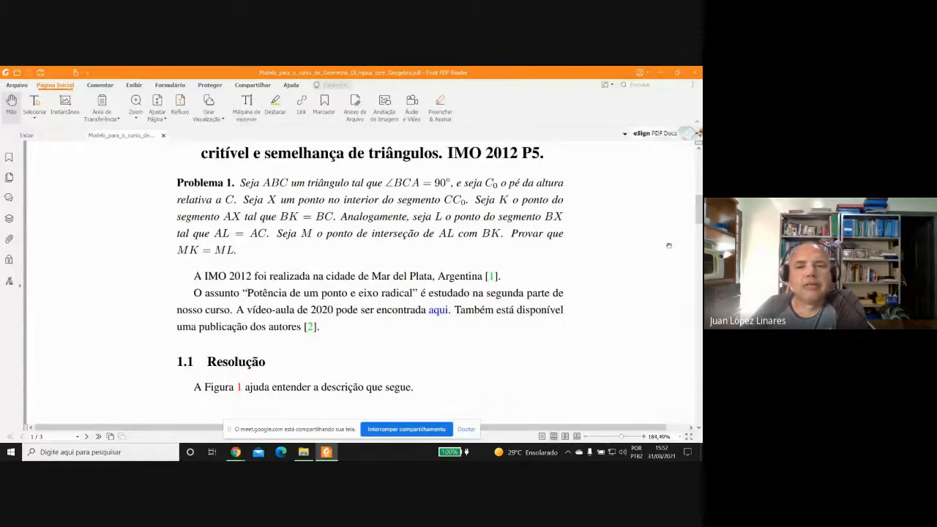
pyautogui.moveTo(699, 210); pyautogui.dragTo(689, 306)
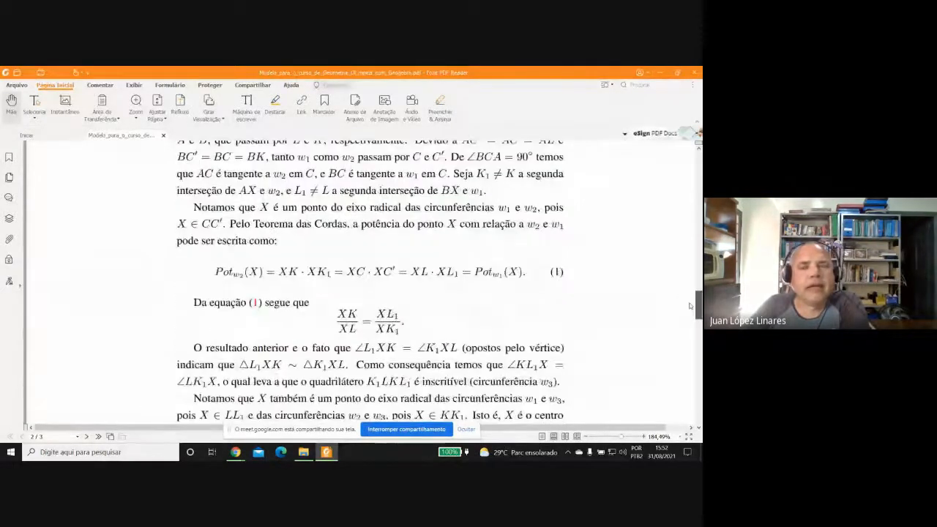
pyautogui.click(692, 73)
pyautogui.click(691, 73)
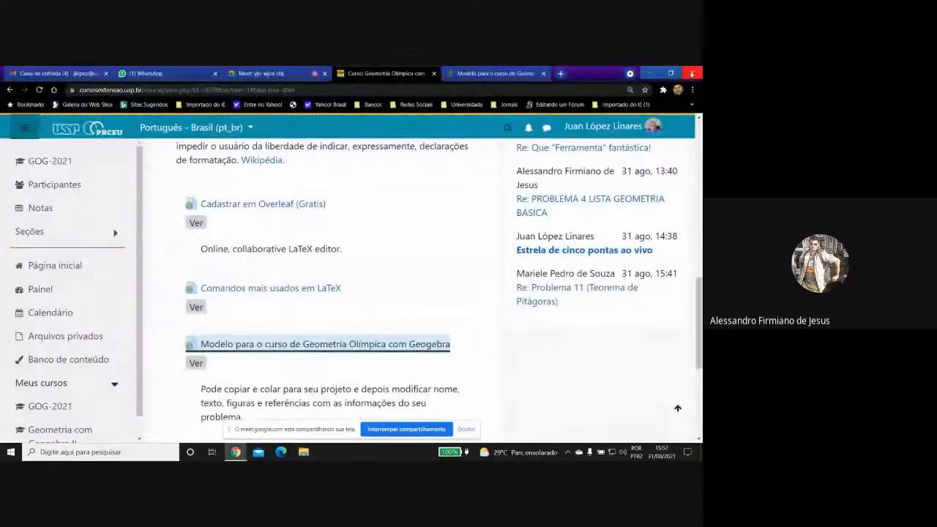
pyautogui.click(496, 74)
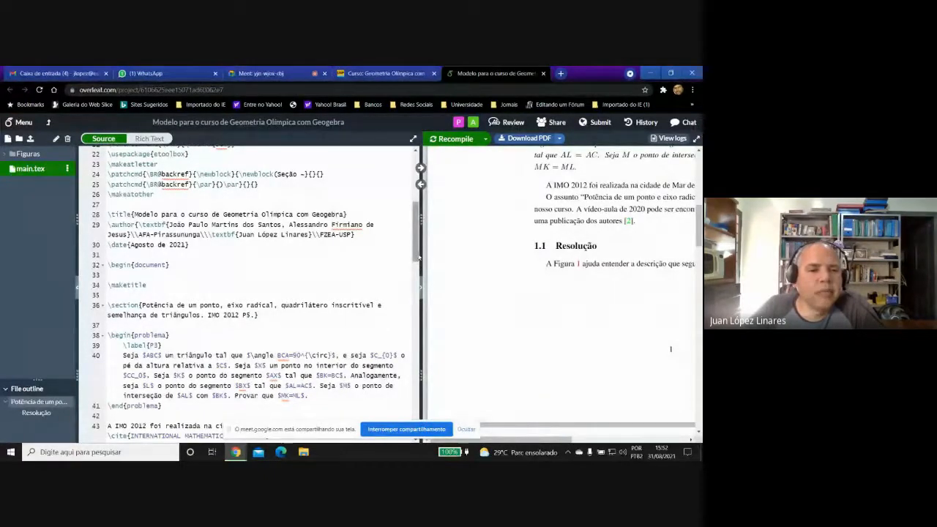
# Find the video-aula link on line 45 of main.tex and highlight its \href command, YouTube address and {aqui.} text in turn.
pyautogui.moveTo(419, 256); pyautogui.dragTo(418, 285)
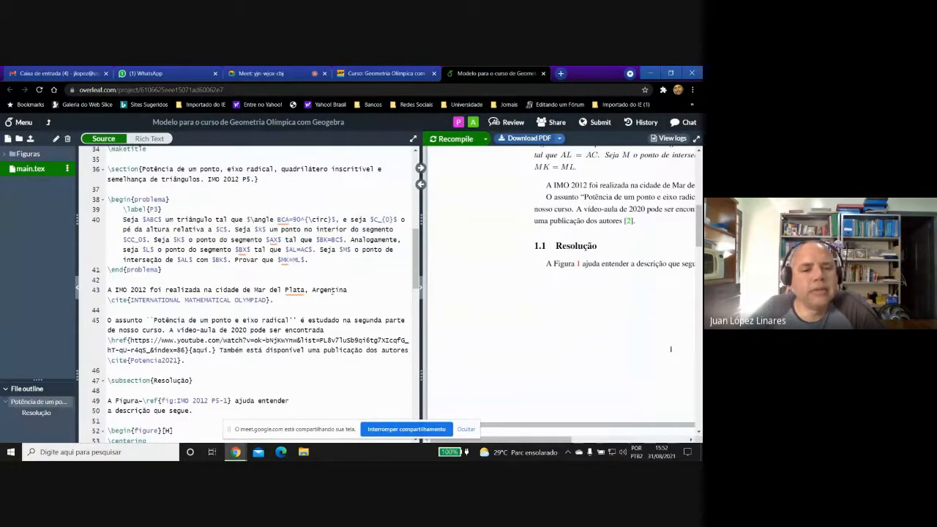
pyautogui.scroll(-3, 419, 256)
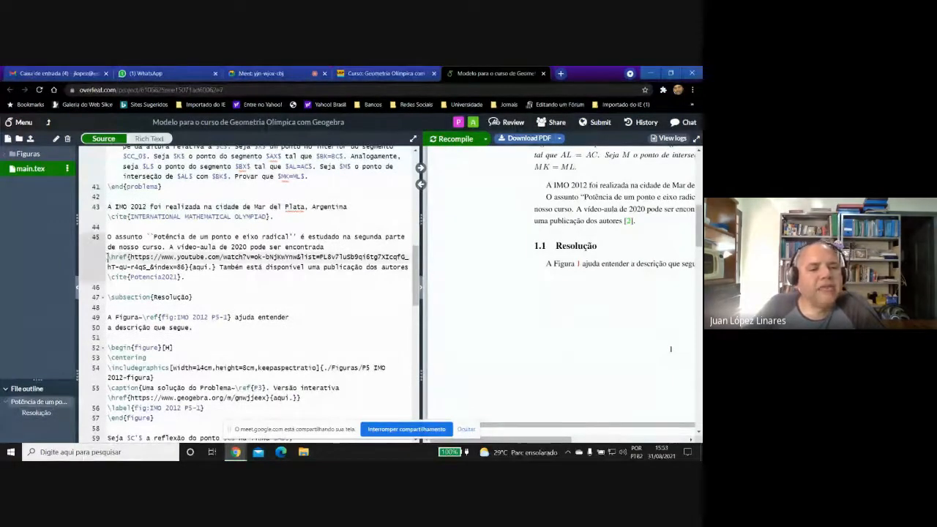
pyautogui.moveTo(108, 257); pyautogui.dragTo(128, 256)
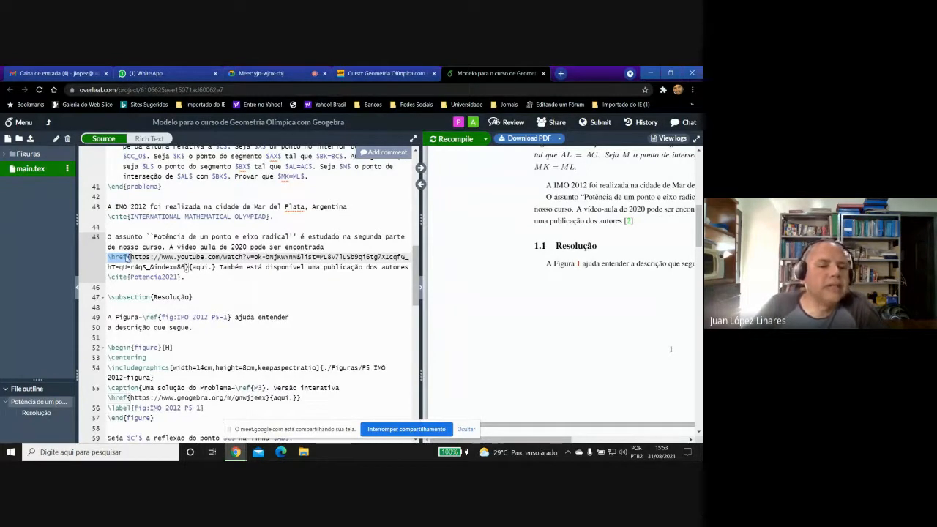
pyautogui.click(129, 257)
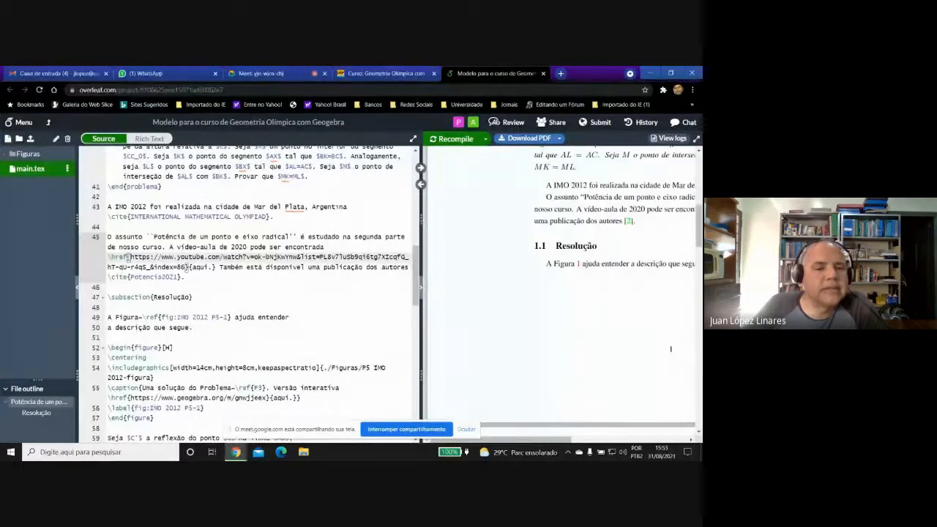
pyautogui.moveTo(129, 256); pyautogui.dragTo(190, 267)
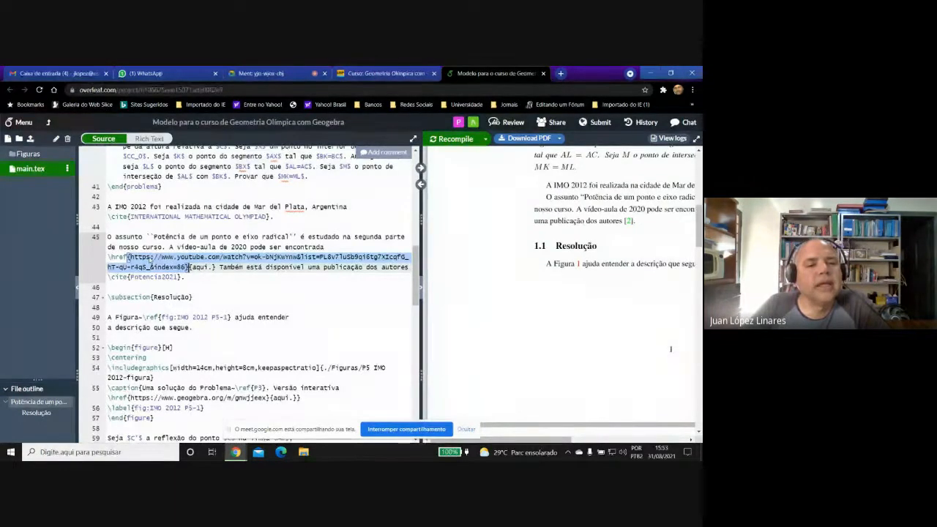
pyautogui.click(196, 268)
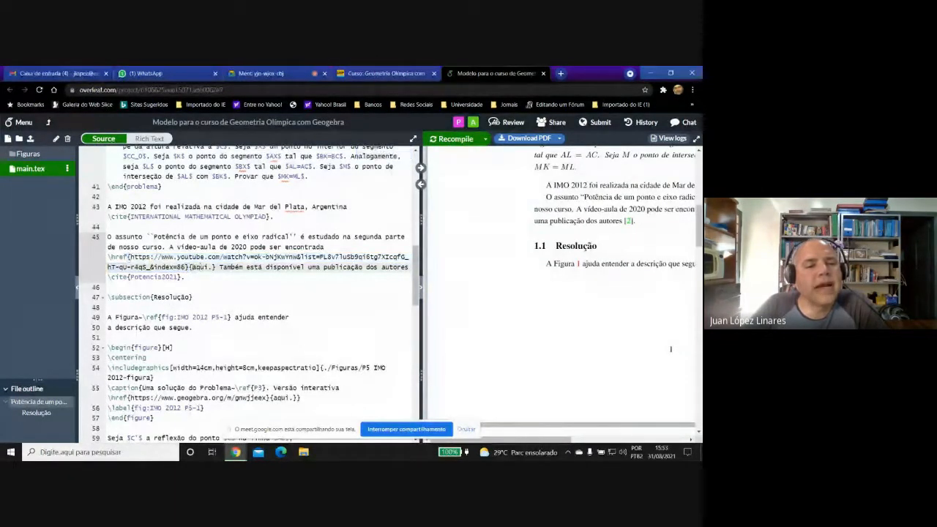
pyautogui.moveTo(192, 267); pyautogui.dragTo(212, 268)
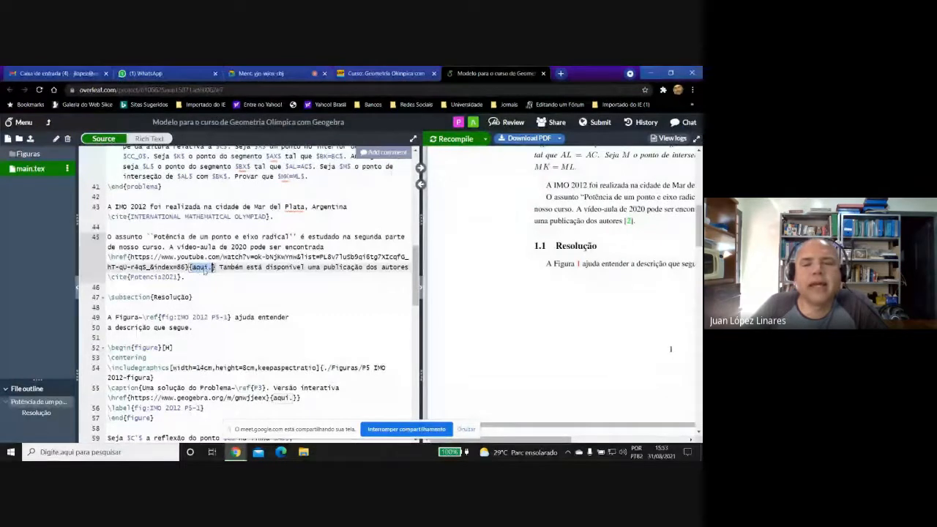
# Widen the PDF preview to show the blue "aqui" link and highlight the matching \href command on line 45.
pyautogui.moveTo(419, 214); pyautogui.dragTo(406, 214)
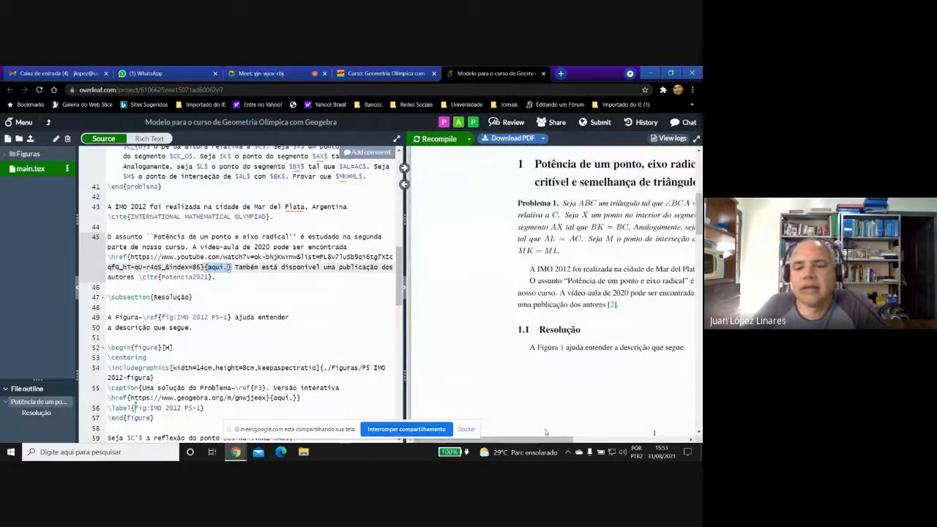
pyautogui.moveTo(543, 441); pyautogui.dragTo(608, 441)
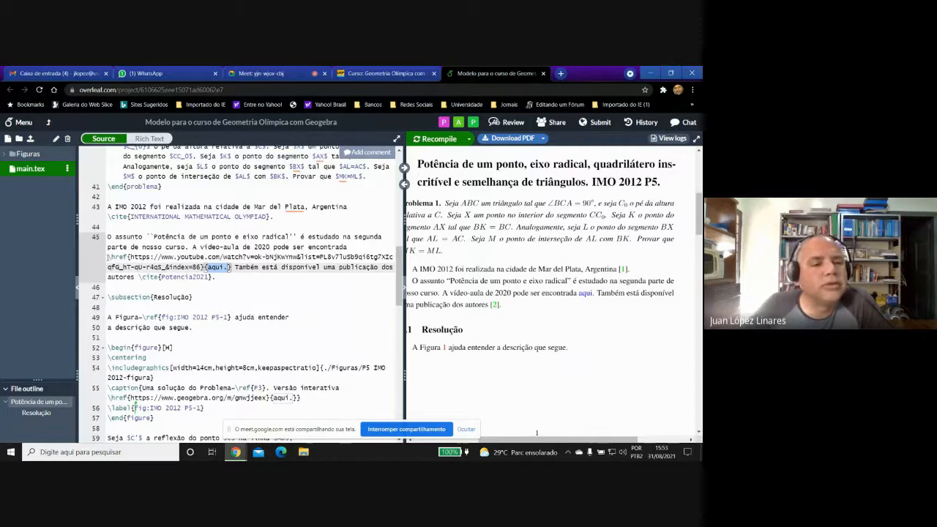
pyautogui.moveTo(108, 257); pyautogui.dragTo(130, 257)
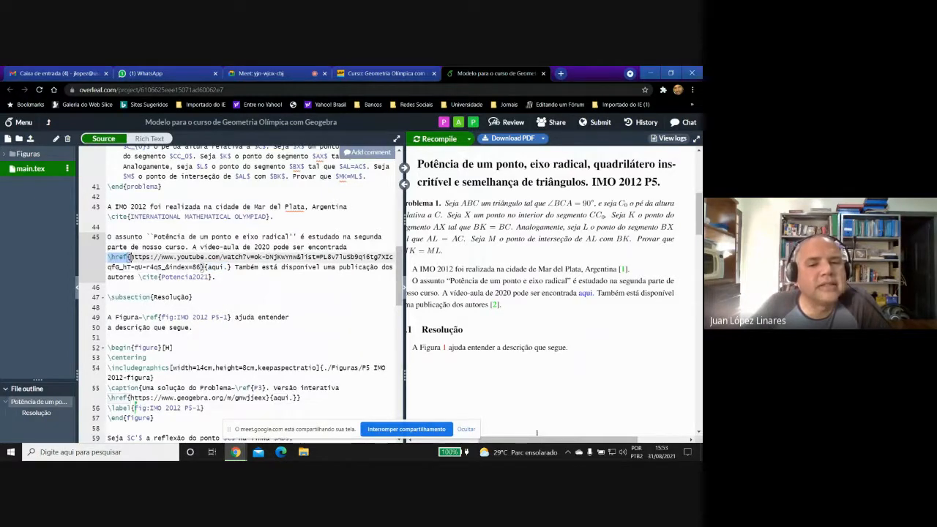
# Highlight the hyperref package declaration on lines 12–13 of main.tex, and look through the source from there down to the resolution's equations.
pyautogui.moveTo(400, 276); pyautogui.dragTo(397, 178)
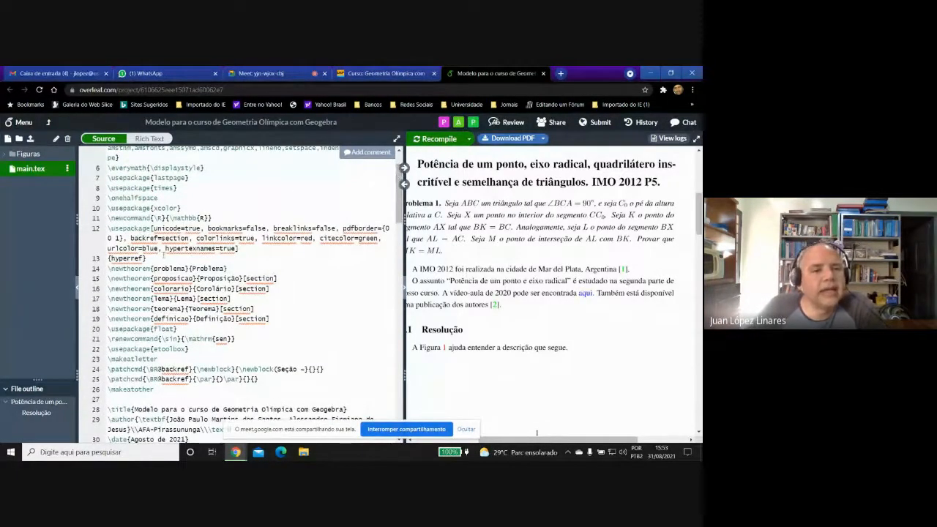
pyautogui.moveTo(156, 258); pyautogui.dragTo(107, 229)
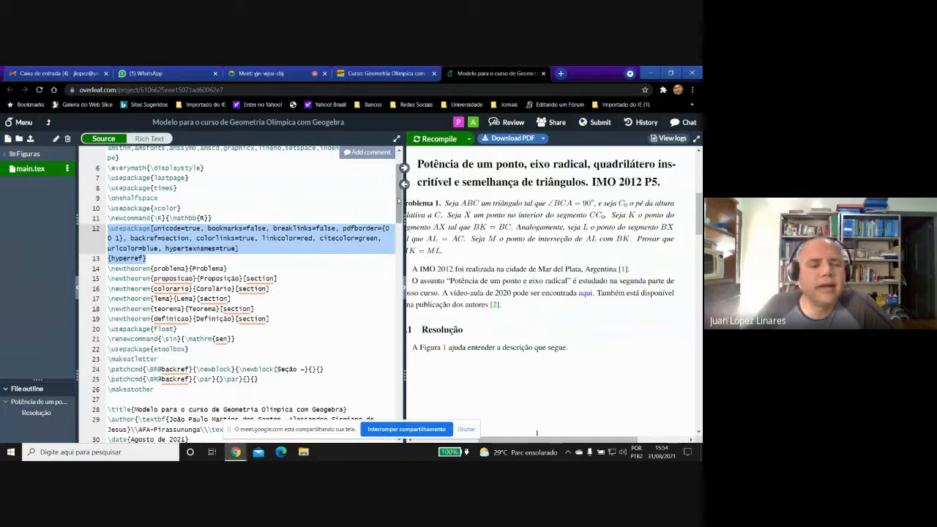
pyautogui.scroll(-3, 397, 205)
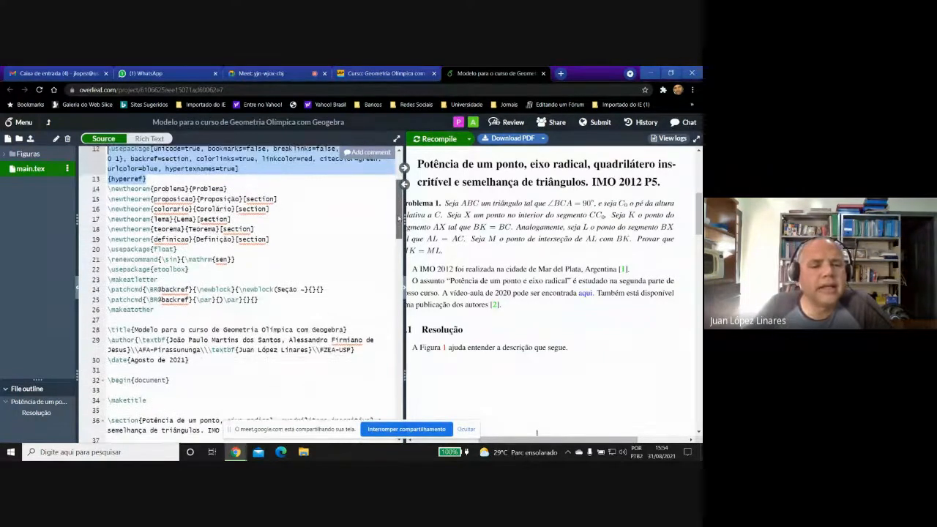
pyautogui.moveTo(400, 218); pyautogui.dragTo(407, 302)
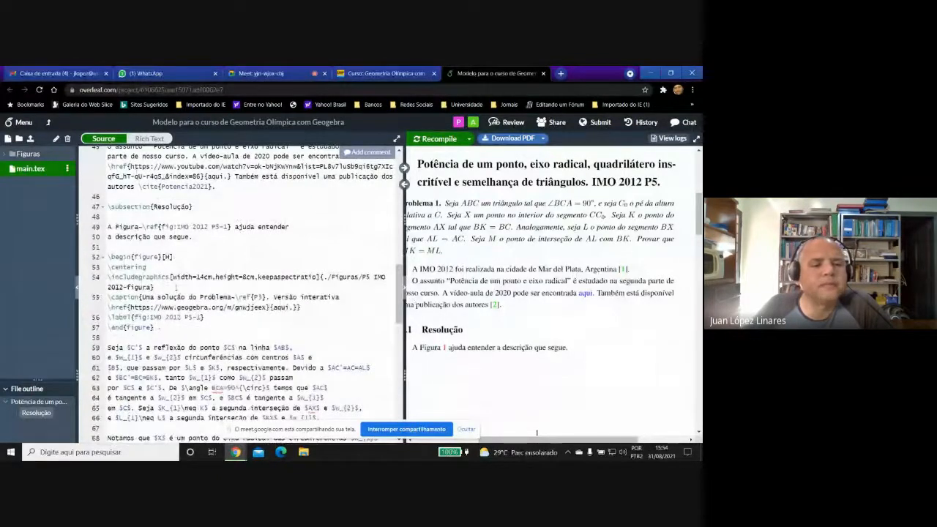
pyautogui.moveTo(399, 274); pyautogui.dragTo(399, 336)
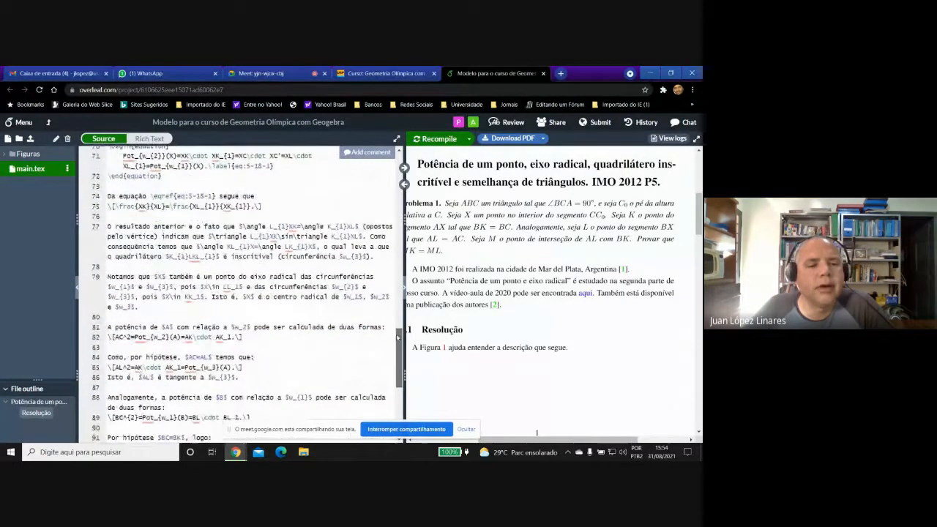
pyautogui.click(269, 212)
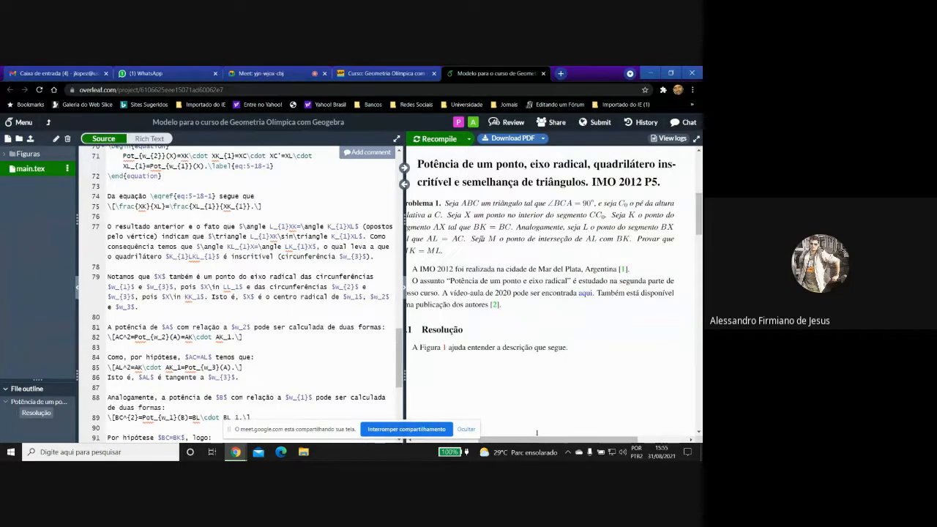
# Open the project's sharing settings and turn link sharing off and back on.
pyautogui.click(556, 123)
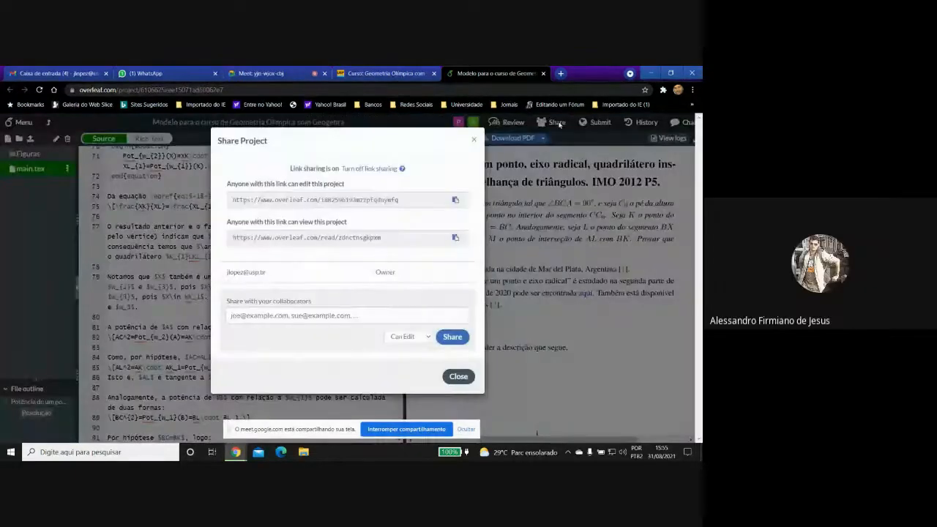
pyautogui.click(355, 169)
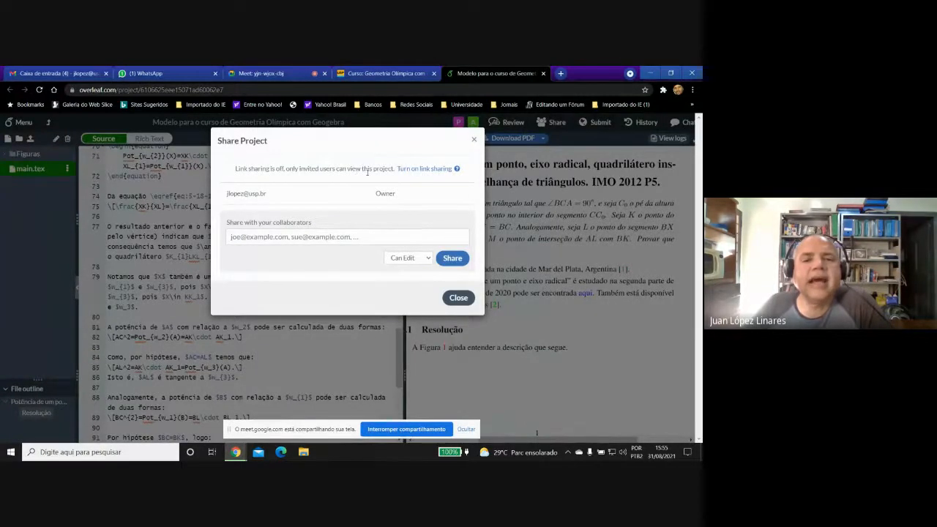
pyautogui.click(404, 170)
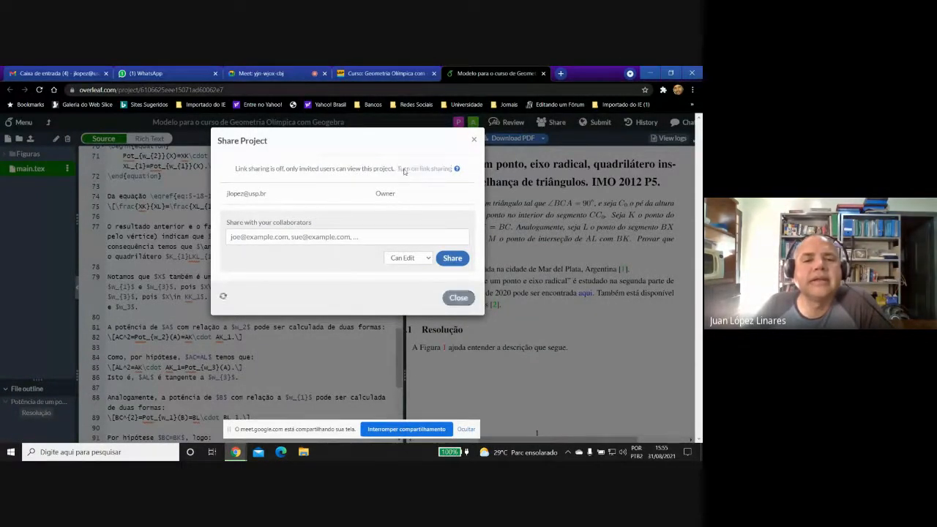
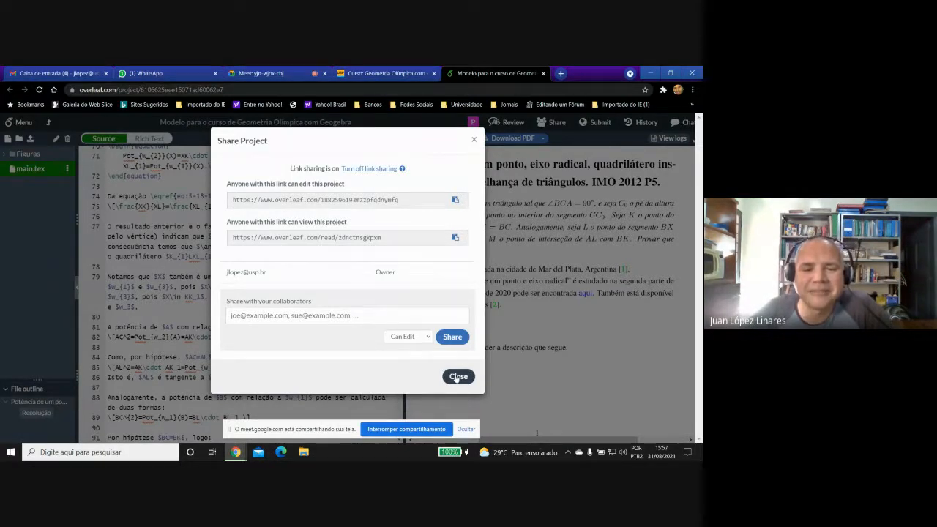
# Close the project's sharing settings and the Overleaf project, and open topic T02: Construções geométricas básicas on the course site.
pyautogui.click(457, 377)
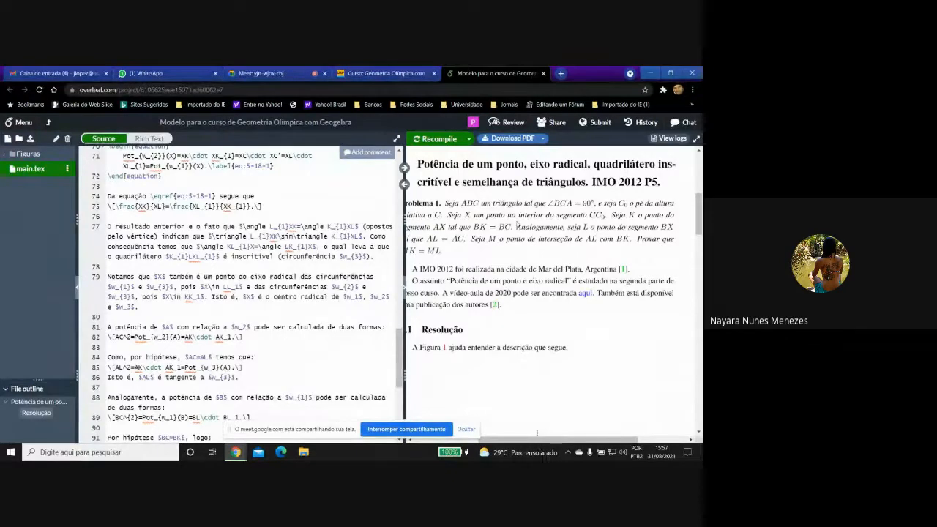
pyautogui.click(543, 74)
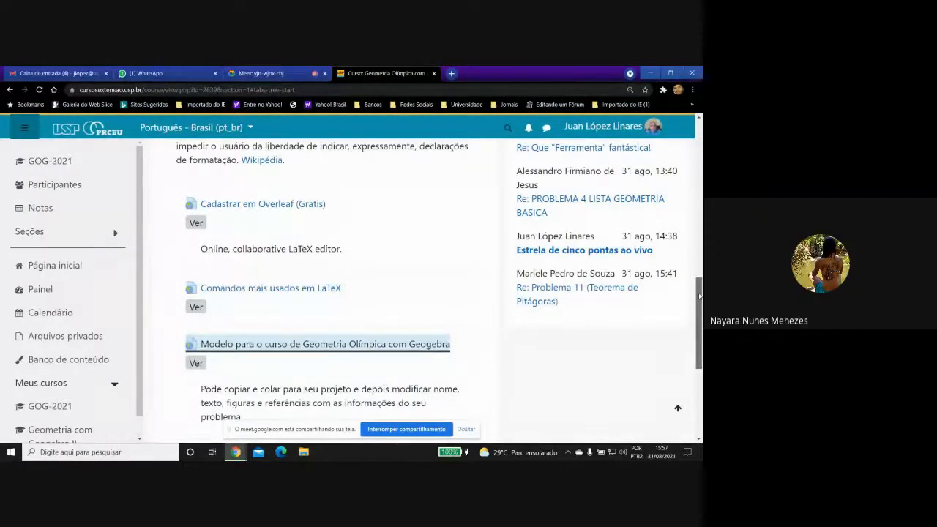
pyautogui.moveTo(699, 296); pyautogui.dragTo(699, 165)
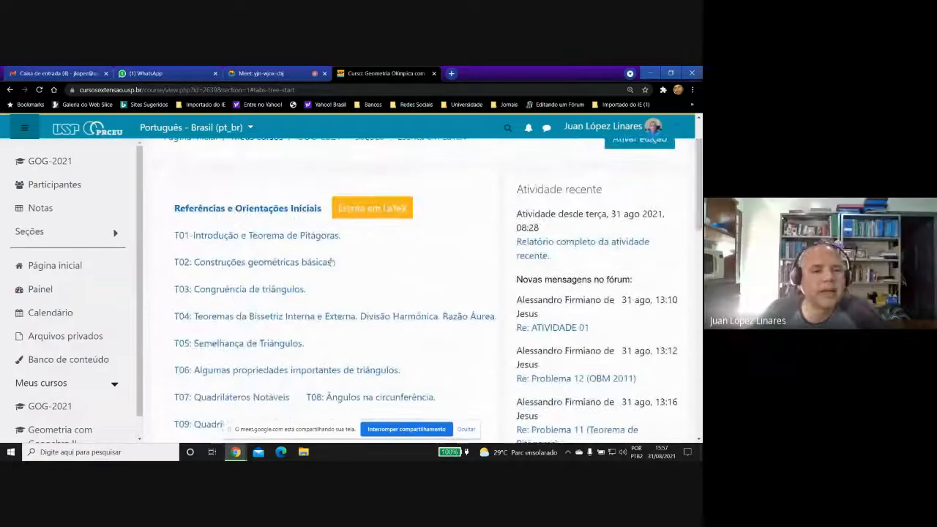
pyautogui.click(209, 264)
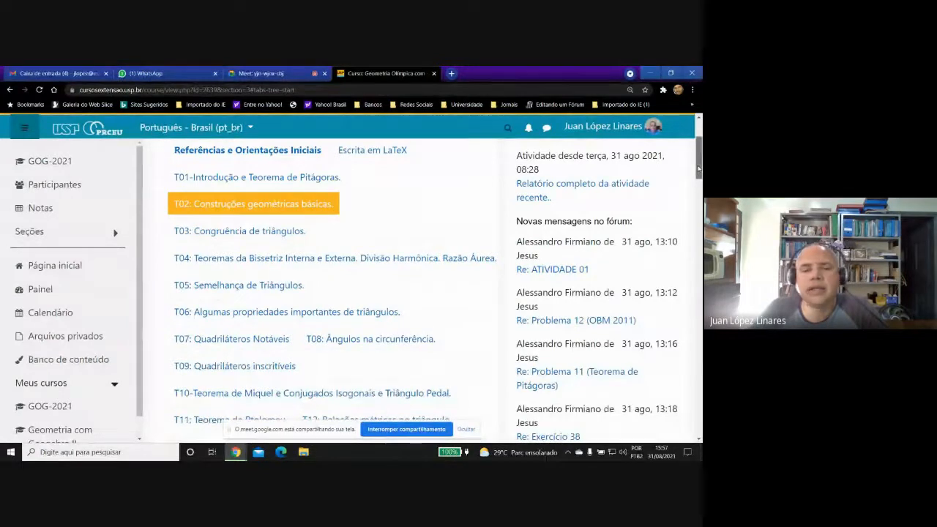
# Open the D02 challenge at the end of topic T02 and start a preview of its questionnaire.
pyautogui.moveTo(697, 169); pyautogui.dragTo(669, 407)
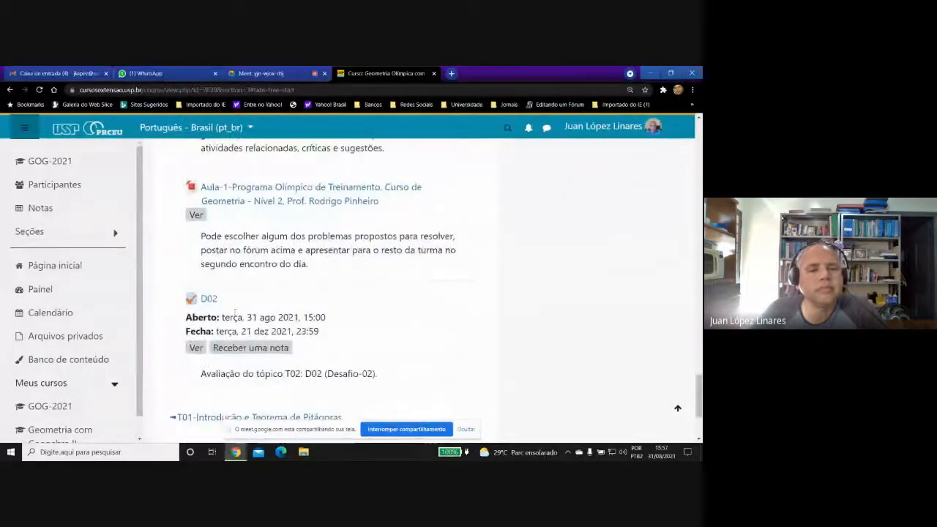
pyautogui.click(213, 302)
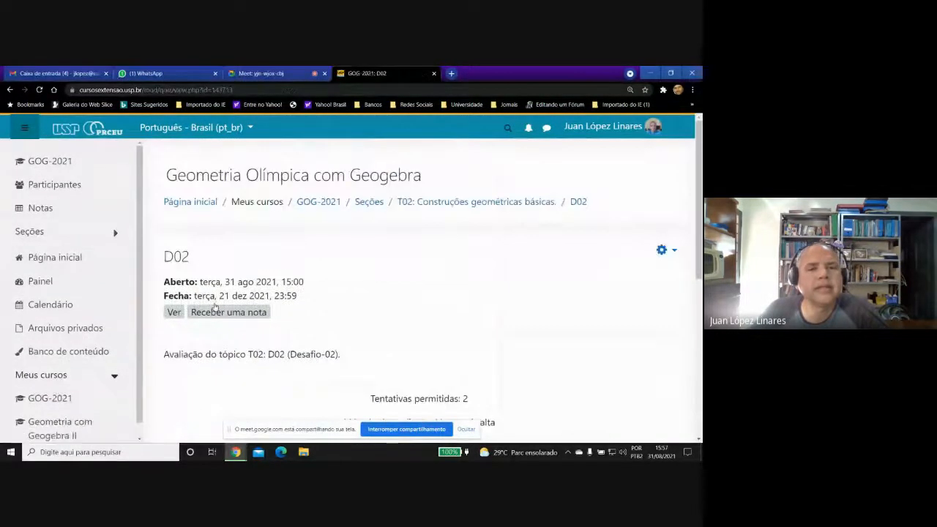
pyautogui.moveTo(699, 198); pyautogui.dragTo(699, 280)
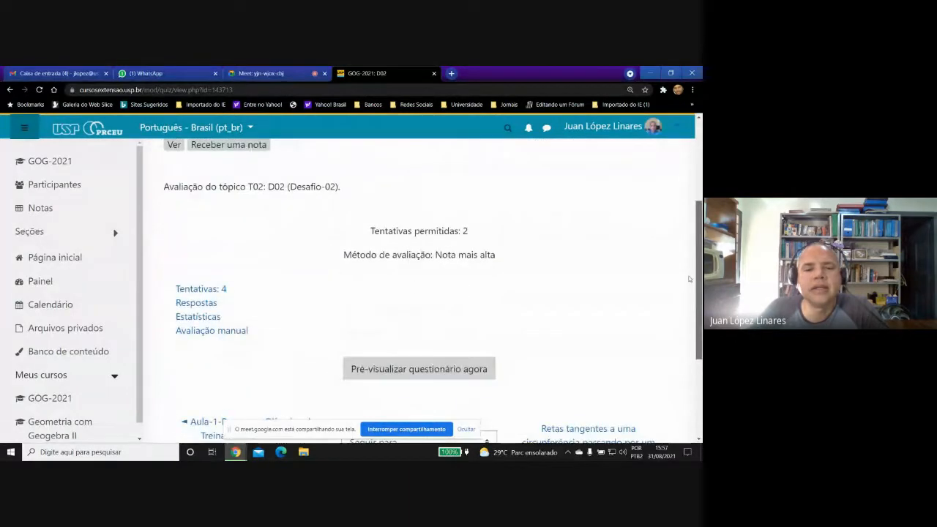
pyautogui.click(370, 367)
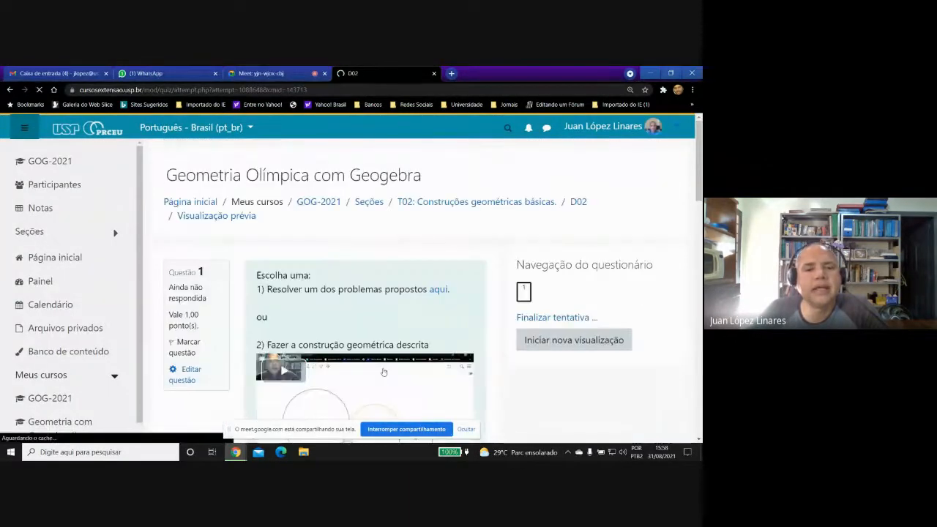
# Look through question 1 of D02, its two options and ways to answer, and briefly play and pause the embedded construction video.
pyautogui.moveTo(699, 161); pyautogui.dragTo(699, 183)
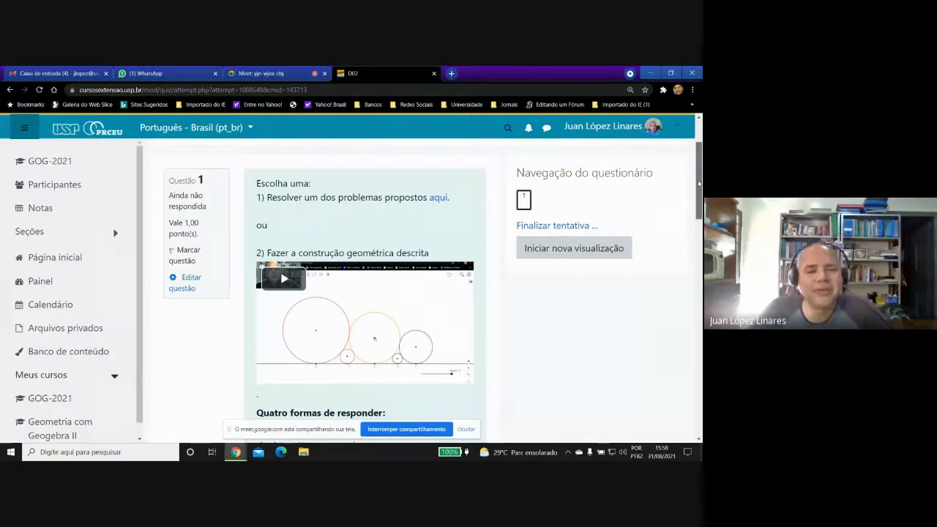
pyautogui.moveTo(699, 183); pyautogui.dragTo(699, 187)
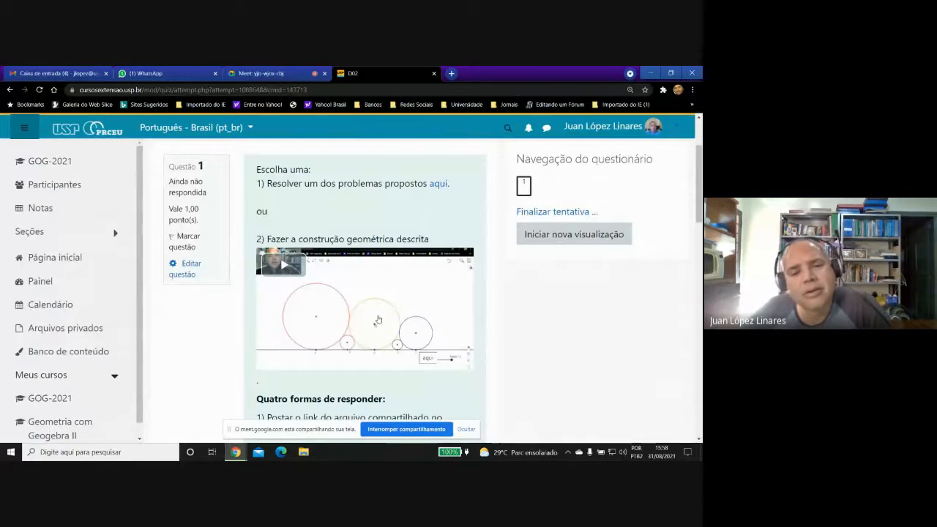
pyautogui.moveTo(699, 191)
pyautogui.mouseDown()
pyautogui.moveTo(697, 250)
pyautogui.moveTo(696, 199)
pyautogui.mouseUp()
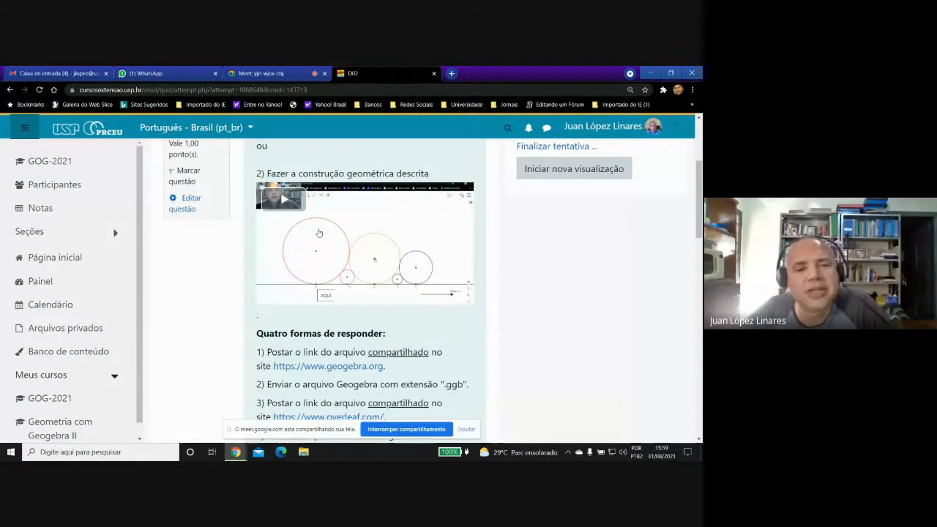
pyautogui.click(289, 205)
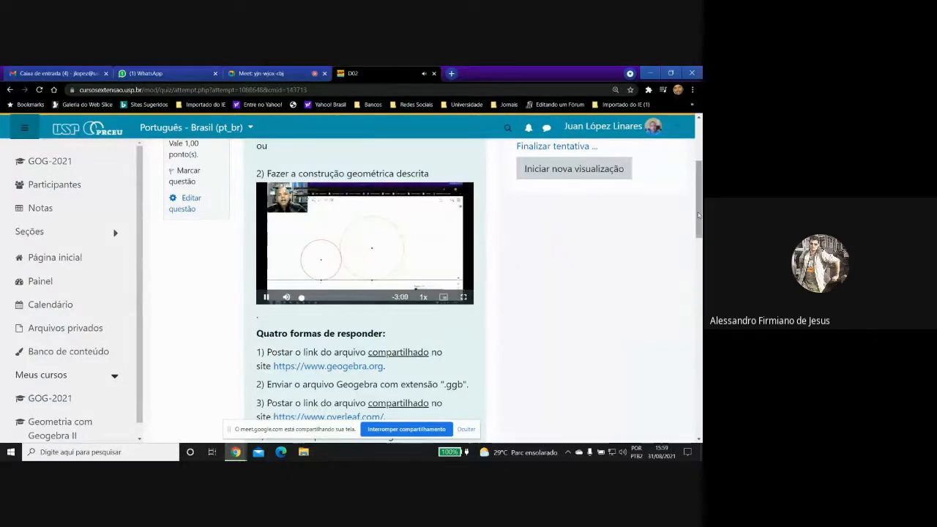
pyautogui.click(388, 237)
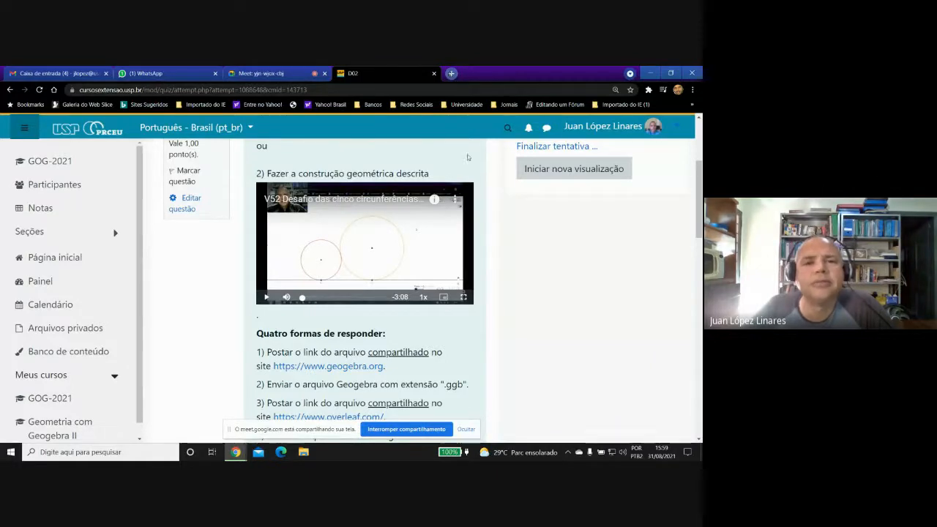
pyautogui.moveTo(692, 190); pyautogui.dragTo(682, 383)
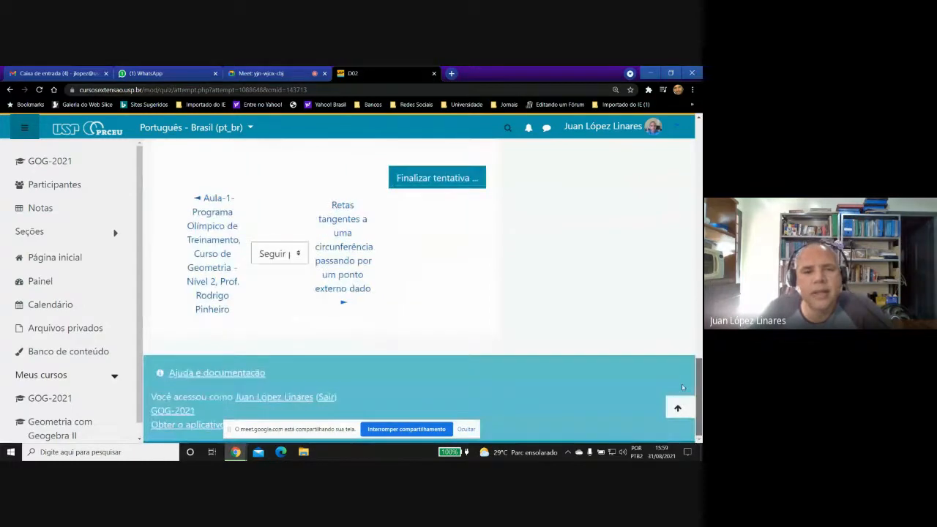
pyautogui.click(678, 408)
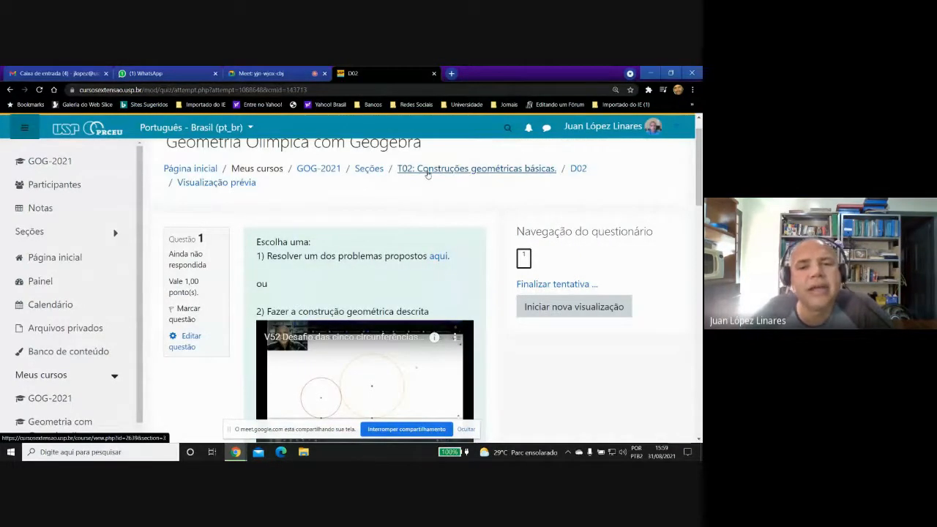
# Leave the questionnaire for topic T02 and open "Playlist de vídeo aulas do curso" from the Referências e Orientações Iniciais section.
pyautogui.click(428, 169)
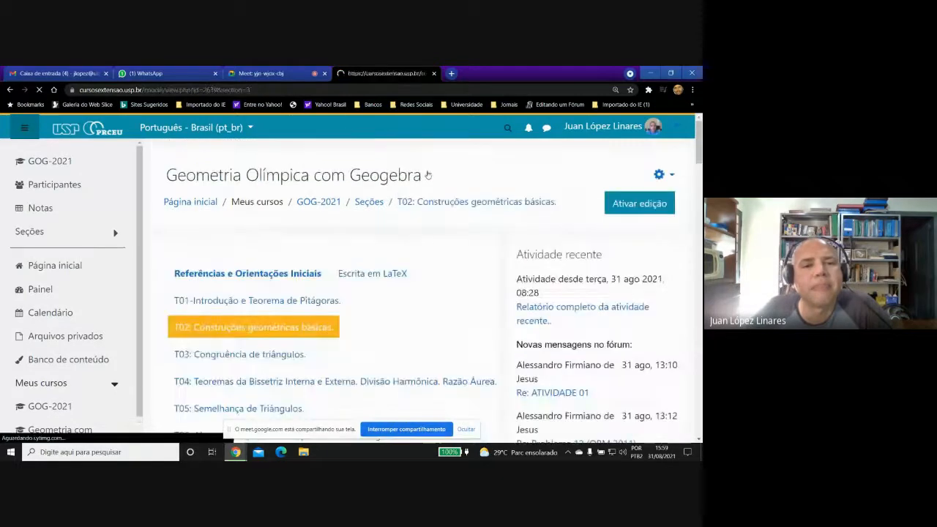
pyautogui.click(280, 273)
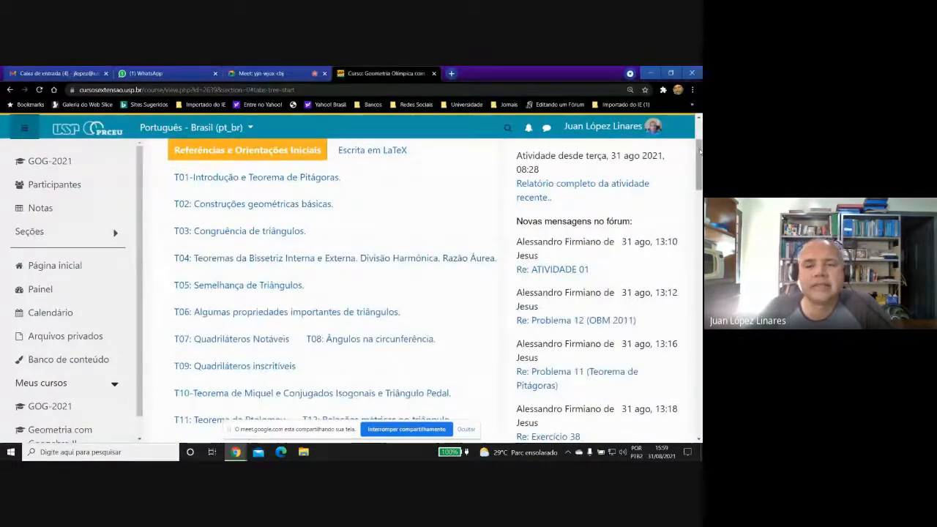
pyautogui.moveTo(699, 154); pyautogui.dragTo(689, 277)
pyautogui.click(280, 312)
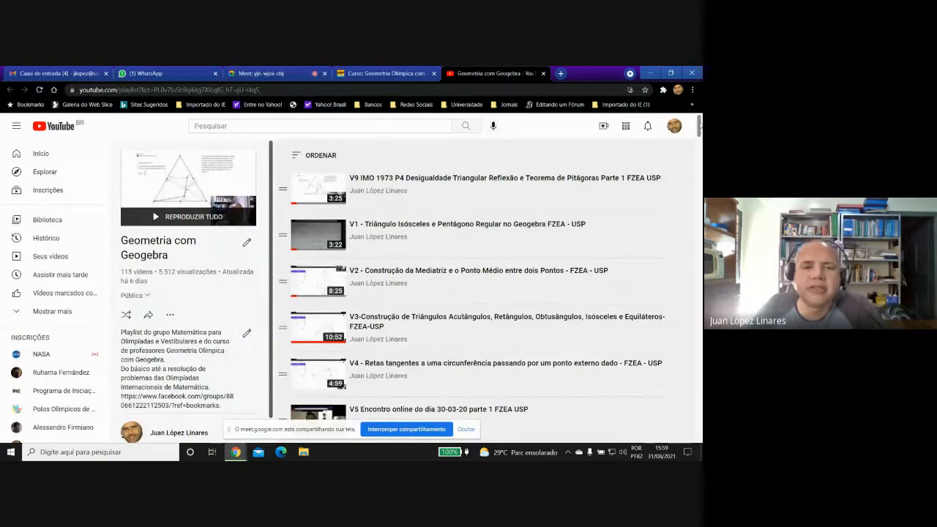
# Find video V52, Desafio das cinco circunferências tangentes dois a dois e a uma linha, in the Geometria com Geogebra playlist and open it.
pyautogui.moveTo(699, 124); pyautogui.dragTo(688, 227)
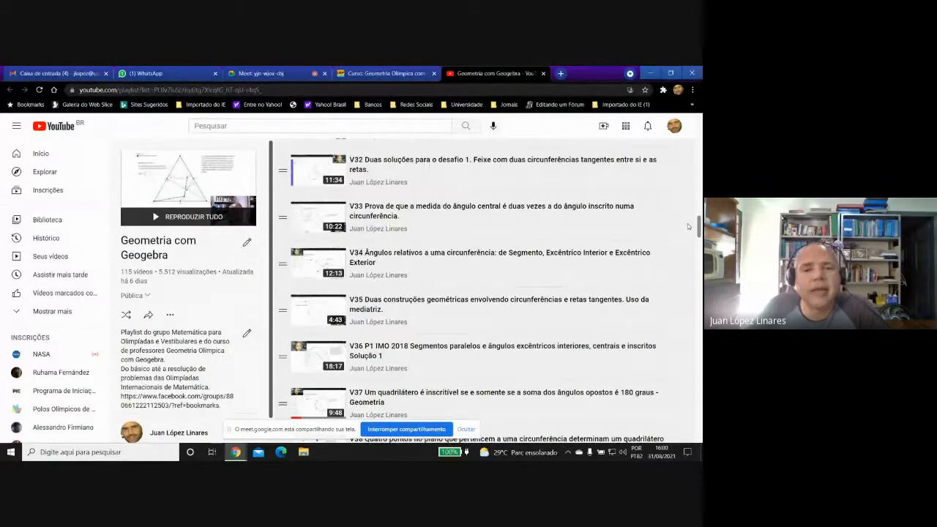
pyautogui.moveTo(687, 223); pyautogui.dragTo(679, 277)
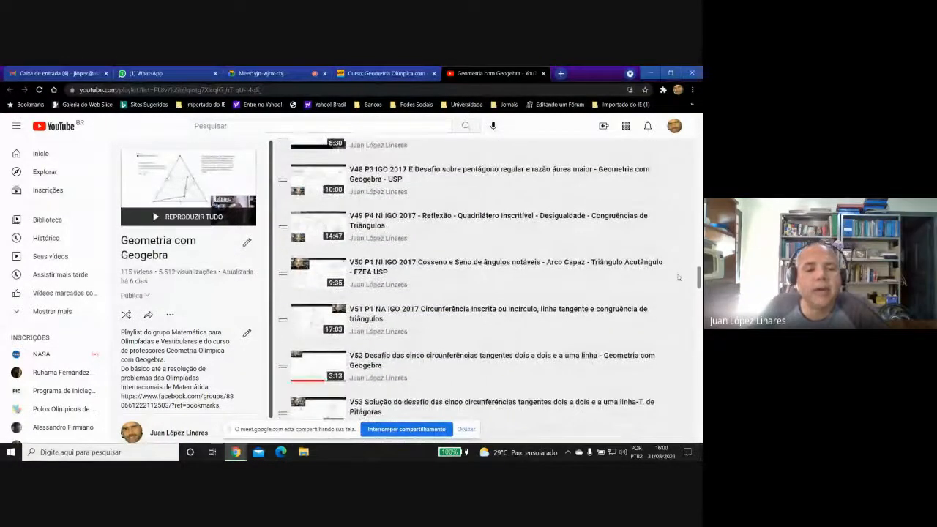
pyautogui.scroll(-1, 678, 278)
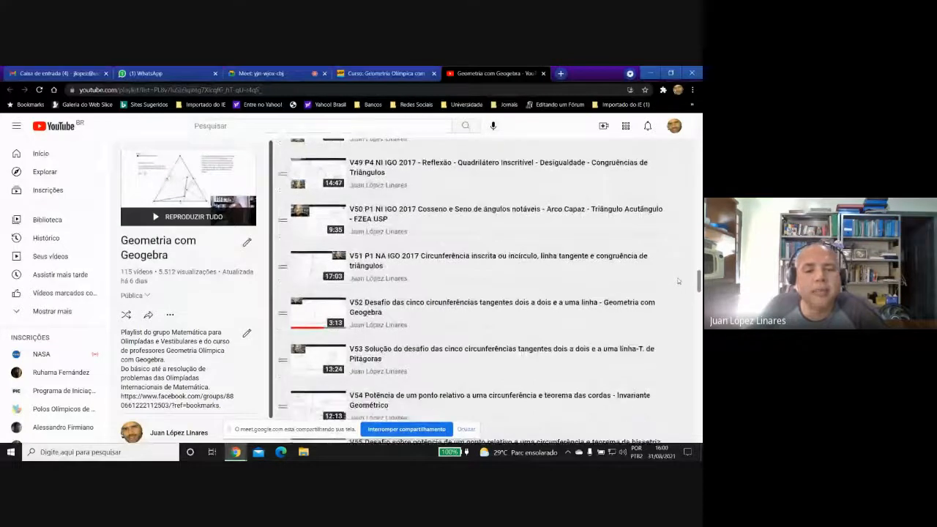
pyautogui.click(432, 310)
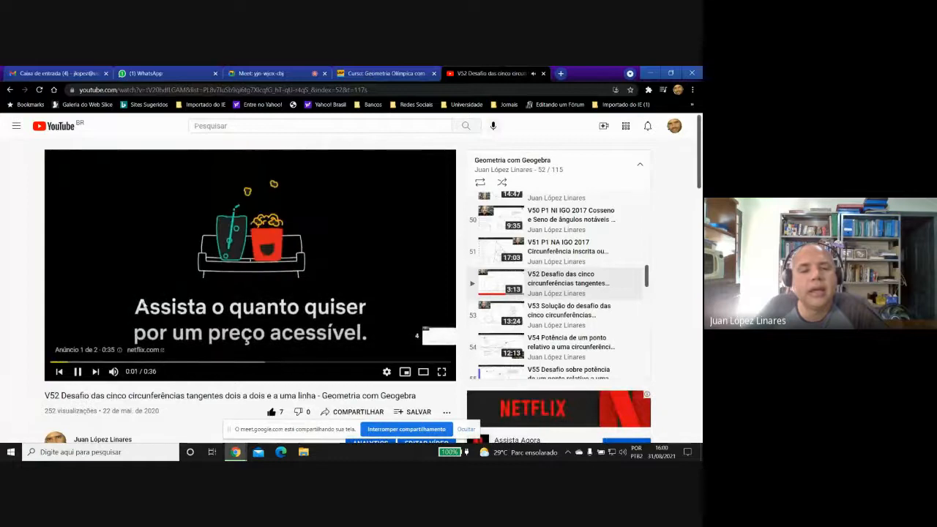
# Mute the V52 video player and skip the advertisement that precedes the video.
pyautogui.click(76, 371)
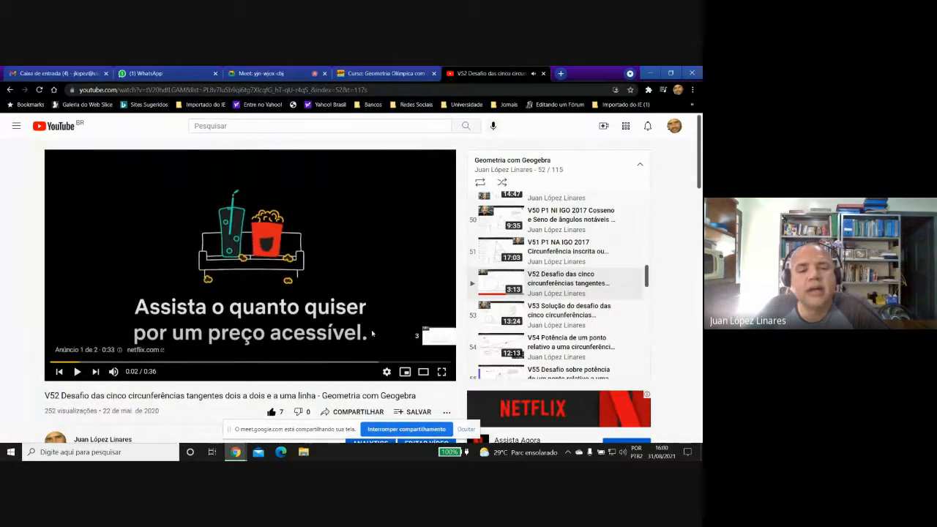
pyautogui.click(395, 325)
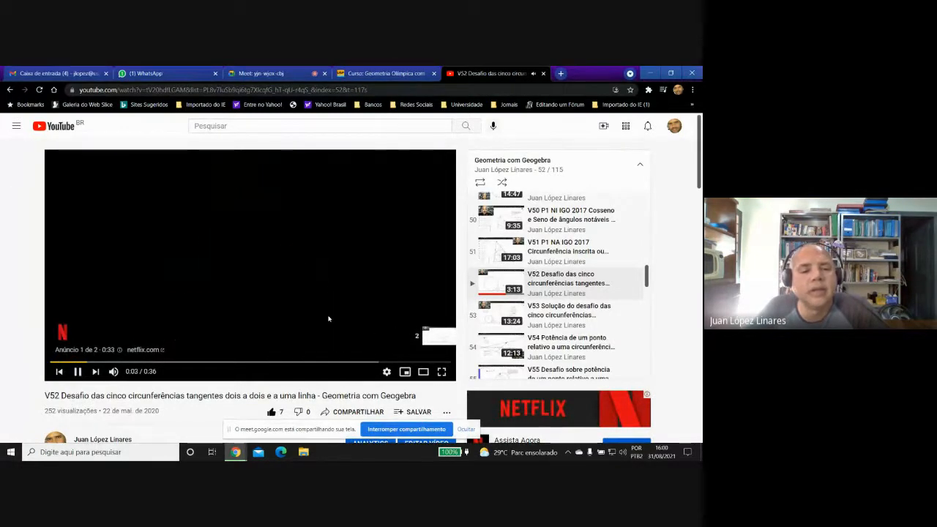
pyautogui.click(114, 372)
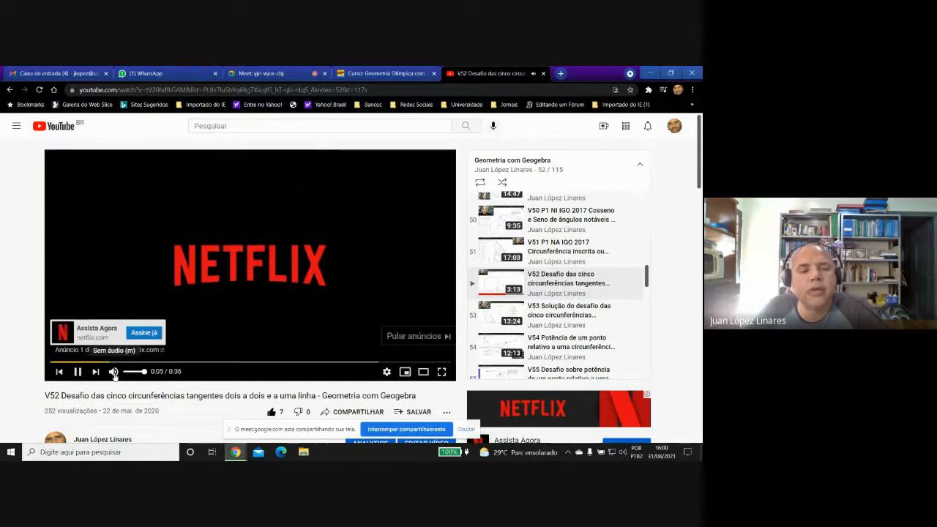
pyautogui.click(390, 338)
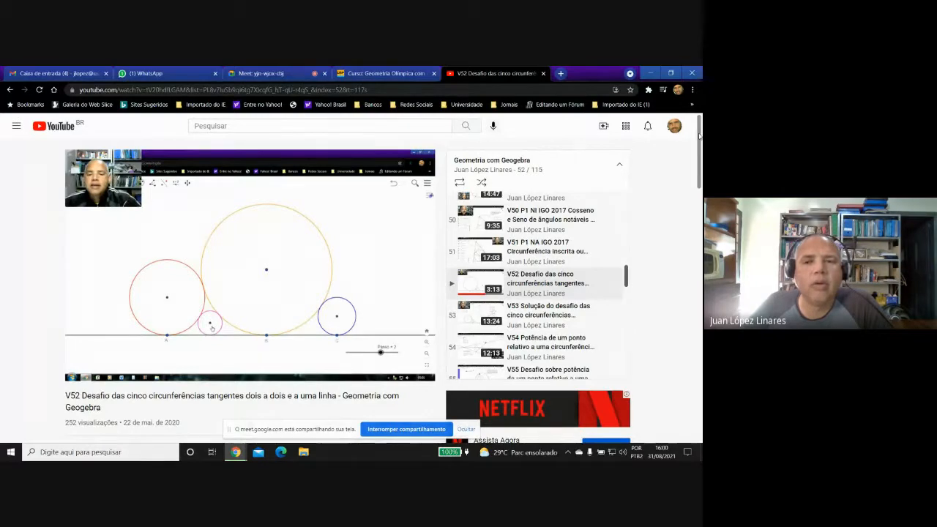
# Look over the V52 video's five-circle construction and expand the full video description below it.
pyautogui.scroll(-1, 699, 135)
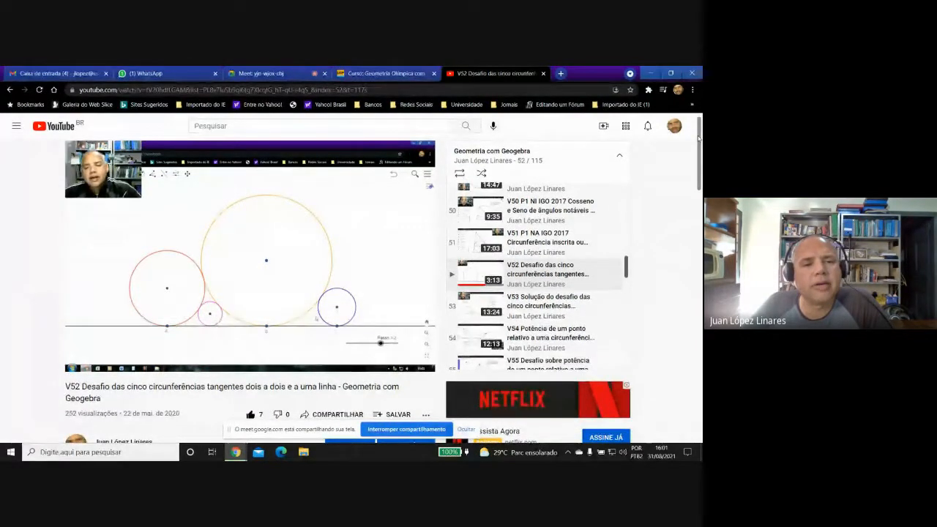
pyautogui.scroll(-4, 690, 175)
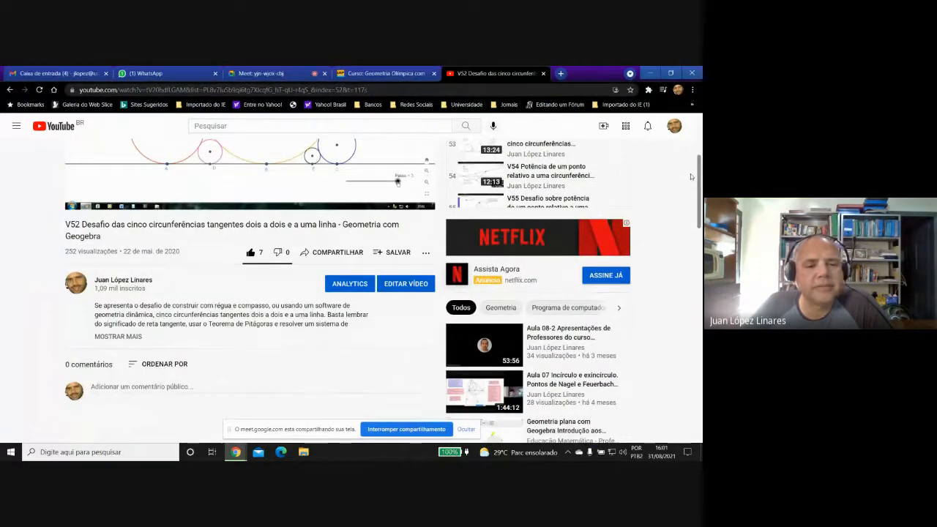
pyautogui.scroll(3, 690, 173)
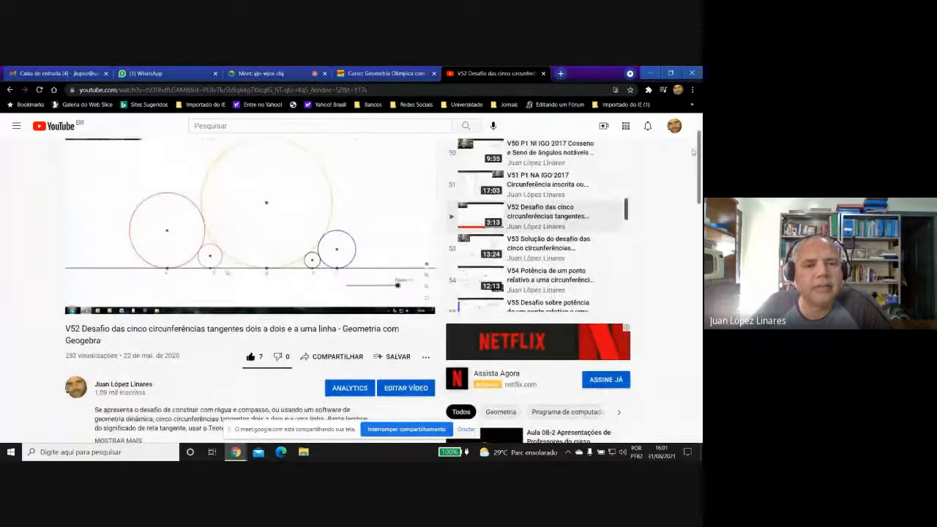
pyautogui.scroll(-2, 688, 164)
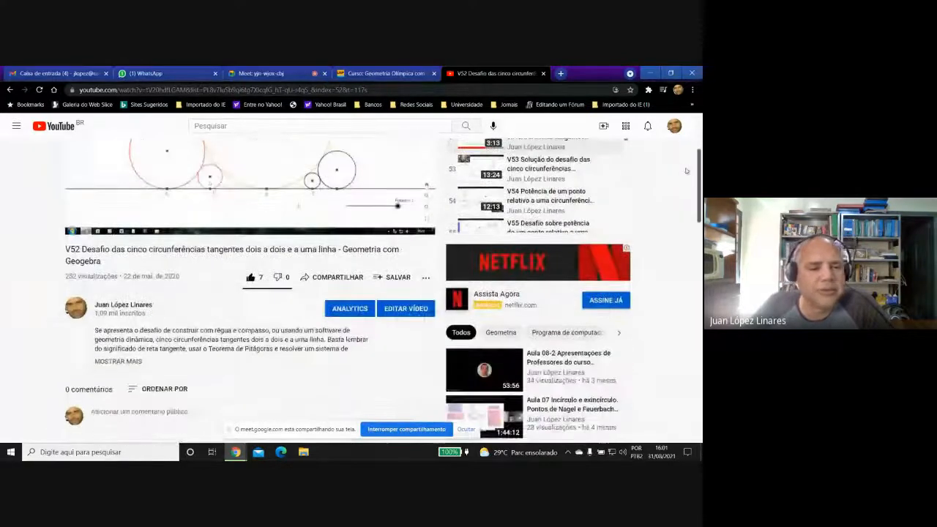
pyautogui.click(135, 368)
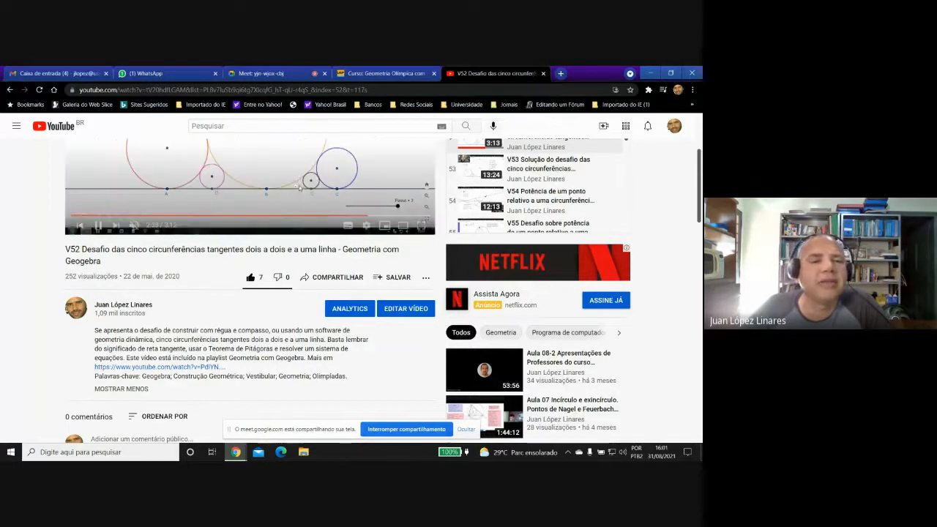
# Show the V52 construction in full screen while it plays, and return to the normal page view.
pyautogui.scroll(3, 579, 192)
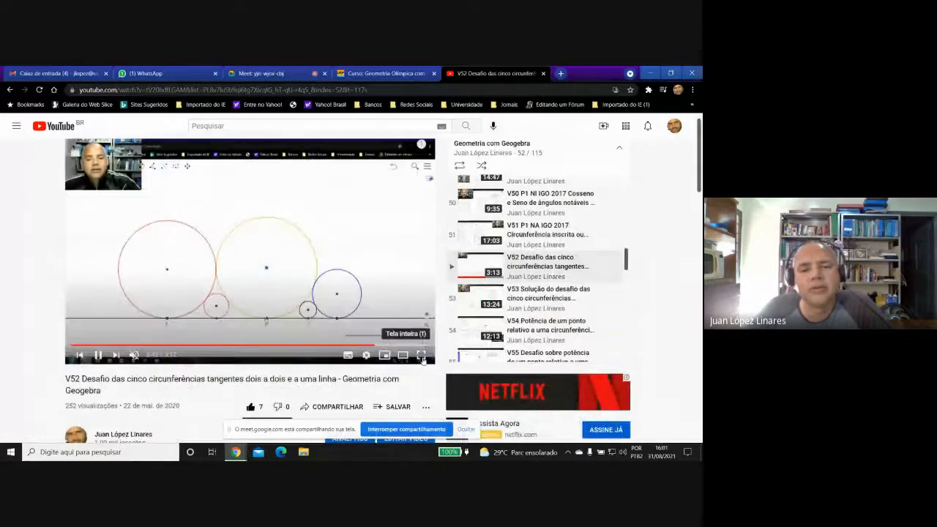
pyautogui.click(421, 358)
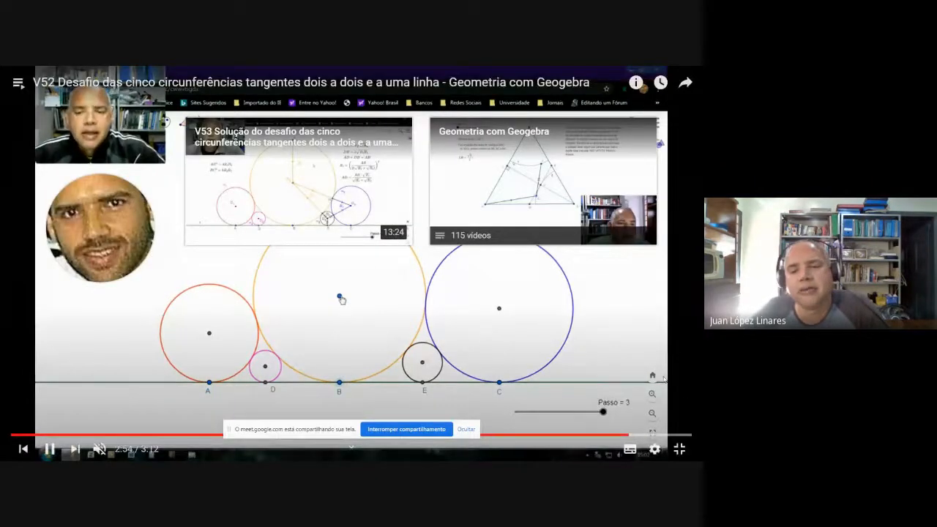
pyautogui.click(679, 449)
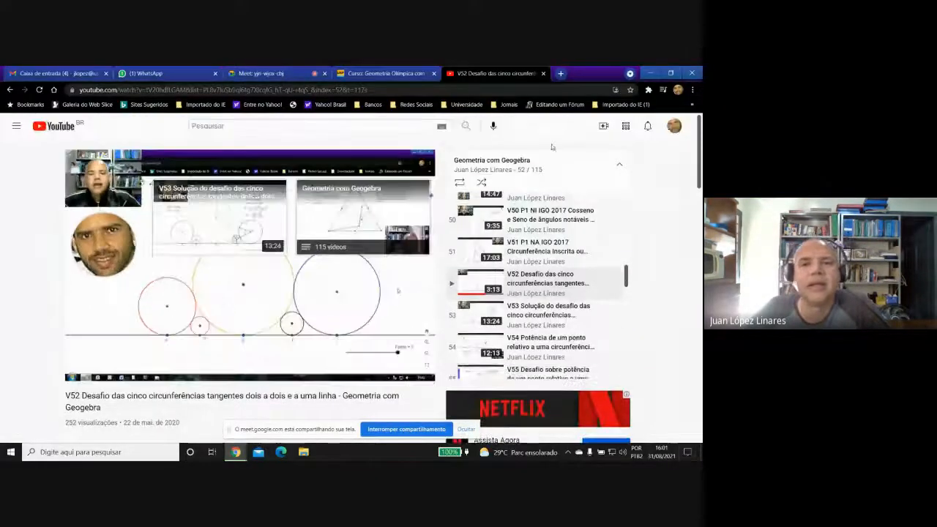
# Close the YouTube video, switch to the Google Meet call and stop presenting the screen.
pyautogui.click(542, 74)
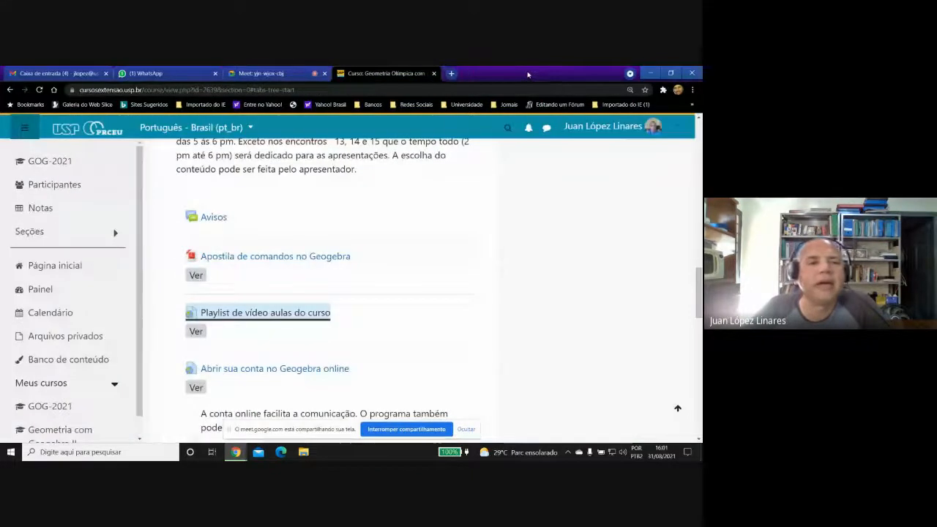
pyautogui.click(263, 73)
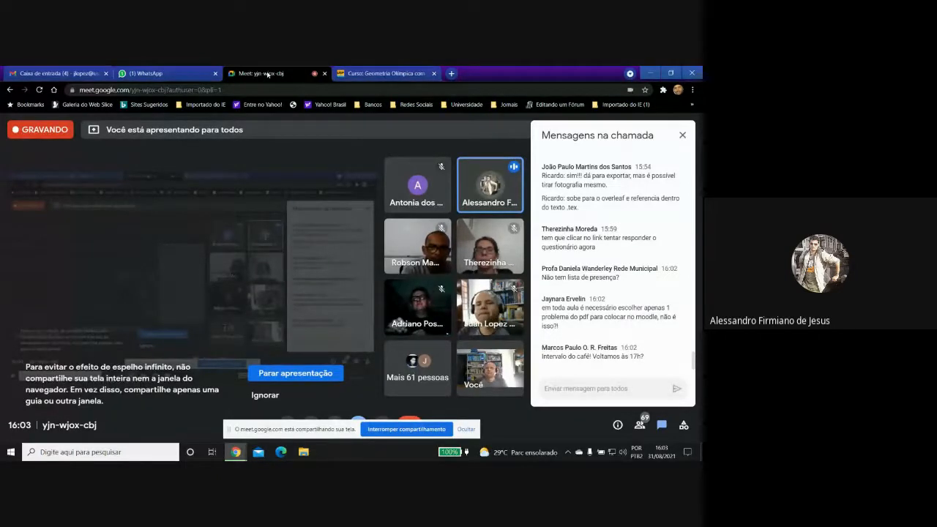
pyautogui.click(314, 375)
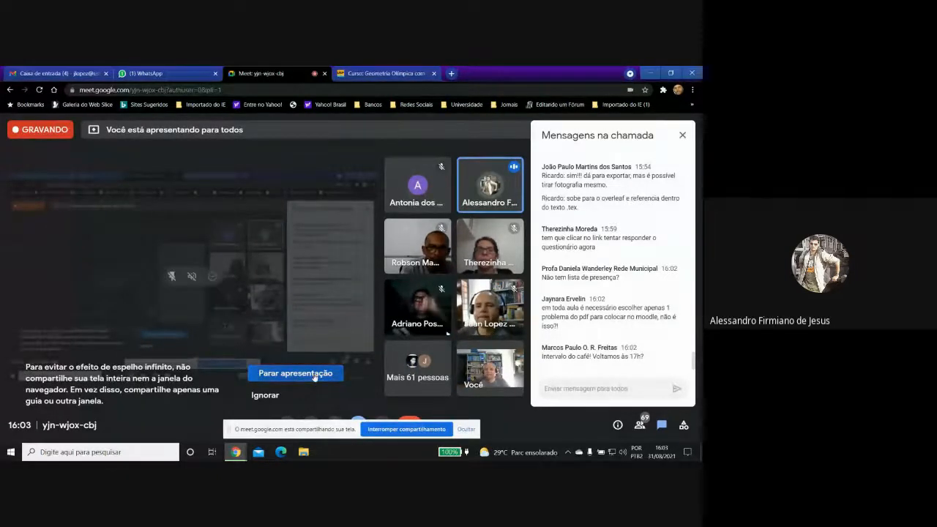